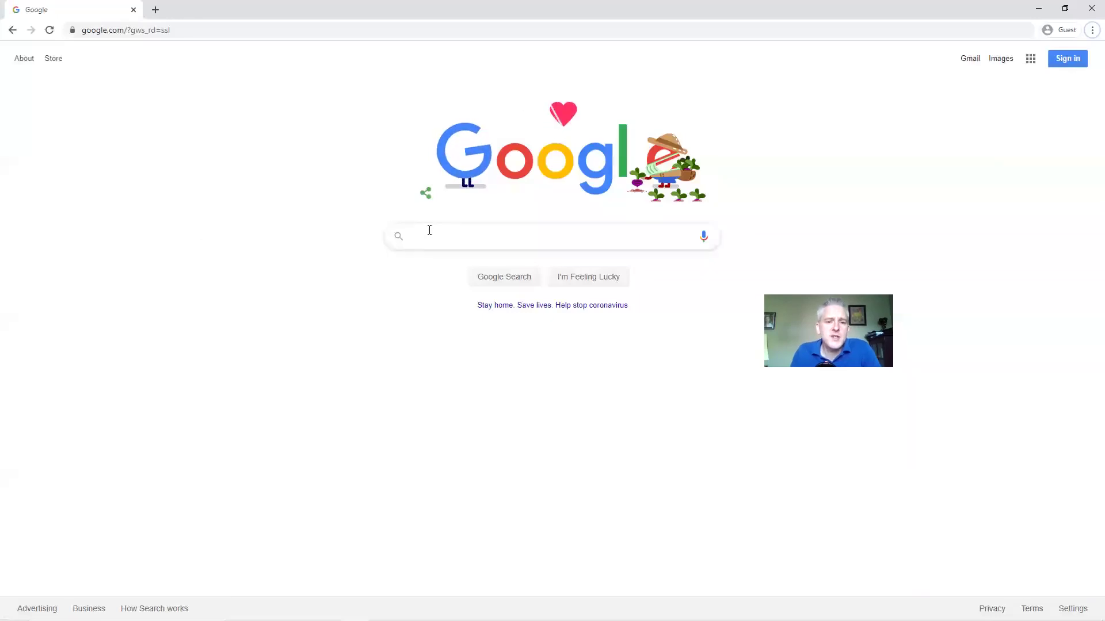
Step: Search Google for "ORS dragonfly" and open the Dragonfly | ORS website from the results
left_click(432, 235)
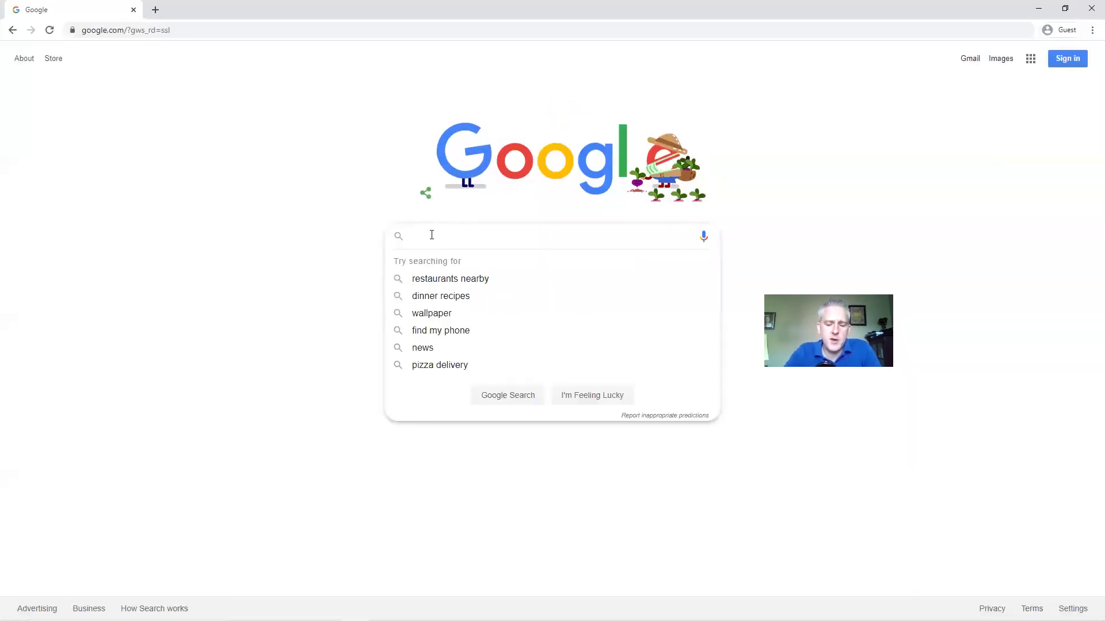
type("d")
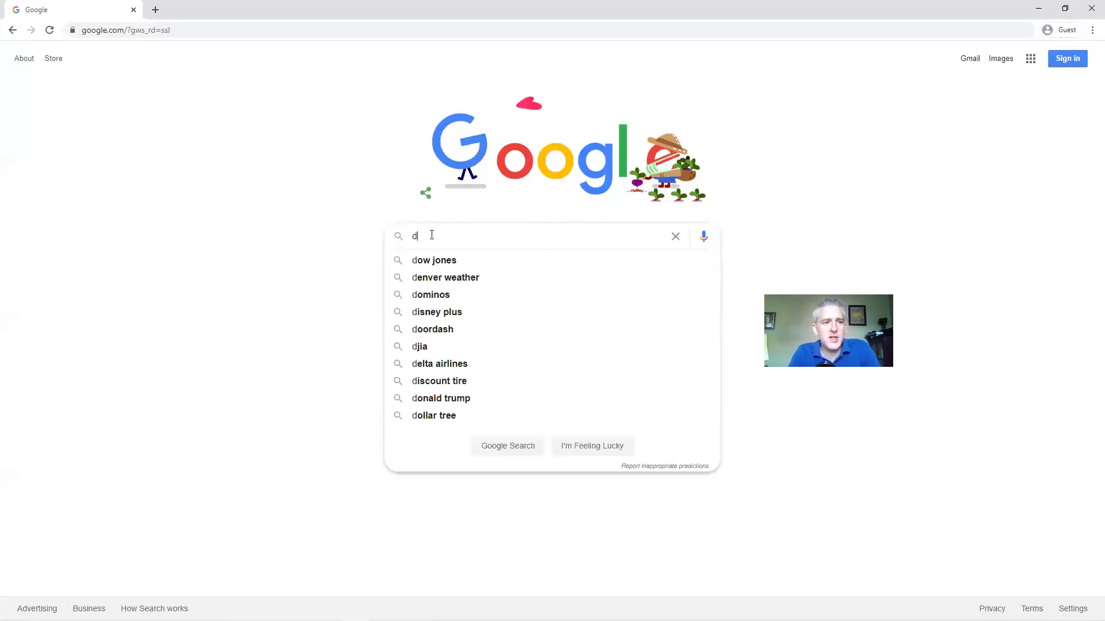
key("BackSpace")
type("ORS dragonfly")
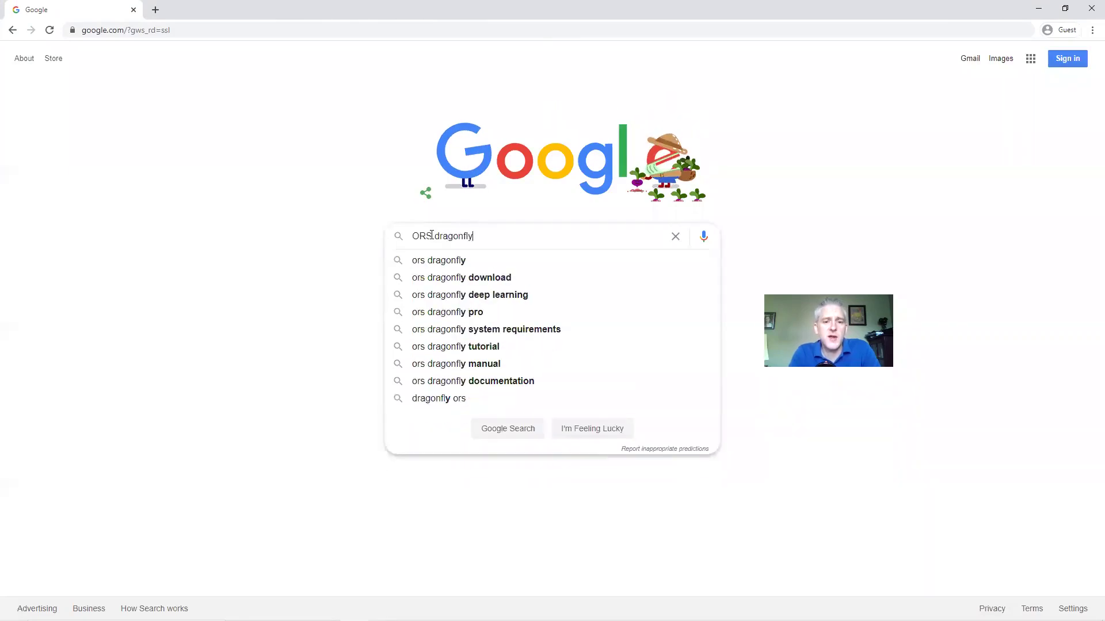
key("Return")
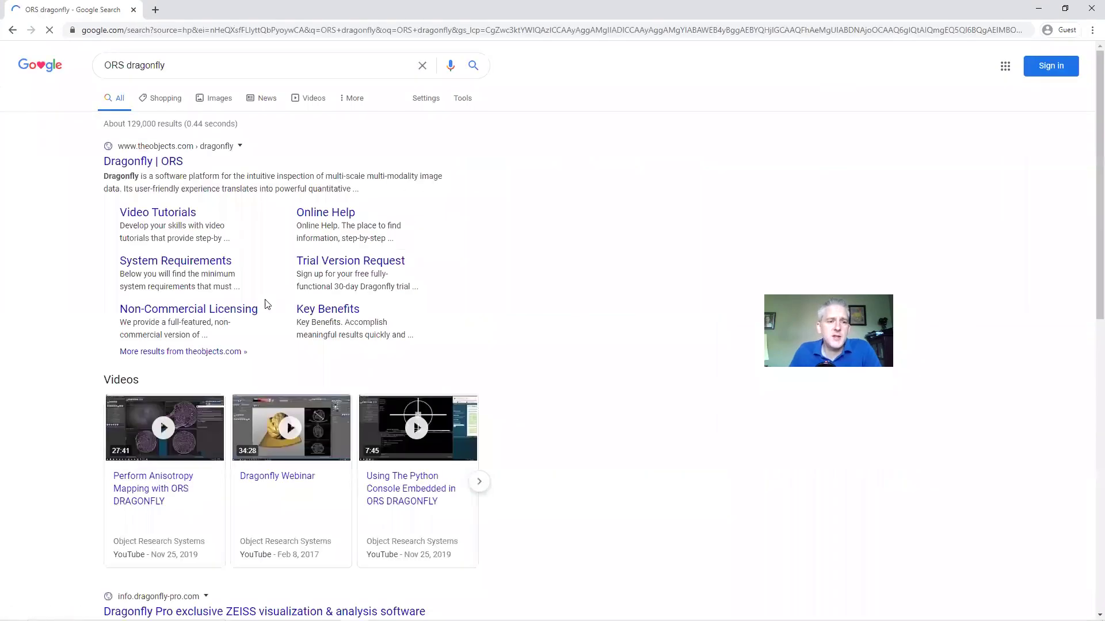
left_click(138, 162)
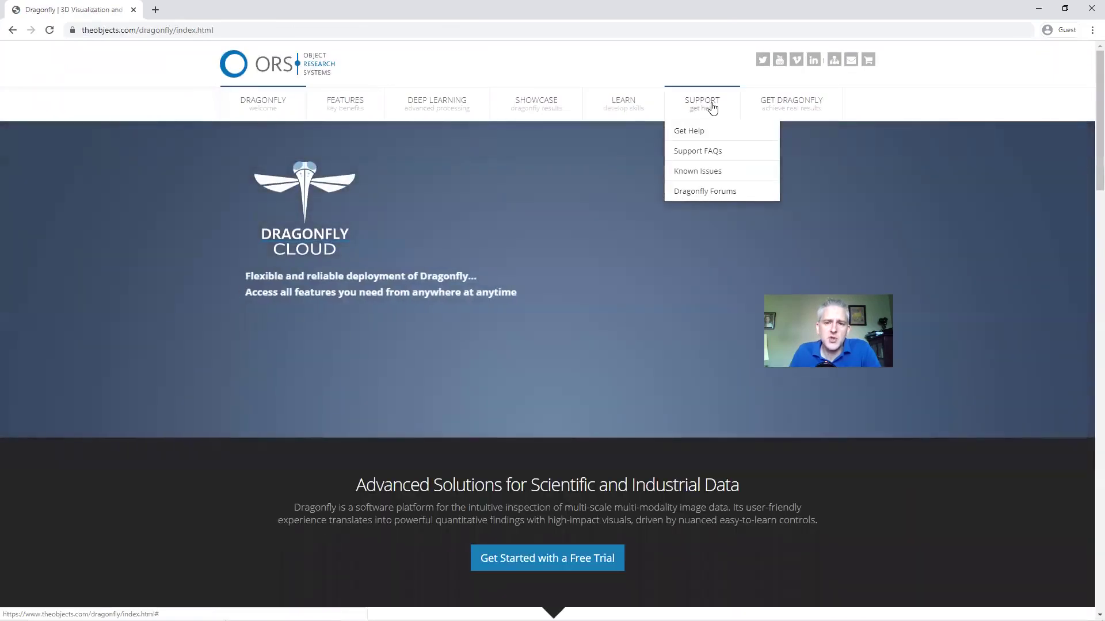
Step: Open the Sample Datasets page of the Dragonfly site and look through the free datasets offered for download
mouse_move(655, 112)
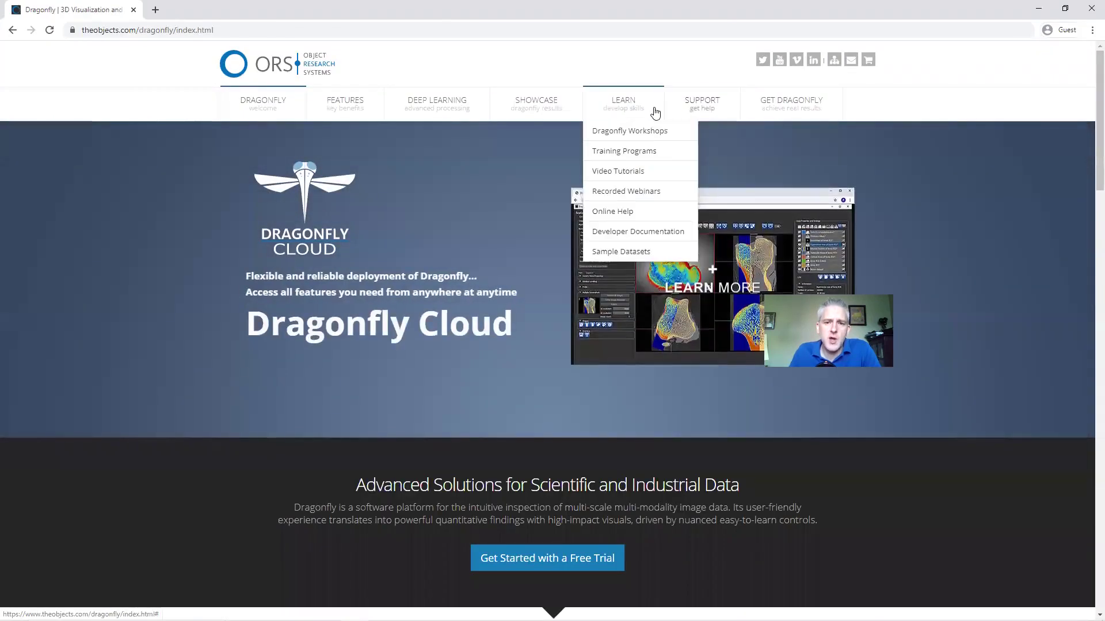
left_click(623, 251)
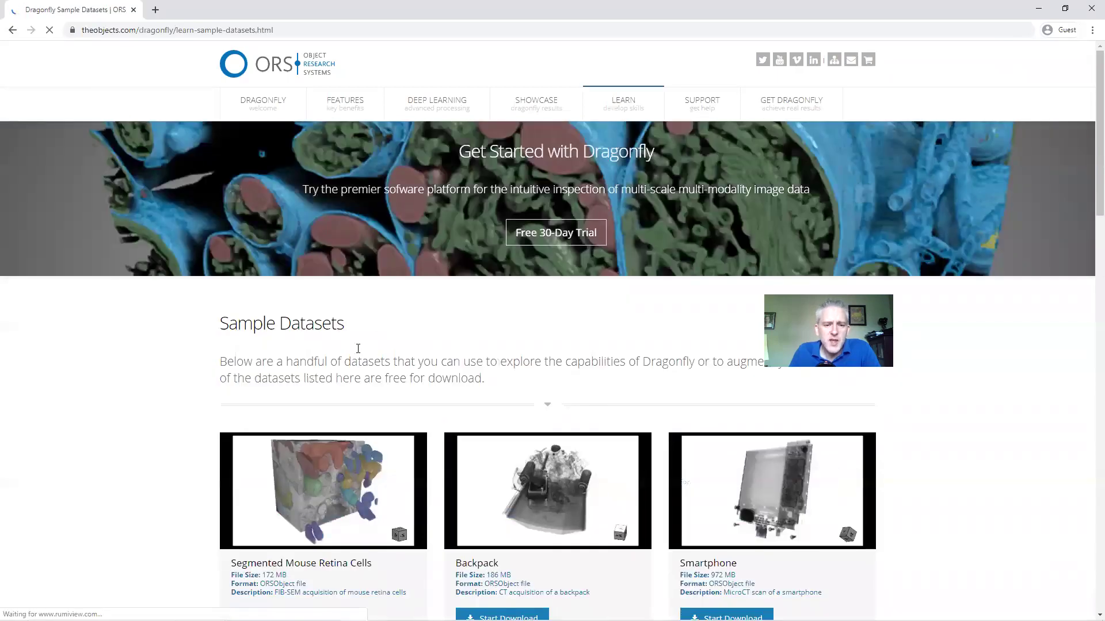
scroll(345, 328, "down", 4)
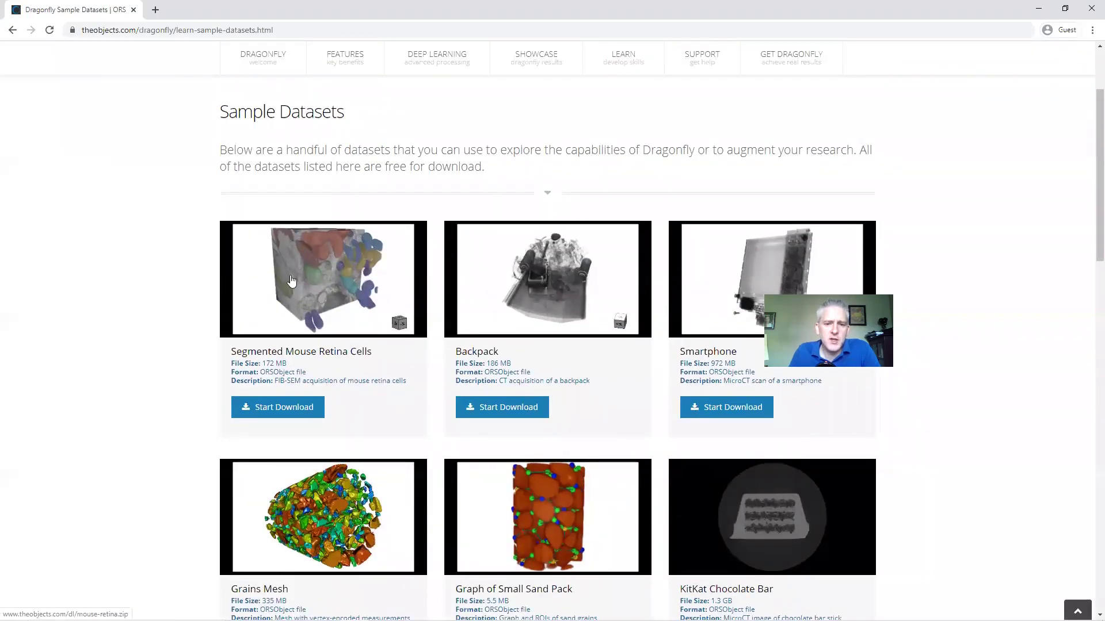
scroll(344, 288, "down", 12)
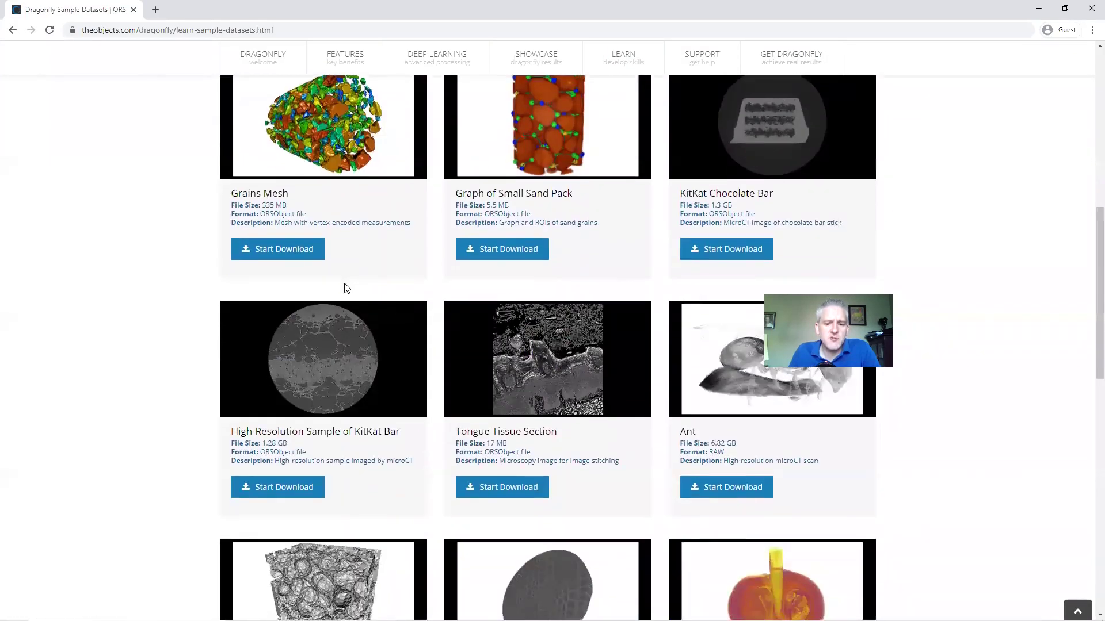
scroll(345, 287, "up", 15)
scroll(342, 305, "down", 4)
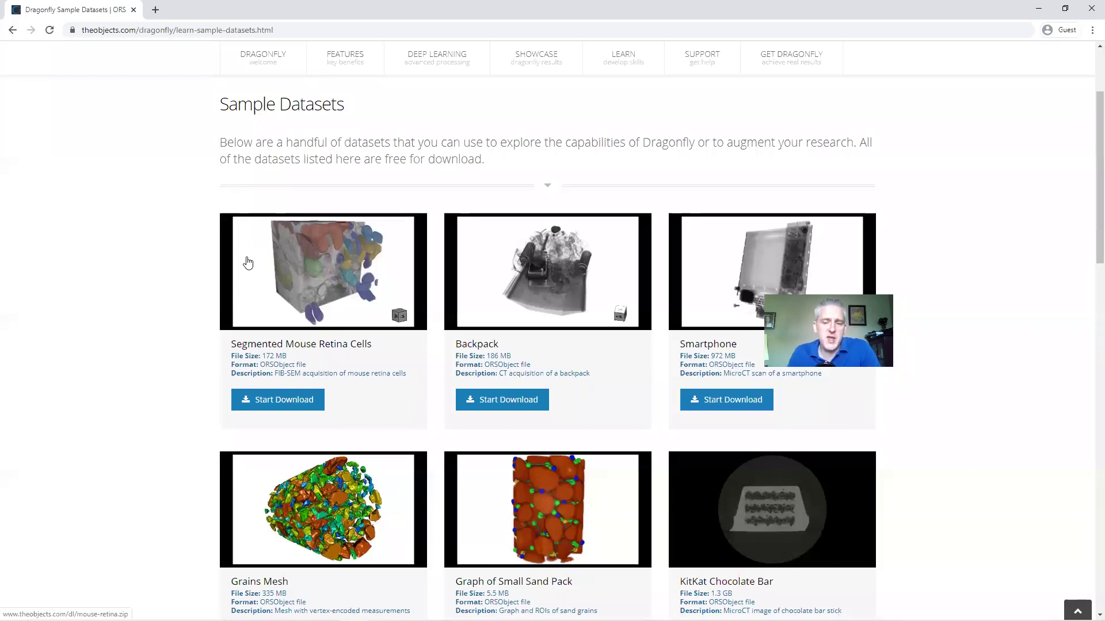
Step: Search for "nist visble cement" in a new browser tab and open NIST's Visible Cement Dataset home page
left_click(155, 10)
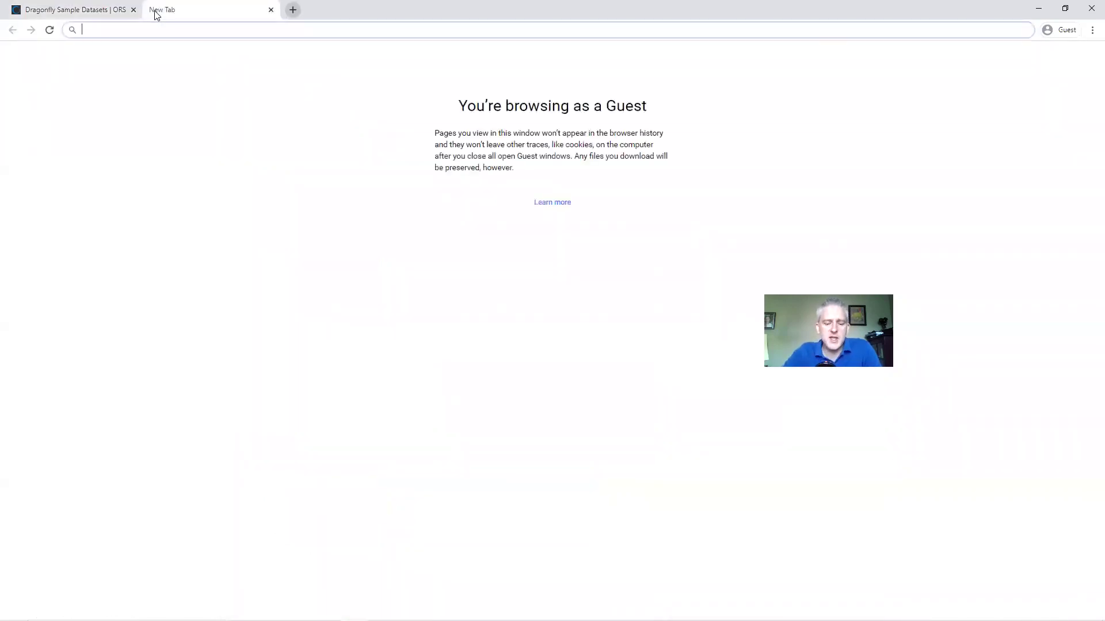
type("nist visble cement")
key("Return")
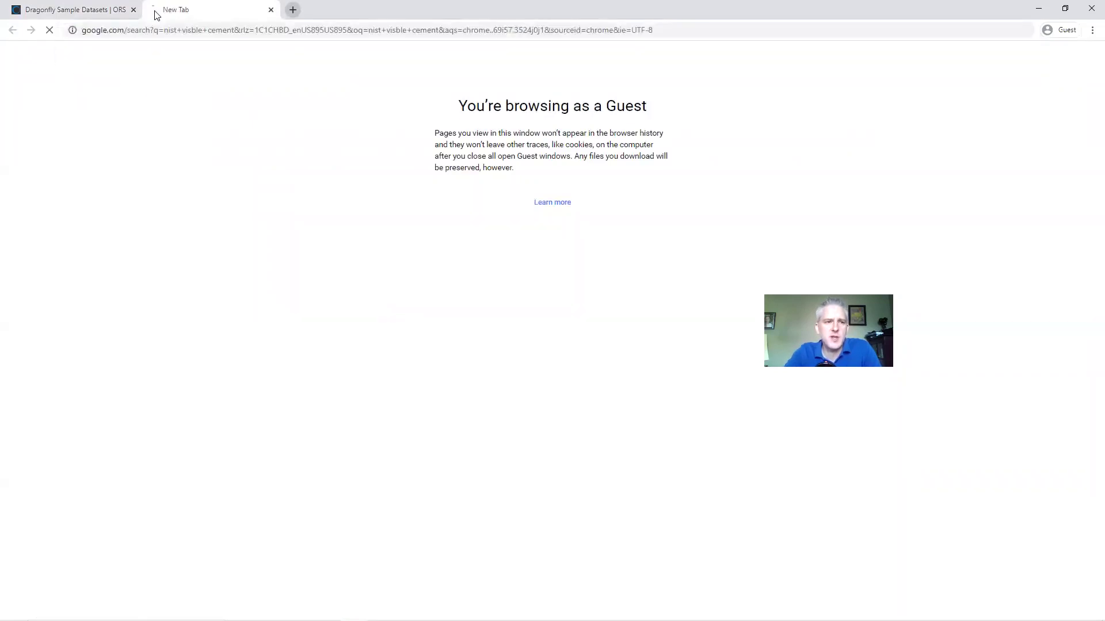
left_click(194, 203)
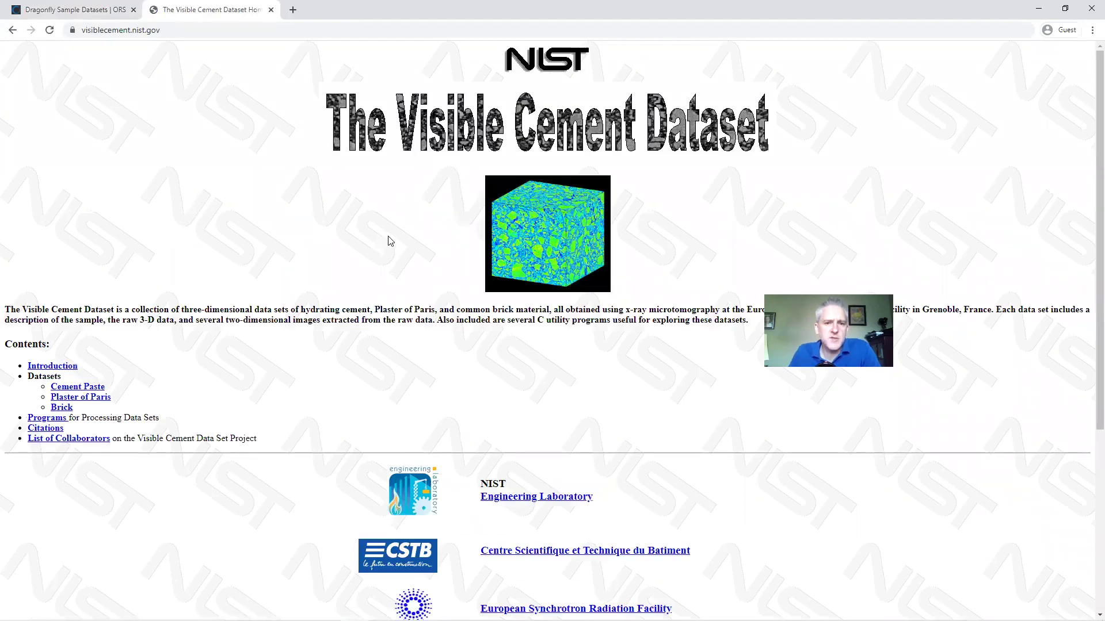
Step: Open the brick dataset brique_02v1c300, view its BoB (Brick-of-Bytes) file, and return to the dataset page
left_click(62, 408)
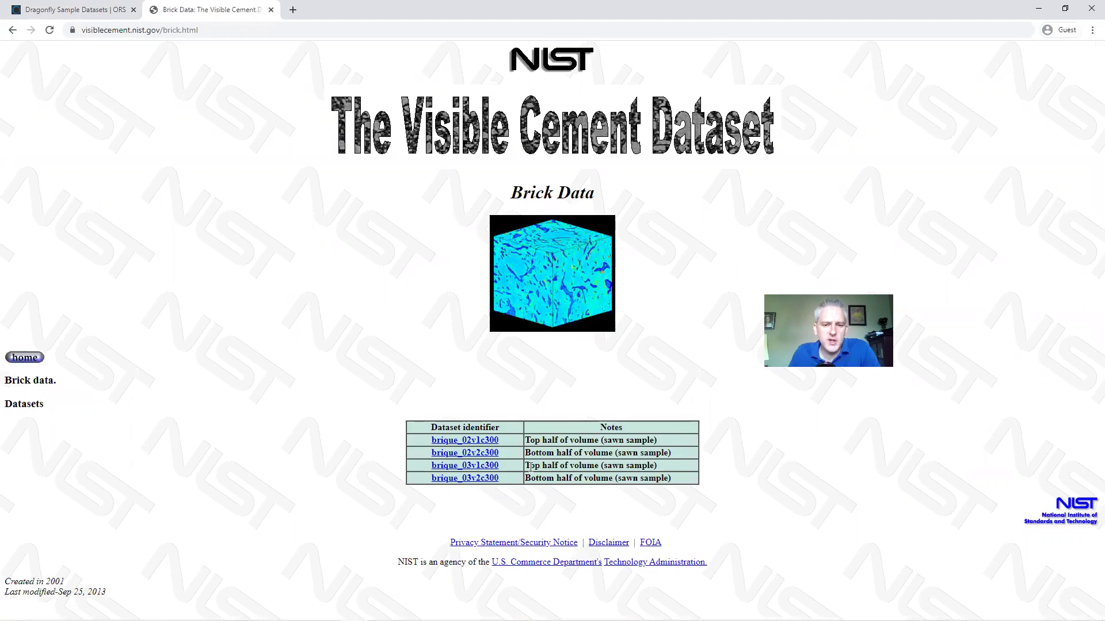
left_click(465, 441)
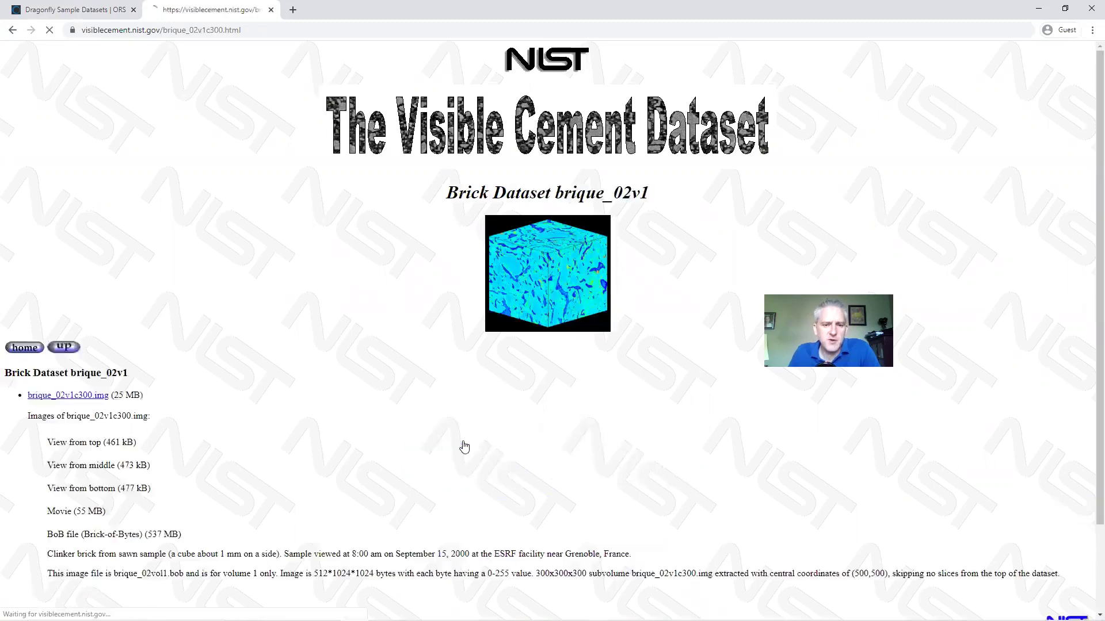
scroll(363, 486, "down", 3)
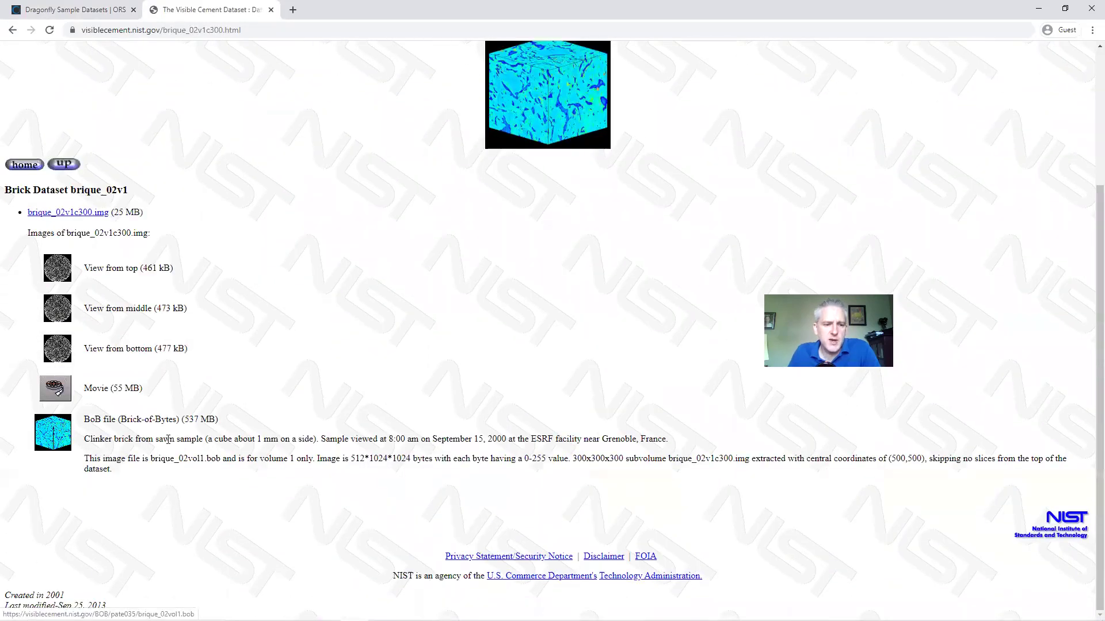
left_click(65, 436)
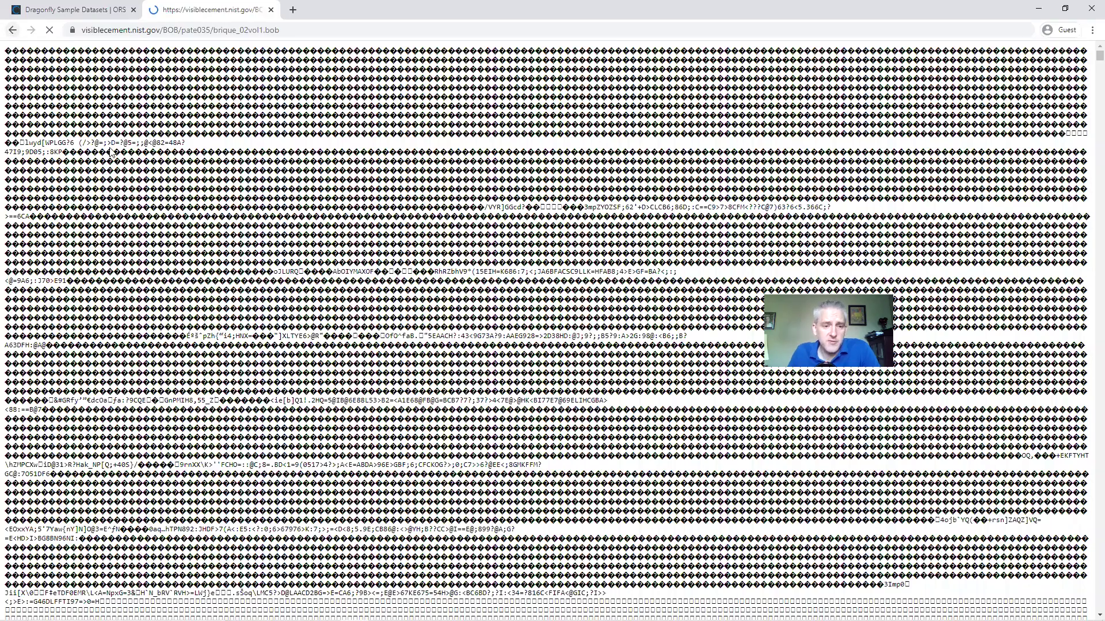
key("alt+Left")
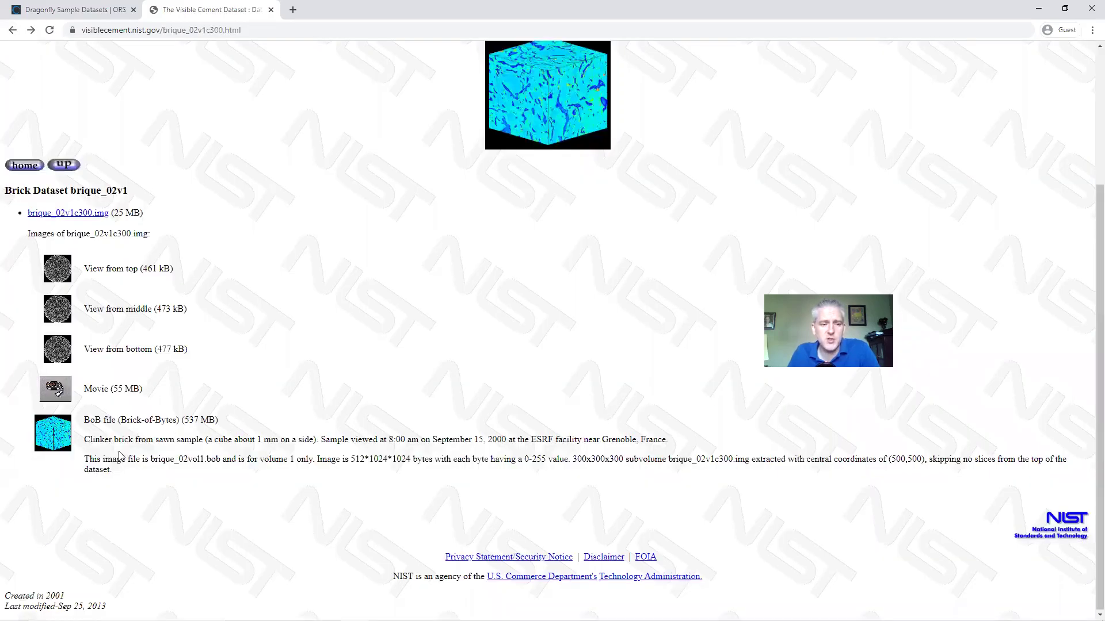
Step: Return to the Dragonfly Sample Datasets page, and switch to the Dragonfly application
left_click(75, 10)
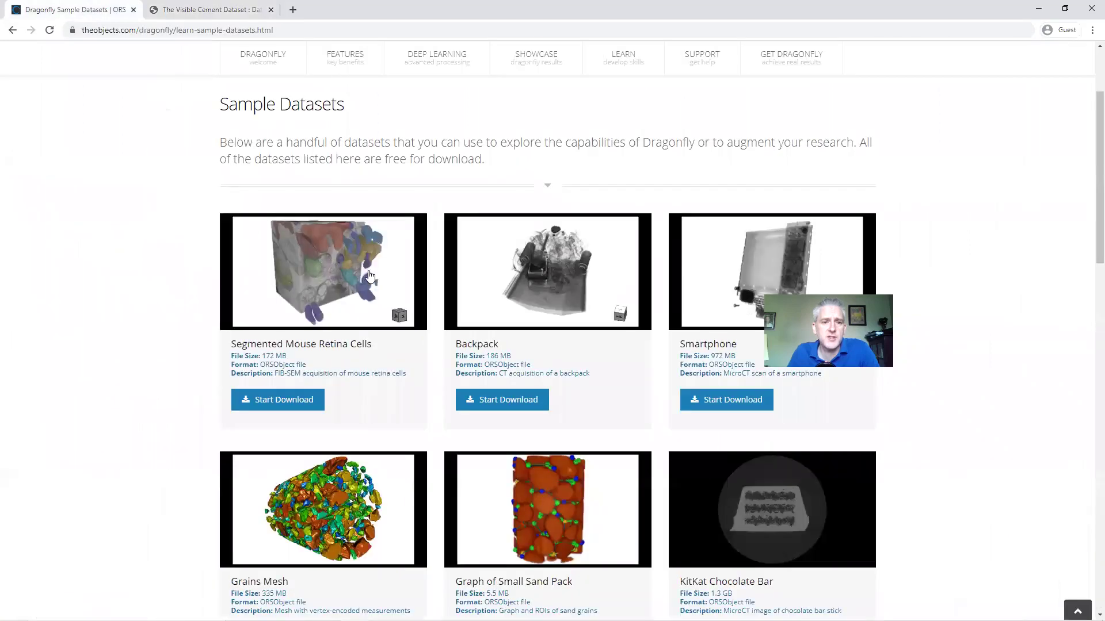
key("alt+Tab")
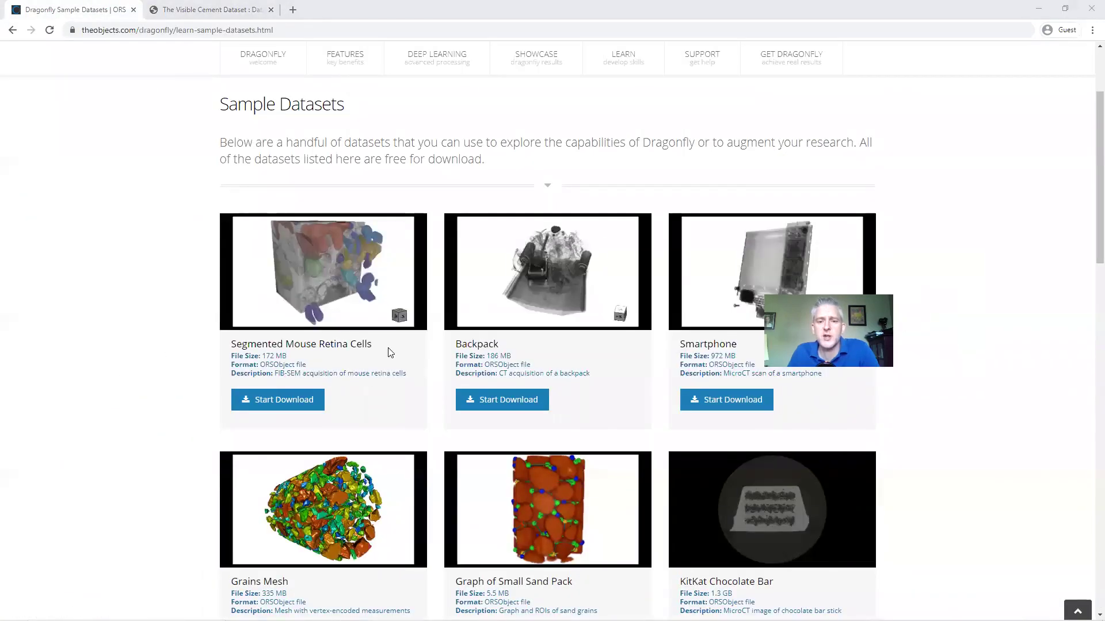
key("alt+Tab")
key("alt+Tab")
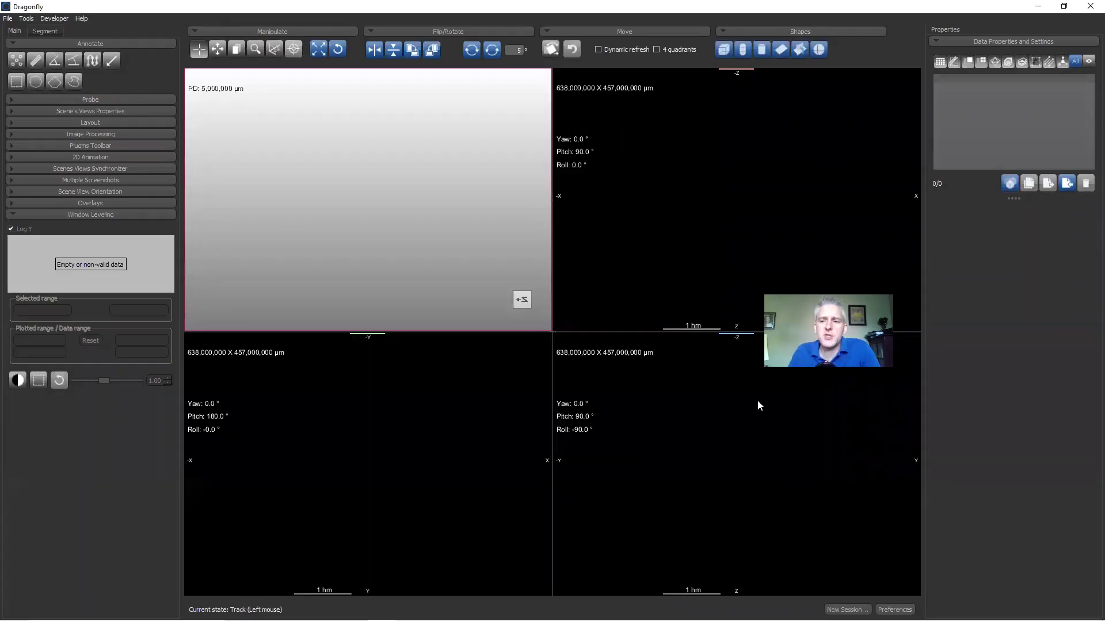
Step: Import SegmentationDemo.ORSObject from Downloads with its noise dataset and the blue marks, green face and red sphere regions of interest
left_click(1067, 184)
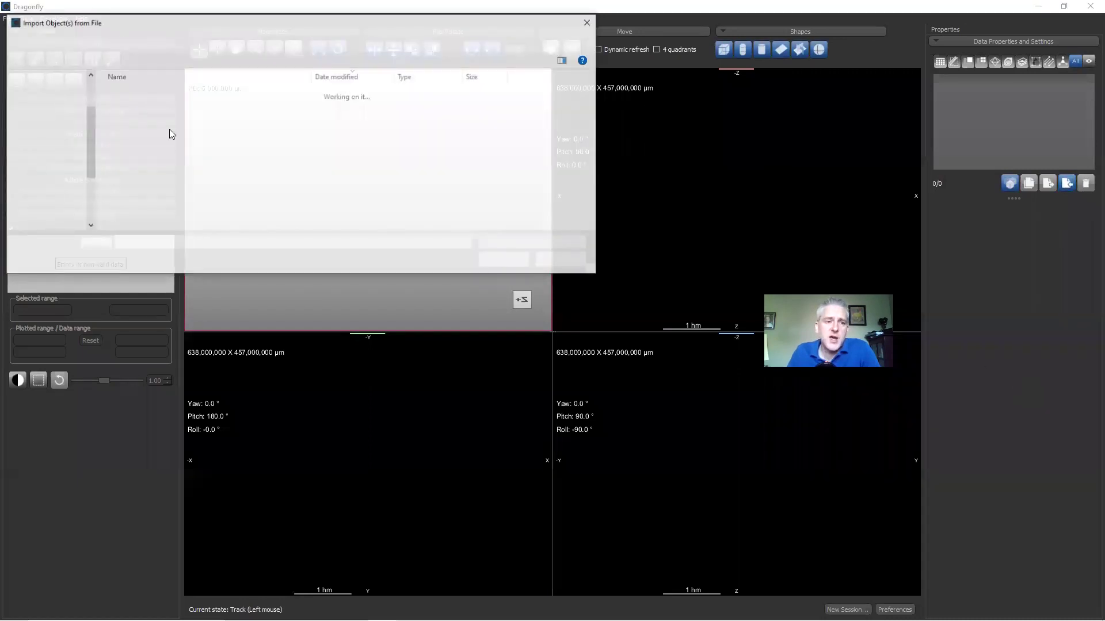
left_click(170, 122)
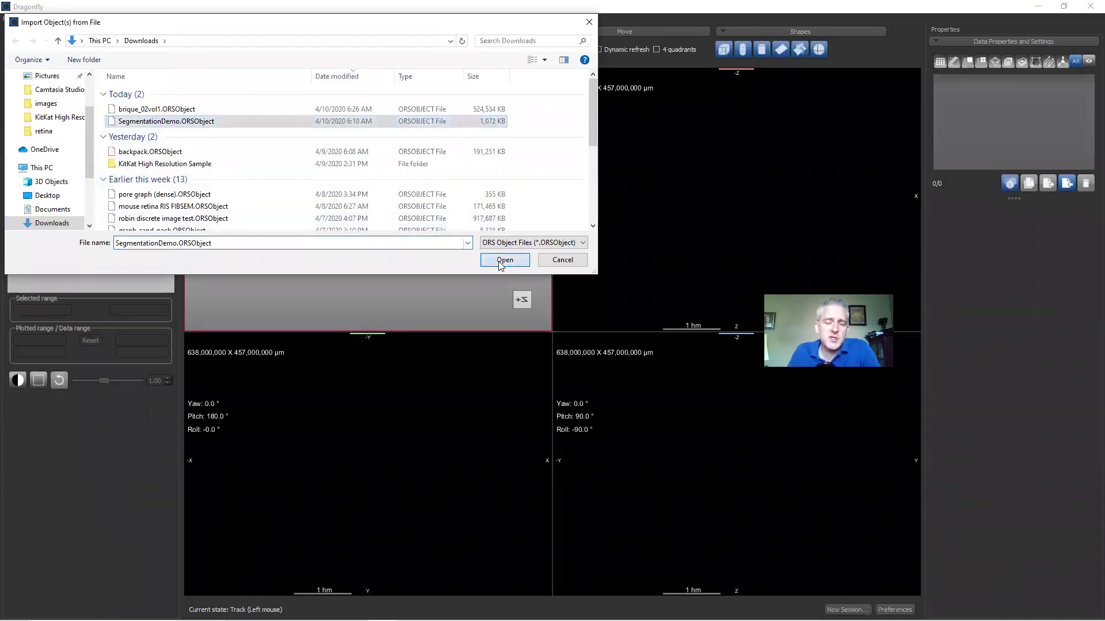
left_click(504, 260)
left_click(499, 246)
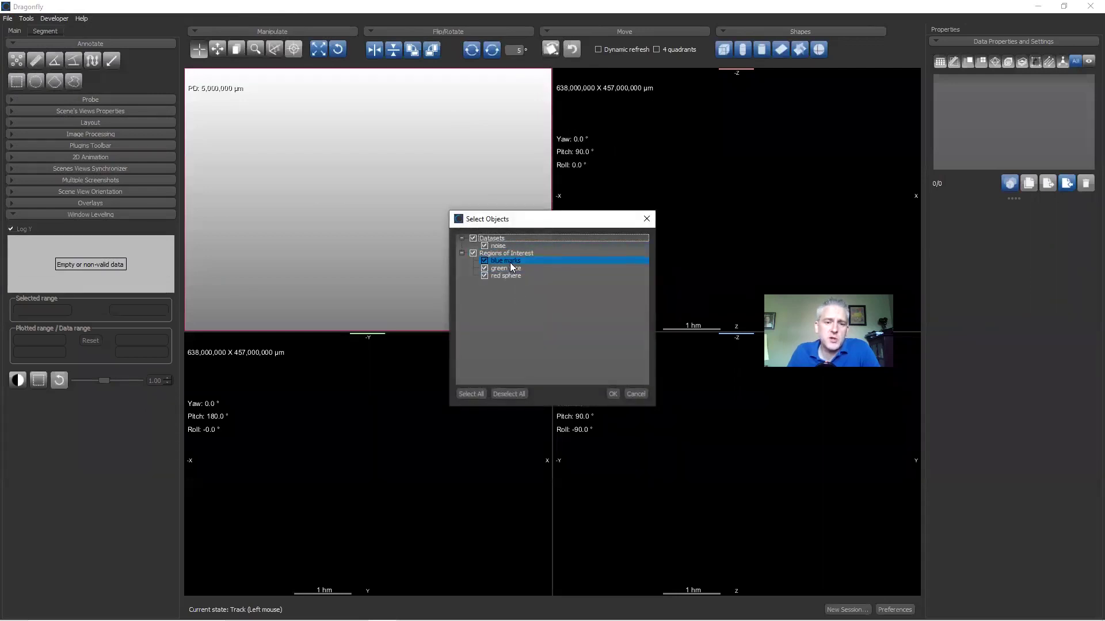
left_click(611, 395)
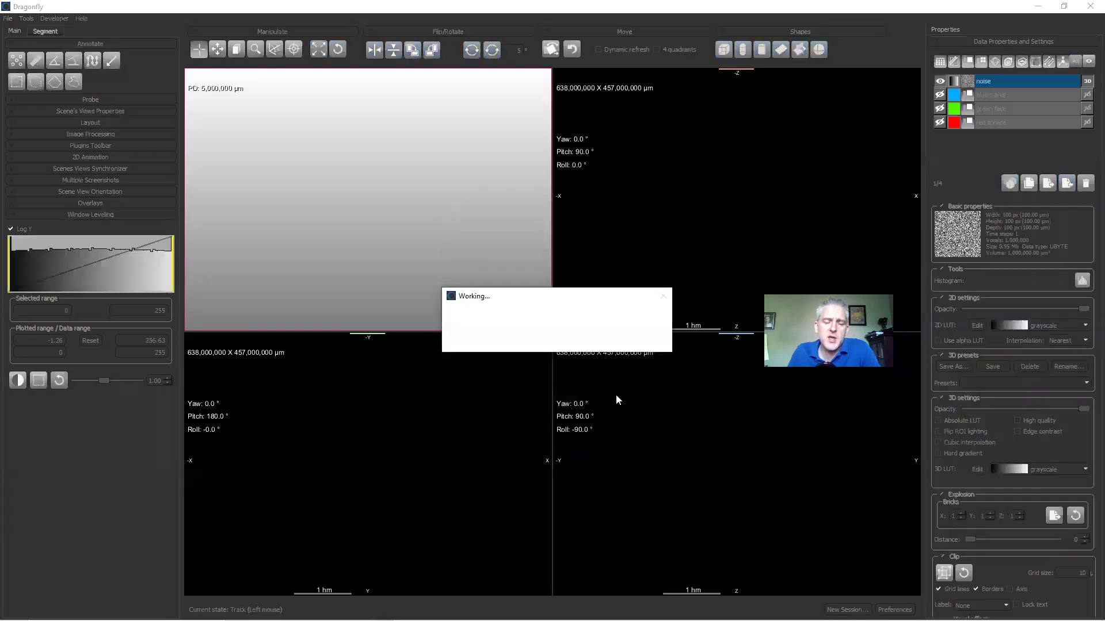
Step: Make the red sphere, green face and blue marks regions of interest visible in the views
left_click(939, 122)
left_click(940, 108)
left_click(939, 94)
Step: Import brique_02vol1.ORSObject from Downloads, including its text box overlay and the brique_02vol1 dataset
left_click(1048, 182)
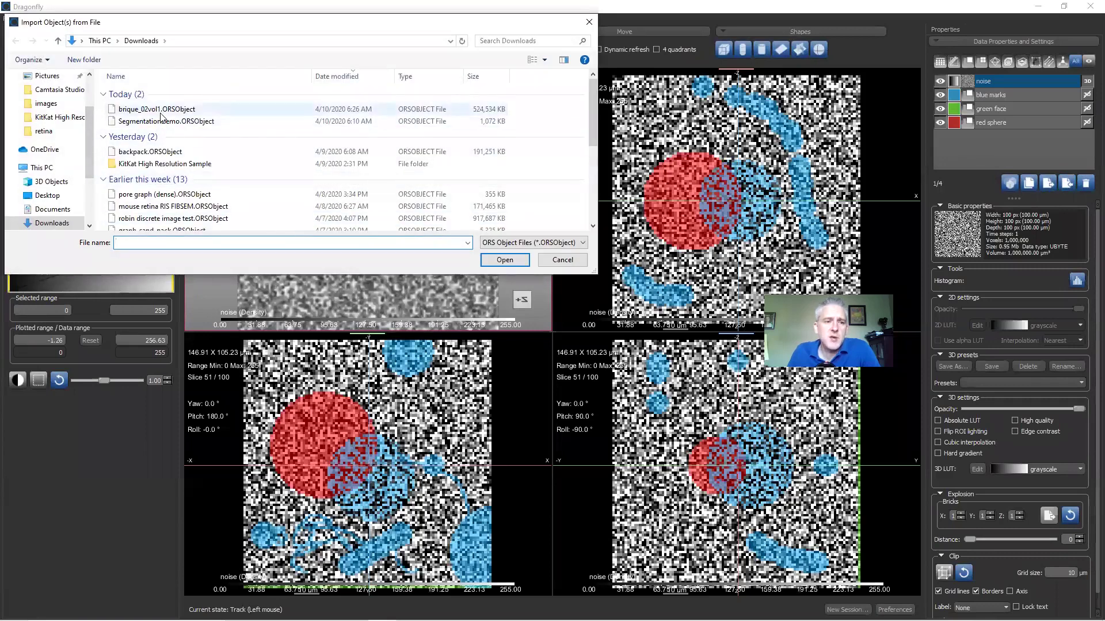
left_click(157, 109)
left_click(503, 260)
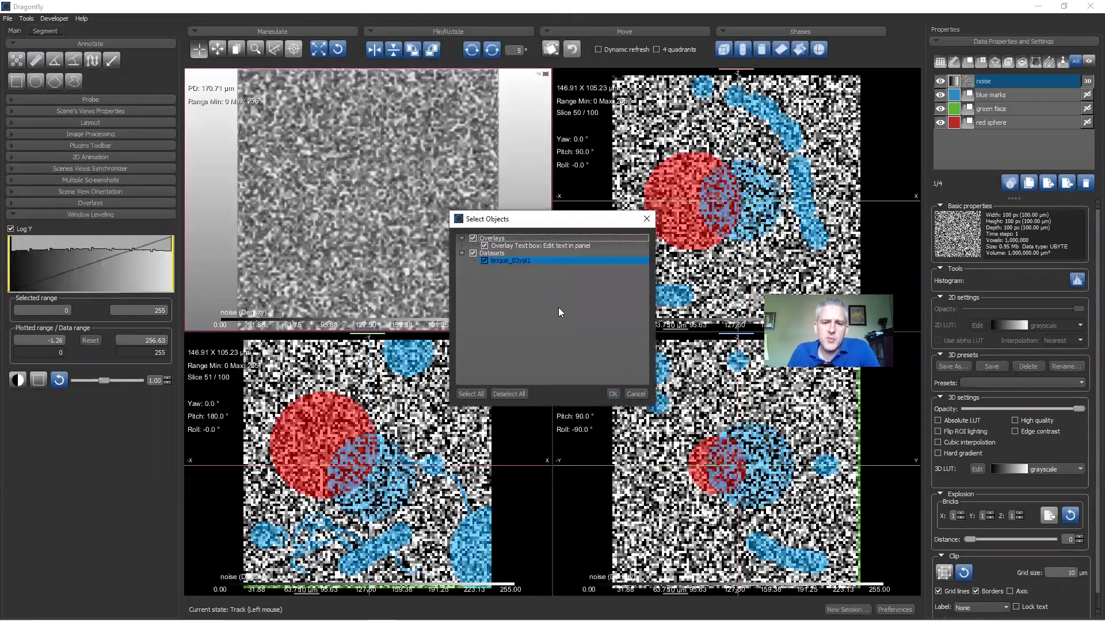
left_click(612, 394)
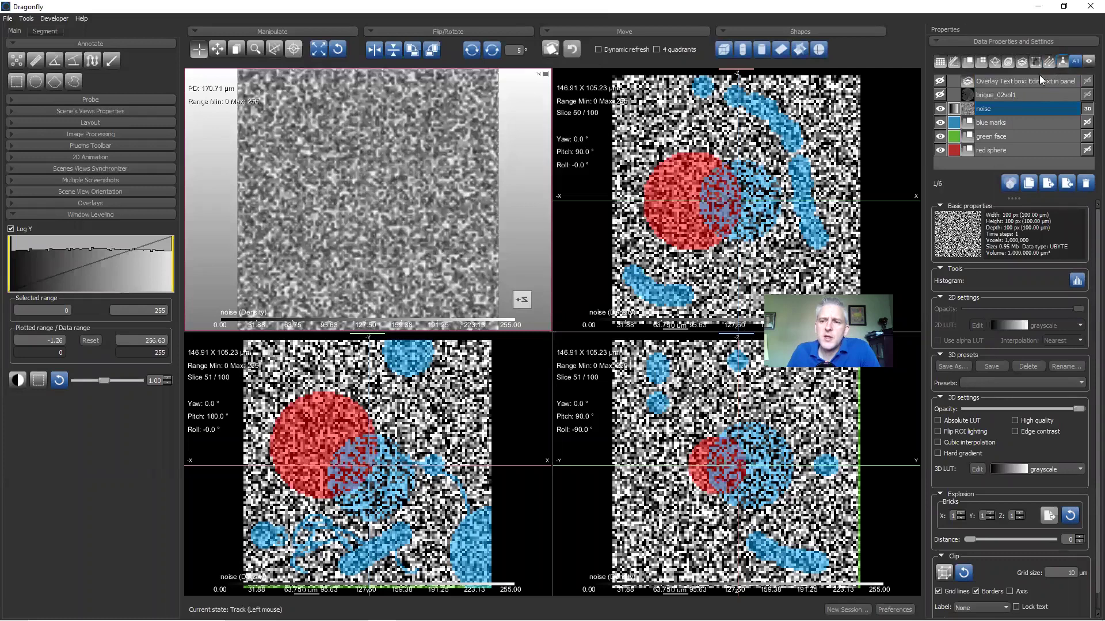
Step: Go through the noise, region of interest and brique_02vol1 entries in the object list, and clear the selection
left_click(988, 111)
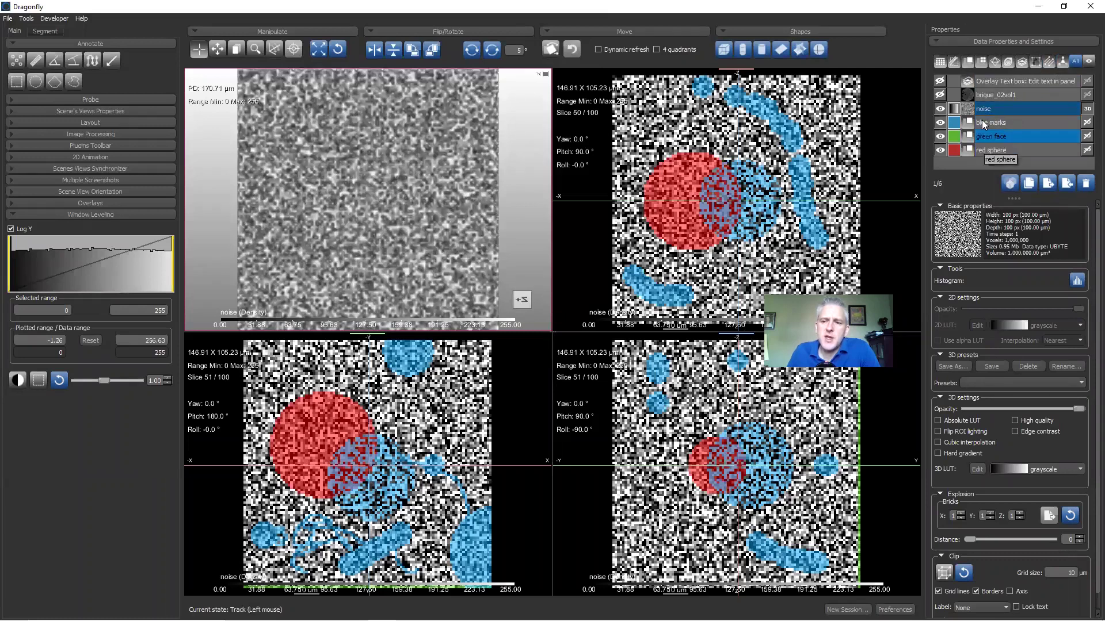
left_click(985, 133, "ctrl")
left_click(980, 148)
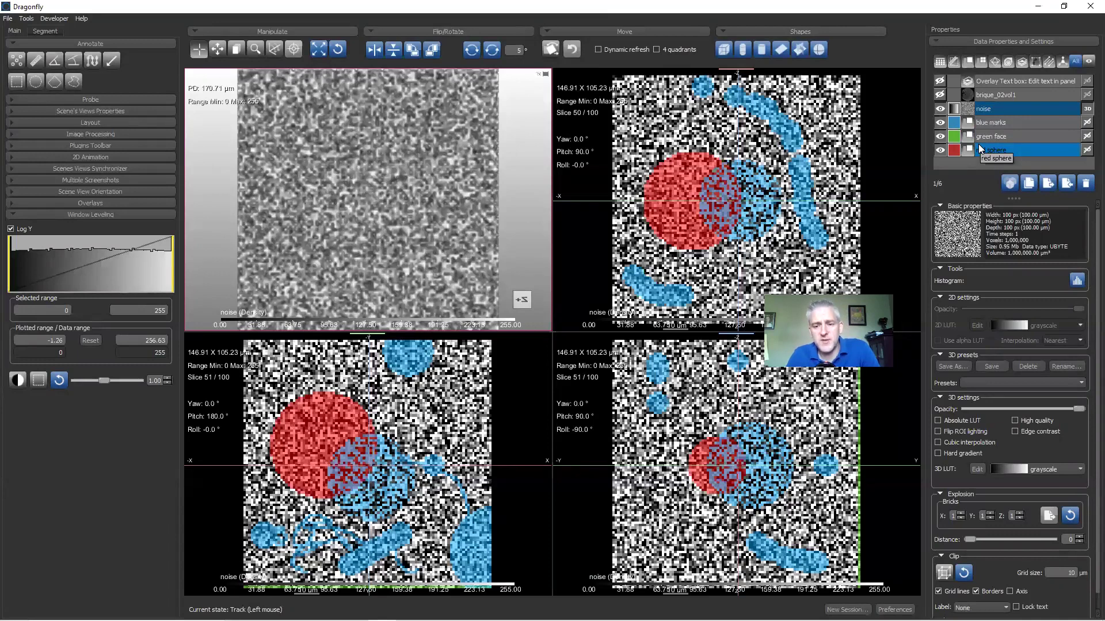
left_click(977, 150, "ctrl")
left_click(989, 98, "ctrl")
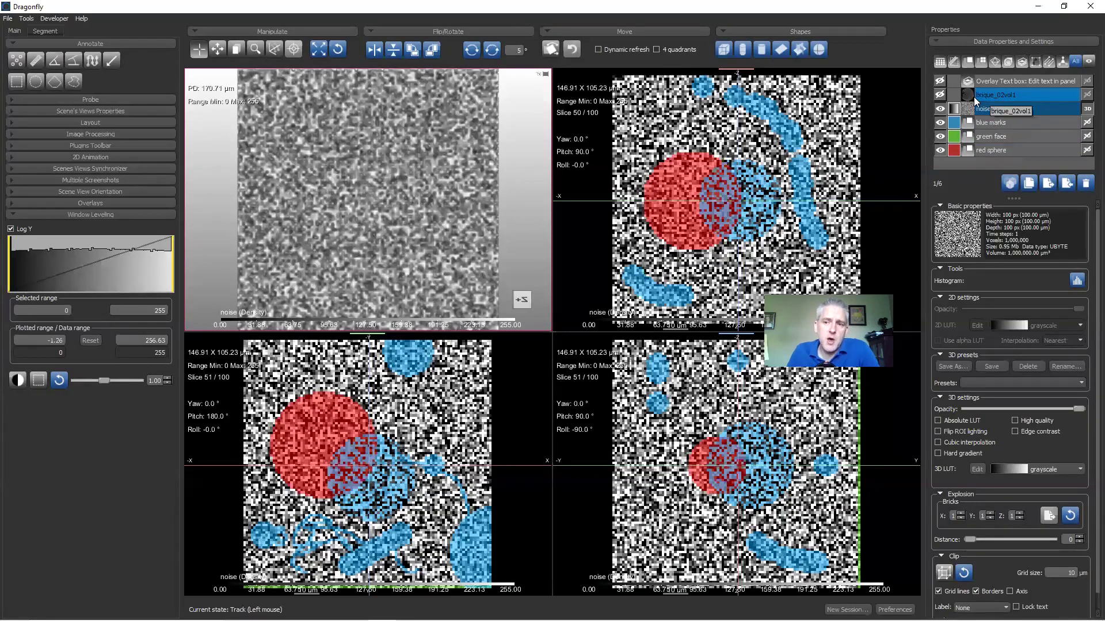
left_click(976, 99, "ctrl")
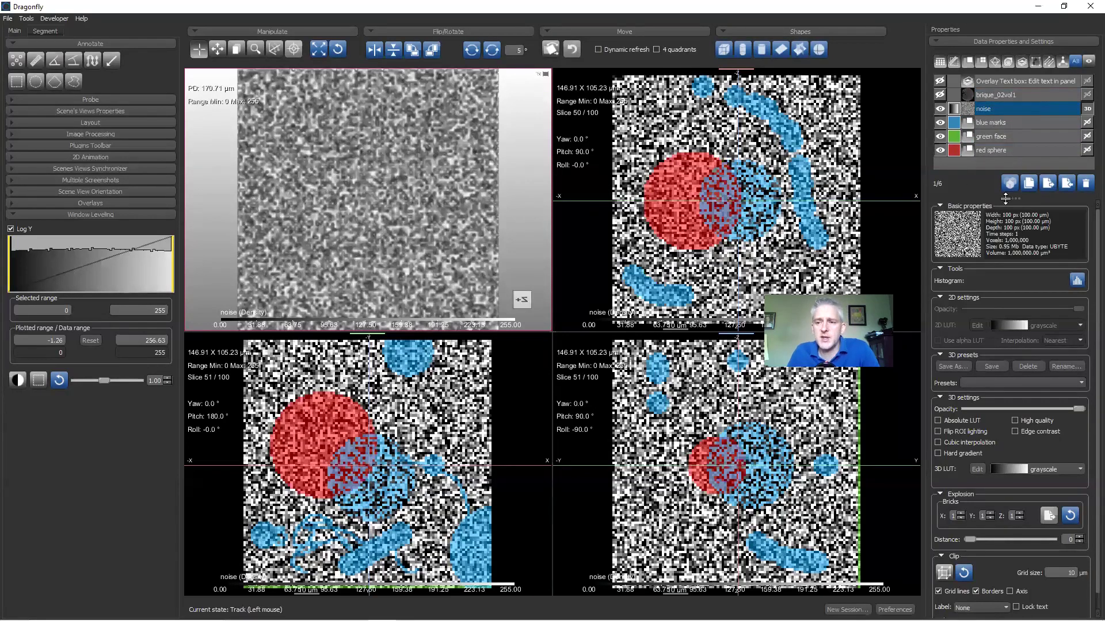
left_click(977, 167)
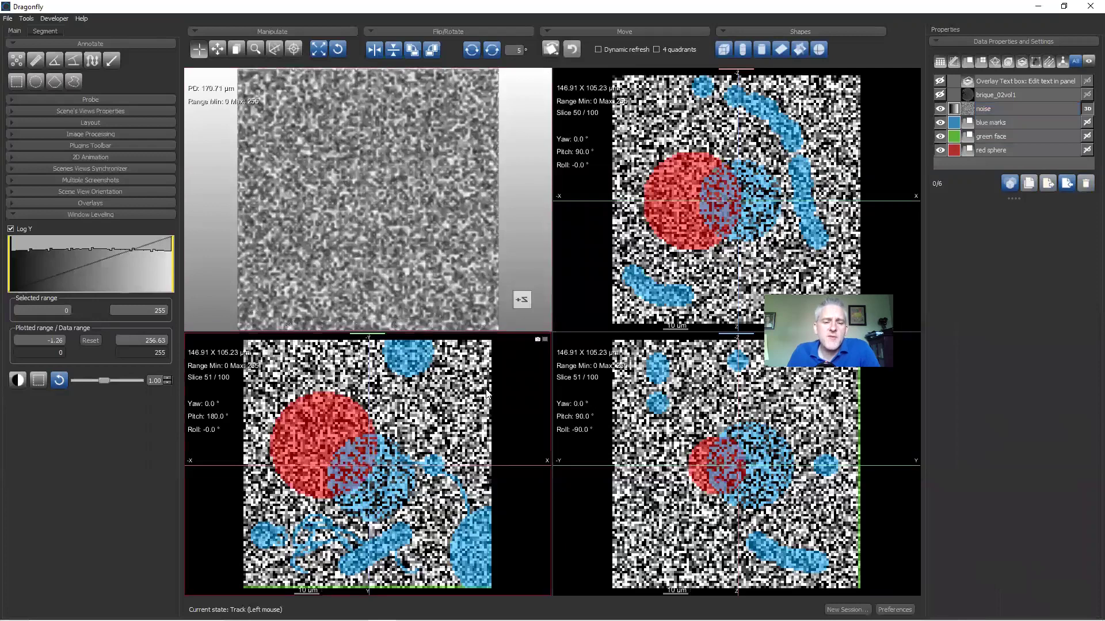
Step: Enlarge the slice view with 180° pitch to examine the regions over the noise, and restore the four-view layout
double_click(486, 394)
right_click_drag(552, 282, 502, 197)
middle_click_drag(503, 198, 549, 203)
right_click_drag(565, 371, 575, 322)
middle_click_drag(575, 322, 652, 200)
scroll(652, 199, "up", 3)
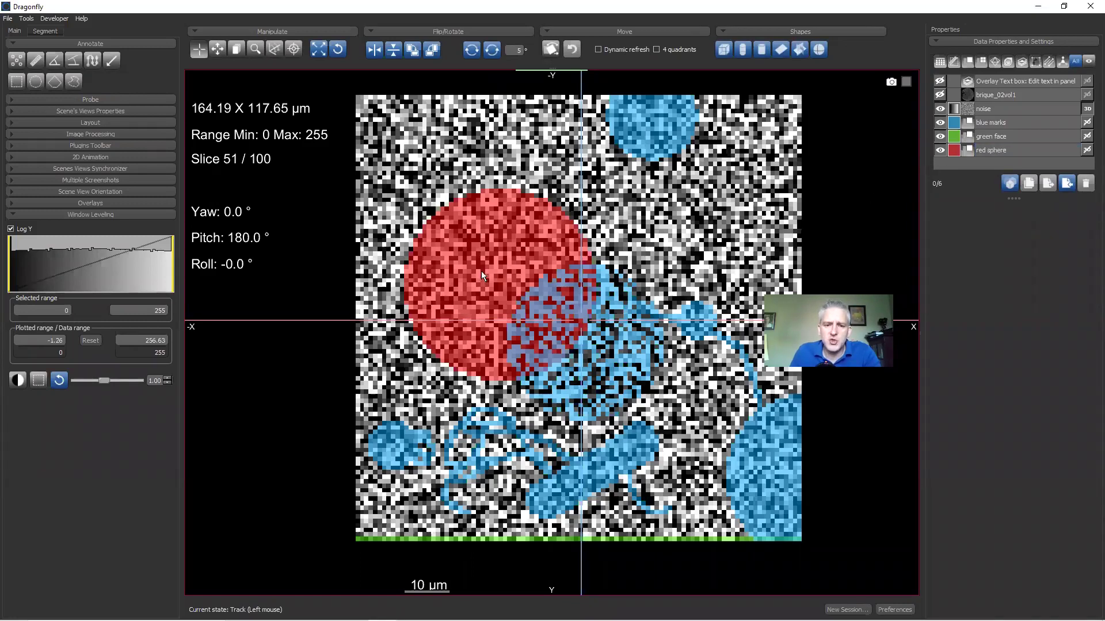
double_click(503, 277)
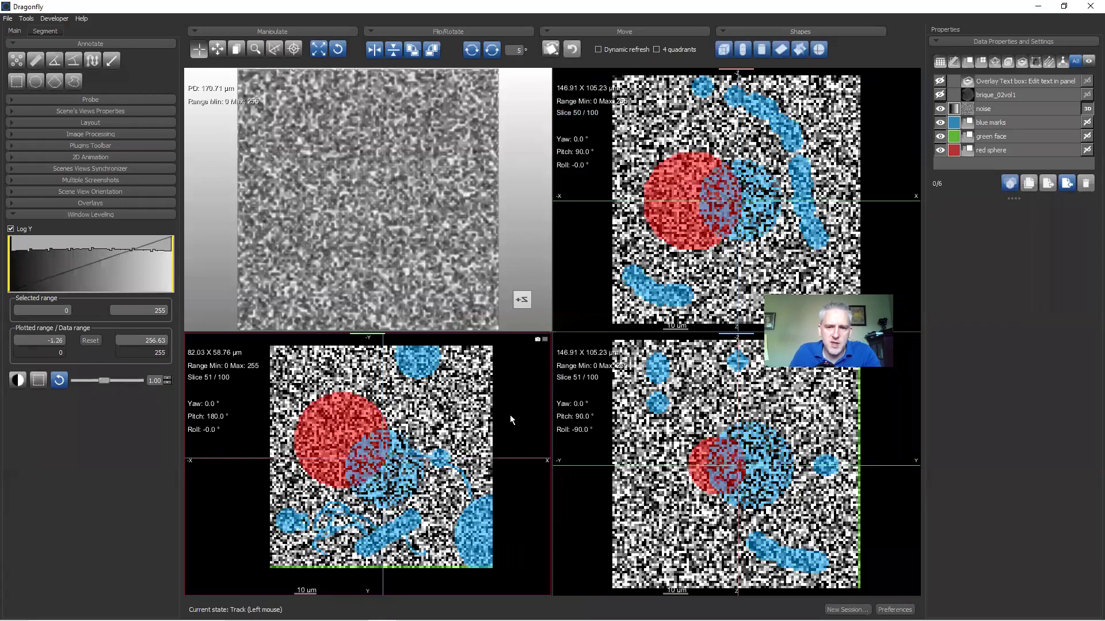
Step: Track through the slices to the green face and back to mid-volume, and enlarge the slice view with 180° pitch
left_click_drag(499, 459, 488, 570)
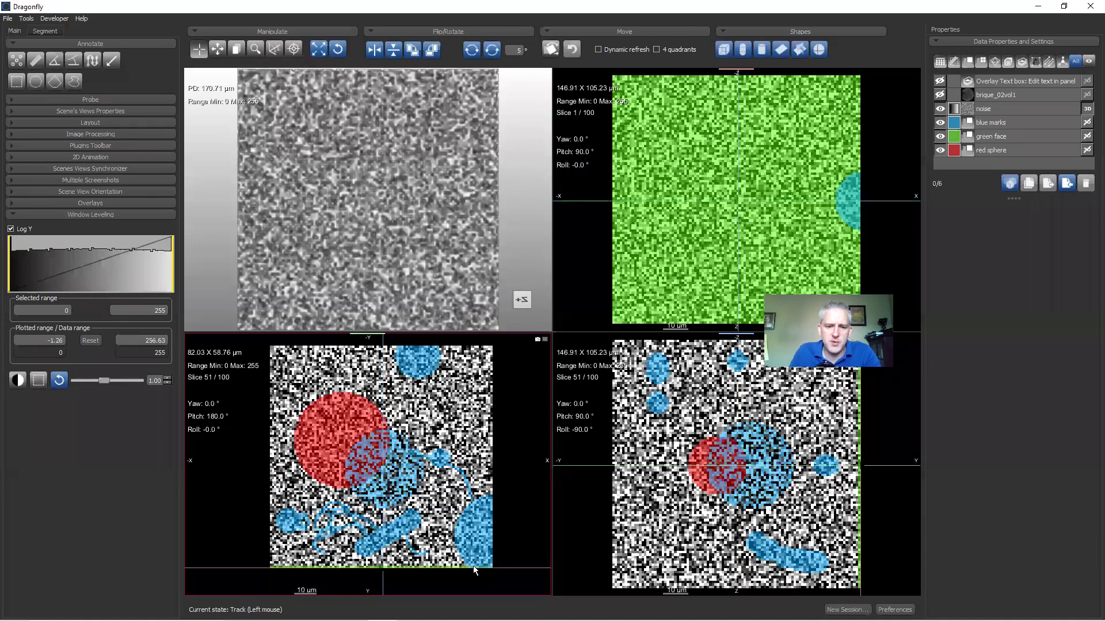
left_click_drag(474, 569, 474, 452)
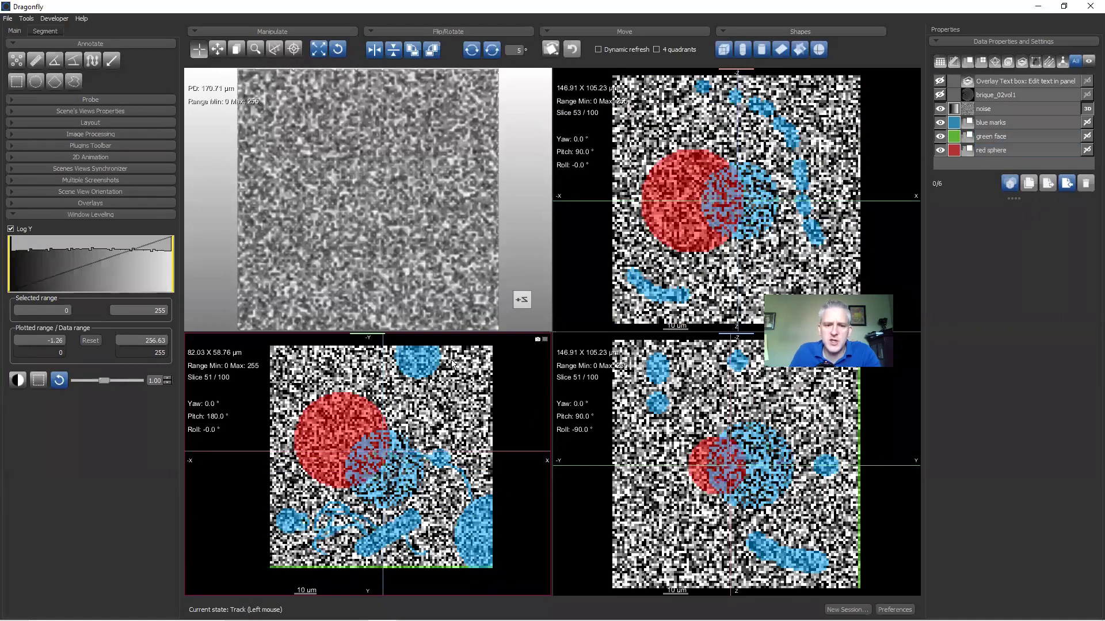
double_click(433, 397)
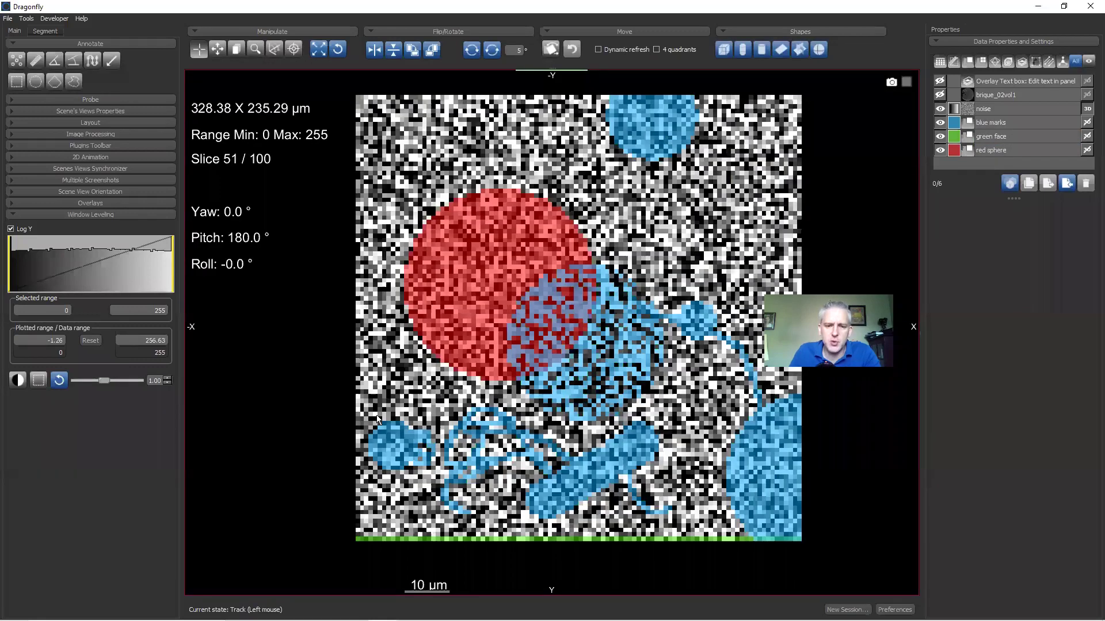
scroll(611, 323, "up", 3)
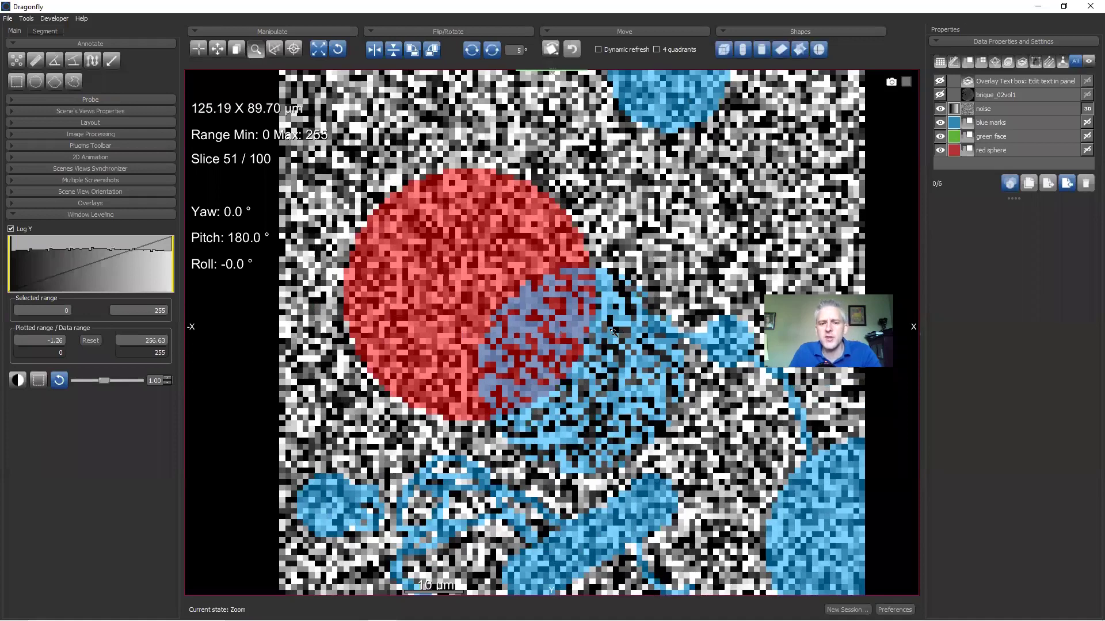
Step: Increase the 2D highlight opacity of the blue marks region to about three quarters, and clear the selection
left_click(988, 127)
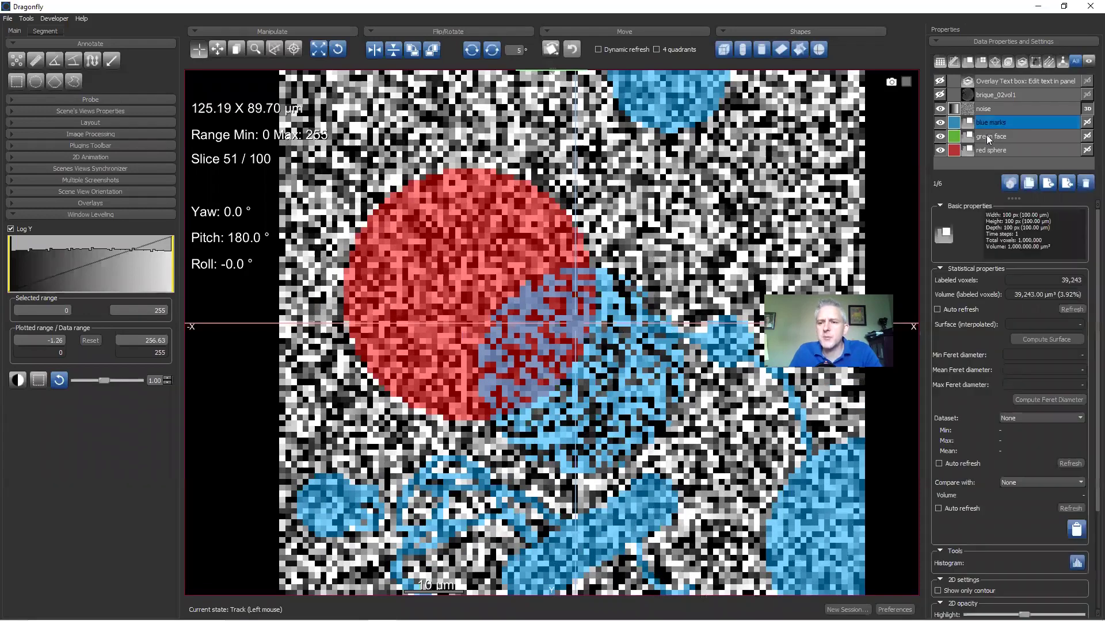
scroll(1087, 551, "down", 5)
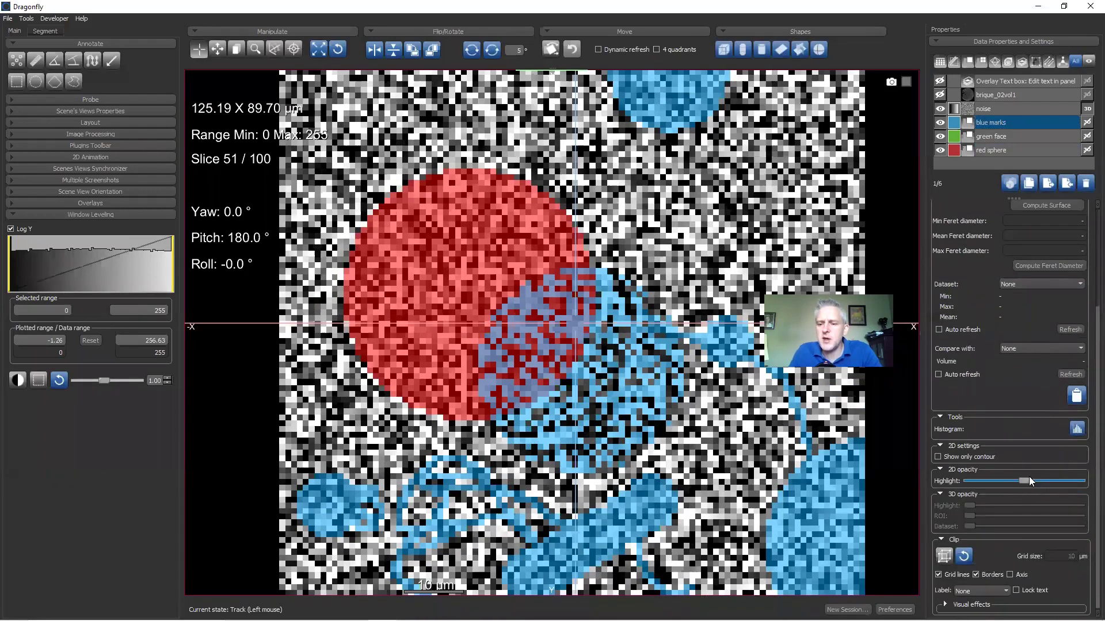
left_click_drag(1022, 479, 1058, 483)
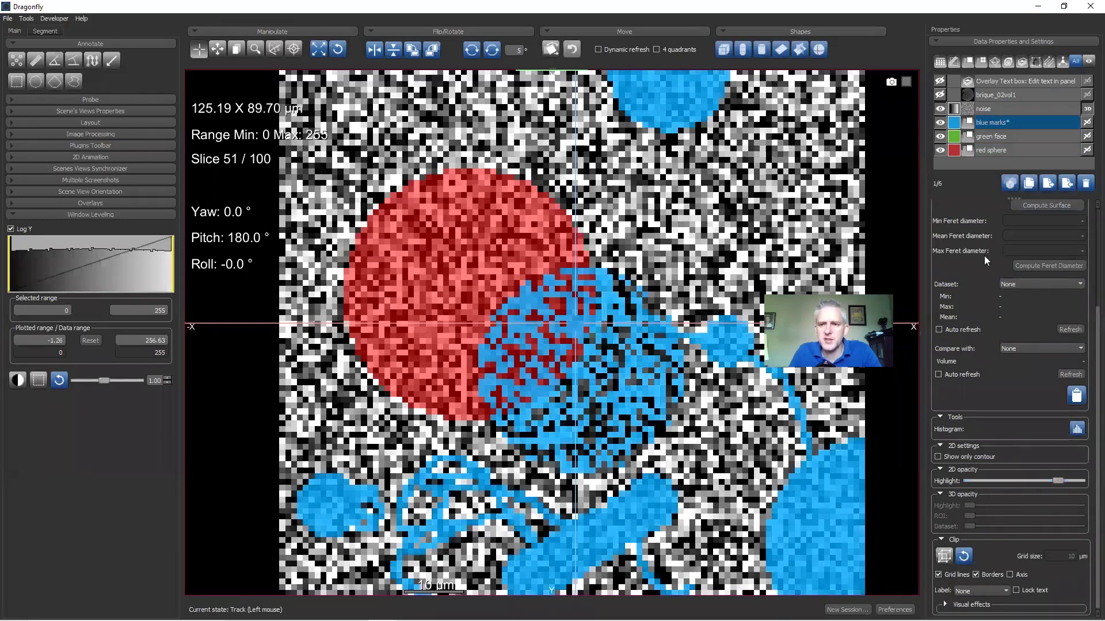
left_click(960, 167)
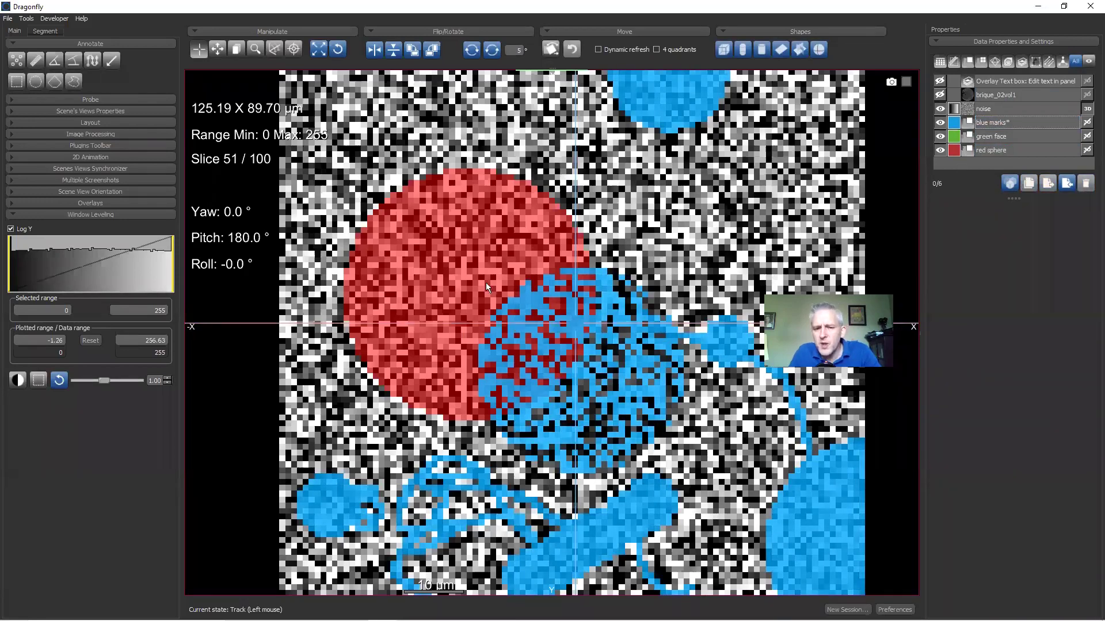
Step: Bring up the segmentation tools for the red sphere region and set its morphological operations to 3D
left_click(44, 32)
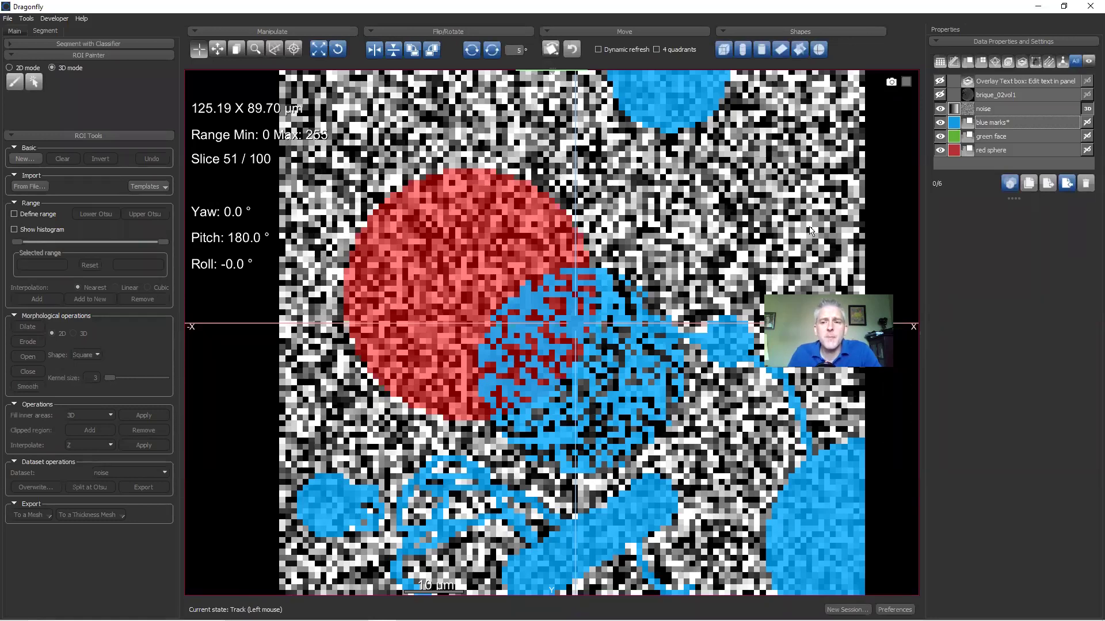
left_click(987, 149)
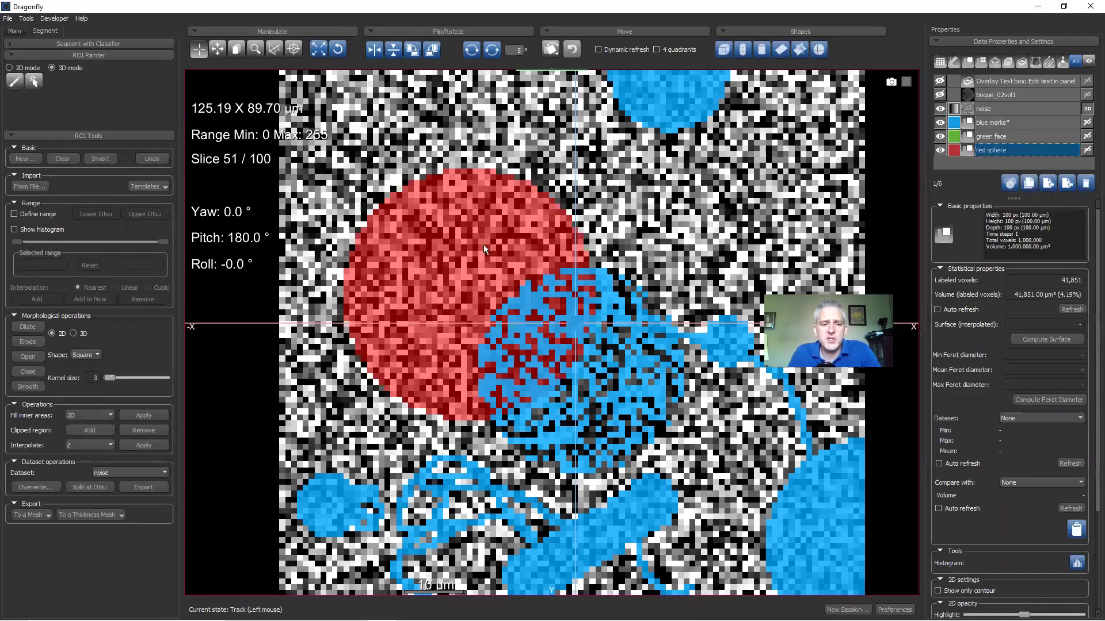
left_click(72, 333)
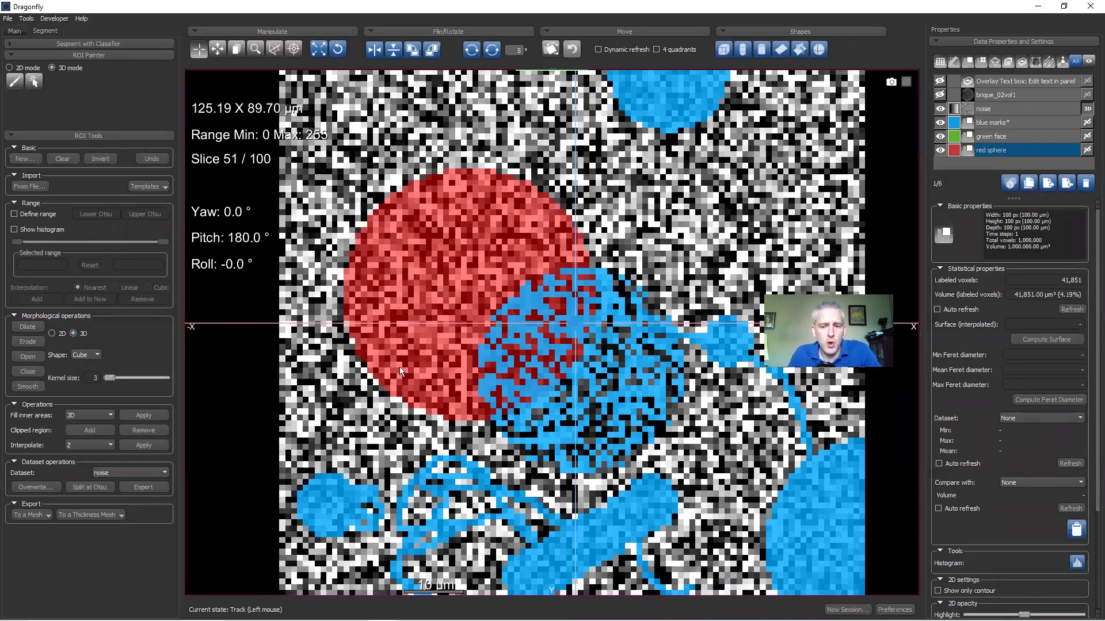
scroll(411, 149, "up", 5)
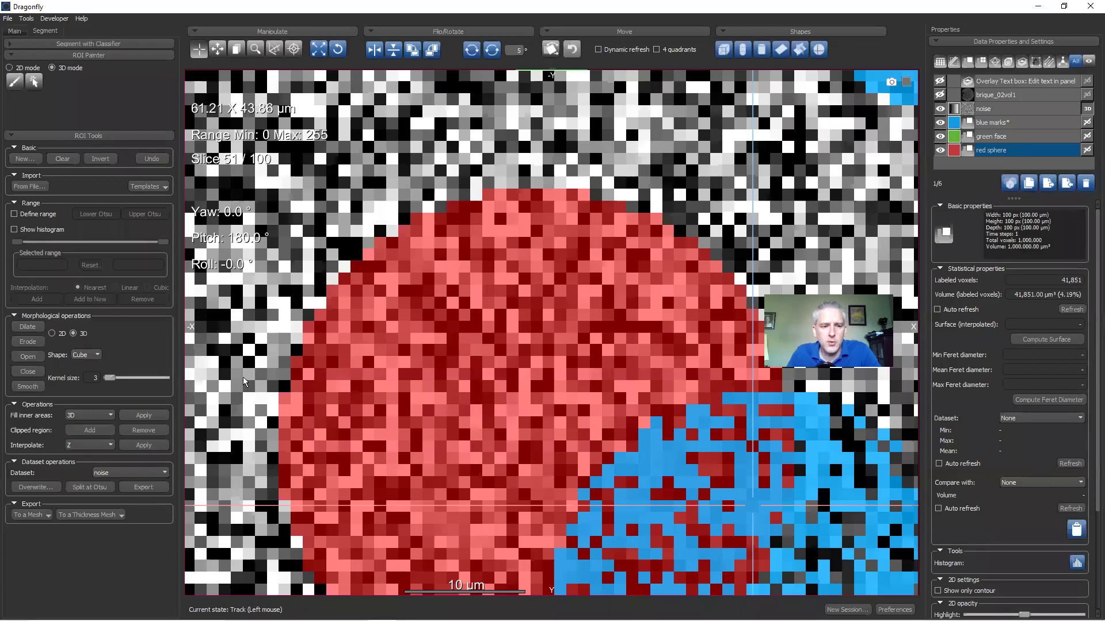
Step: Try 3D dilation of the red sphere with a cube kernel of size 3 and of size 7, undoing each result
left_click(27, 327)
left_click(144, 160)
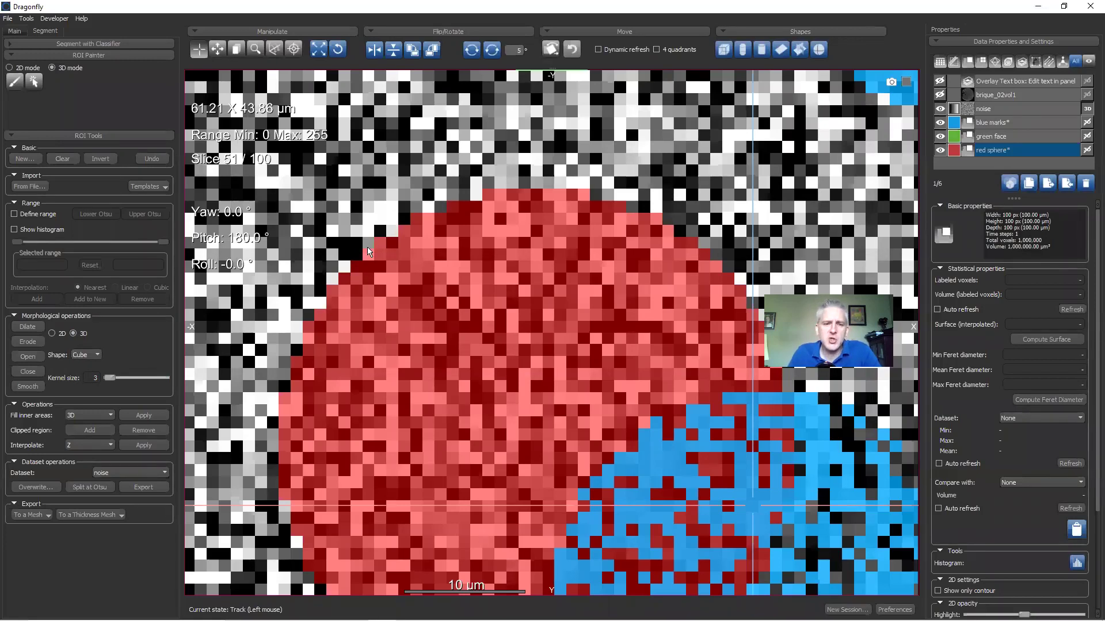
scroll(377, 249, "down", 2, "ctrl")
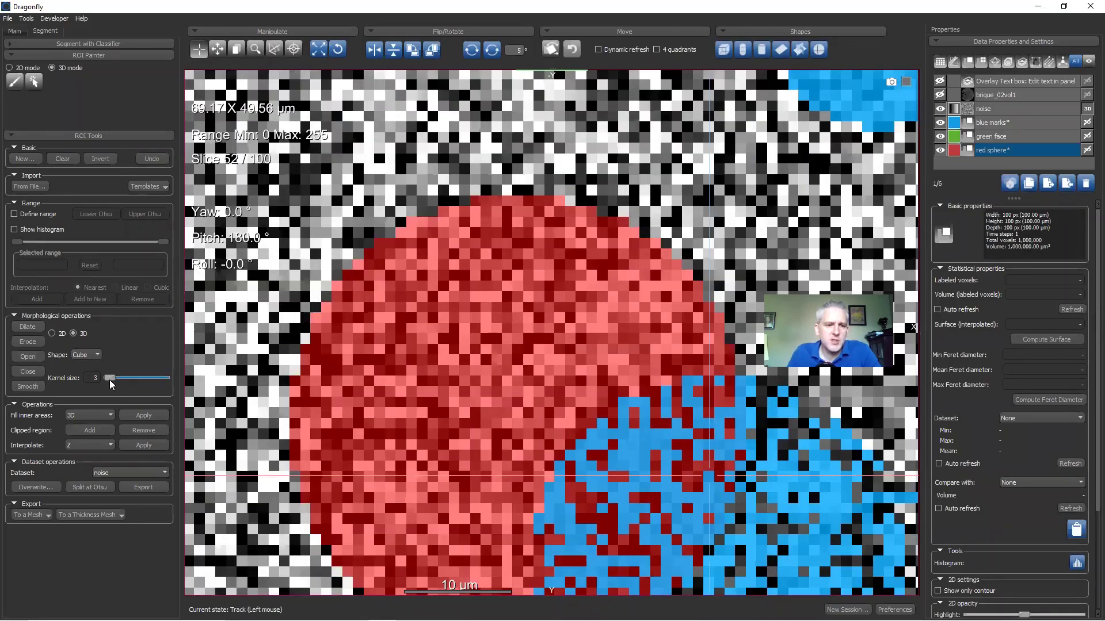
left_click_drag(117, 378, 119, 378)
left_click(30, 327)
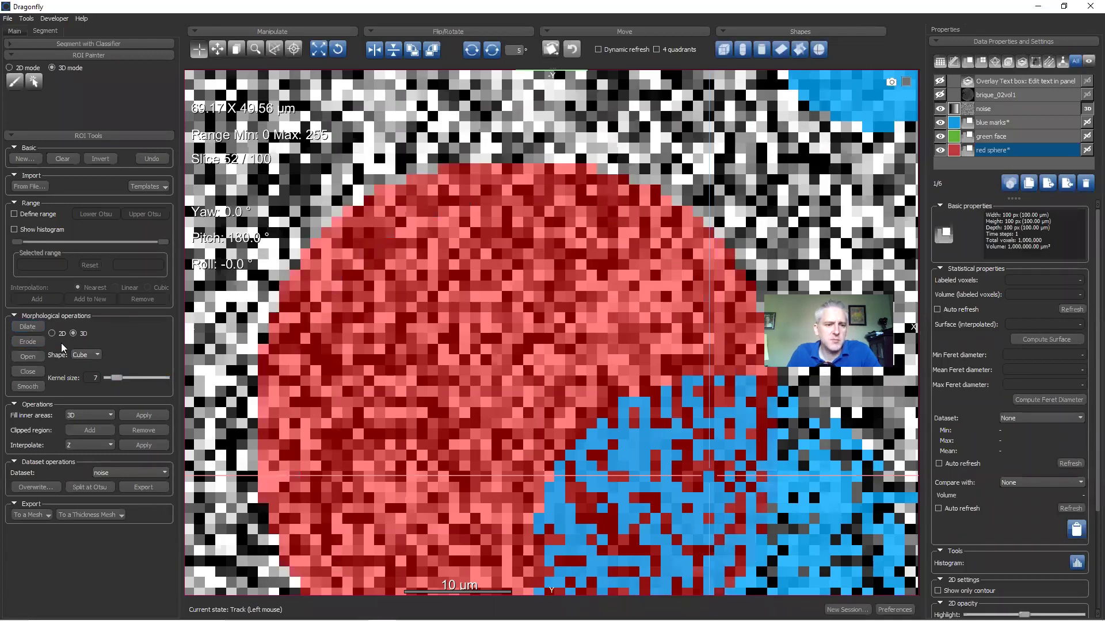
left_click_drag(113, 377, 104, 378)
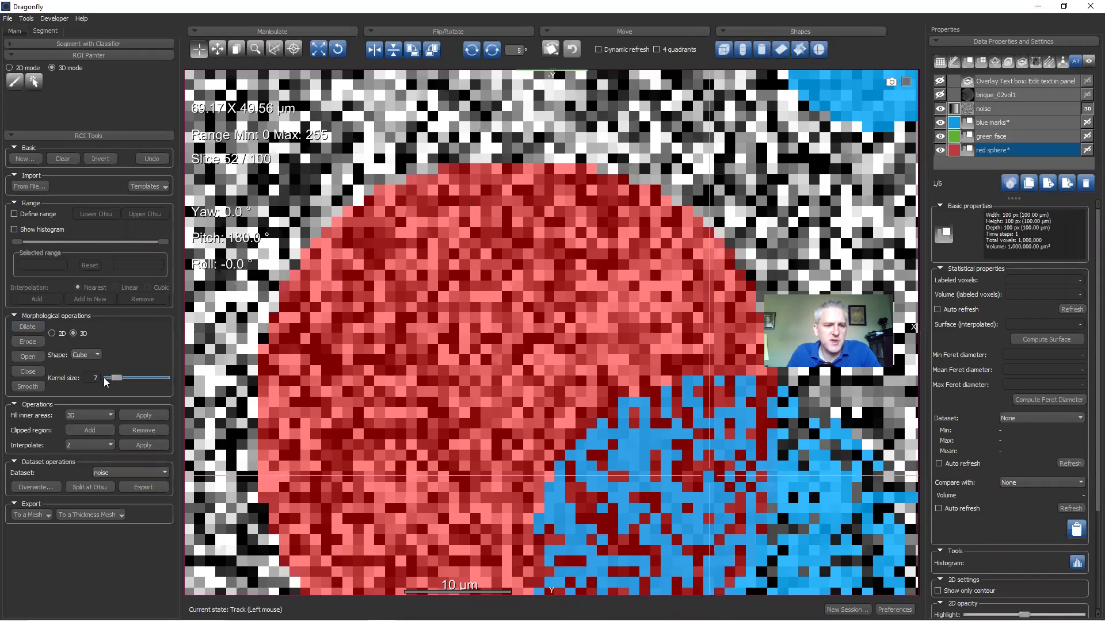
left_click(151, 160)
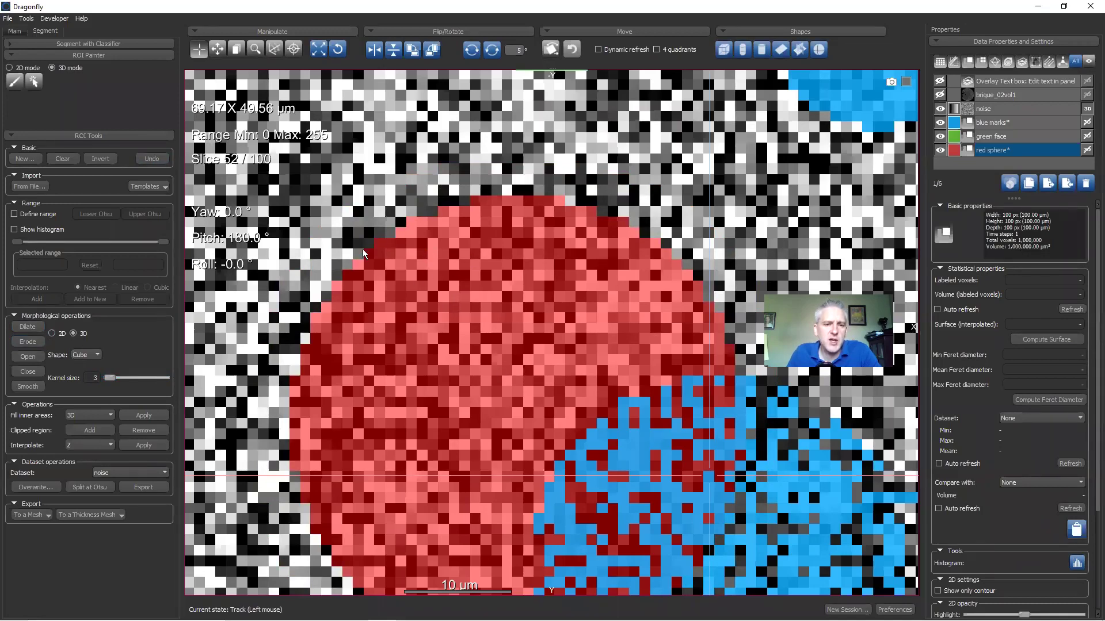
Step: Try 3D erosion of the red sphere with kernel size 3 and kernel size 9, undoing each and restoring the kernel to 3
left_click(27, 340)
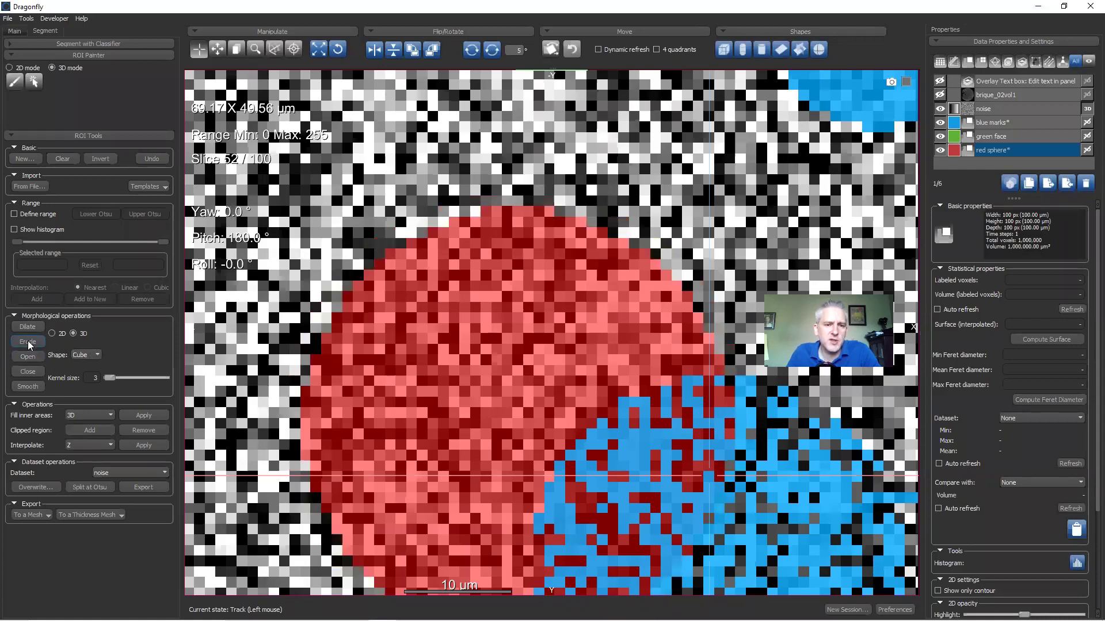
left_click(153, 160)
left_click_drag(109, 378, 121, 377)
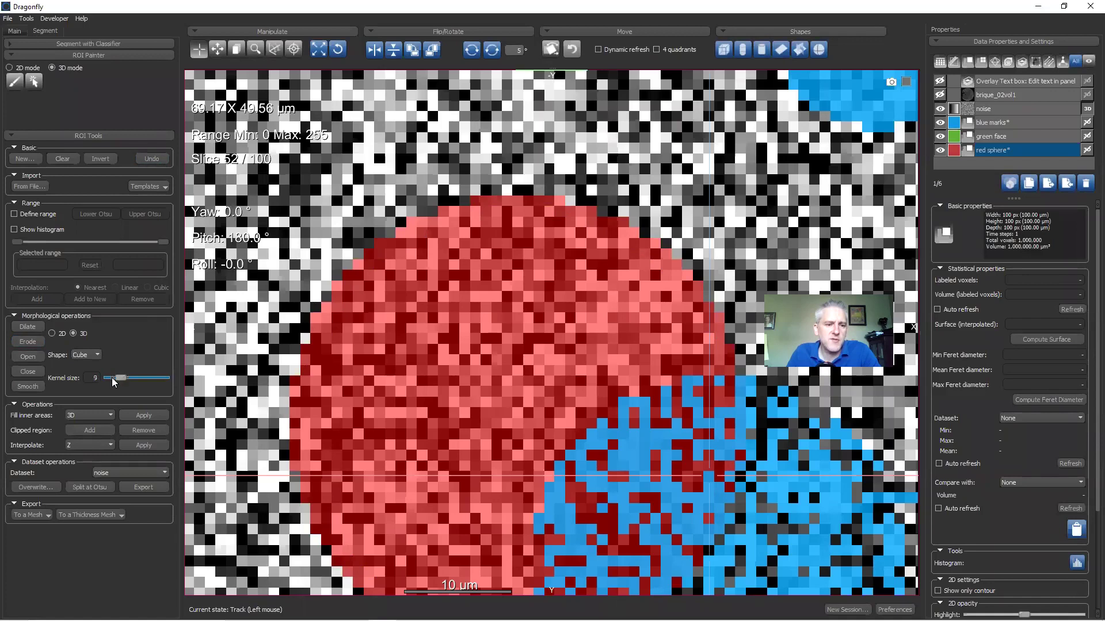
left_click(35, 343)
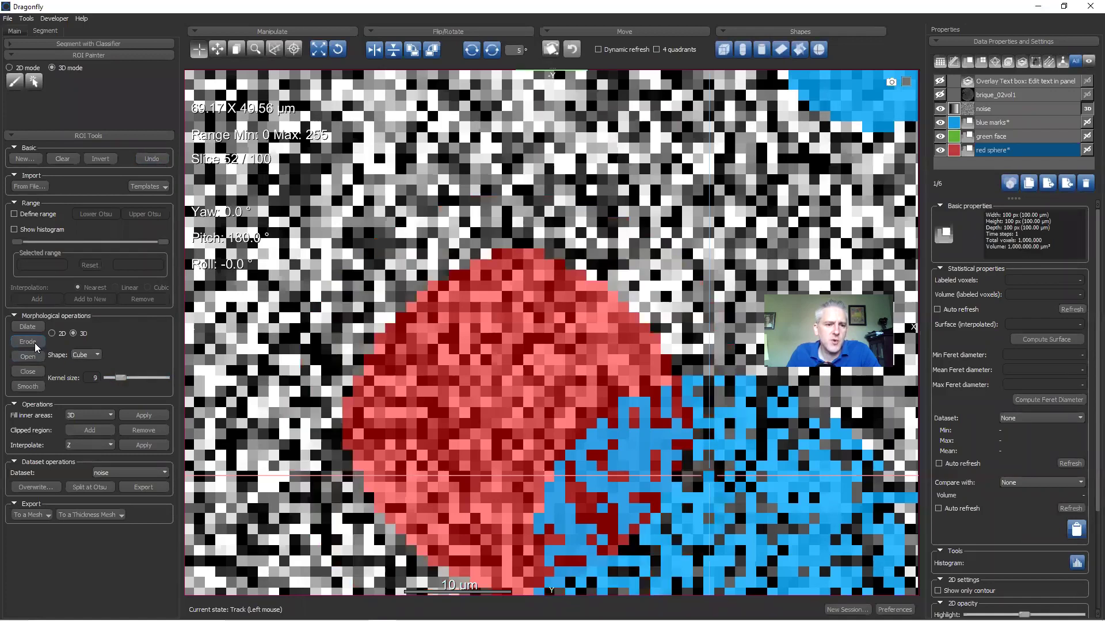
left_click_drag(118, 378, 90, 373)
left_click(159, 159)
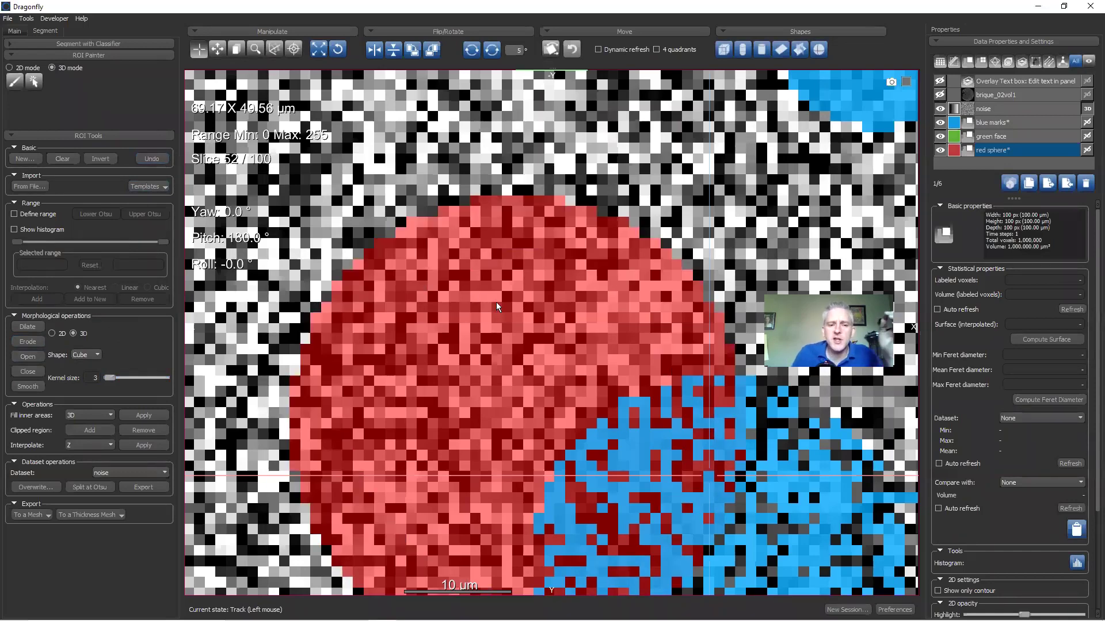
Step: Examine the overlap between the red sphere and blue marks, and the thin and thick blue strokes near the green face
middle_click_drag(469, 336, 451, 253)
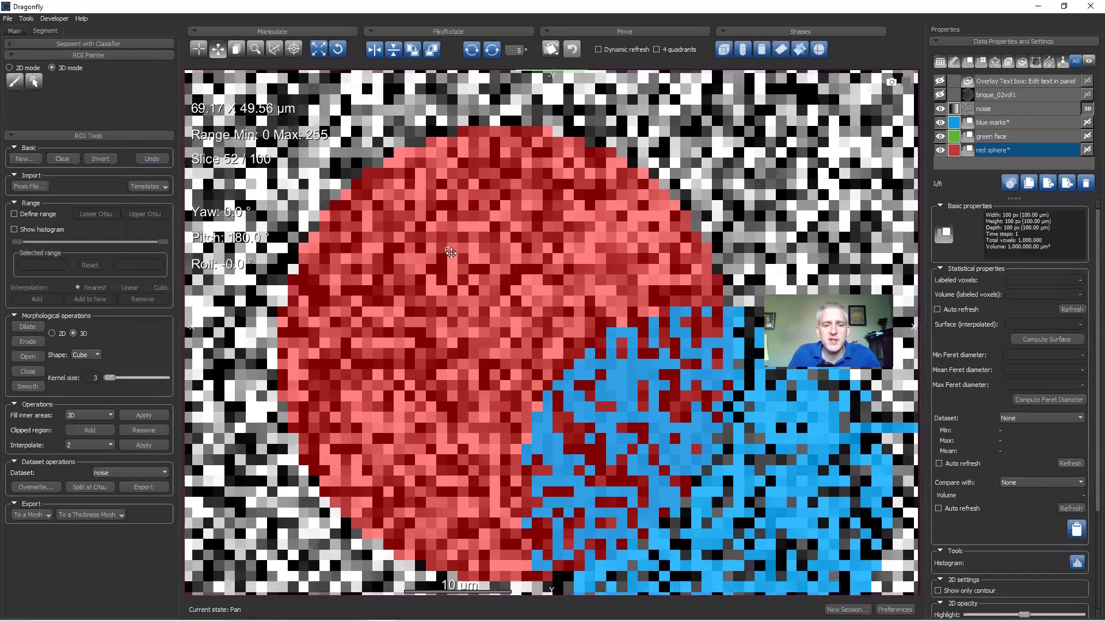
left_click(53, 334)
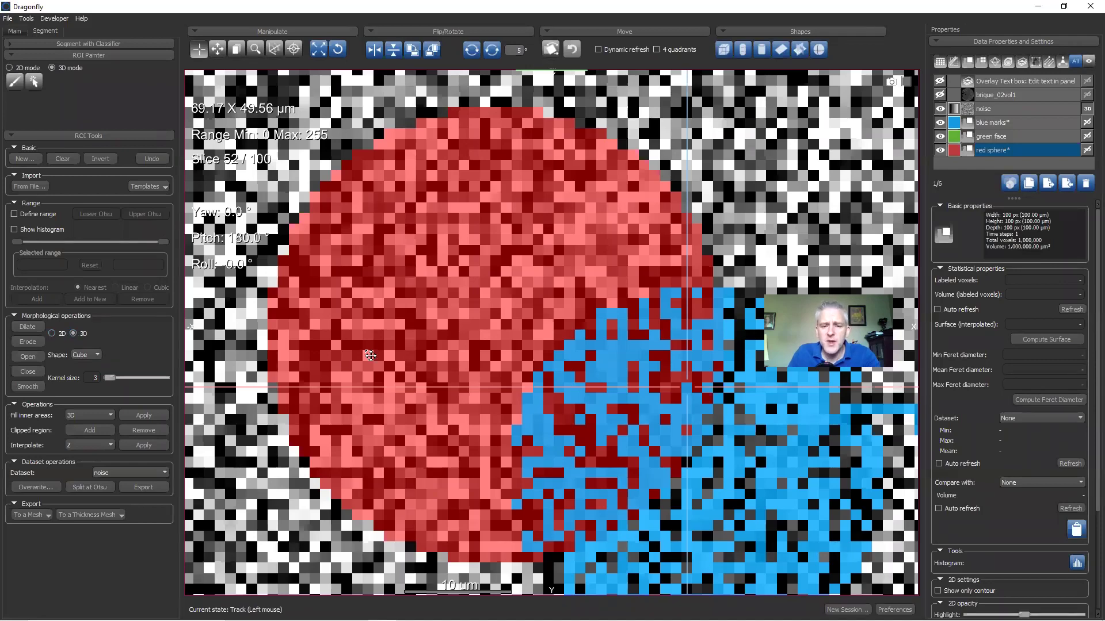
middle_click_drag(370, 355, 283, 305)
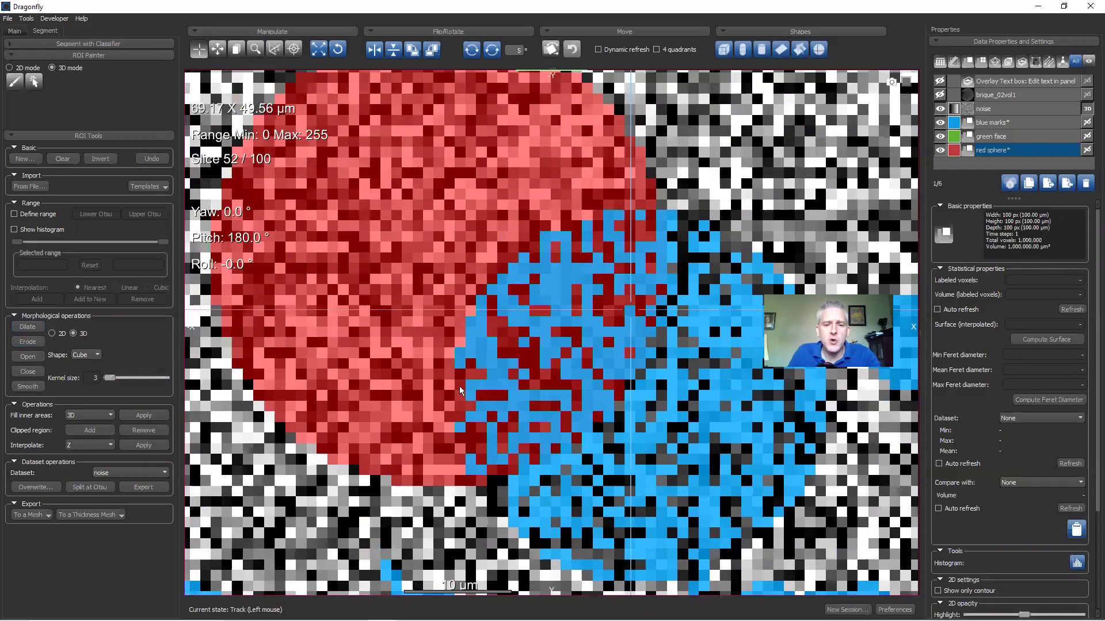
scroll(477, 391, "down", 4)
scroll(521, 345, "up", 3)
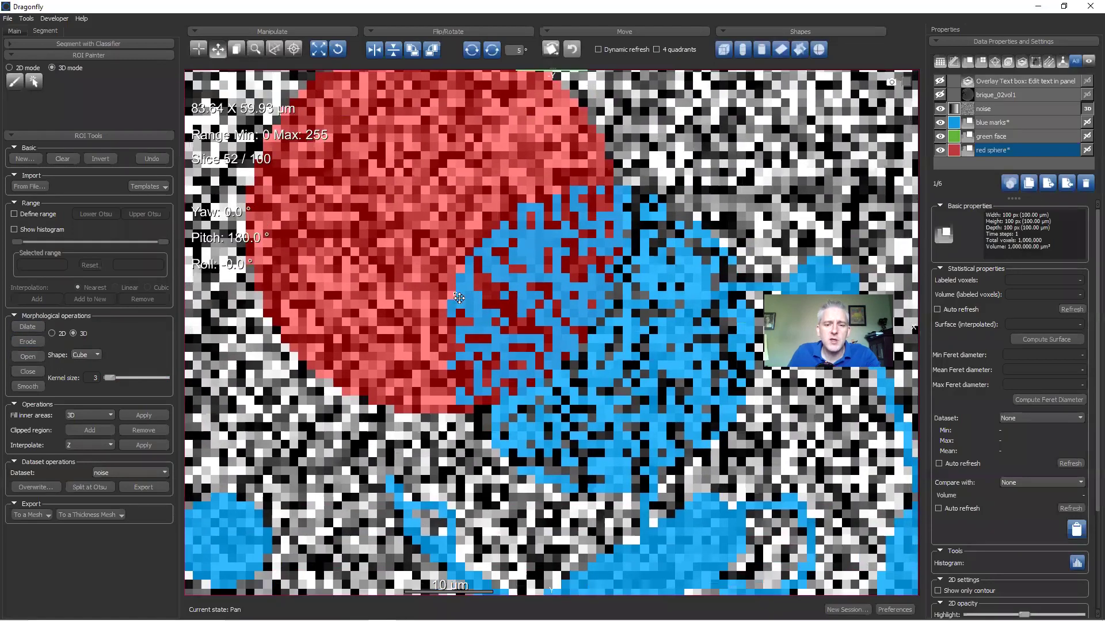
scroll(520, 346, "down", 3)
scroll(384, 233, "up", 3)
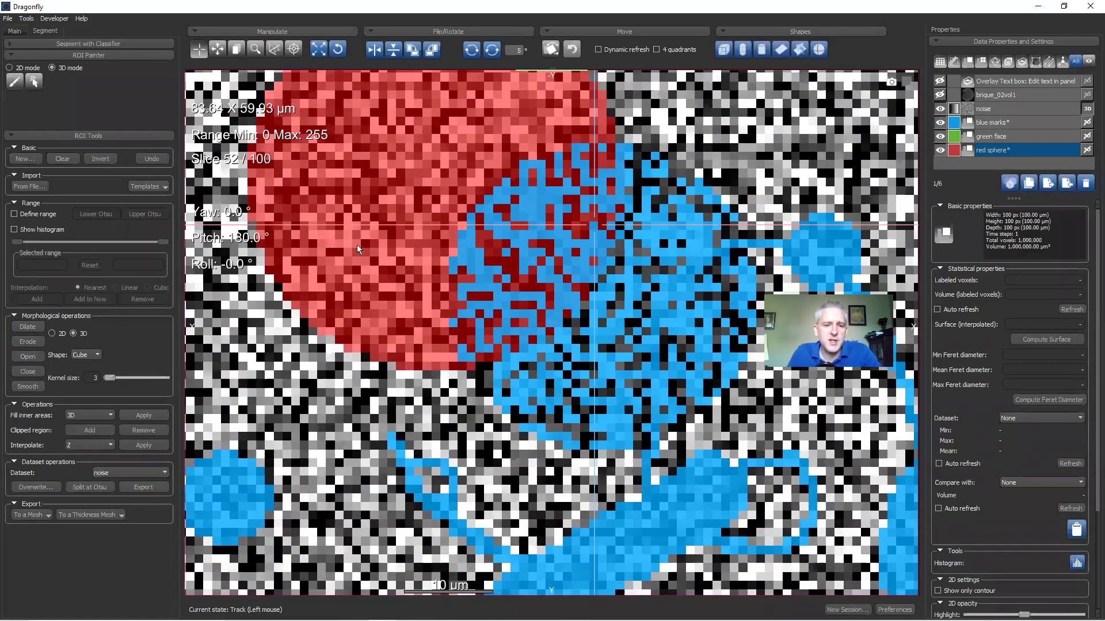
scroll(564, 337, "down", 3)
scroll(493, 285, "up", 3)
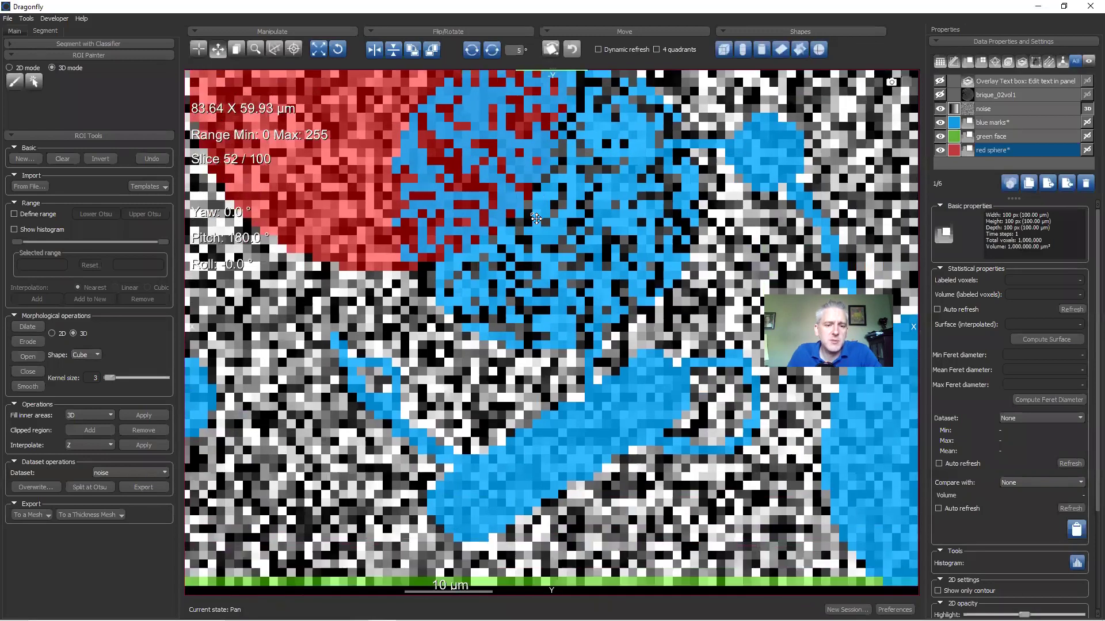
scroll(527, 216, "down", 3)
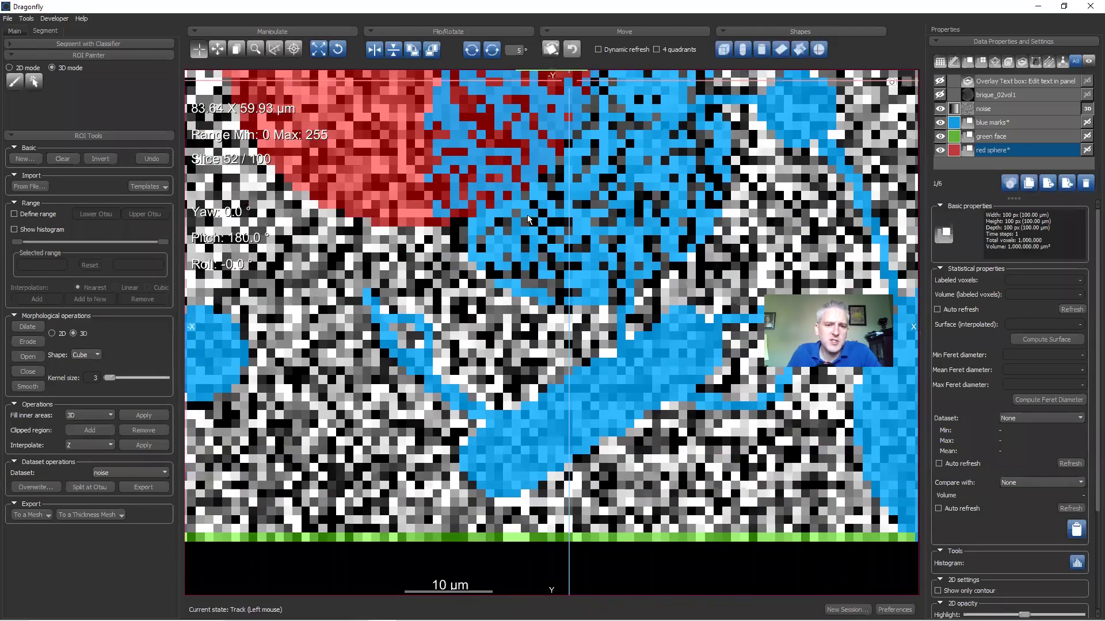
Step: Try 3D dilation and 3D erosion of the blue marks region with a cube kernel of size 3, undoing each result
left_click(1001, 123)
scroll(366, 232, "up", 3)
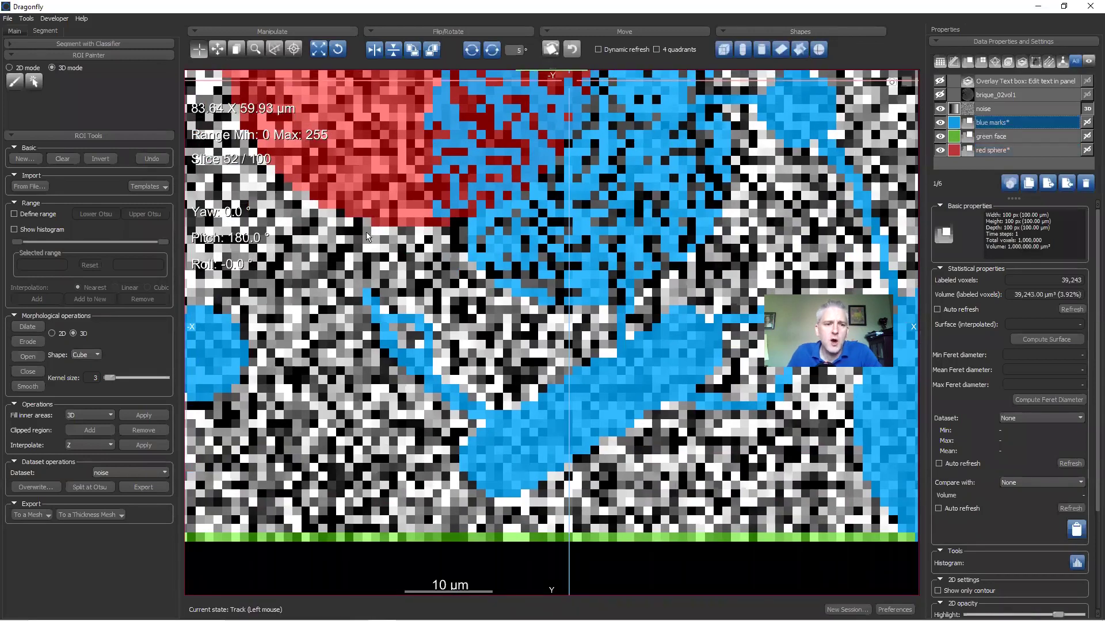
left_click(27, 327)
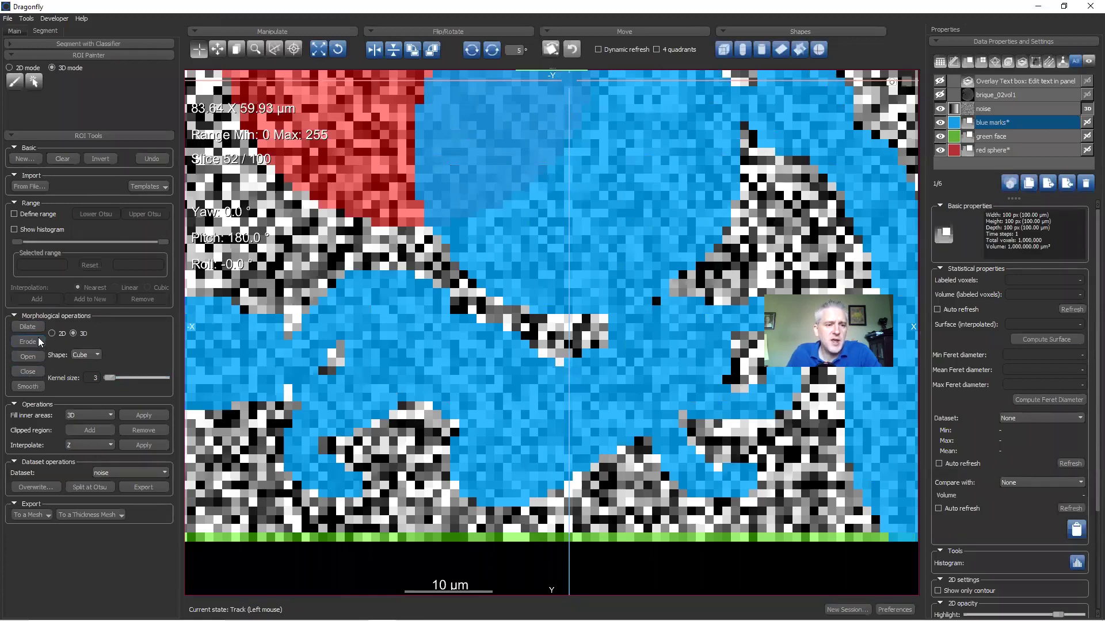
left_click(151, 159)
left_click(152, 160)
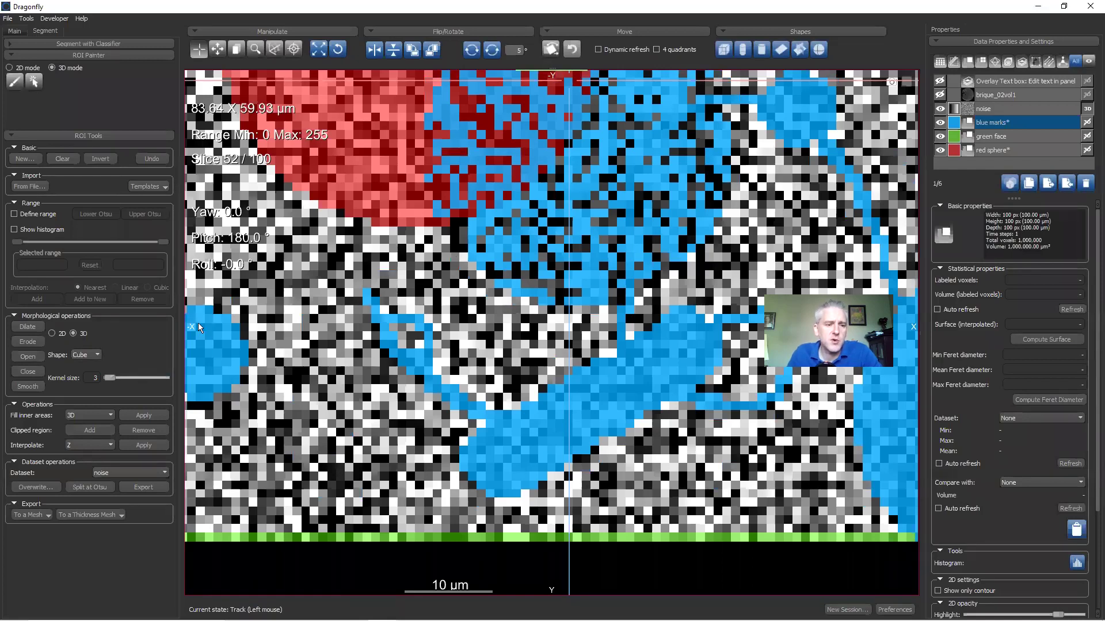
left_click(29, 342)
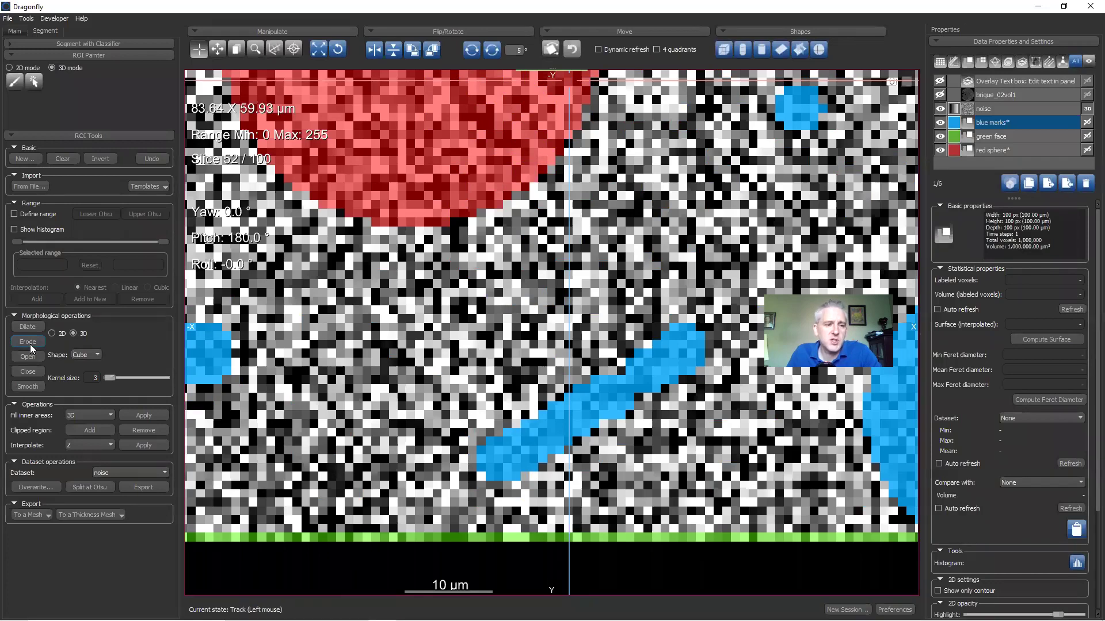
left_click(161, 160)
Step: Define an intensity range of 139 to 255 on the noise dataset, and hide the blue marks region
right_click_drag(437, 322, 438, 357)
middle_click_drag(495, 322, 412, 350)
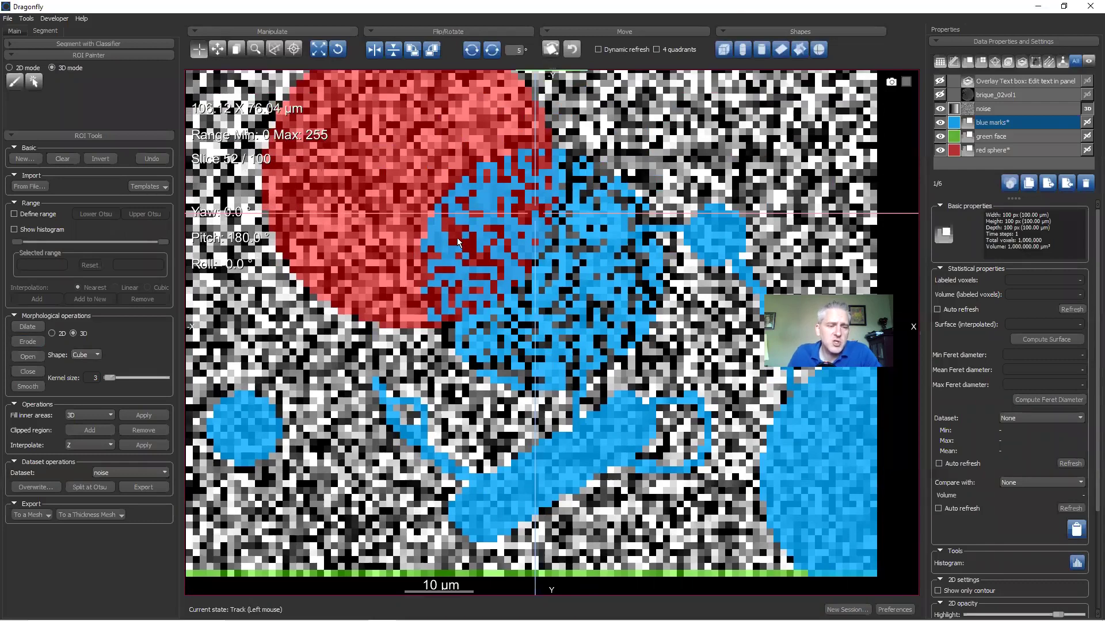
left_click(33, 214)
left_click_drag(15, 241, 96, 246)
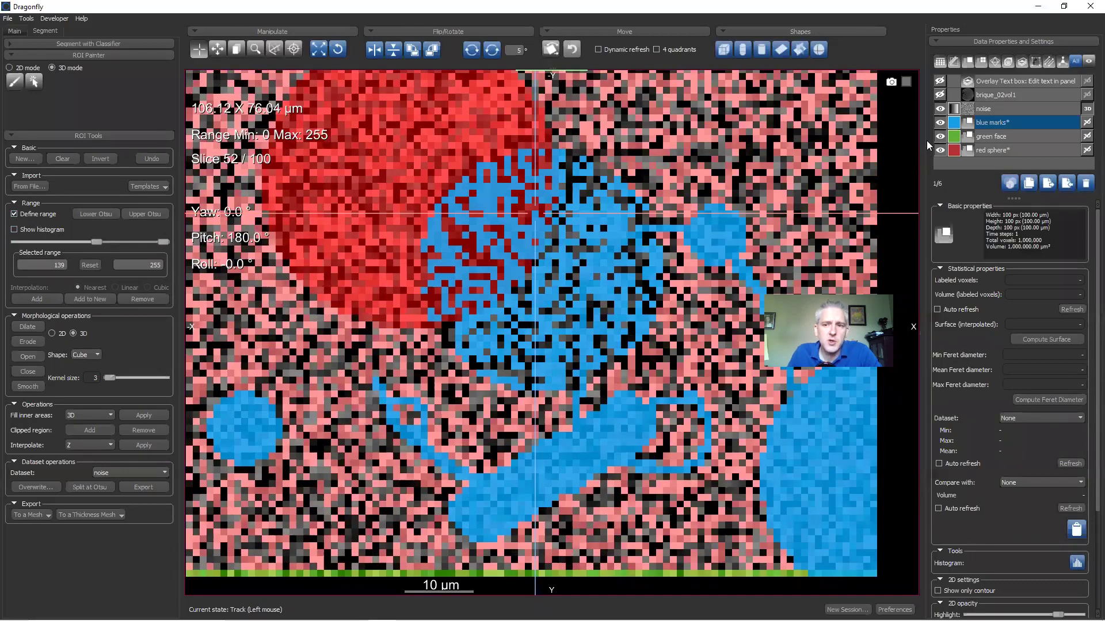
left_click(940, 123)
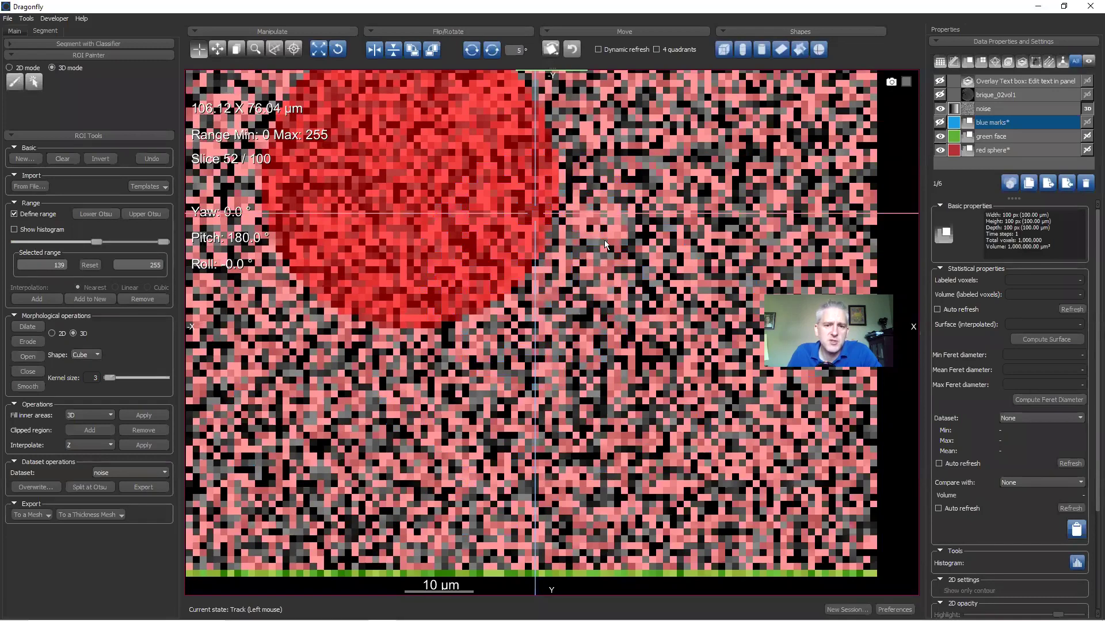
Step: Check the histogram of the defined range, and try 3D dilation of the blue marks within that range at kernel size 3, undoing it
left_click(15, 230)
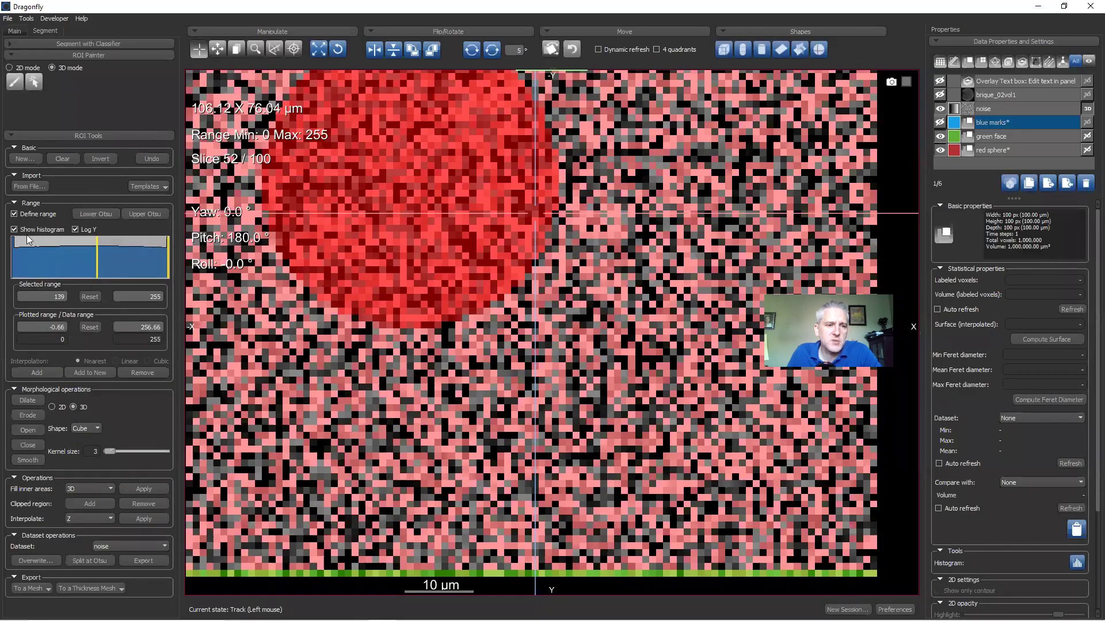
left_click(14, 230)
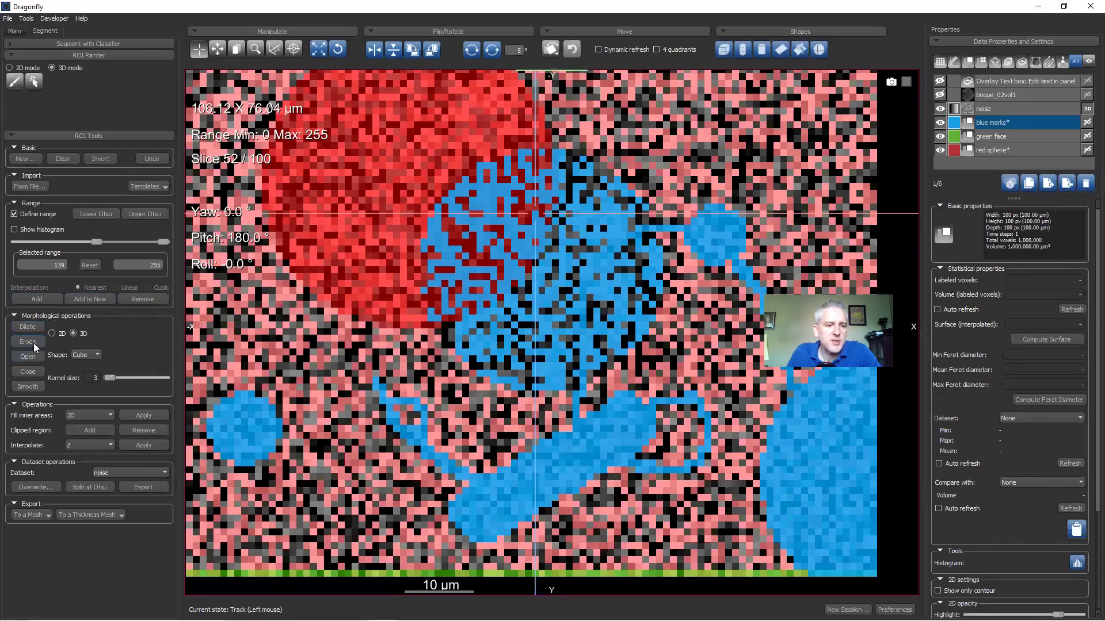
left_click(31, 326)
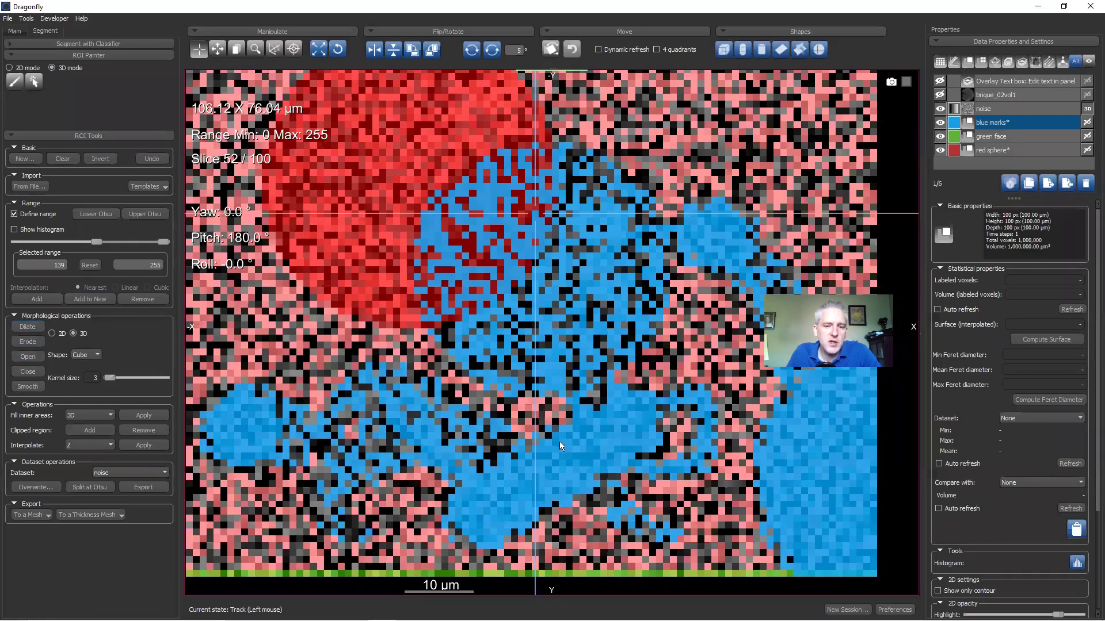
left_click(146, 160)
Step: Try 3D dilation of the blue marks within the defined range at kernel size 7, undo it, and restore the kernel size to 3
left_click_drag(116, 377, 118, 378)
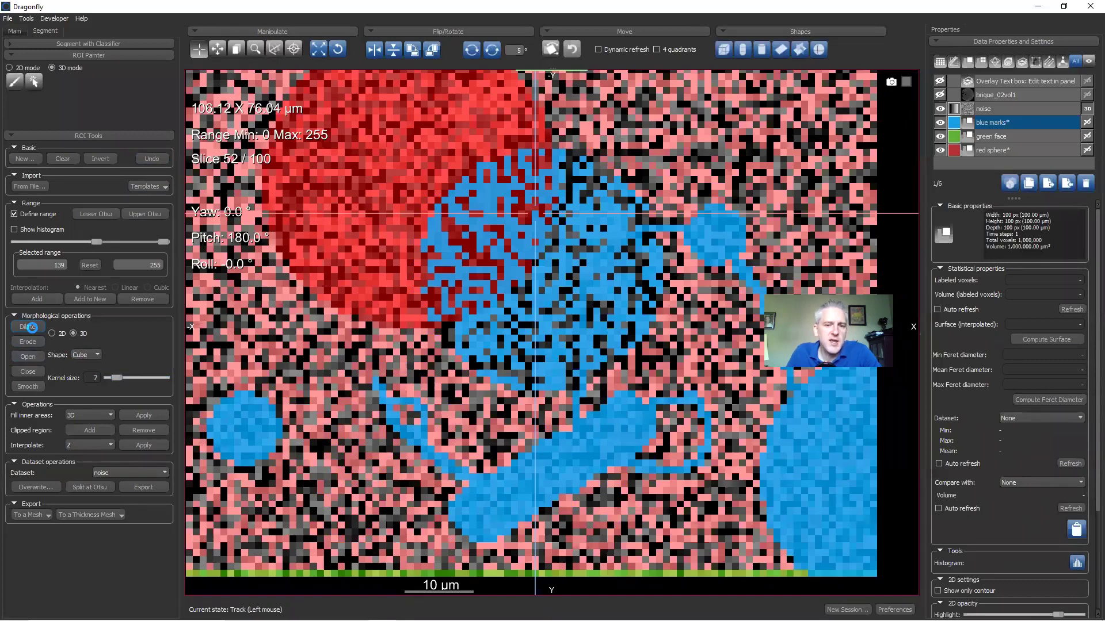
left_click(27, 327)
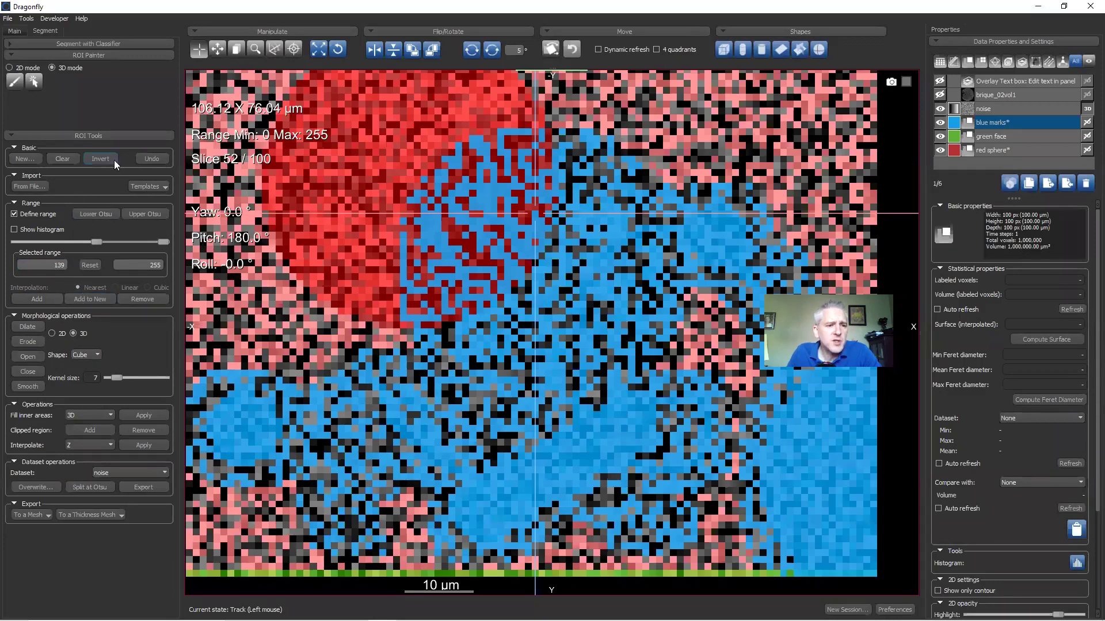
left_click(148, 159)
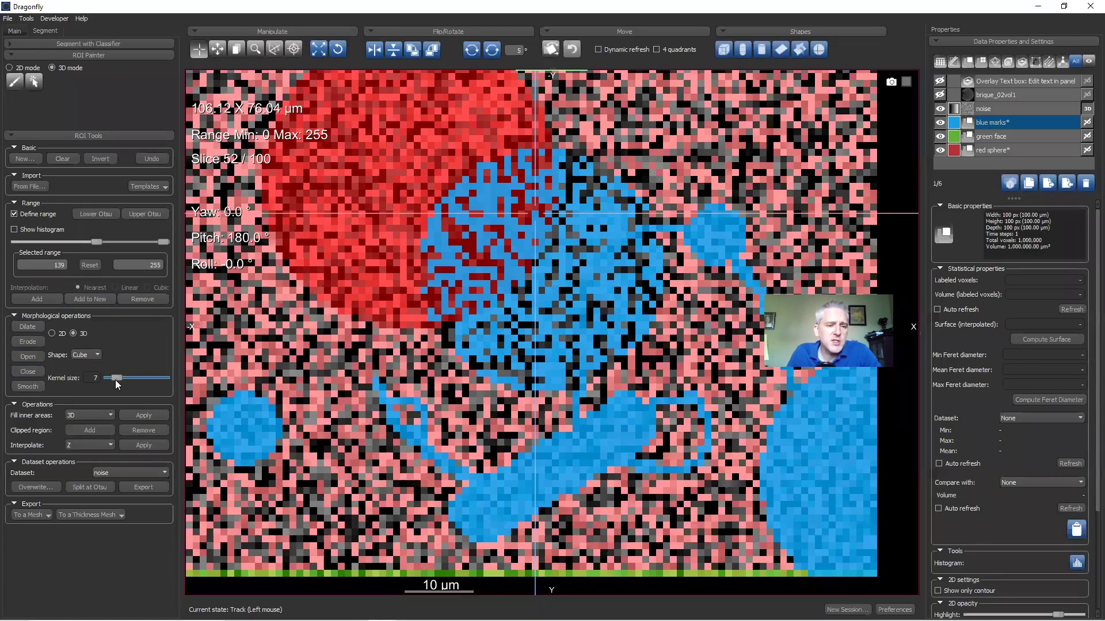
left_click_drag(117, 377, 99, 379)
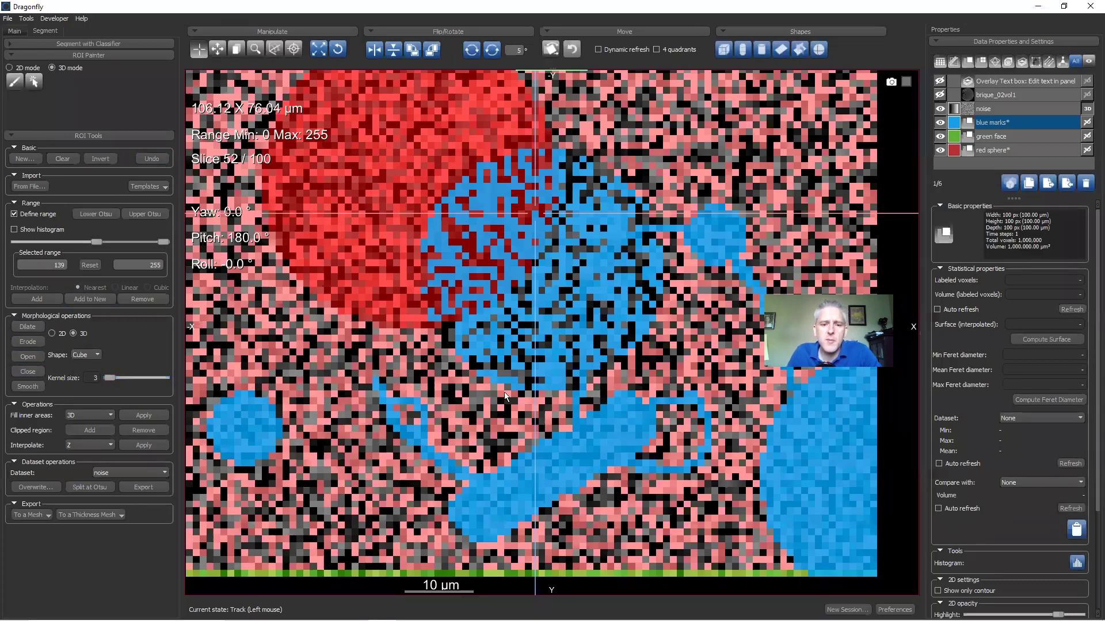
Step: Turn off the defined range and apply a 3D opening with a size 3 cube kernel to the red sphere
left_click(26, 214)
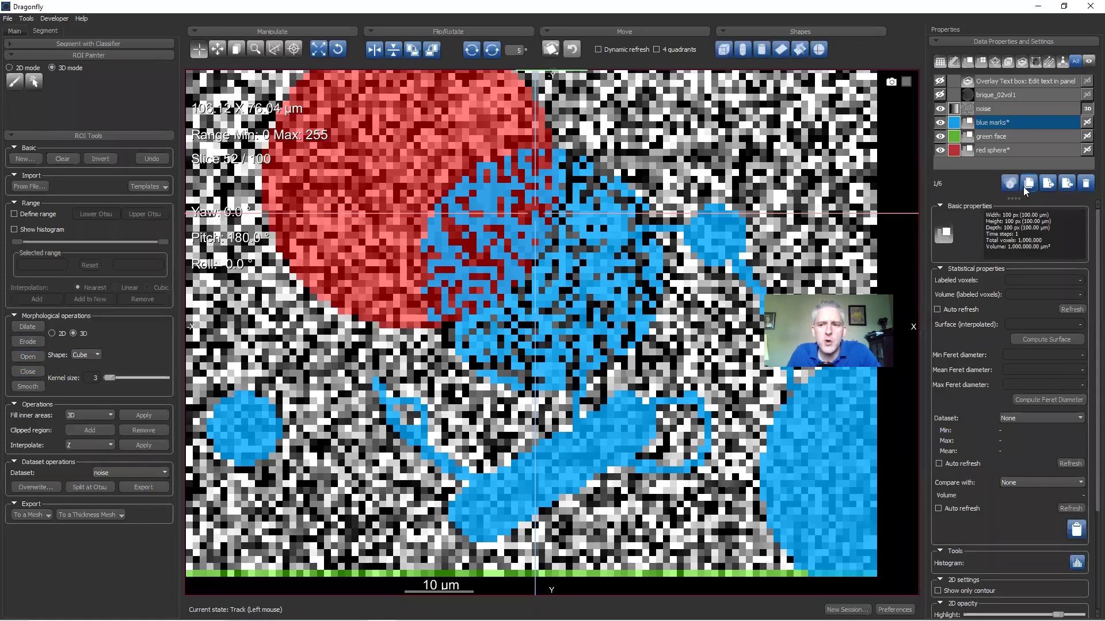
left_click(996, 150)
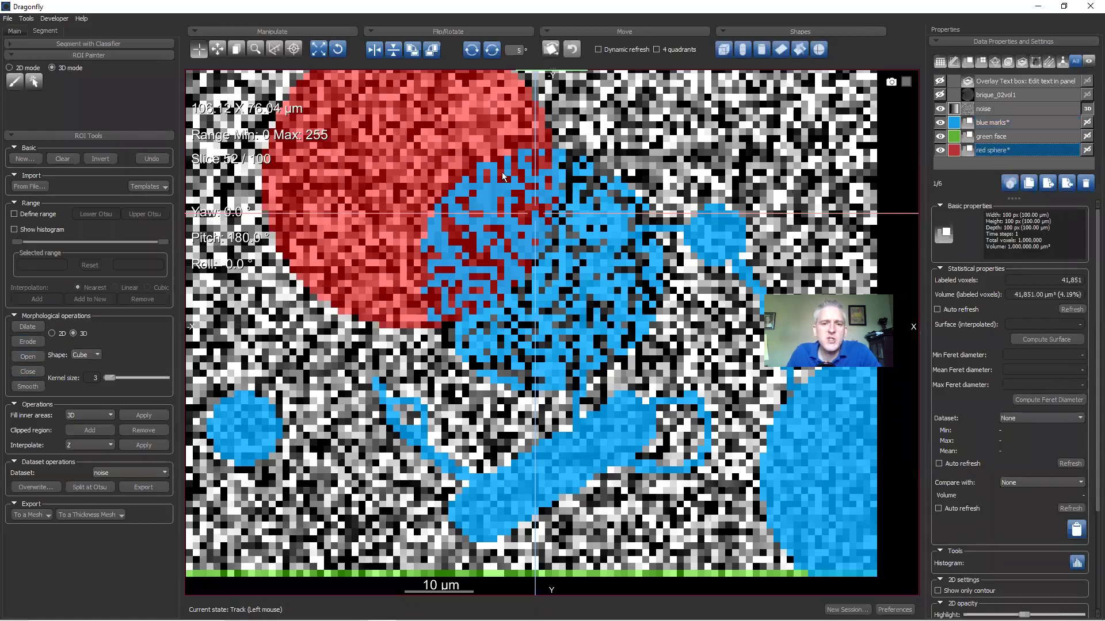
left_click(31, 359)
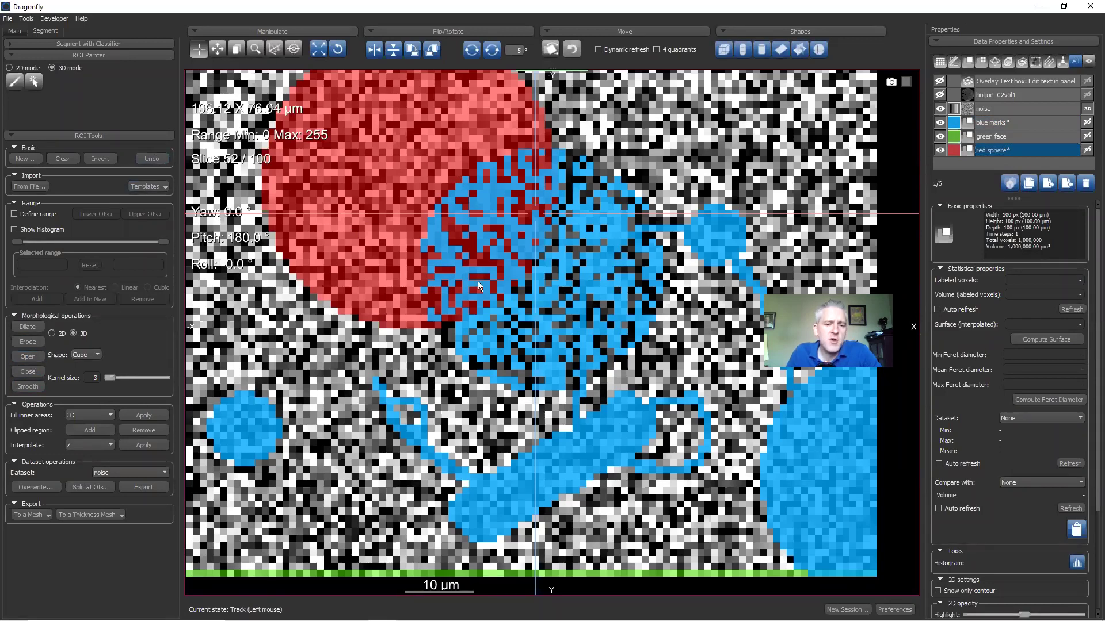
Step: Try a 3D opening of the blue marks region with a cube kernel of size 3, and undo it
left_click(1001, 122)
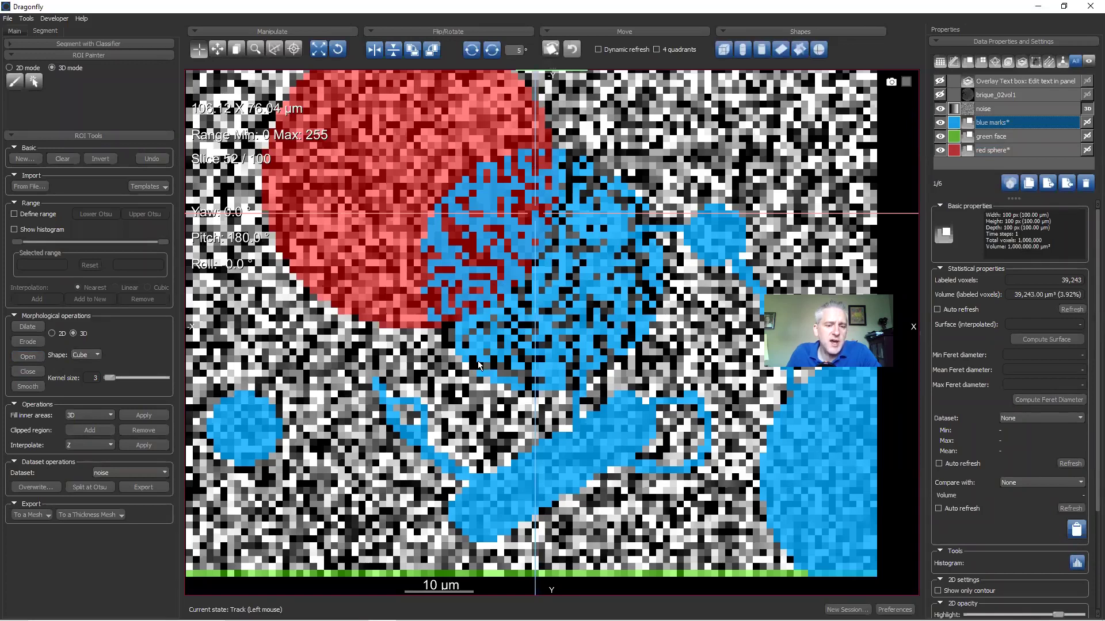
left_click(35, 362)
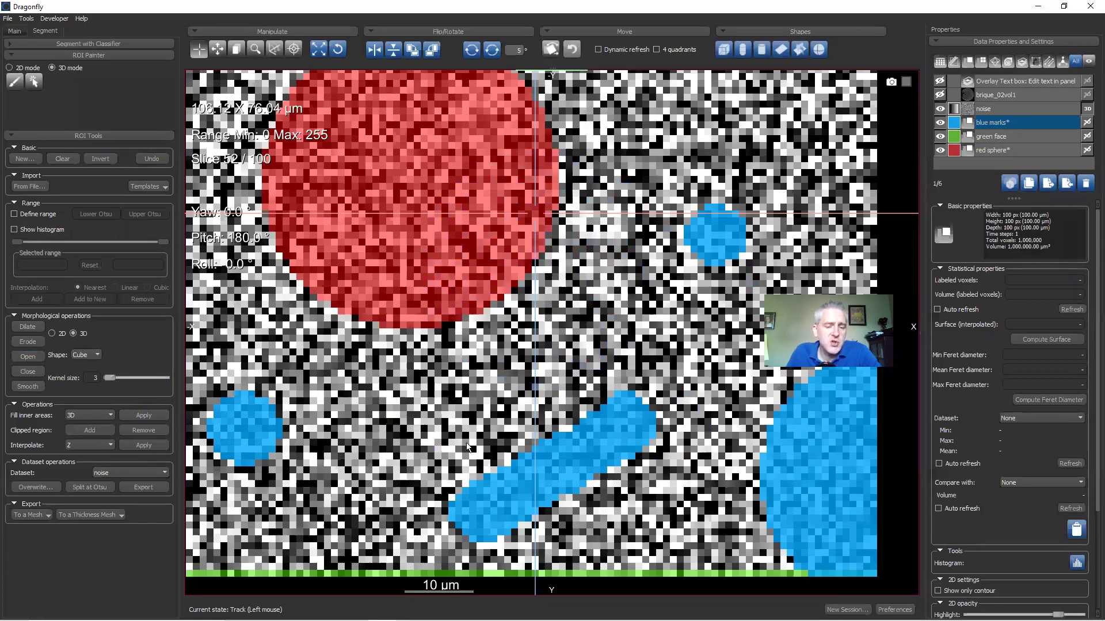
left_click(160, 157)
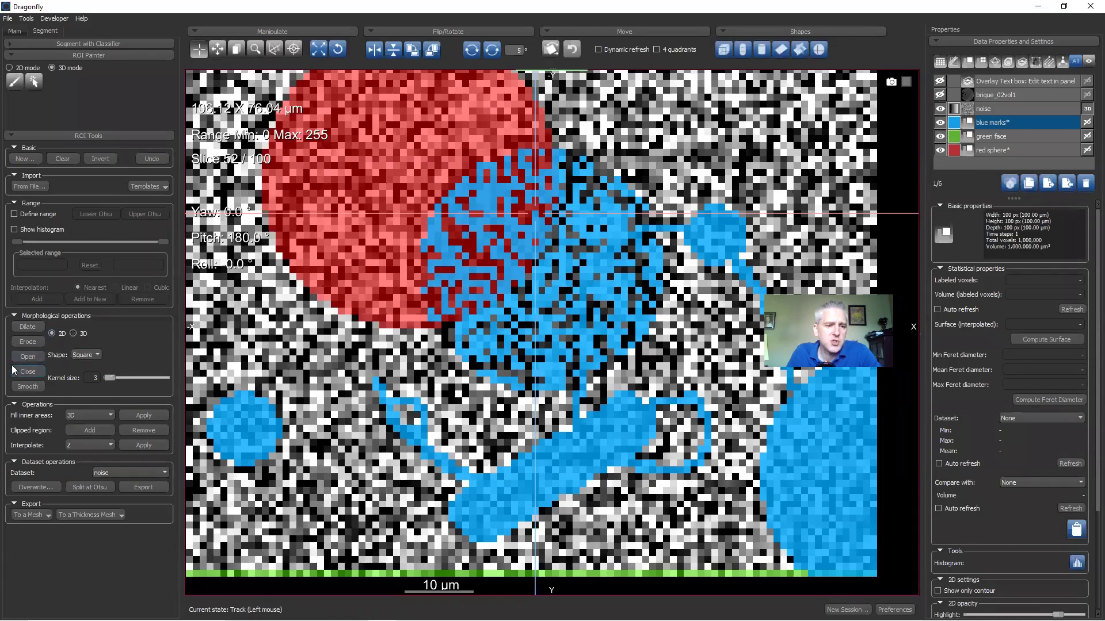
Step: Try 2D opening and 2D closing of the blue marks region with a square kernel of size 3, undoing each result
left_click(38, 358)
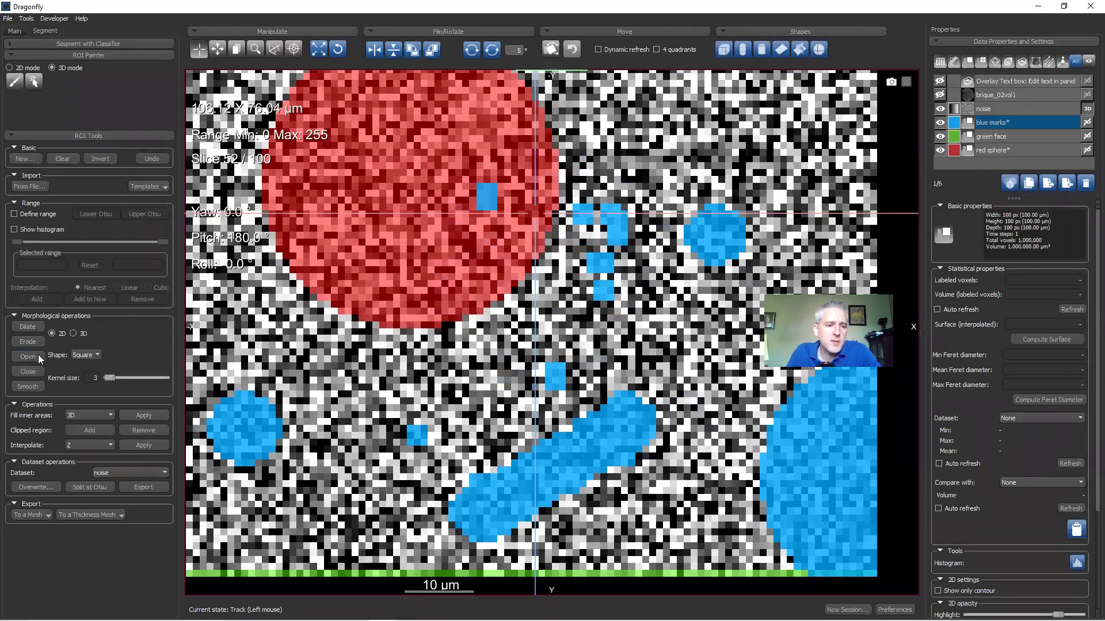
left_click(151, 159)
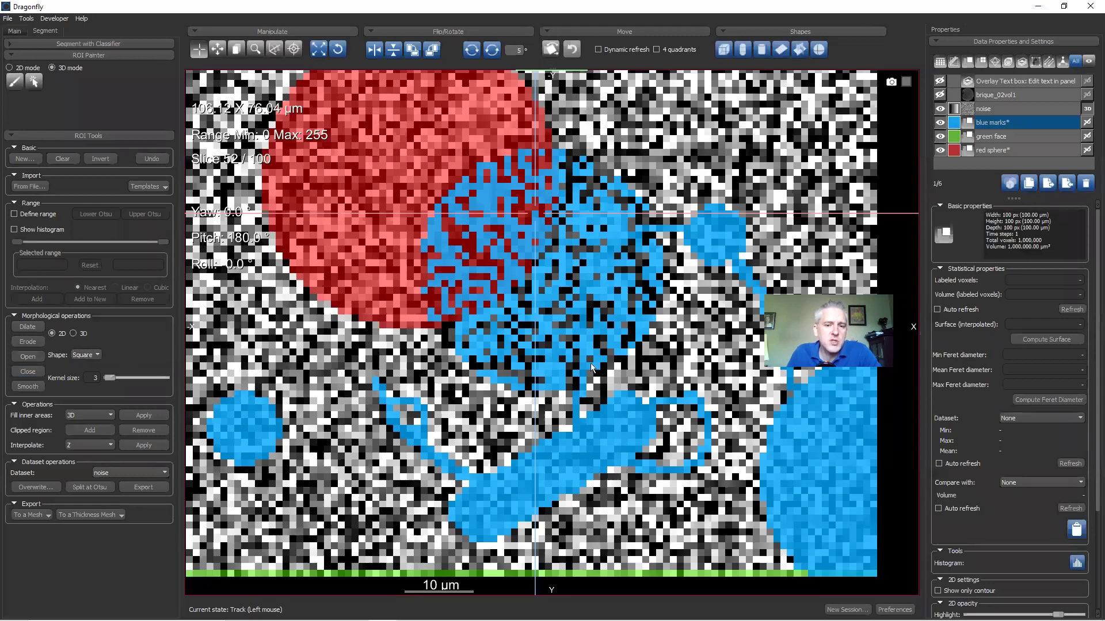
left_click(29, 373)
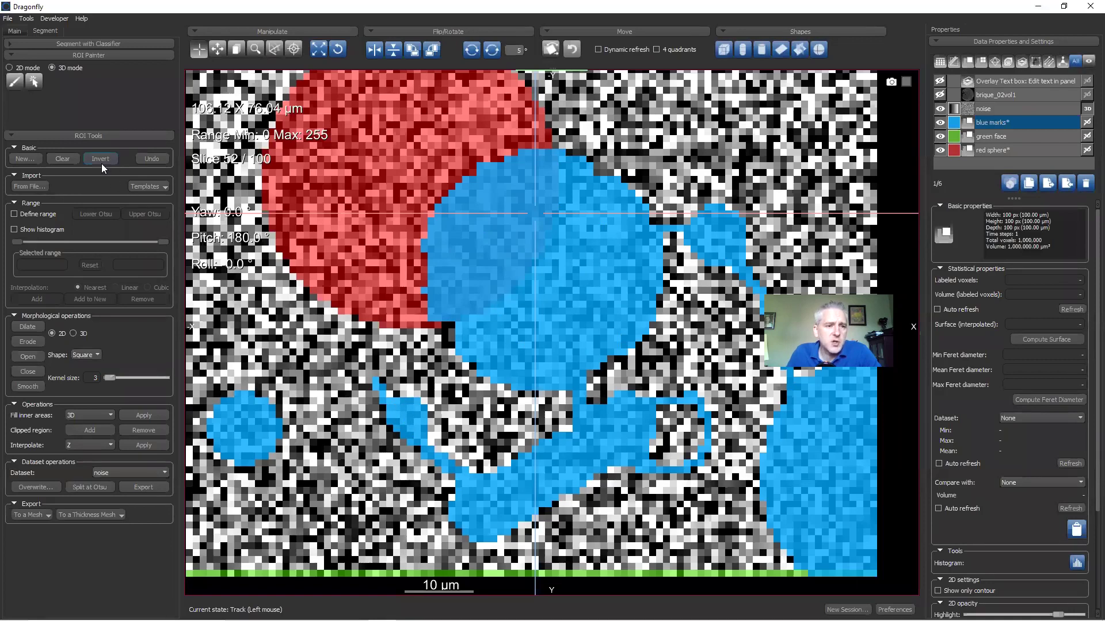
left_click(145, 161)
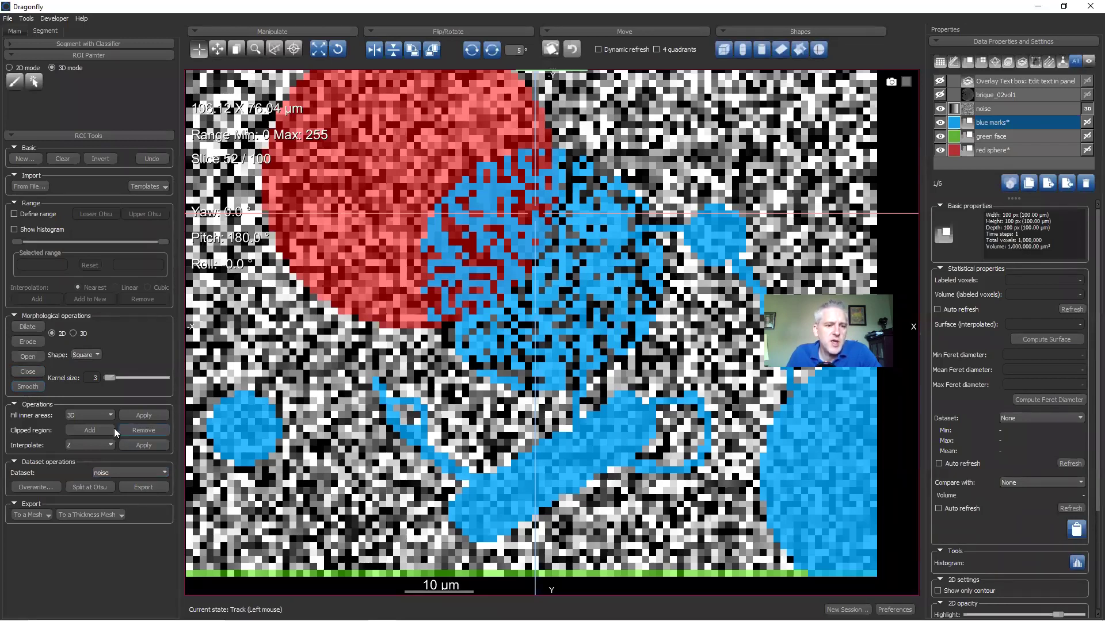
Step: Try 2D smoothing of the blue marks region with a square kernel of size 3 and of size 9, undoing each result
left_click(27, 386)
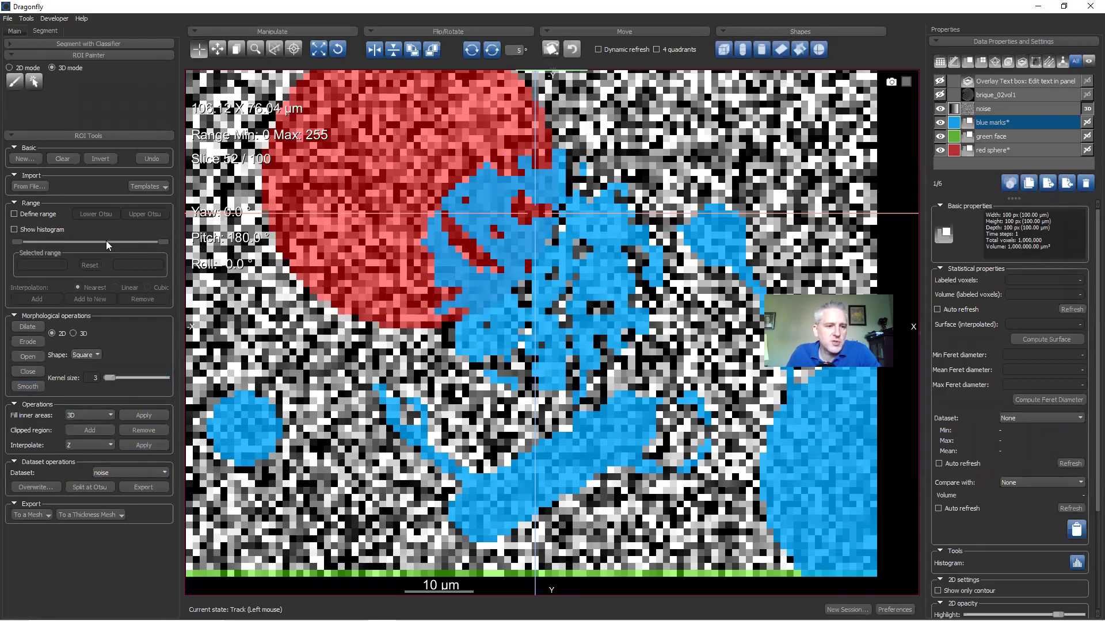
left_click(151, 161)
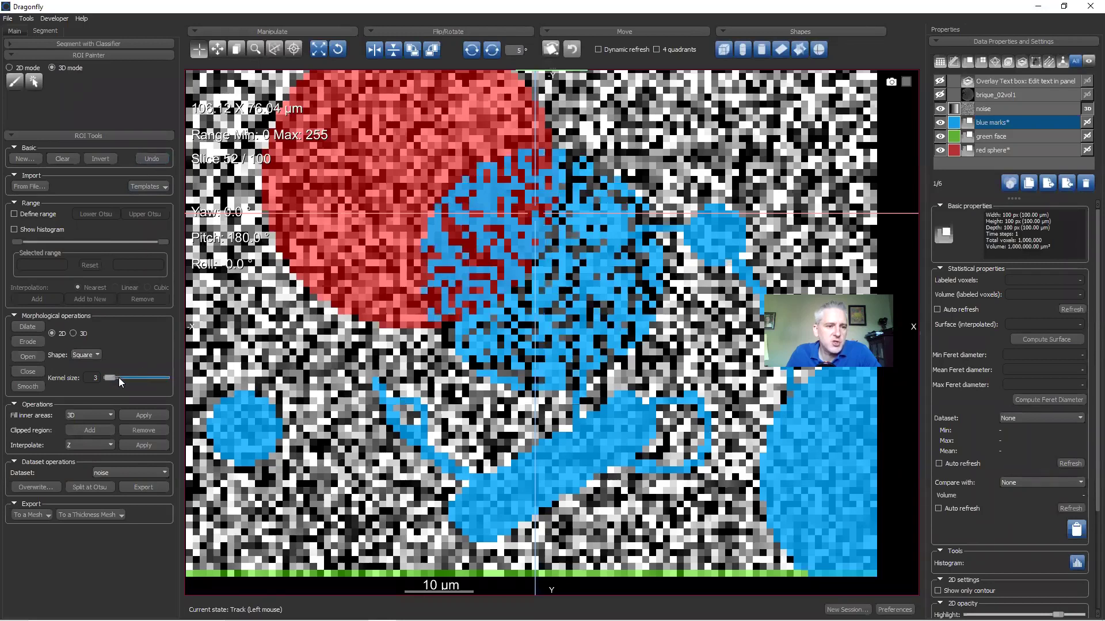
left_click_drag(121, 376, 117, 377)
left_click(31, 387)
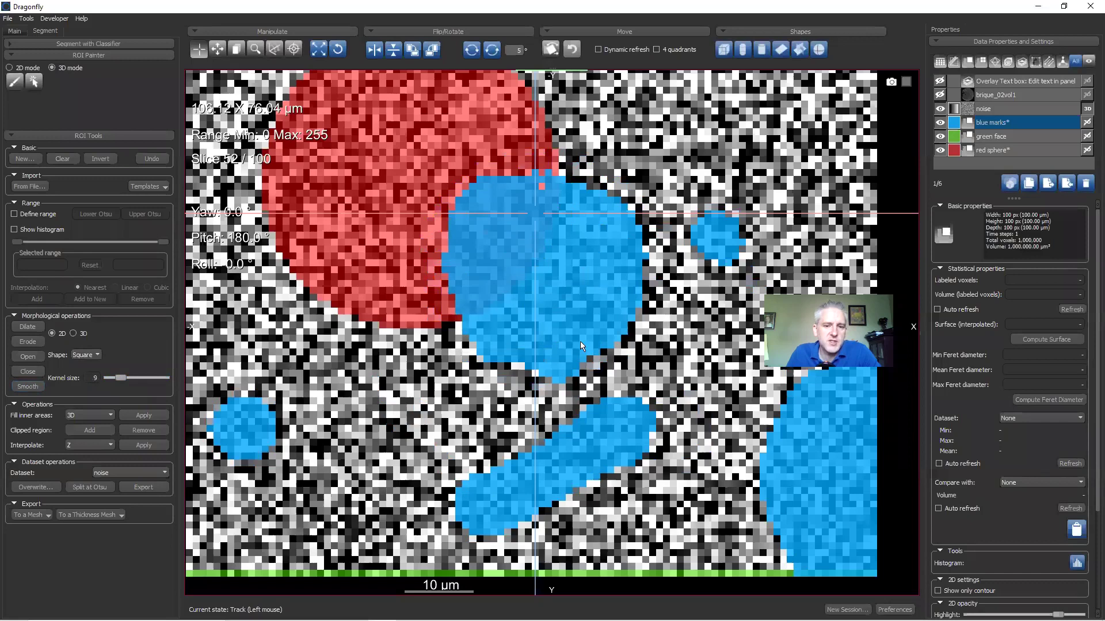
left_click(151, 159)
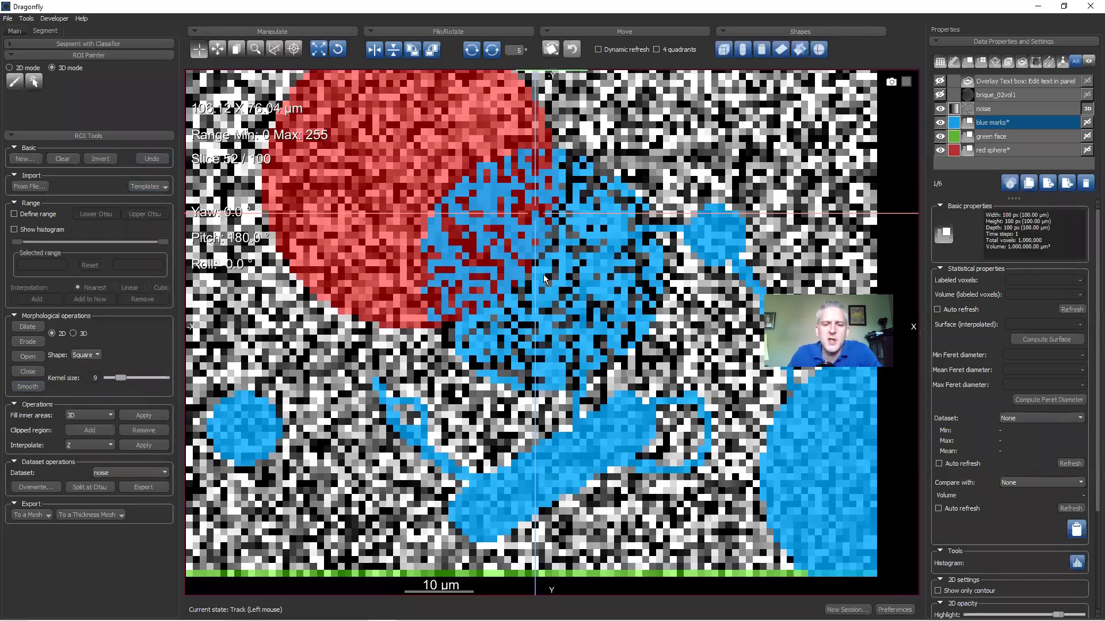
Step: Set up a Boolean union of the blue marks and red sphere regions into a new region of interest named "result"
scroll(529, 268, "down", 3)
middle_click_drag(560, 225, 550, 250)
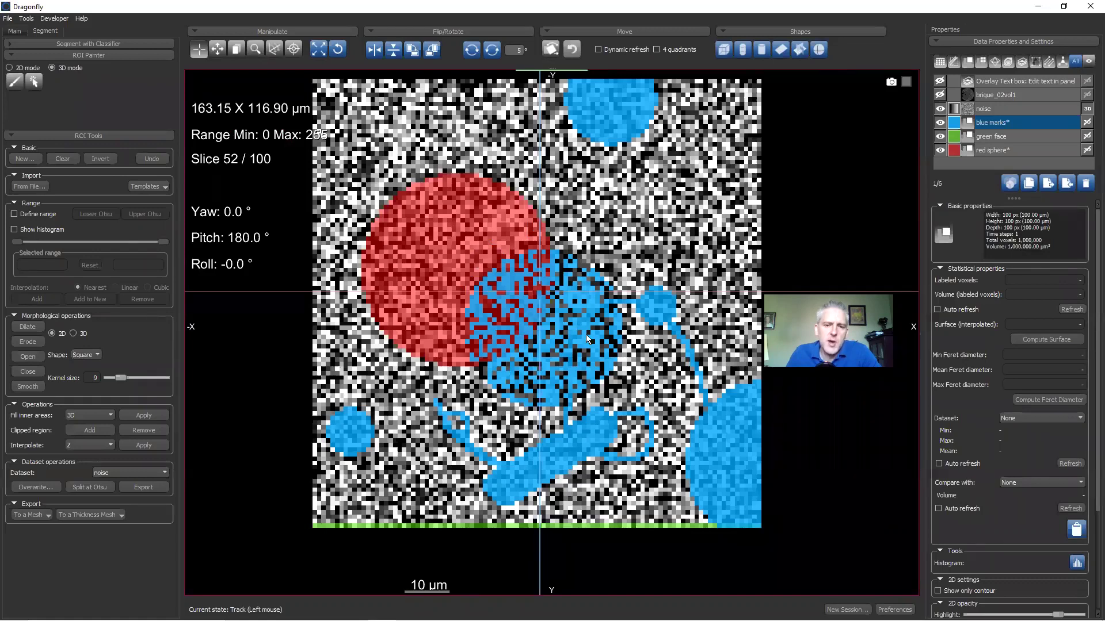
left_click(994, 149, "ctrl")
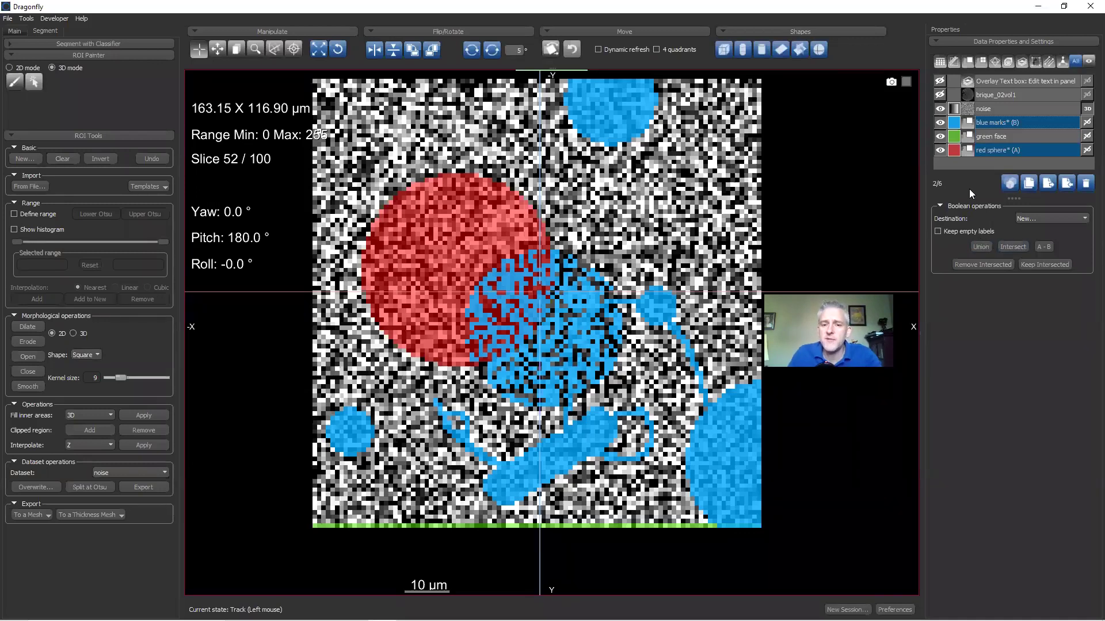
left_click(1047, 219)
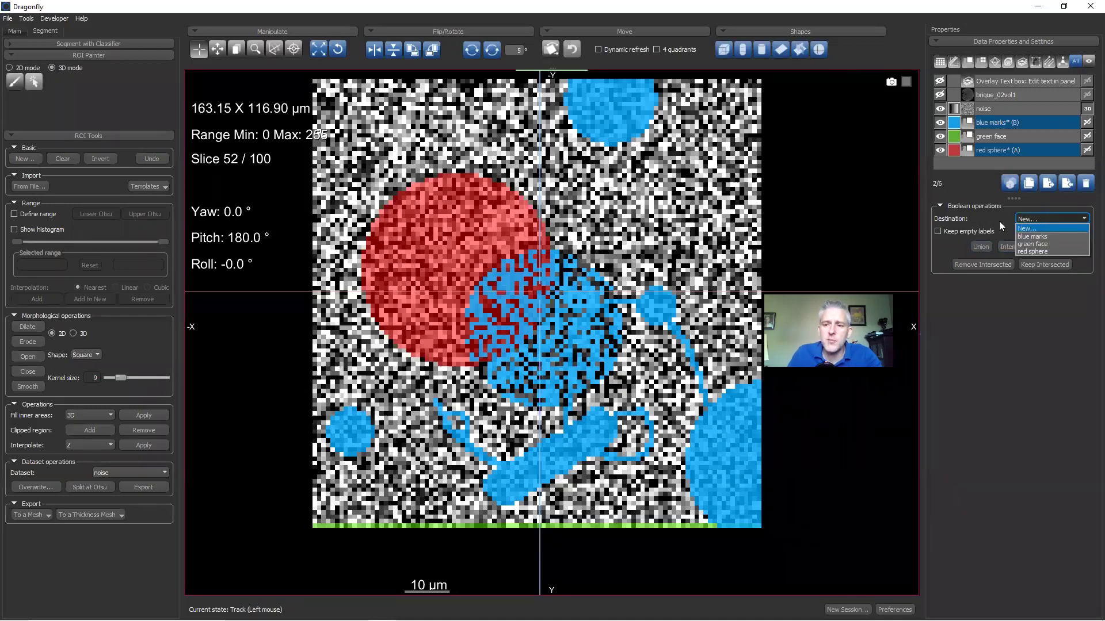
left_click(1029, 229)
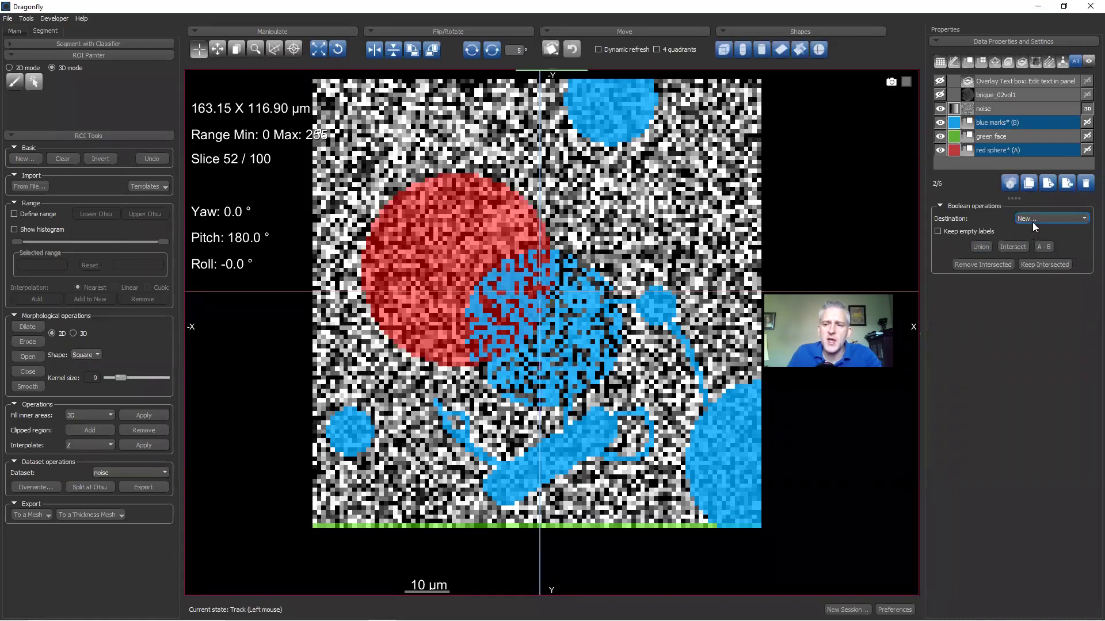
left_click(983, 247)
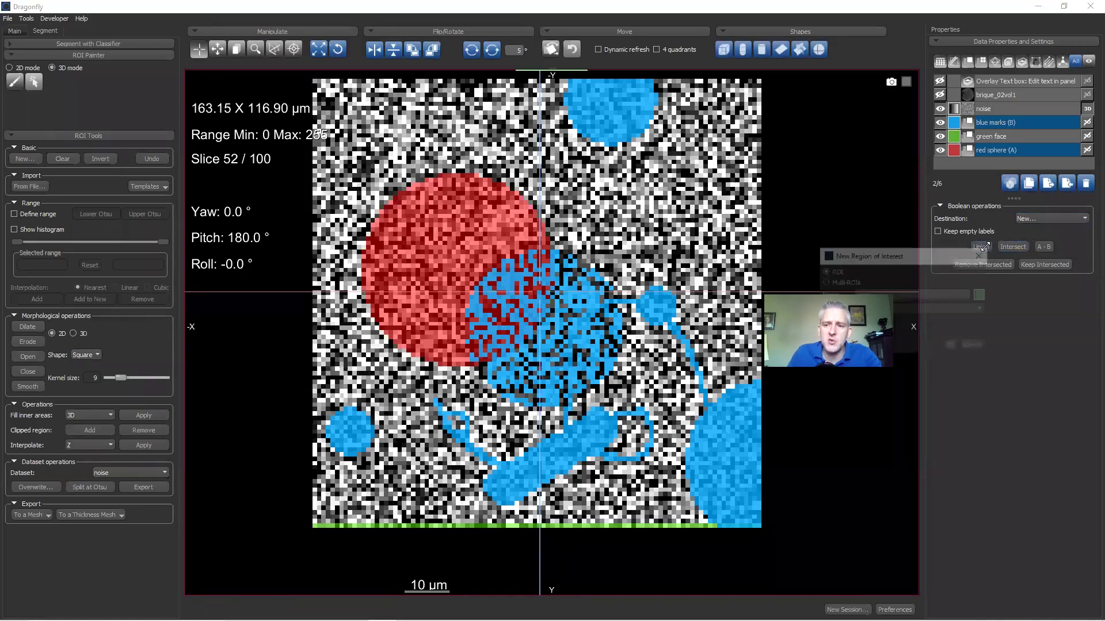
left_click_drag(919, 262, 871, 193)
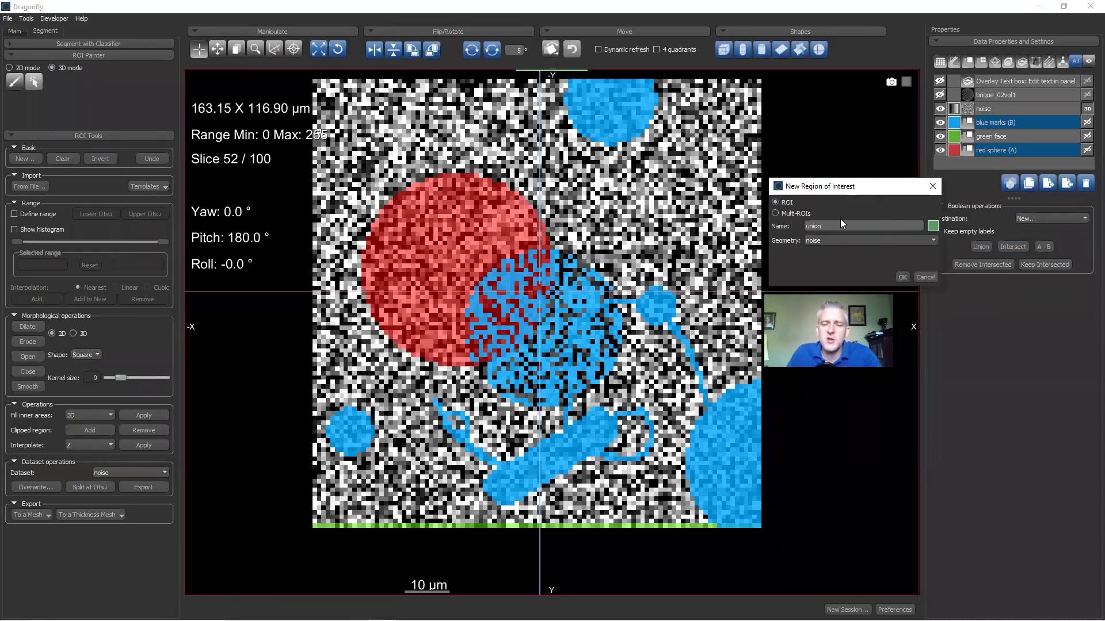
type("re")
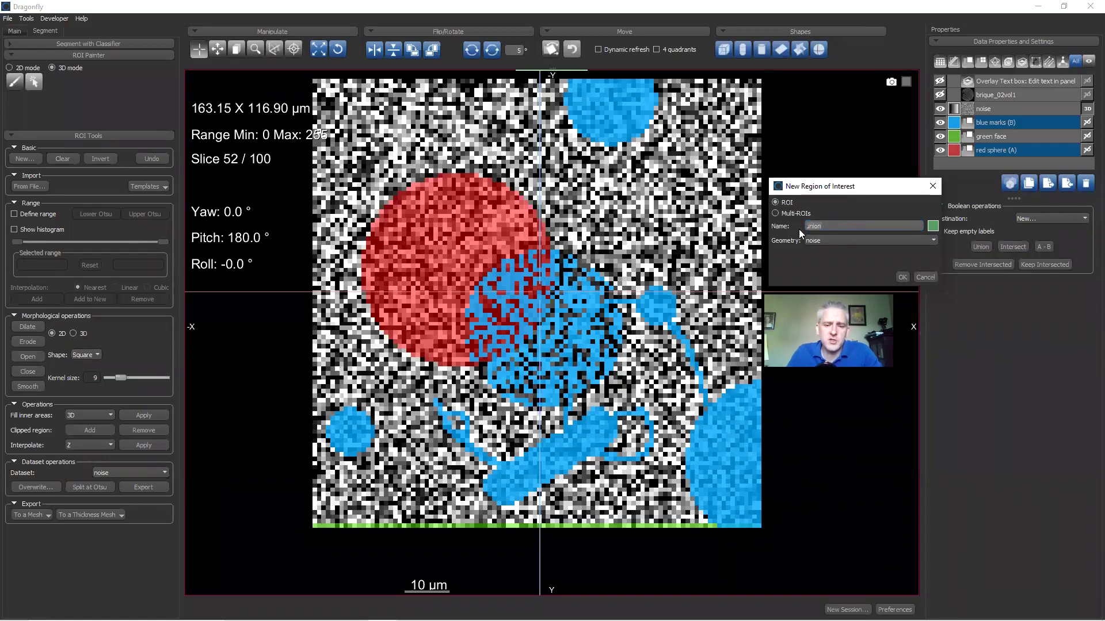
type("sult")
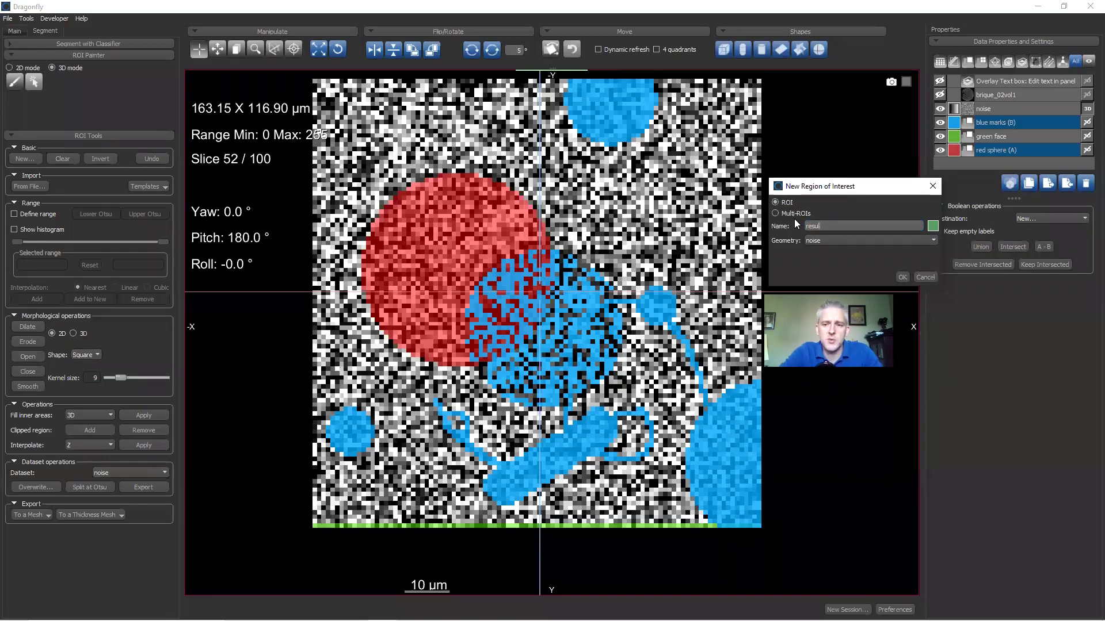
Step: Create the union region in yellow (#ffff00) and show it in the slice view
left_click(932, 227)
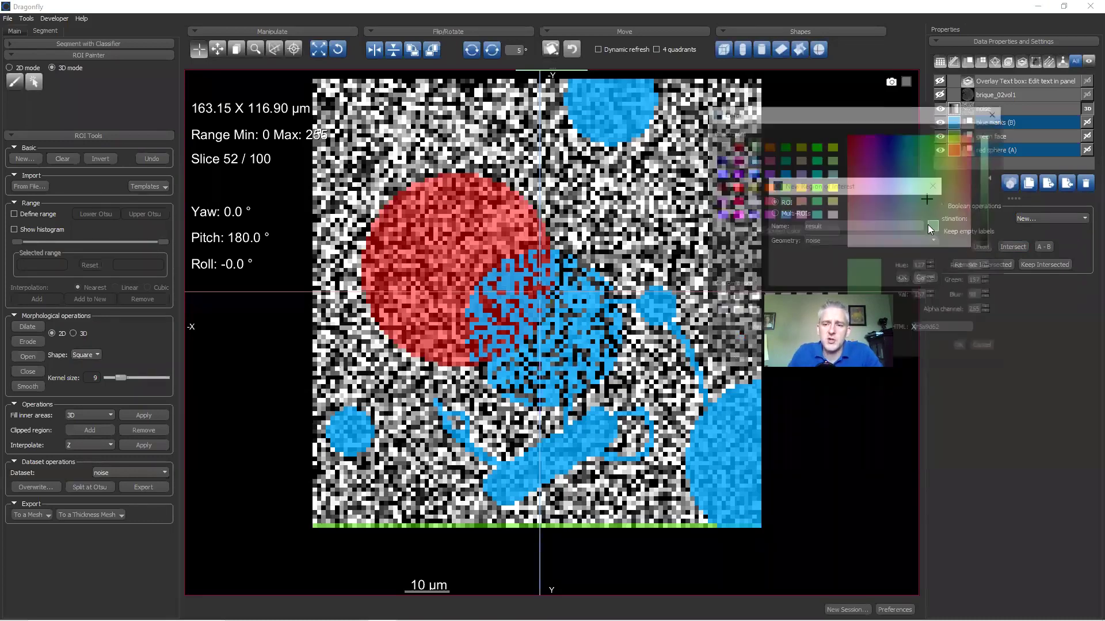
left_click(832, 187)
left_click(832, 201)
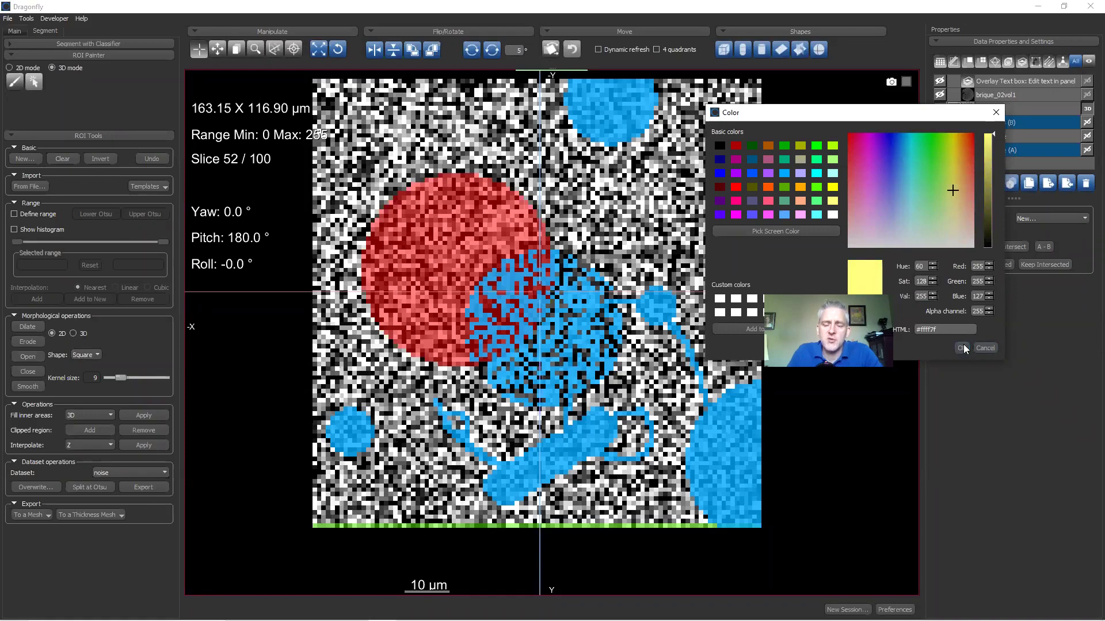
left_click(833, 187)
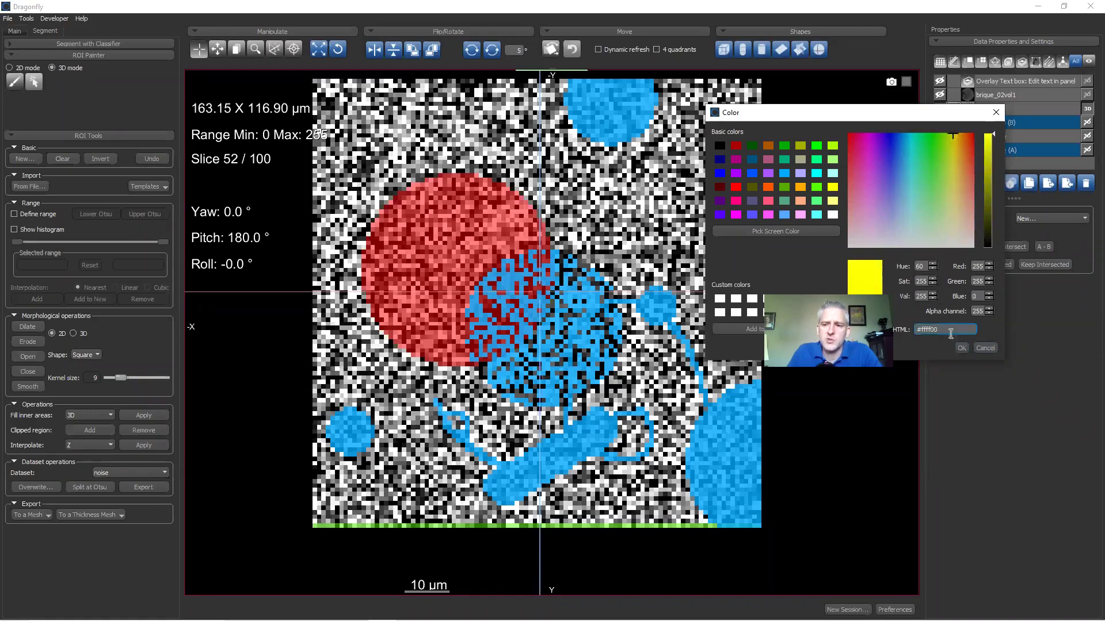
left_click(961, 348)
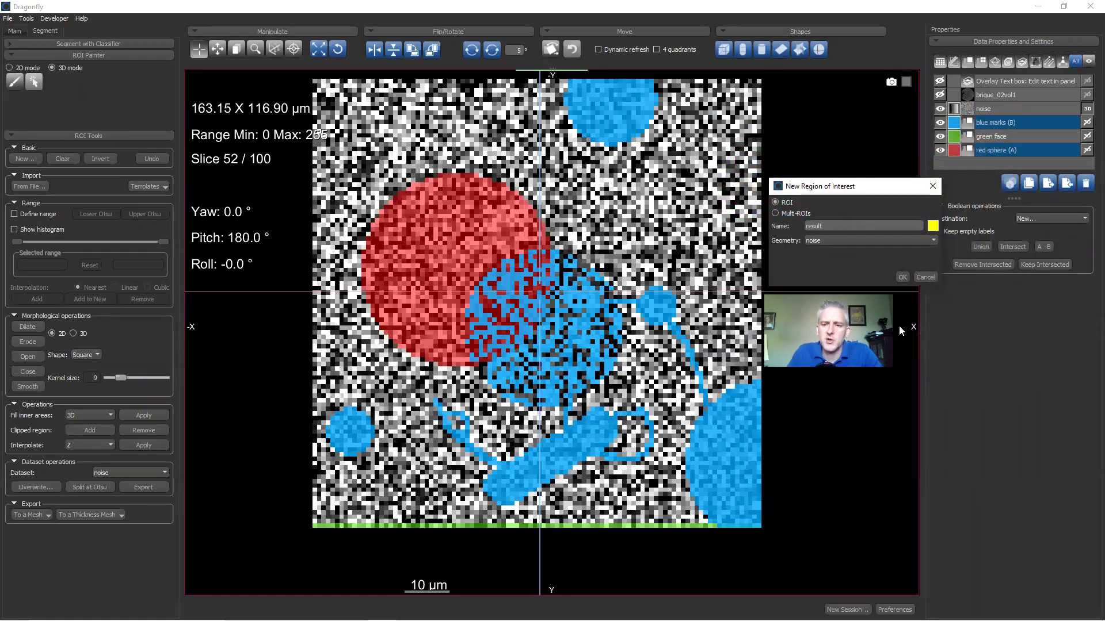
left_click(902, 277)
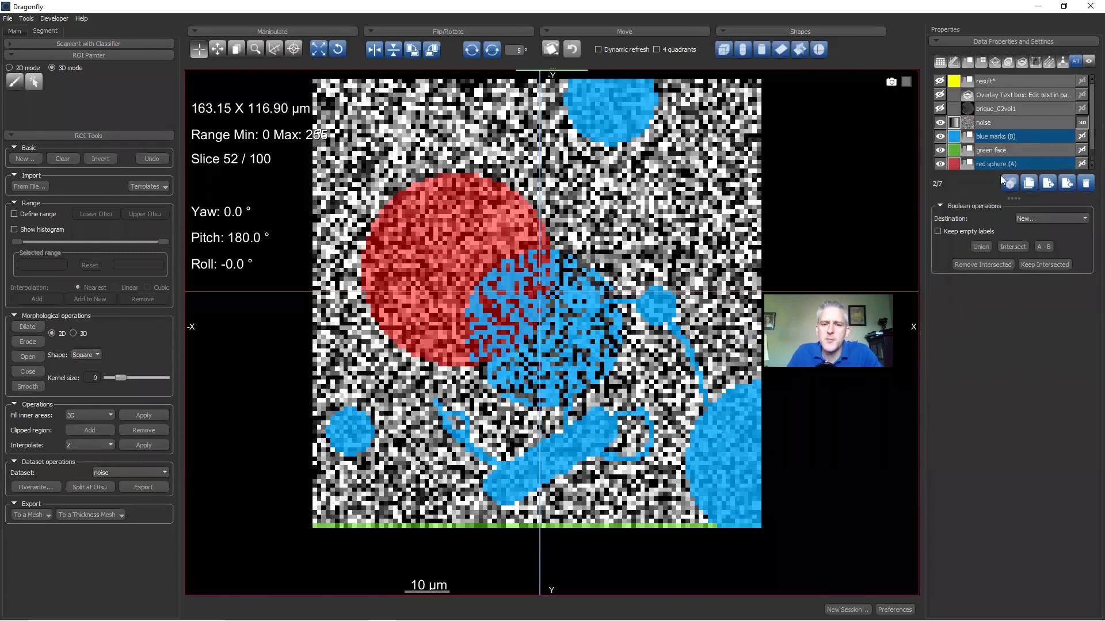
left_click(940, 82)
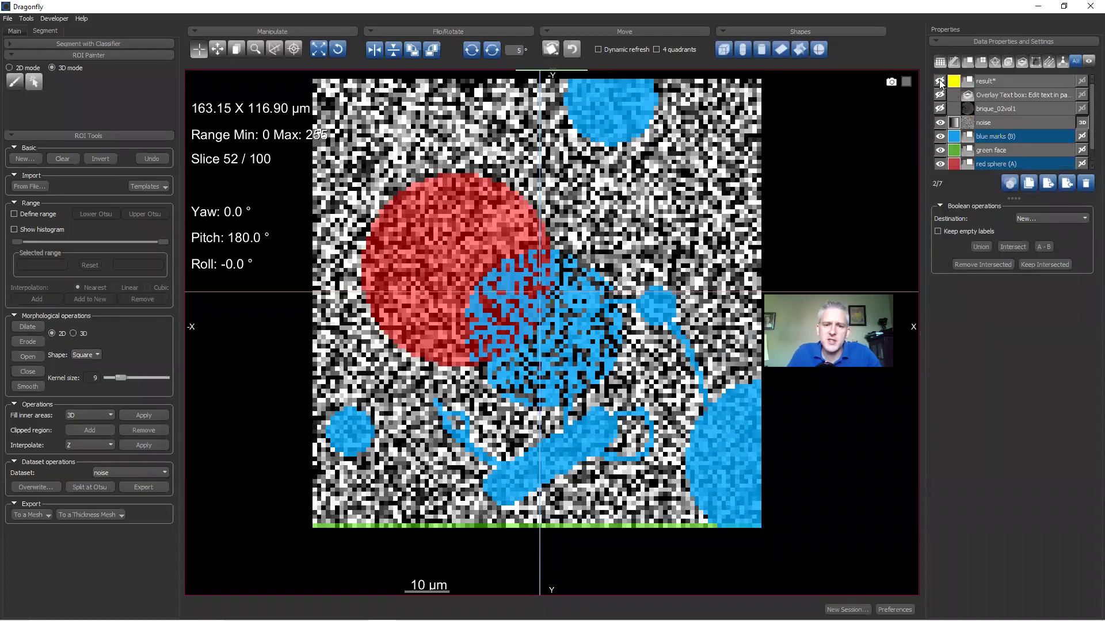
Step: Show only the union result over the noise slice and move result directly above blue marks in the data list
left_click(940, 166)
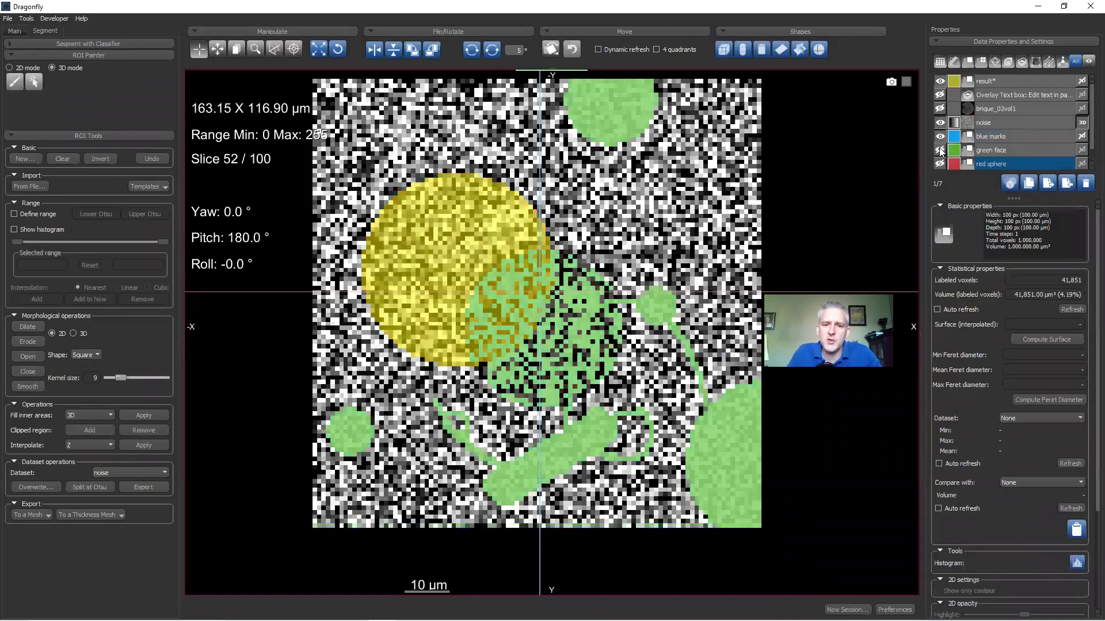
left_click(939, 150)
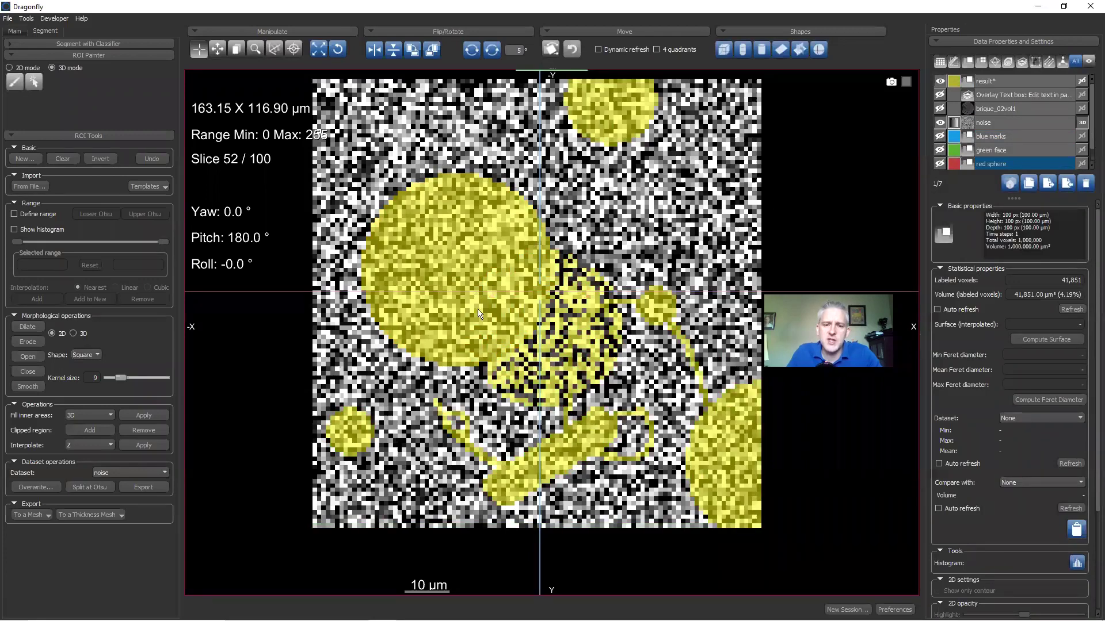
left_click(990, 108)
left_click(989, 81, "ctrl")
left_click_drag(989, 81, 981, 122)
Step: Redisplay the three source regions and intersect red sphere with blue marks into the existing result region
left_click(939, 136)
left_click(940, 150)
left_click(940, 164)
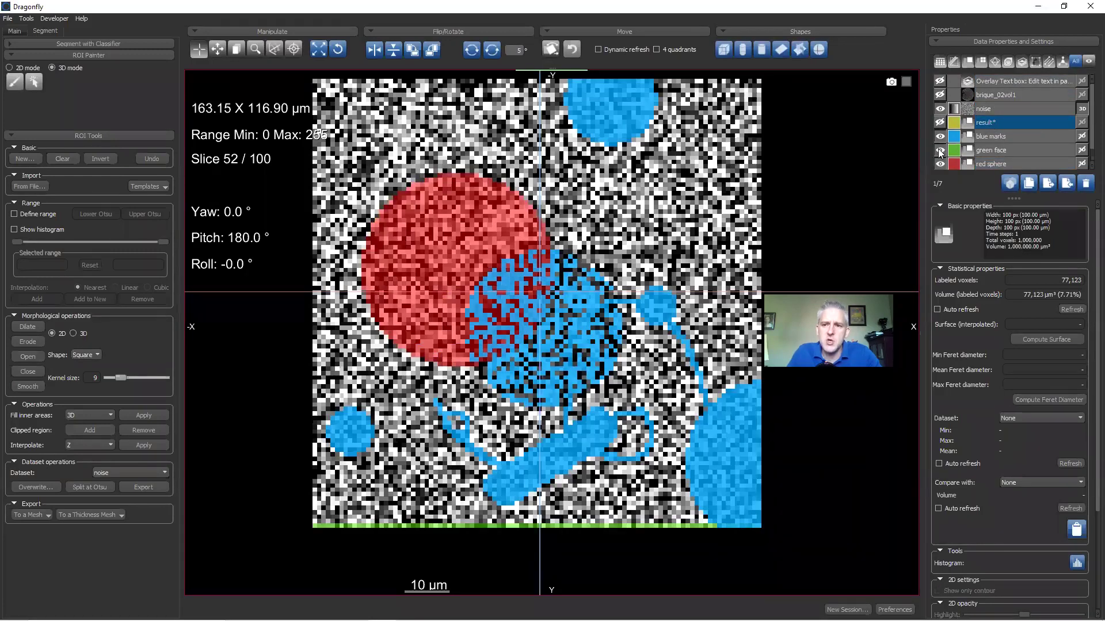
left_click(991, 161)
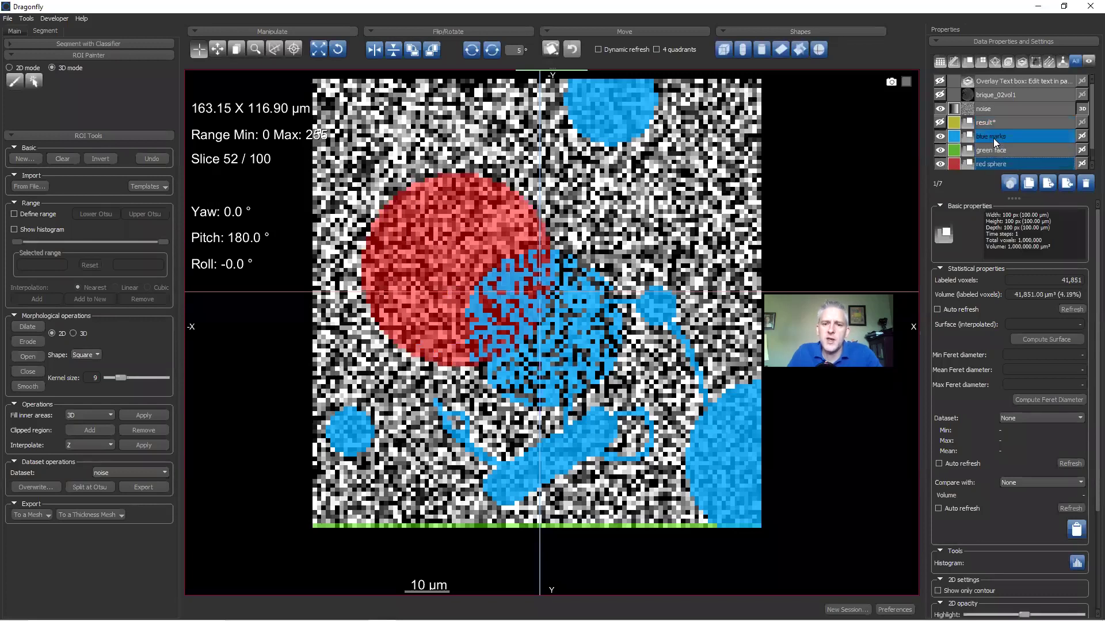
left_click(993, 138, "ctrl")
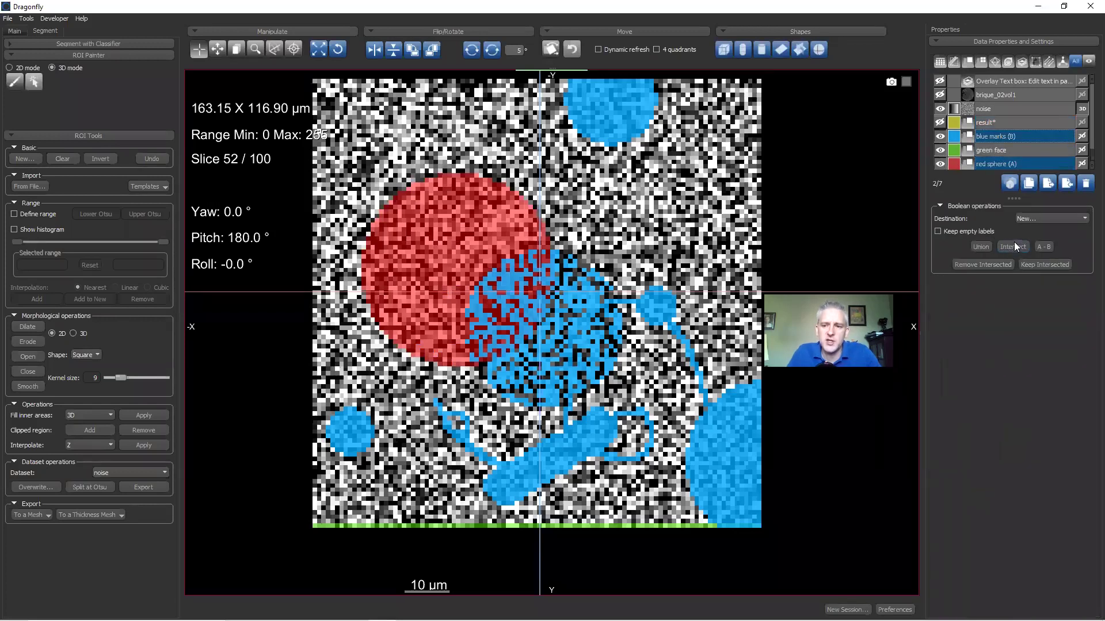
left_click(1033, 219)
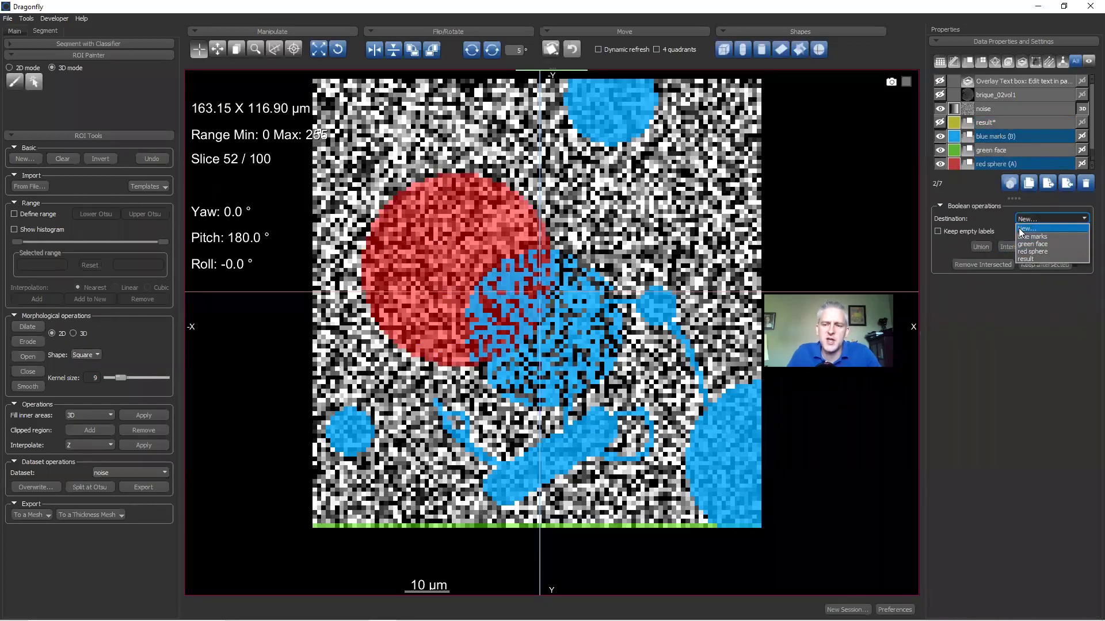
left_click(1036, 257)
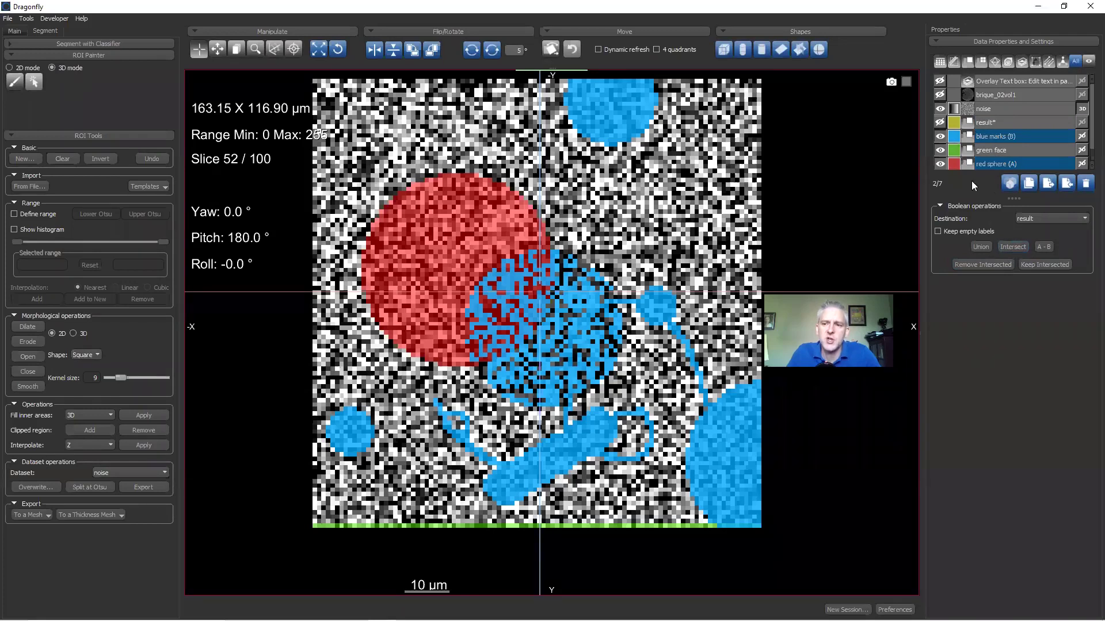
Step: Show only the result region over the noise slice to inspect the intersection of red sphere and blue marks
left_click(940, 123)
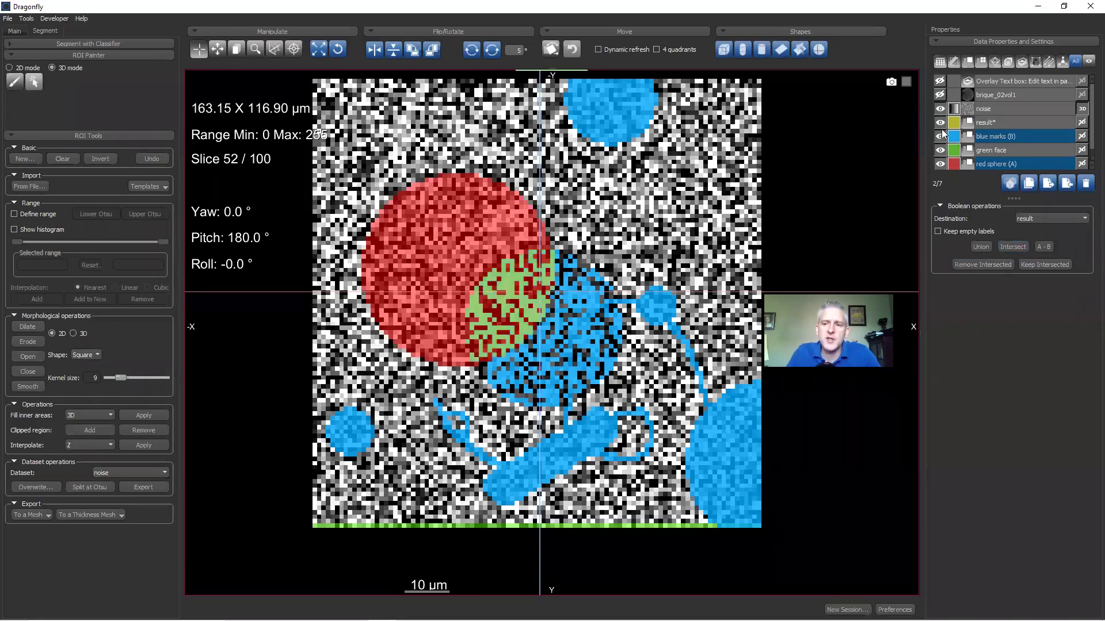
left_click(939, 136)
left_click(939, 150)
left_click(940, 164)
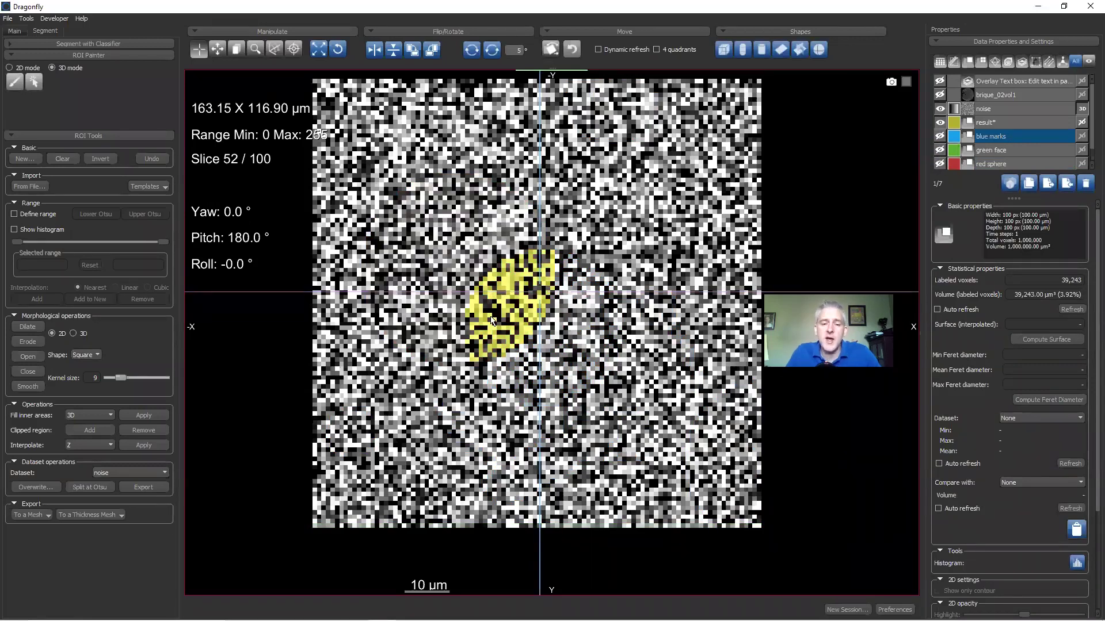
Step: Redisplay the source regions and subtract blue marks (B) from red sphere (A), with result as the destination
left_click(939, 122)
left_click(940, 136)
left_click(939, 150)
left_click(941, 164)
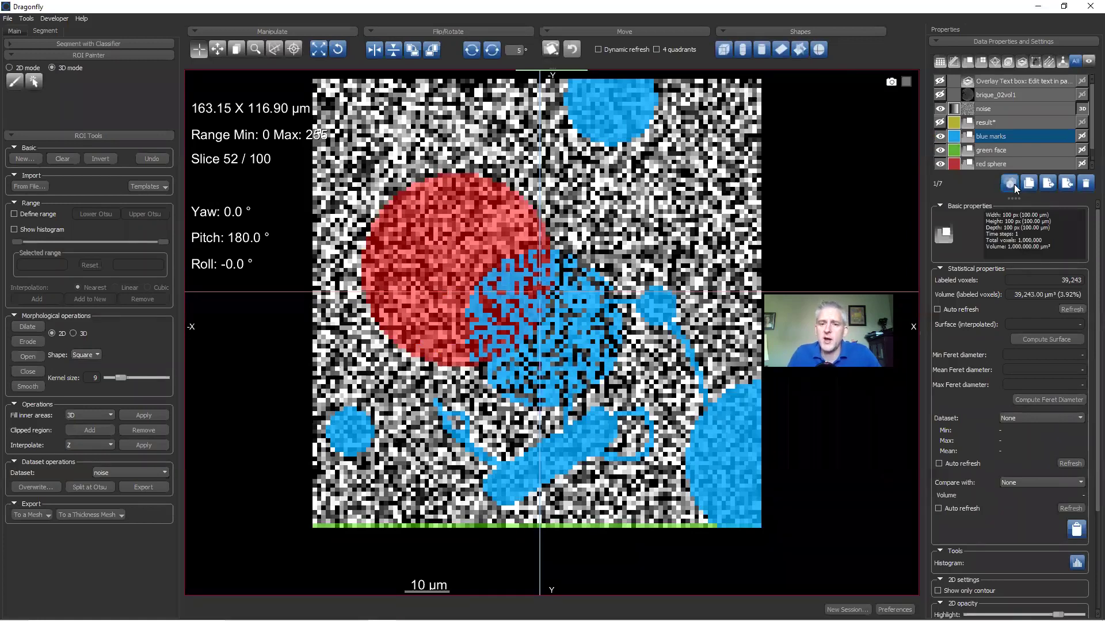
left_click(992, 161, "ctrl")
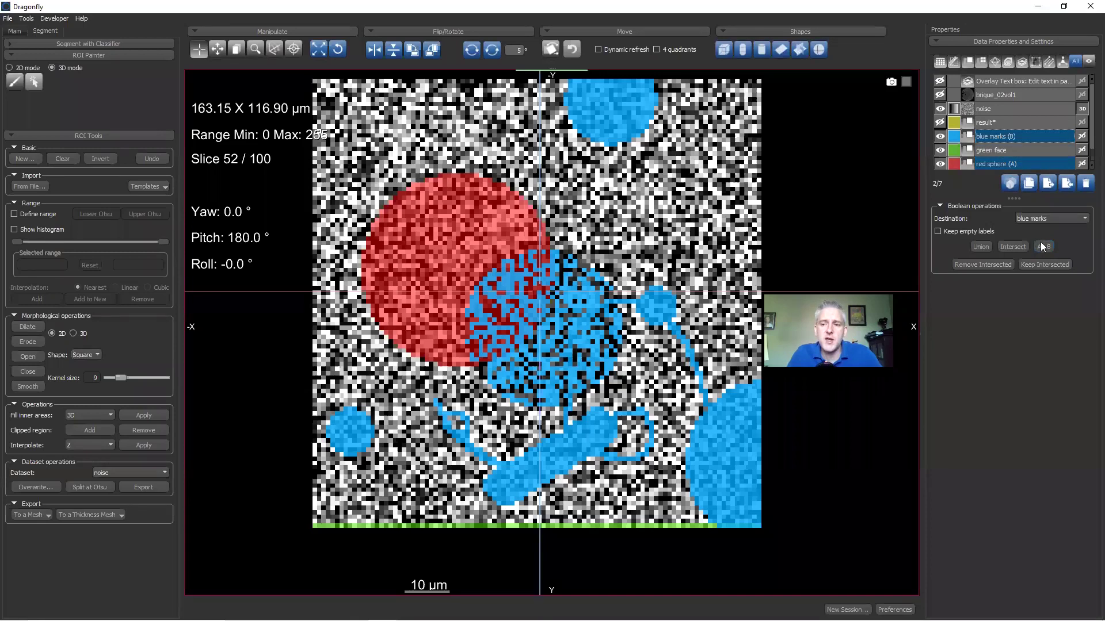
left_click(1040, 221)
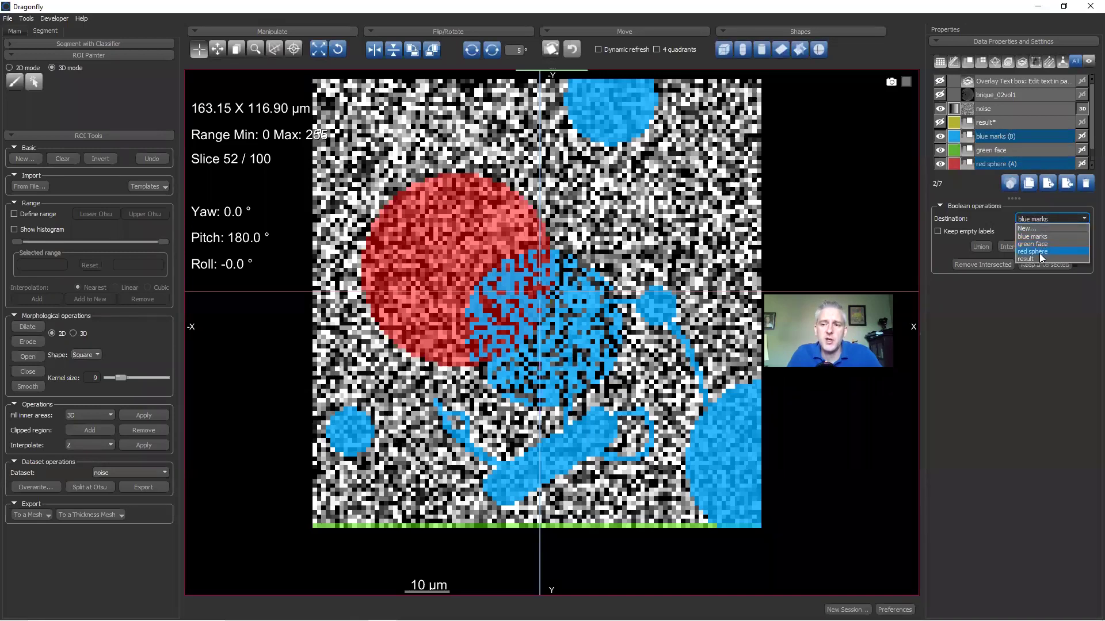
left_click(1039, 258)
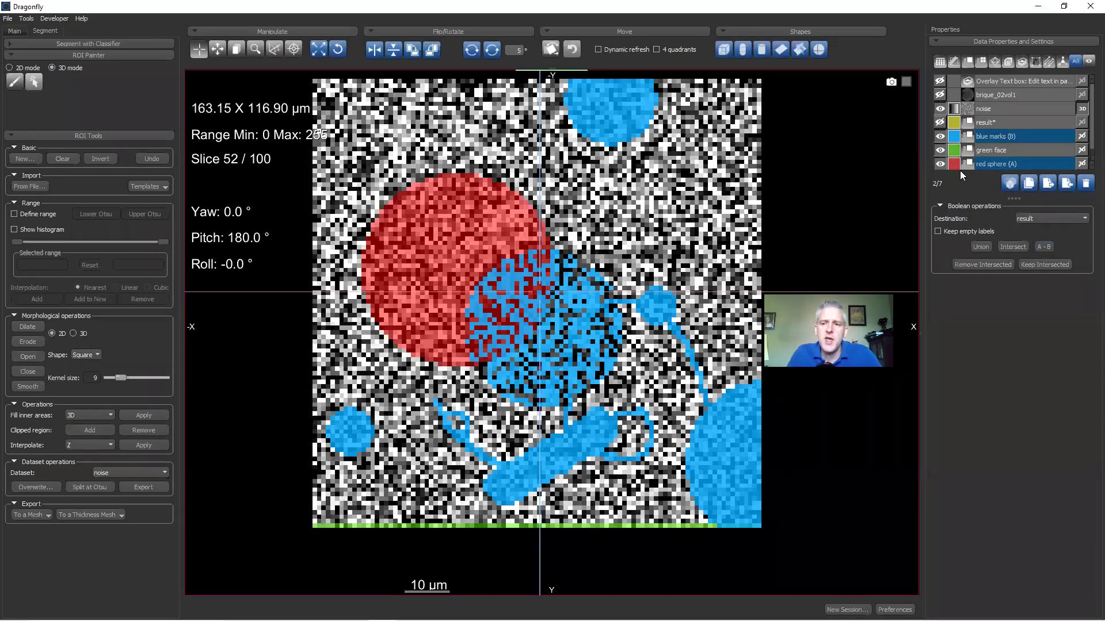
Step: Show only the subtraction result over the noise slice and set its 2D highlight opacity to maximum
left_click(941, 163)
left_click(940, 150)
left_click(939, 137)
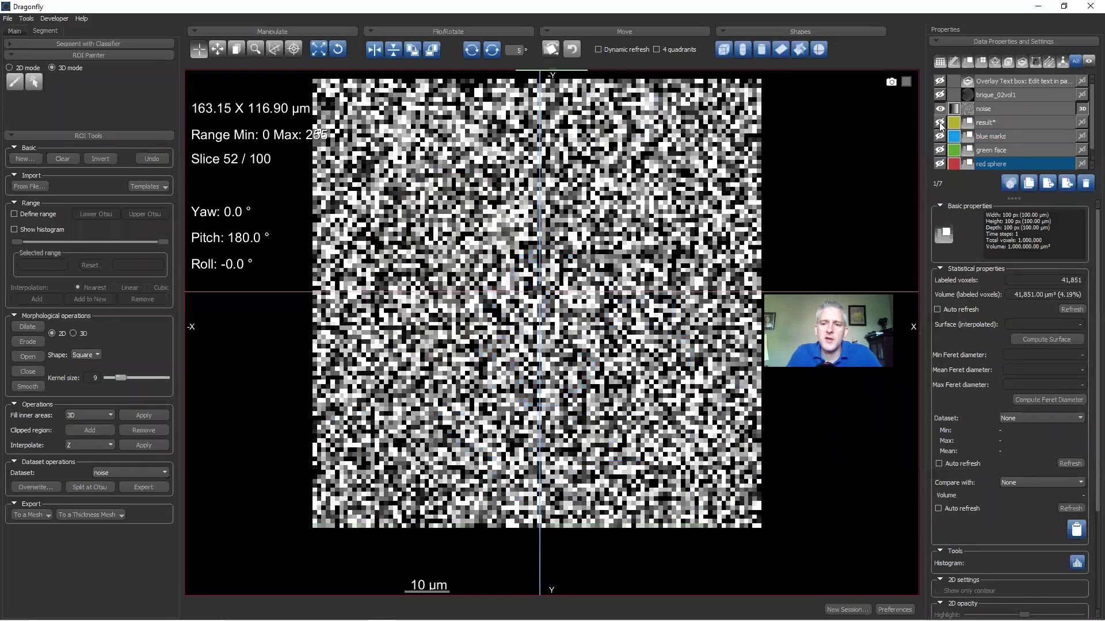
left_click(940, 122)
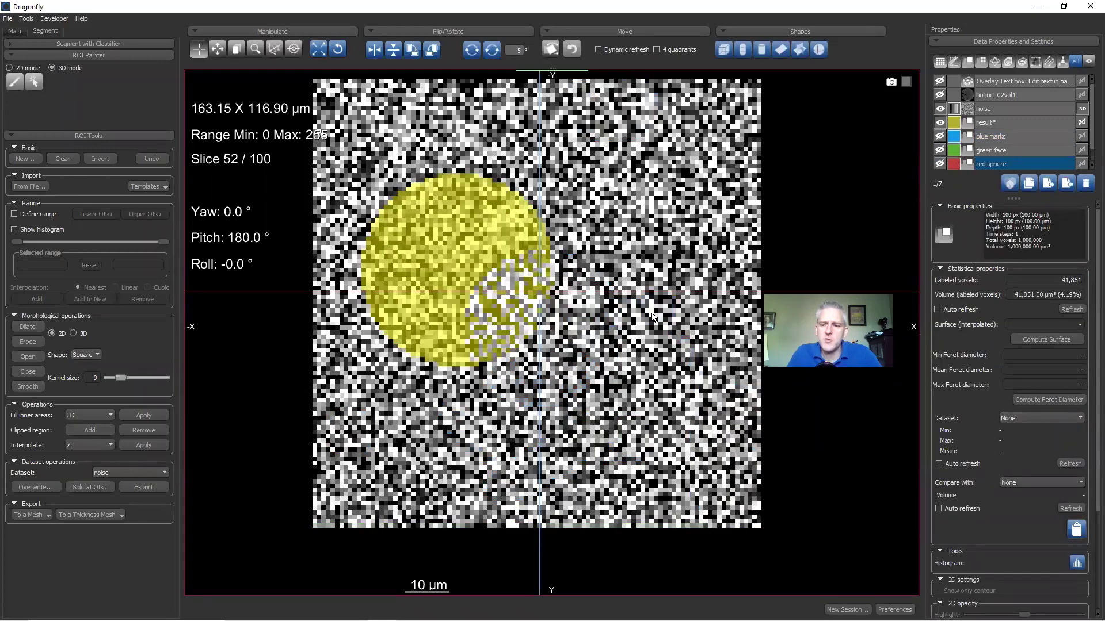
scroll(1088, 490, "down", 4)
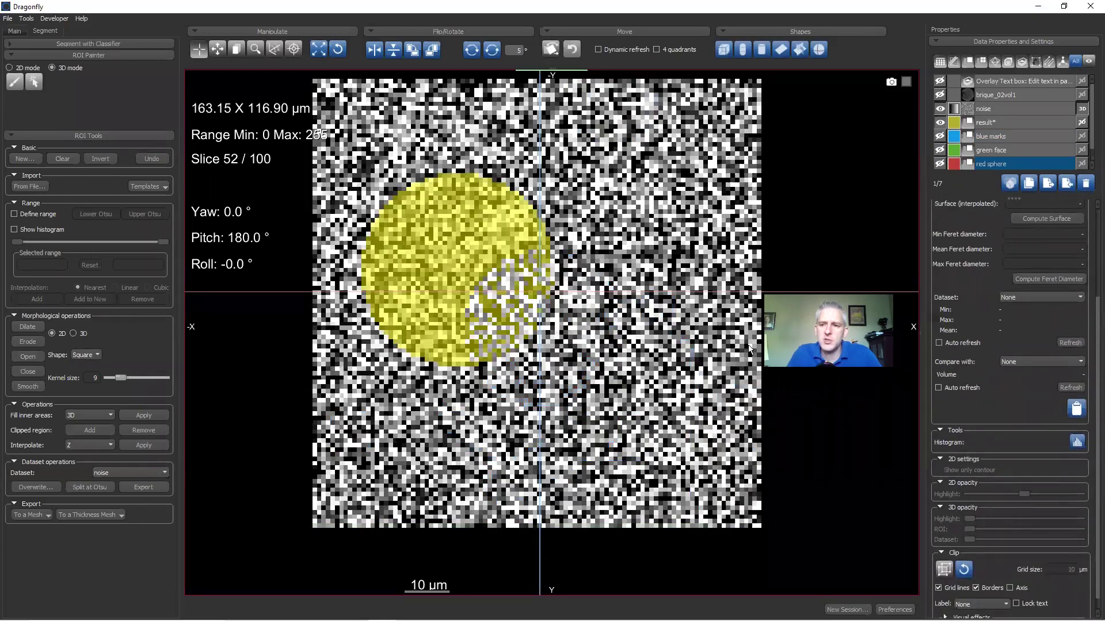
left_click(993, 123)
left_click_drag(1024, 494, 1089, 499)
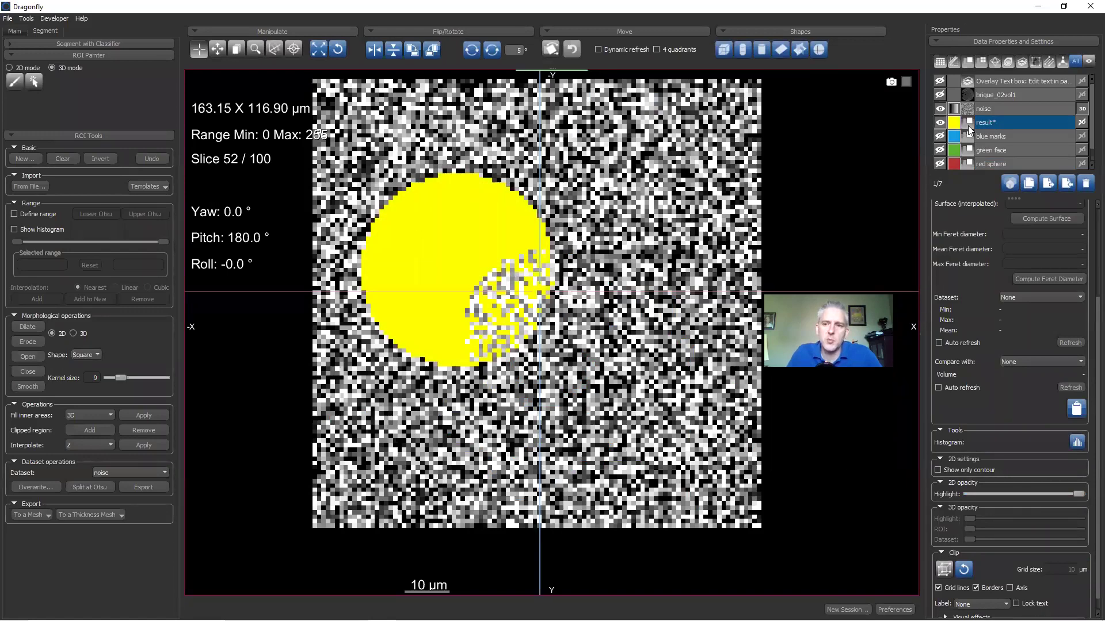
Step: Hide the result region and redisplay the blue marks, green face and red sphere regions
left_click(941, 137)
left_click(941, 136)
left_click(998, 137, "ctrl")
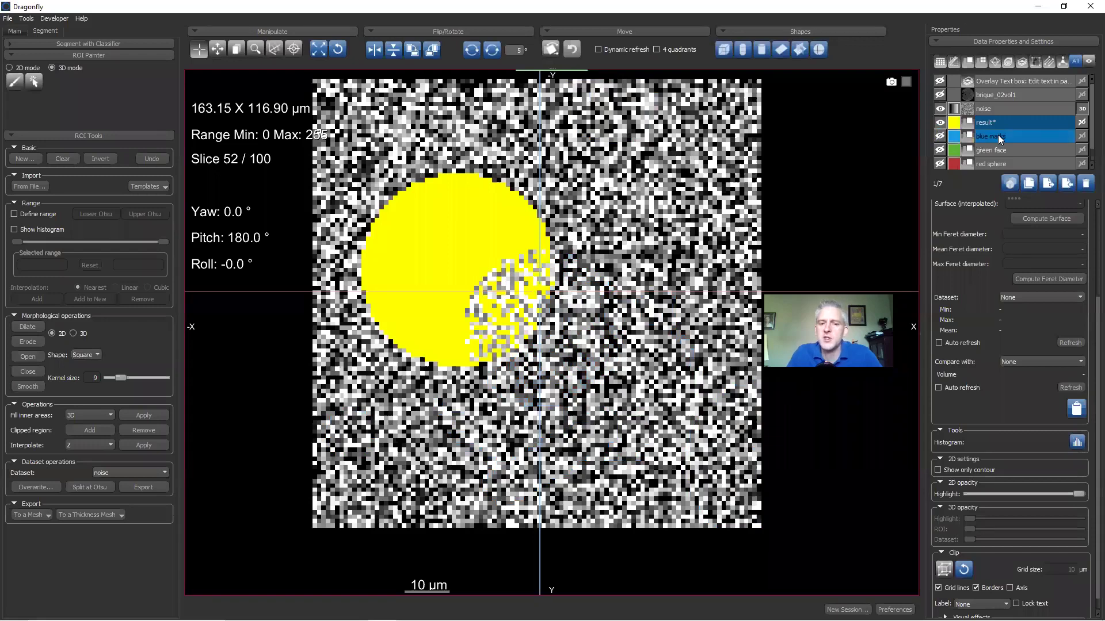
left_click(940, 123)
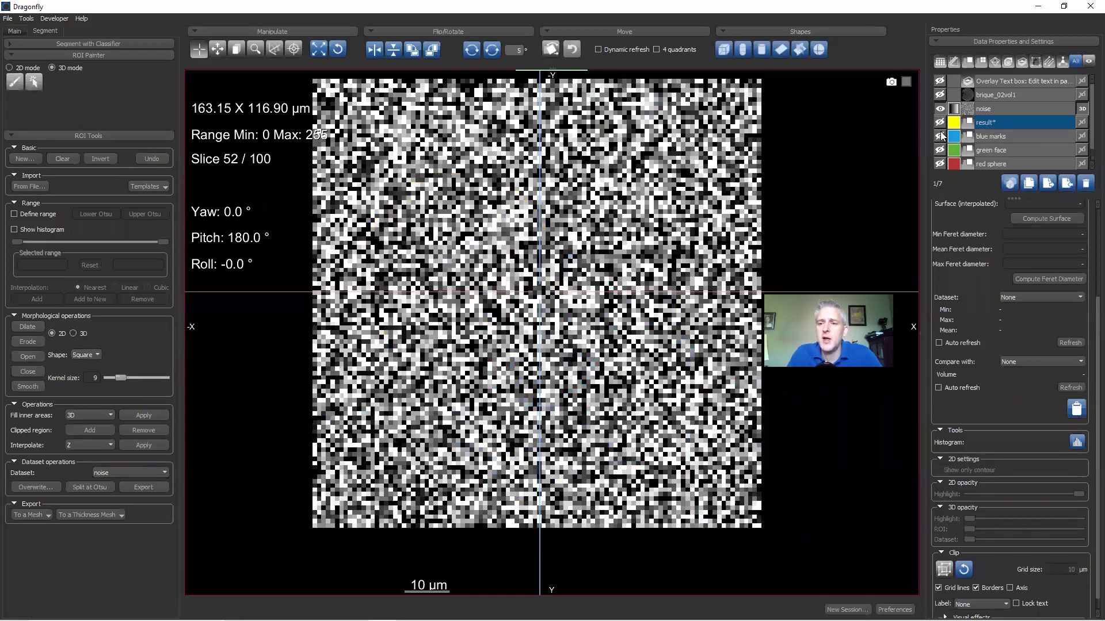
left_click(940, 136)
left_click(940, 150)
left_click(940, 164)
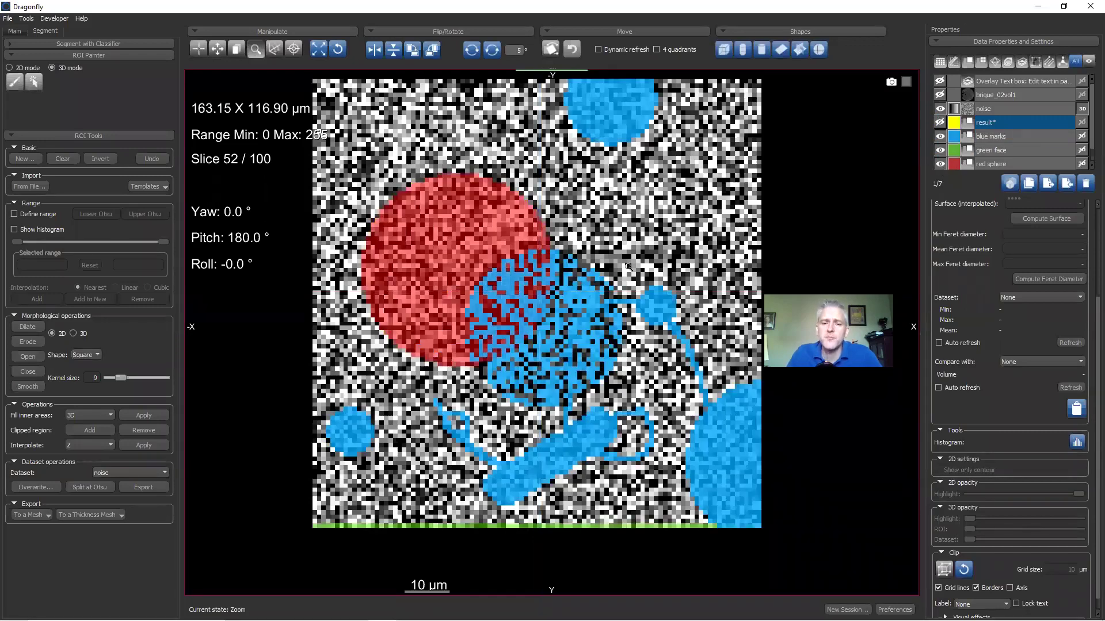
Step: Return to the four-view layout and move the slice position to the green face at slice 1
scroll(635, 282, "down", 2)
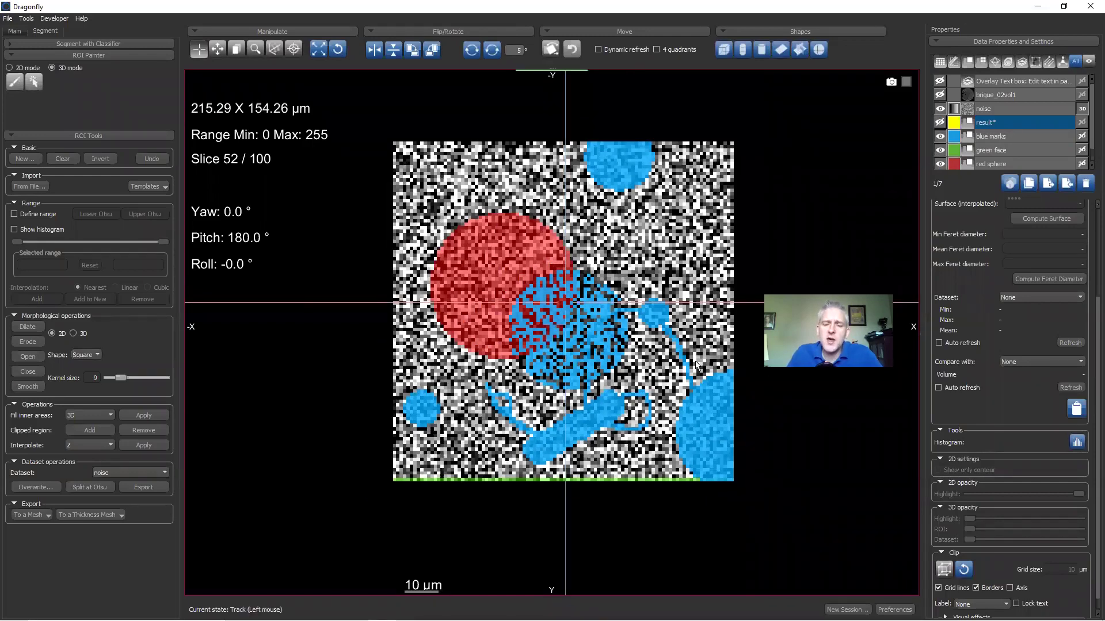
double_click(623, 267)
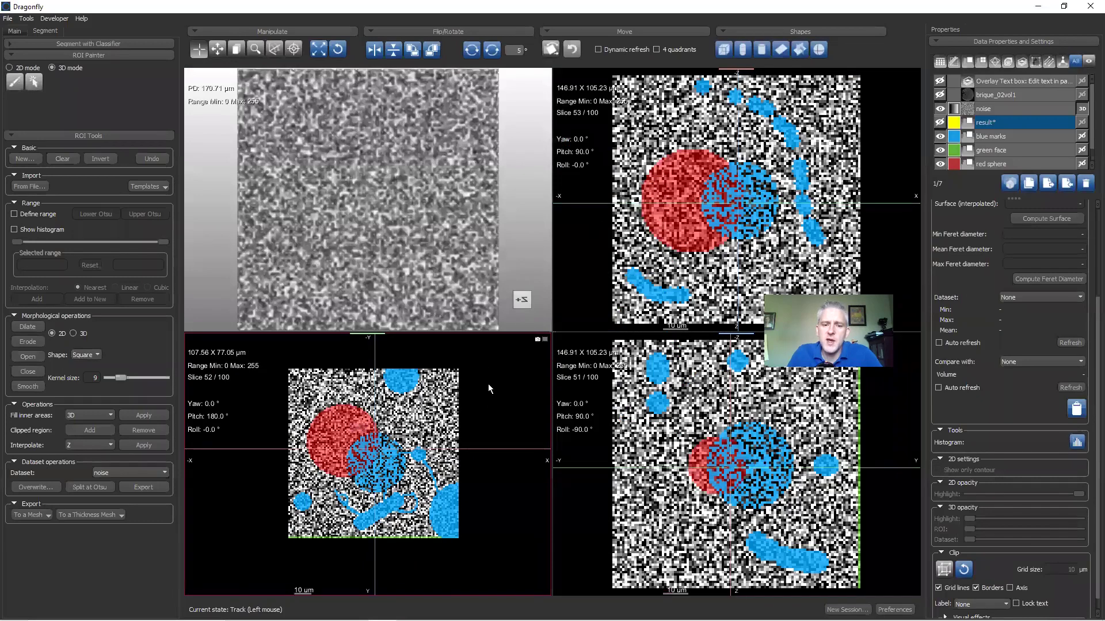
left_click_drag(479, 447, 476, 541)
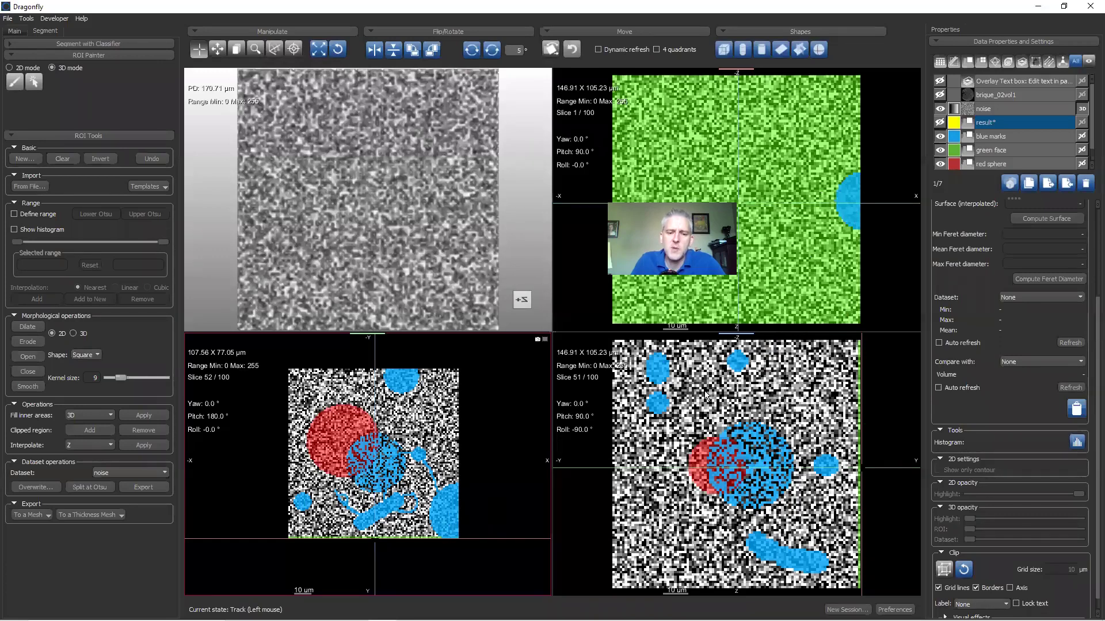
Step: Apply Keep Intersected to blue marks (A) and green face (B), with result as the destination
left_click(990, 161, "ctrl")
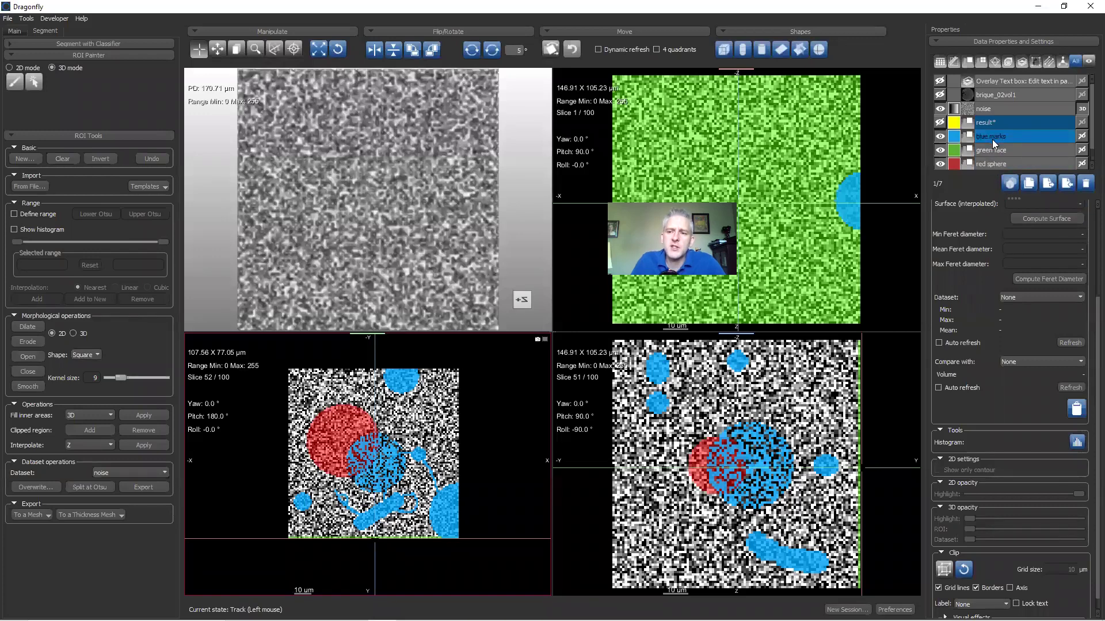
left_click(994, 135)
left_click(994, 149, "shift")
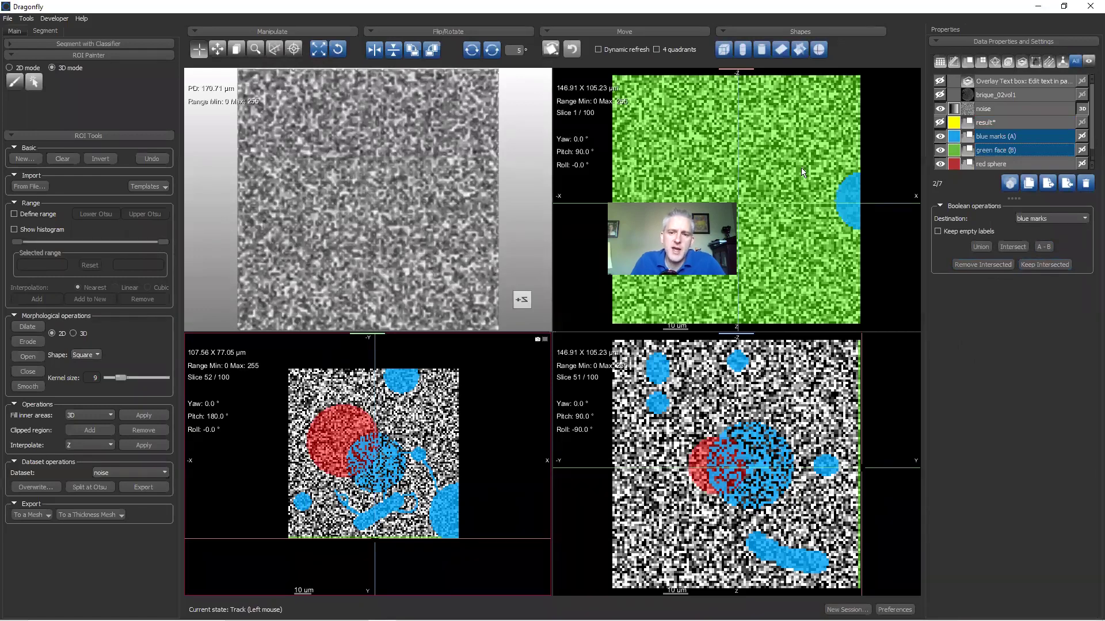
left_click(1038, 219)
left_click(1040, 262)
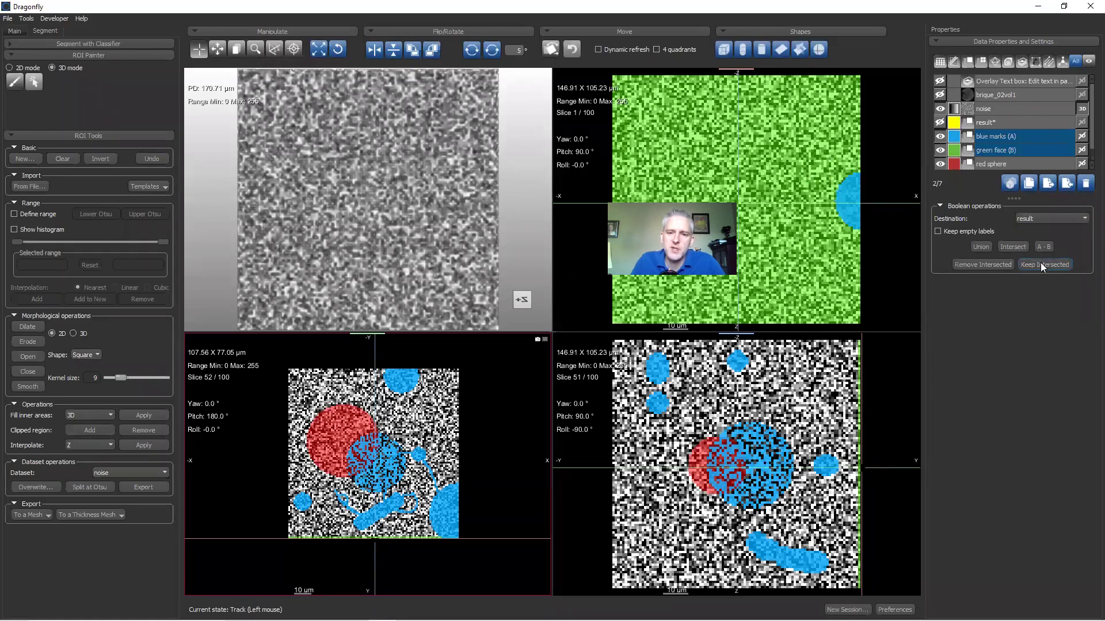
Step: Show only the result region in all views to inspect the blue marks kept by the green face
left_click(940, 164)
left_click(940, 150)
left_click(941, 137)
left_click(940, 123)
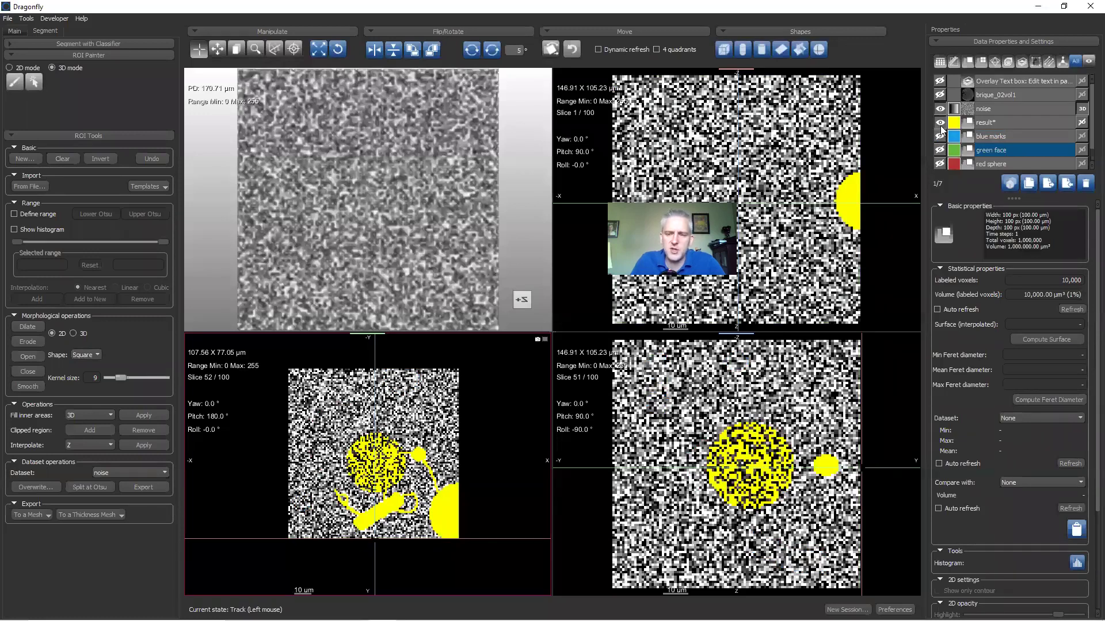
Step: Redisplay red sphere, green face and blue marks, and hide the result region again
left_click(940, 164)
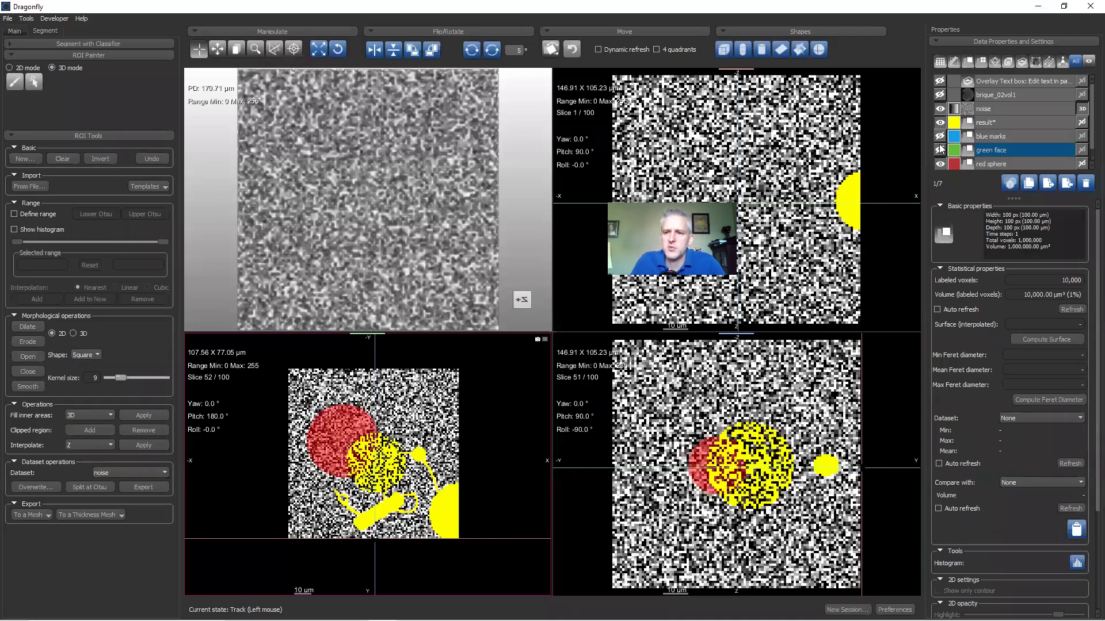
left_click(940, 150)
left_click(939, 136)
left_click(940, 122)
Step: Undo the last change to the blue marks region
left_click(989, 140, "ctrl")
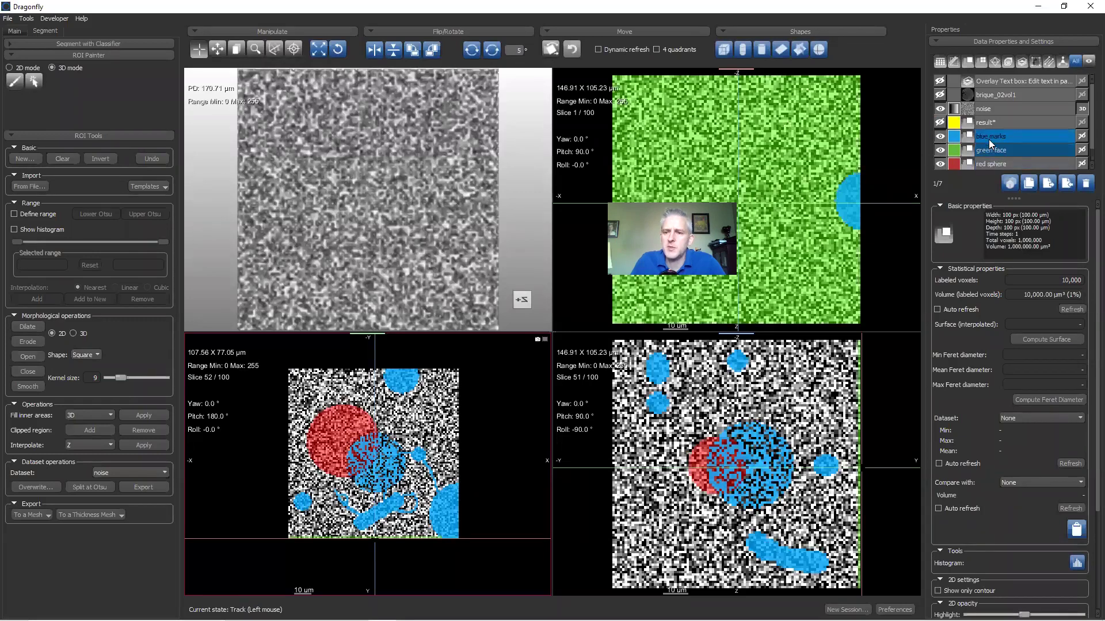
left_click(988, 139)
left_click(996, 124, "ctrl")
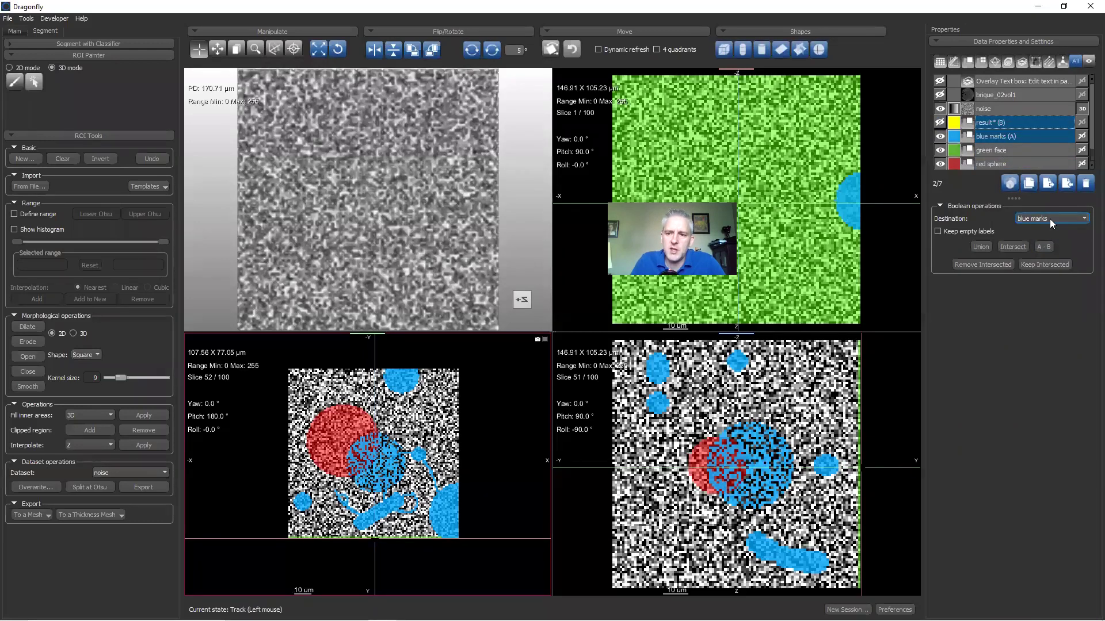
left_click(995, 136)
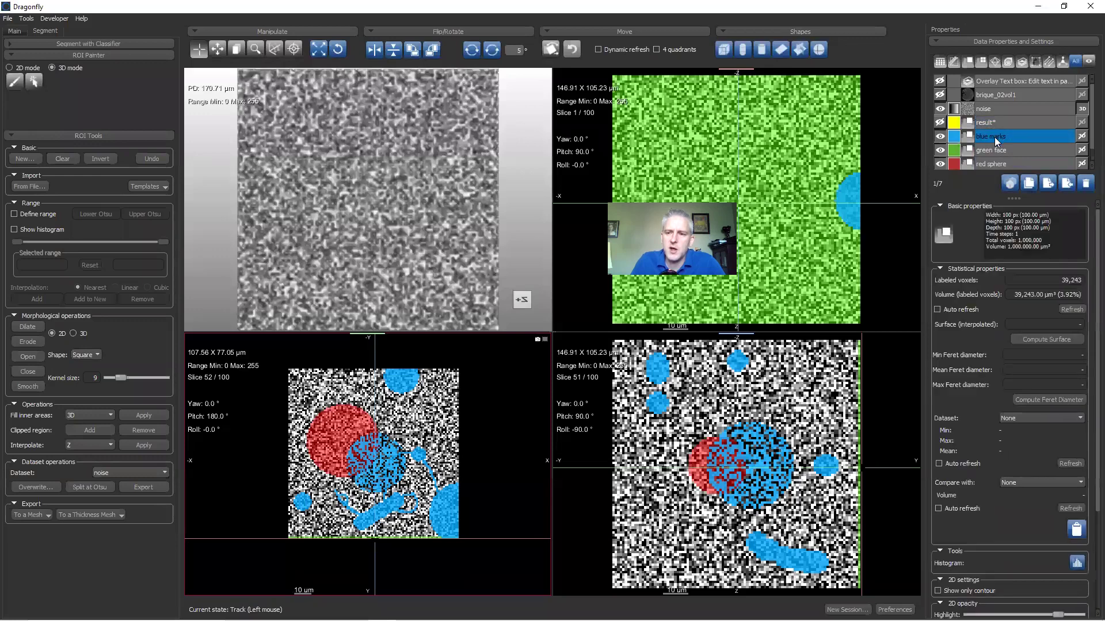
left_click(151, 160)
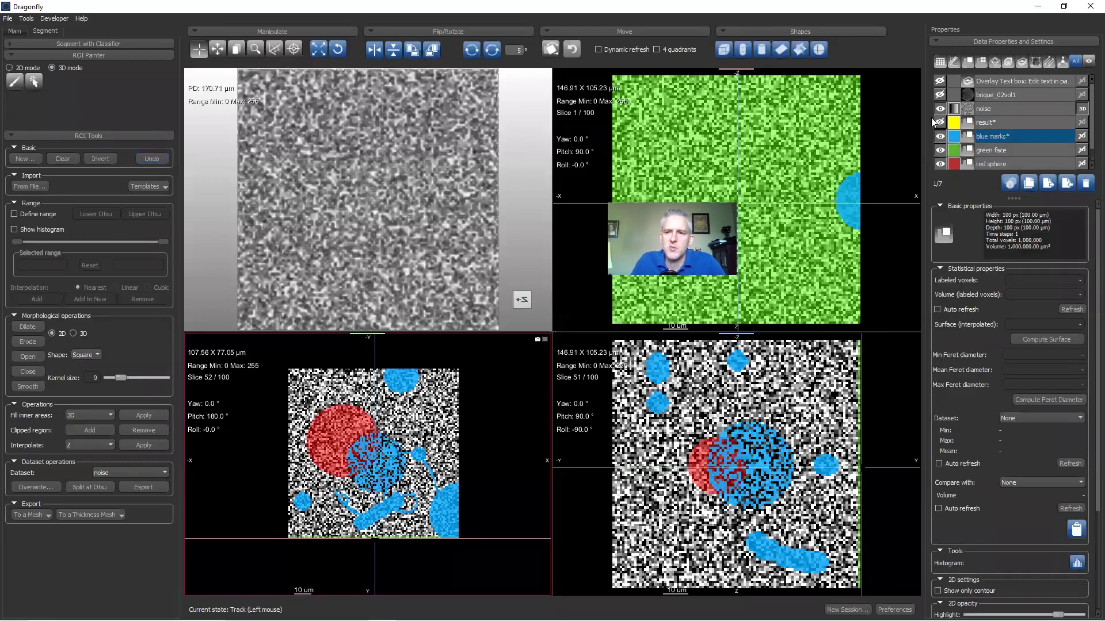
Step: Apply Keep Intersected again to blue marks (A) and green face (B), using result as the destination
left_click(990, 123)
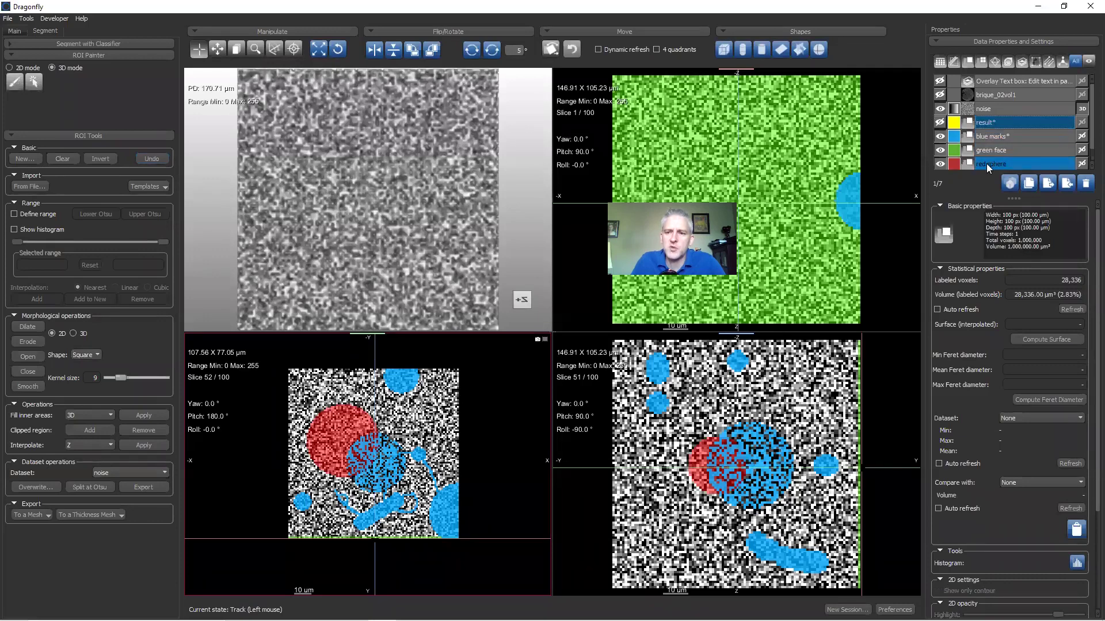
left_click(992, 136)
left_click(992, 145, "ctrl")
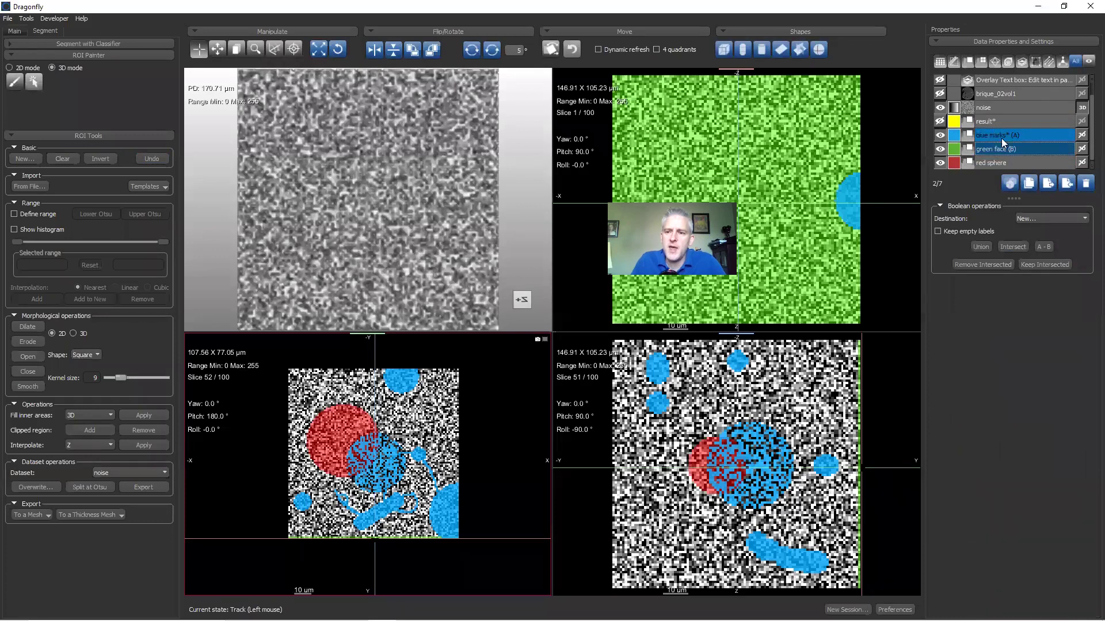
left_click(1046, 218)
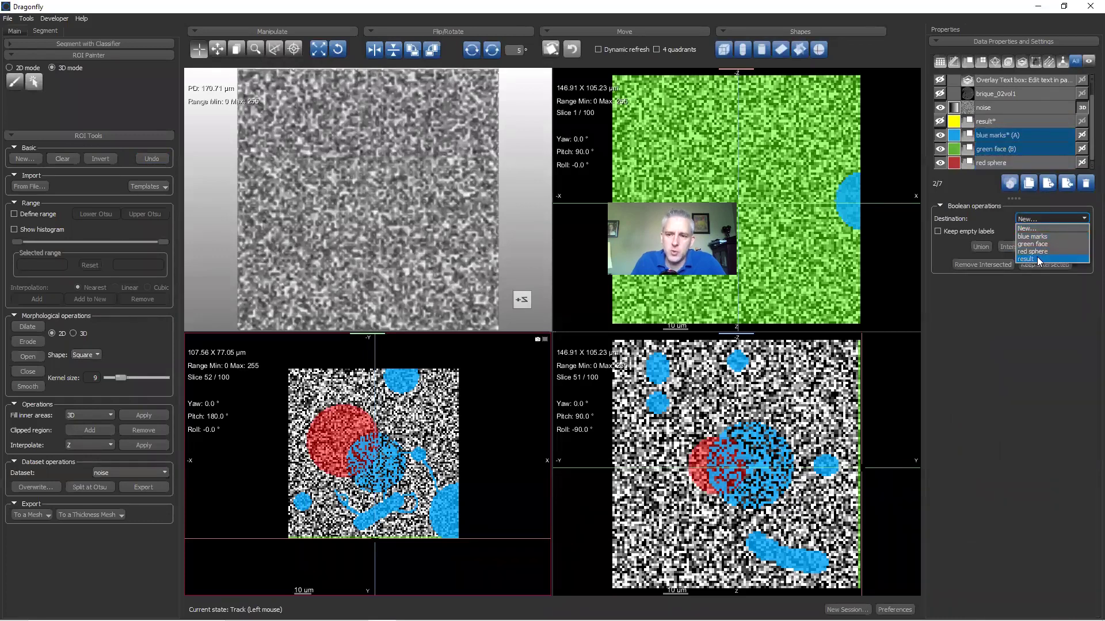
left_click(1037, 258)
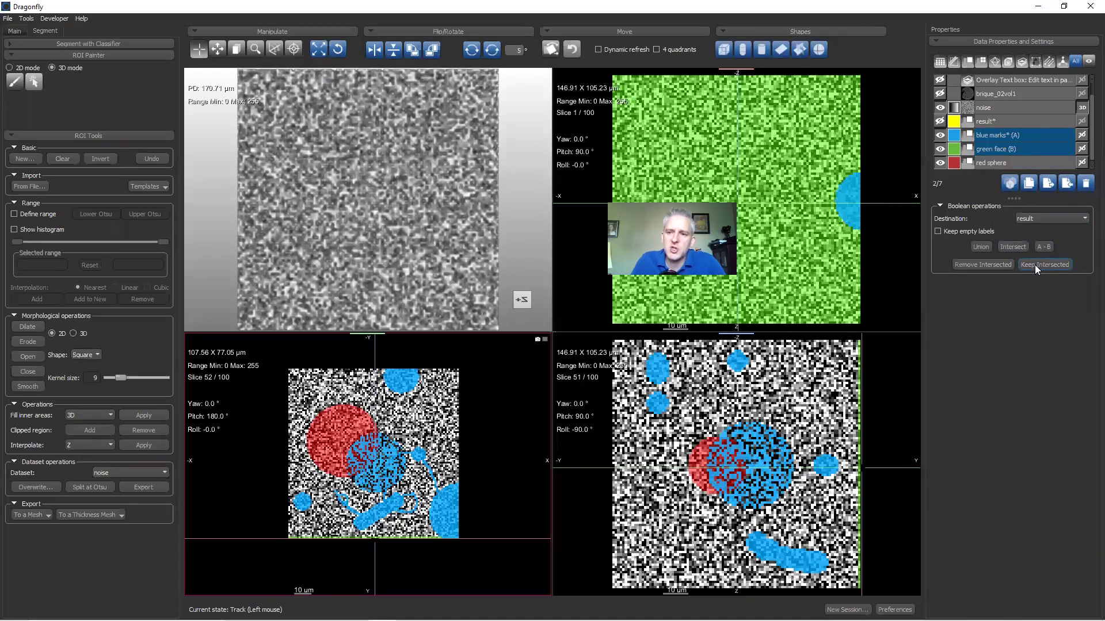
Step: Display the result region alone by hiding red sphere, green face and blue marks
left_click(940, 162)
left_click(939, 149)
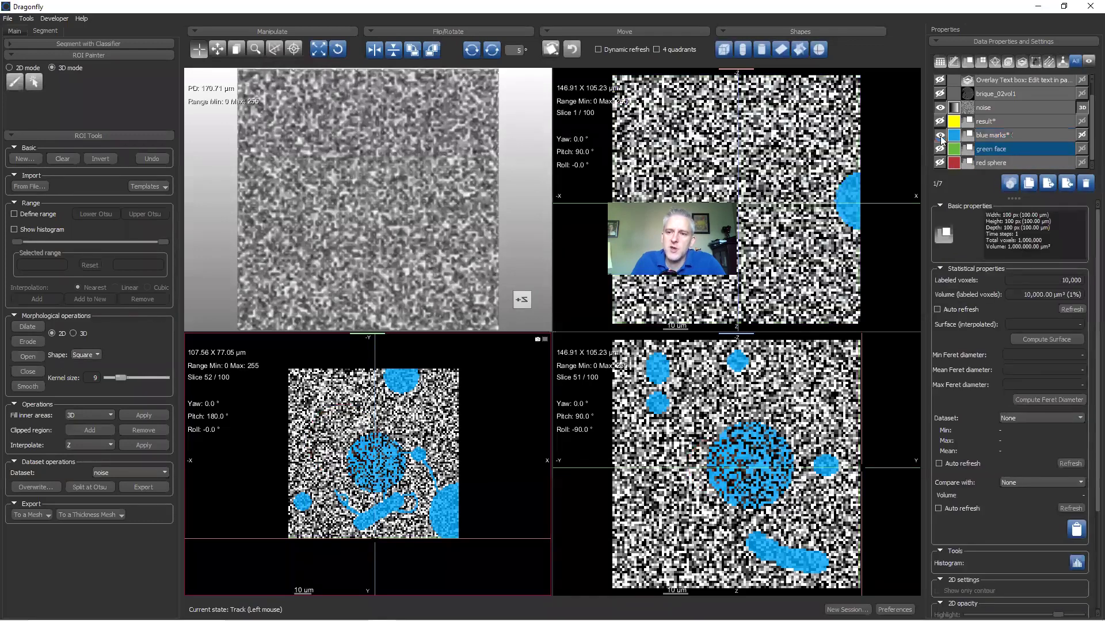
left_click(939, 135)
left_click(940, 120)
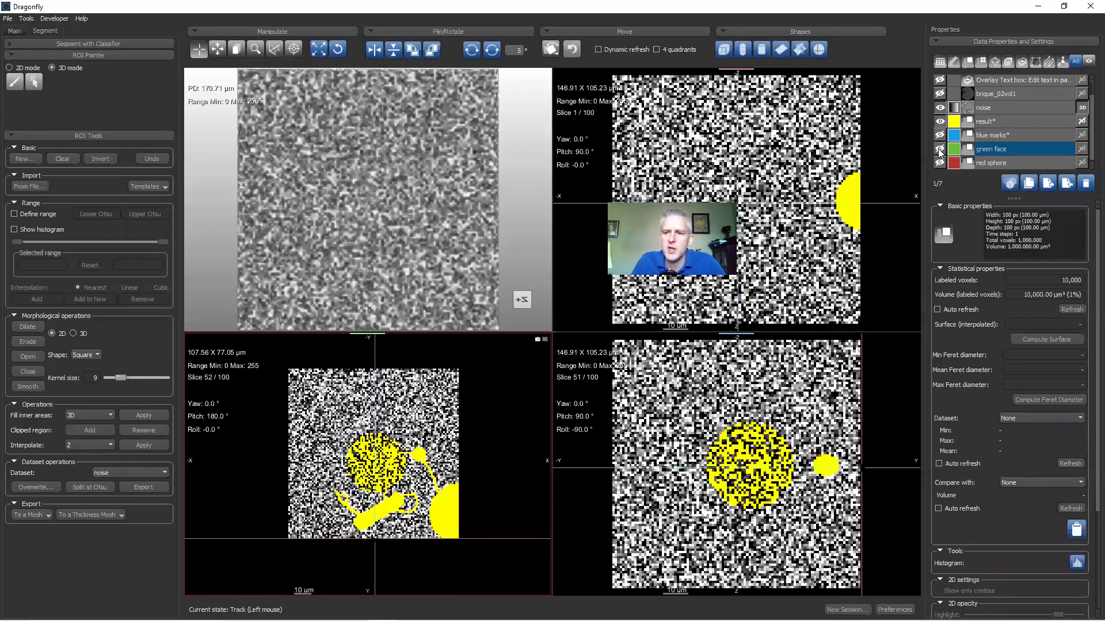
Step: Redisplay red sphere, blue marks and green face together with result to compare the kept marks with the originals
left_click(940, 122)
left_click(940, 163)
left_click(939, 136)
left_click(940, 149)
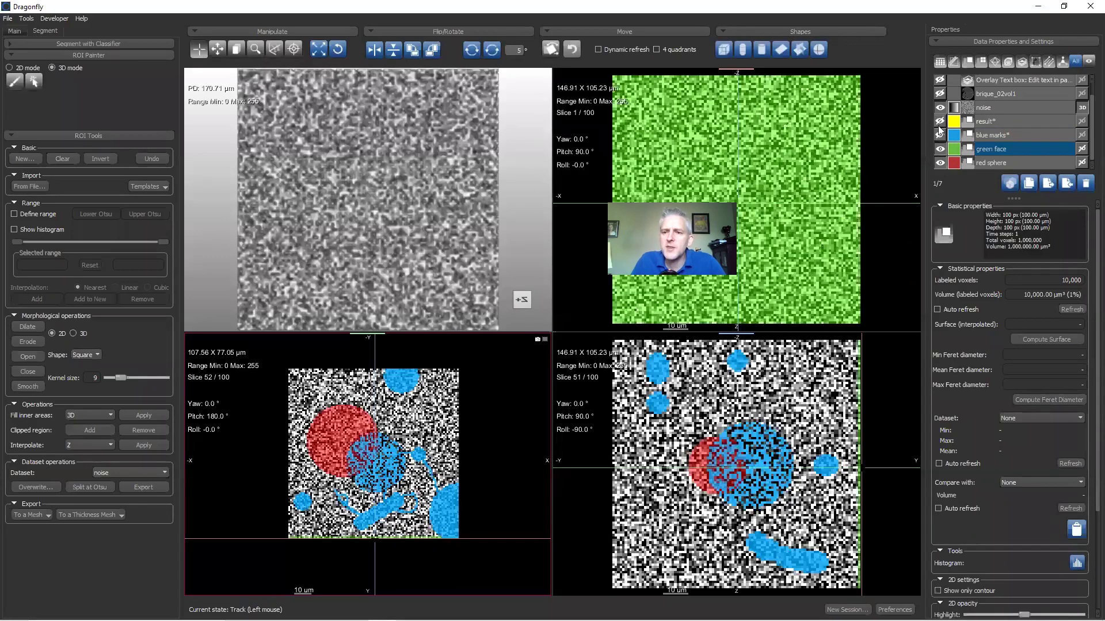
left_click(939, 122)
Step: Apply Remove Intersected to blue marks (A) and green face (B) with result as the destination, keeping result hidden
left_click(991, 137, "ctrl")
left_click(991, 136)
left_click(993, 148, "ctrl")
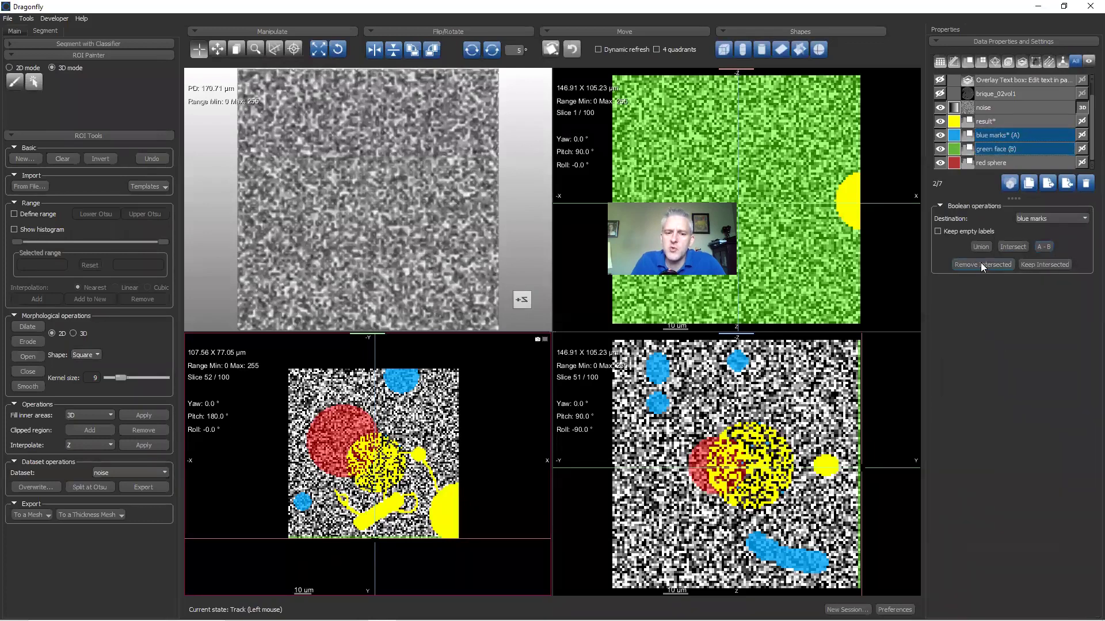
left_click(940, 121)
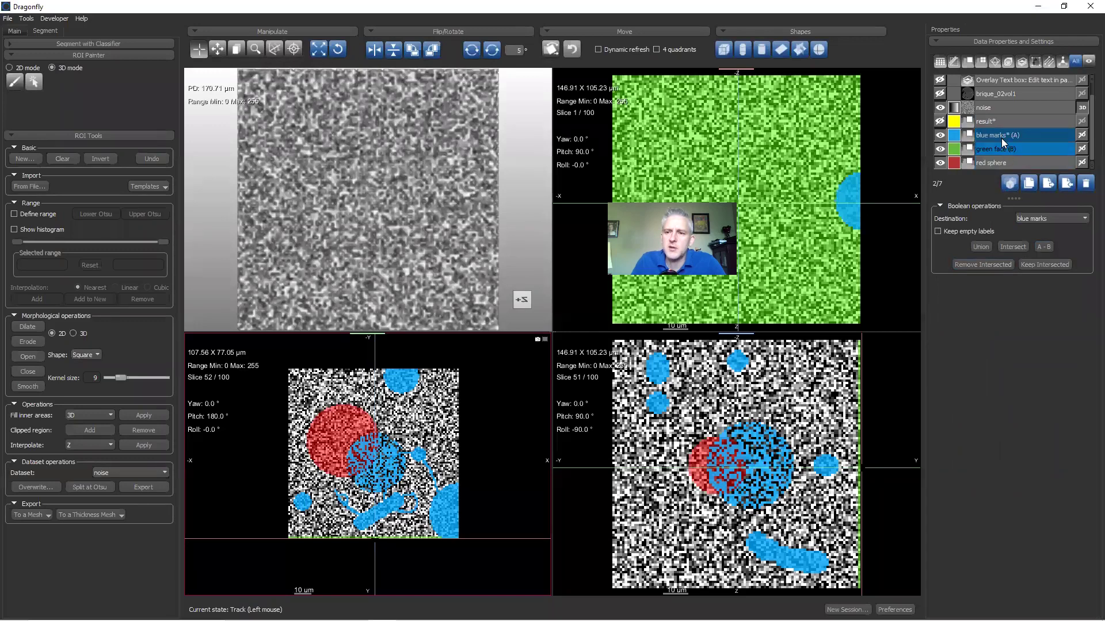
left_click(1046, 221)
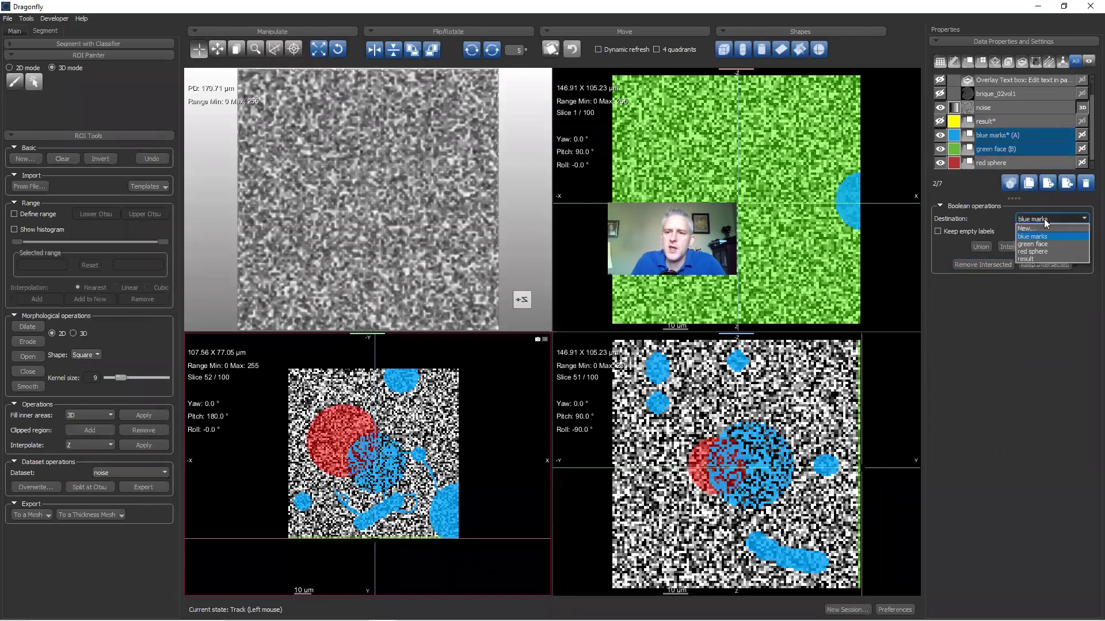
left_click(1038, 260)
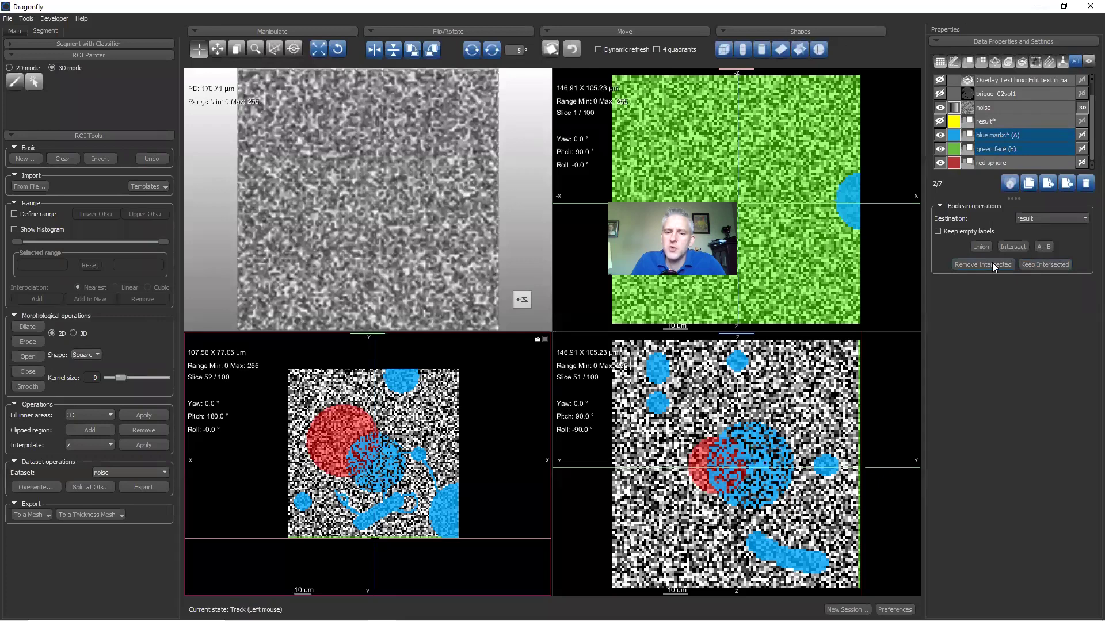
Step: Show only the result region to inspect the blue marks that do not touch the green face
left_click(940, 163)
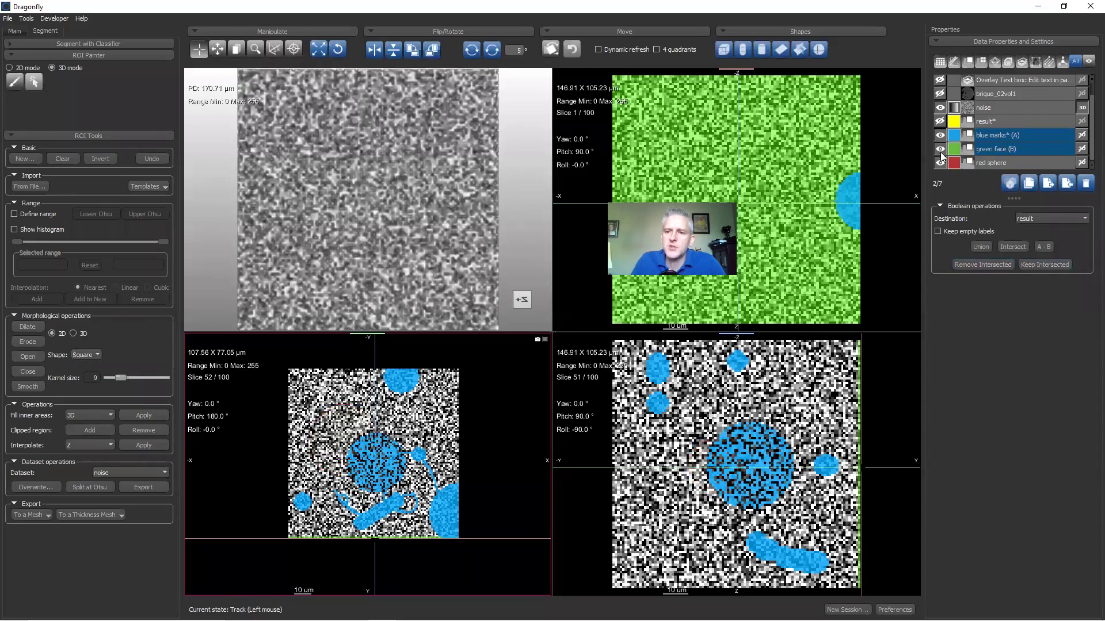
left_click(940, 149)
left_click(941, 135)
left_click(940, 121)
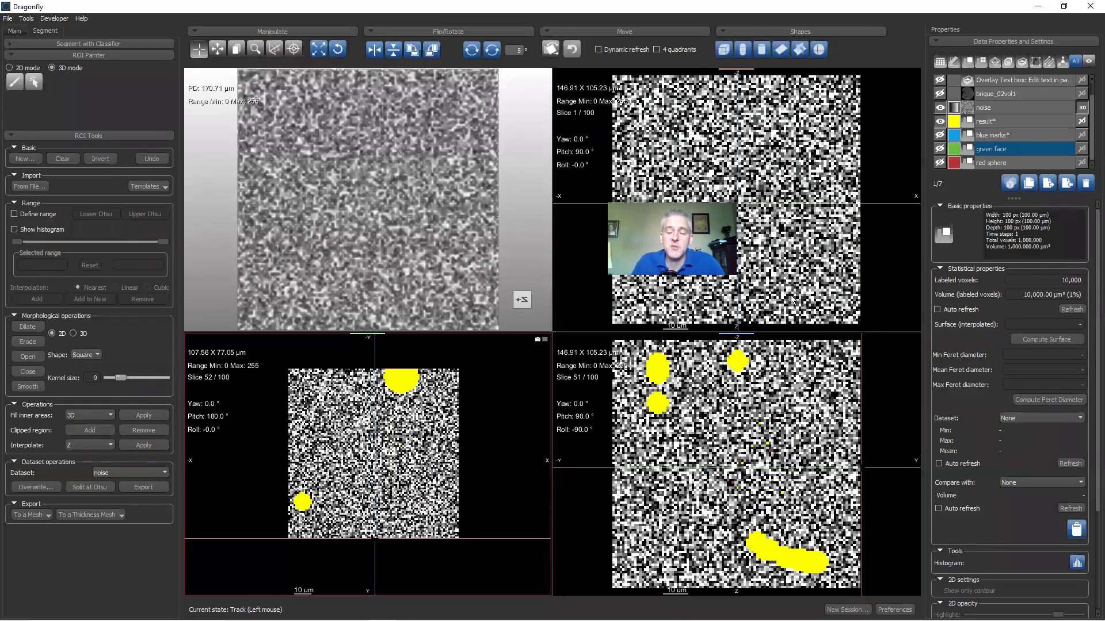
Step: Redisplay blue marks, green face and red sphere alongside result for comparison
left_click(939, 135)
left_click(939, 149)
left_click(939, 162)
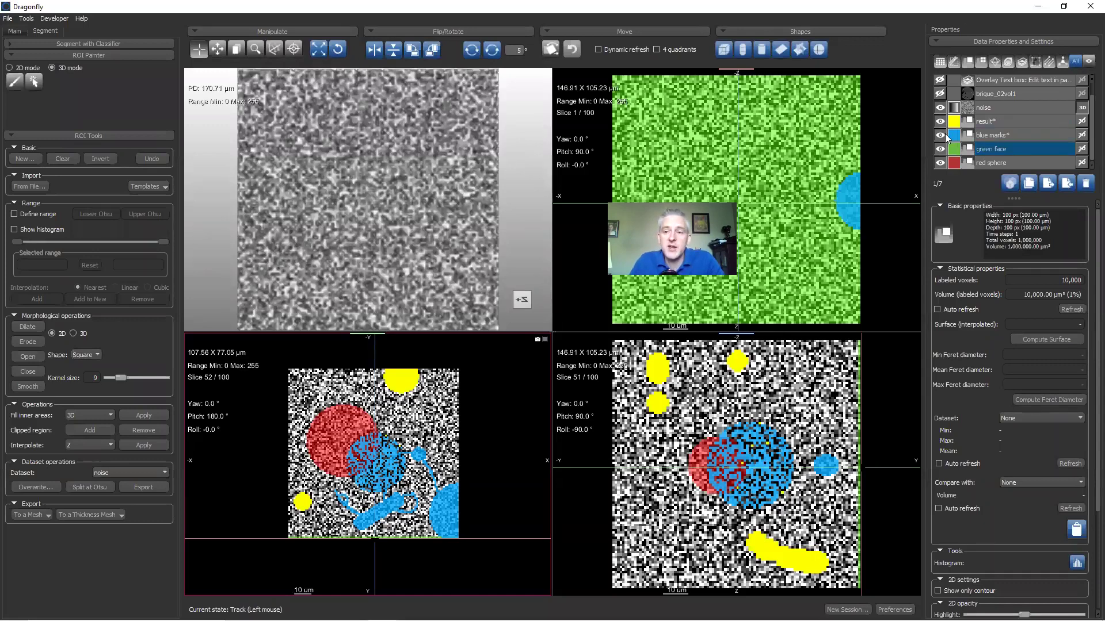
Step: Hide and delete the noise dataset together with the result, blue marks, green face and red sphere regions
left_click(939, 108)
left_click(940, 121)
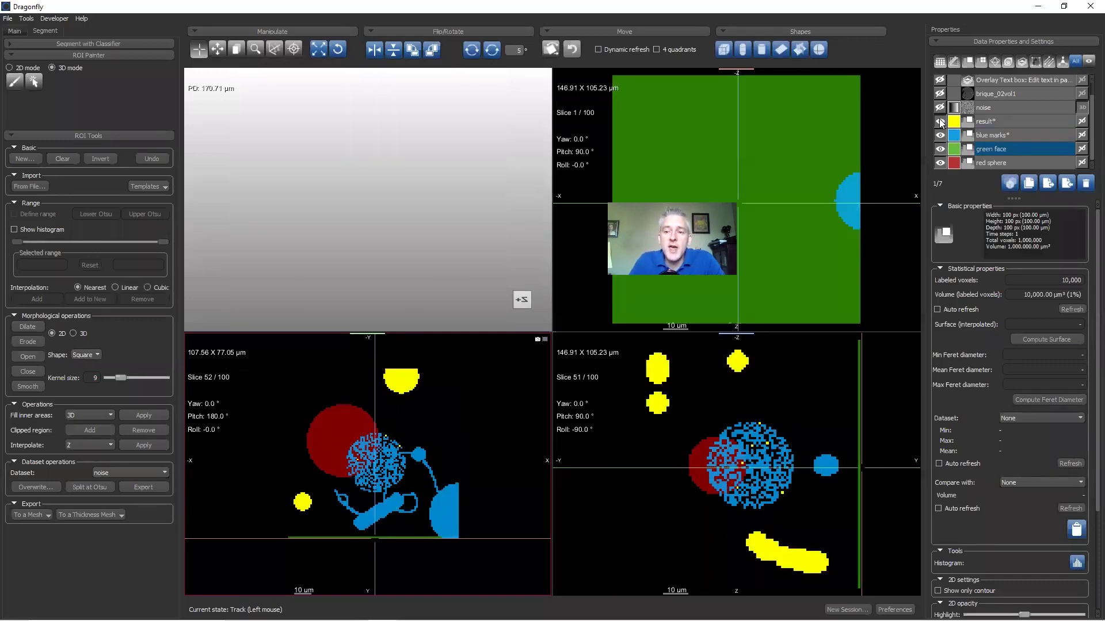
left_click(940, 135)
left_click(940, 149)
left_click(940, 163)
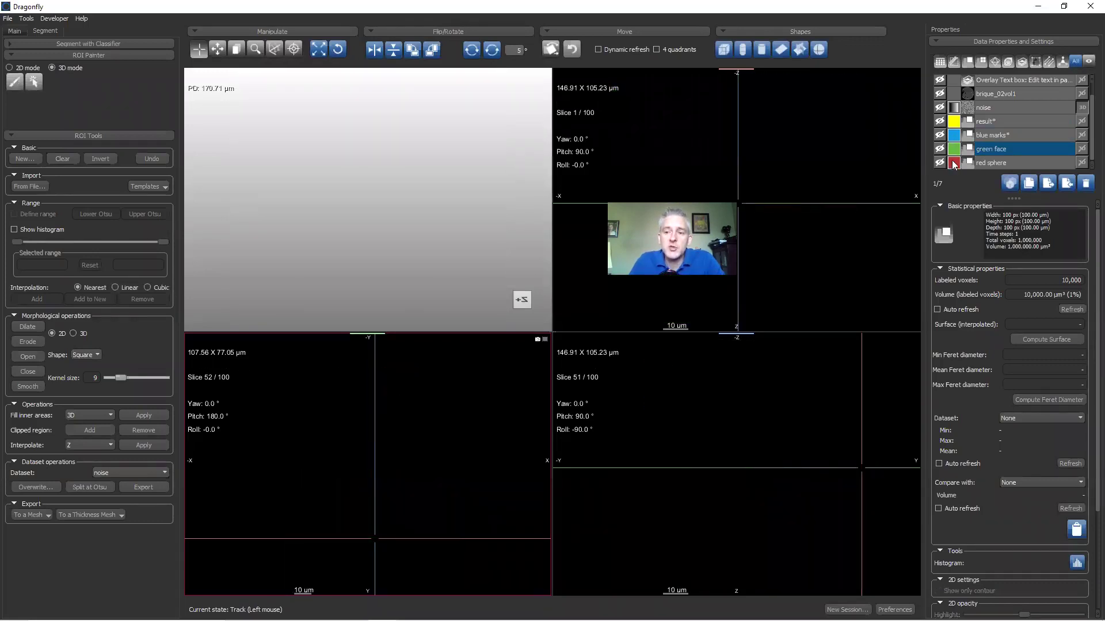
left_click(996, 108)
left_click(995, 163, "ctrl")
left_click(995, 162, "shift")
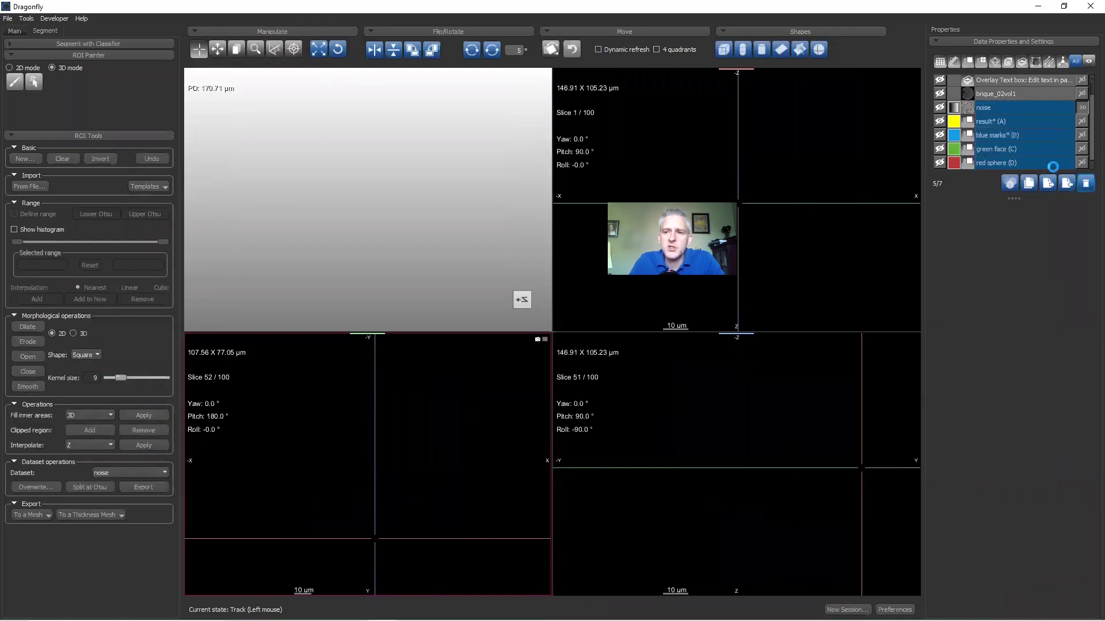
key("Delete")
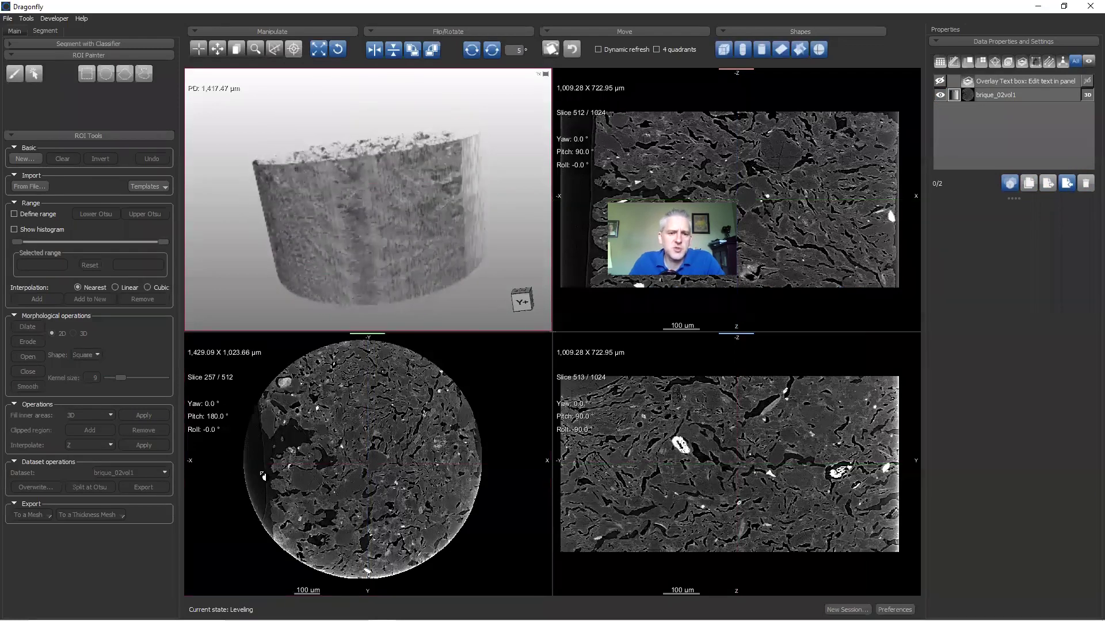
Step: Inspect the brique_02vol1 volume from several angles in 3D and briefly display the overlay text box crediting the data source
left_click_drag(463, 158, 293, 257)
left_click_drag(251, 220, 415, 268)
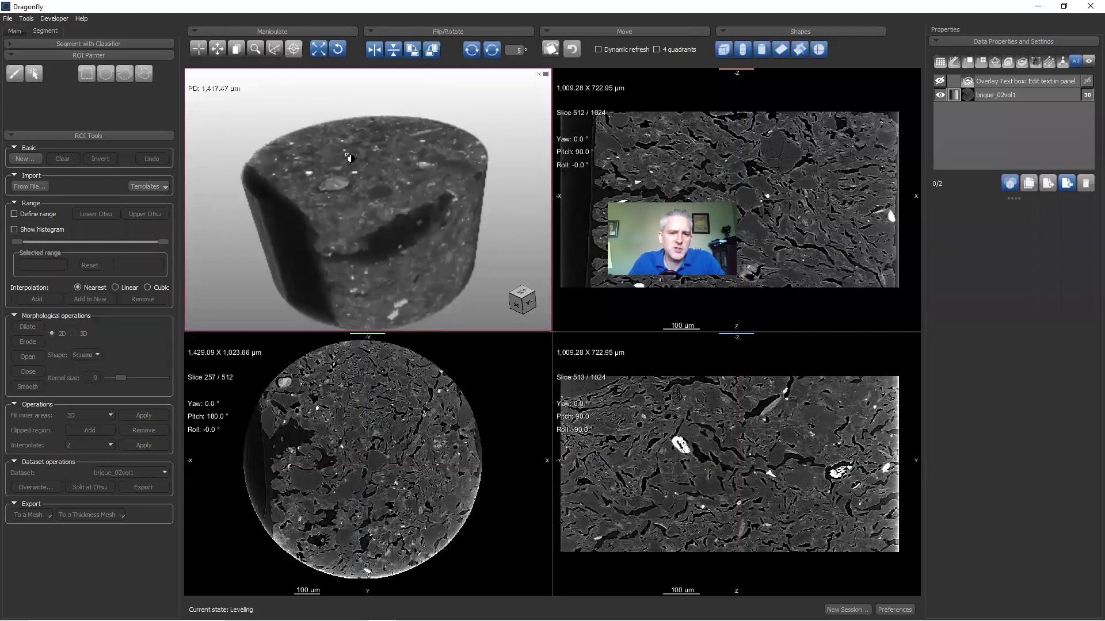
left_click_drag(392, 237, 343, 247)
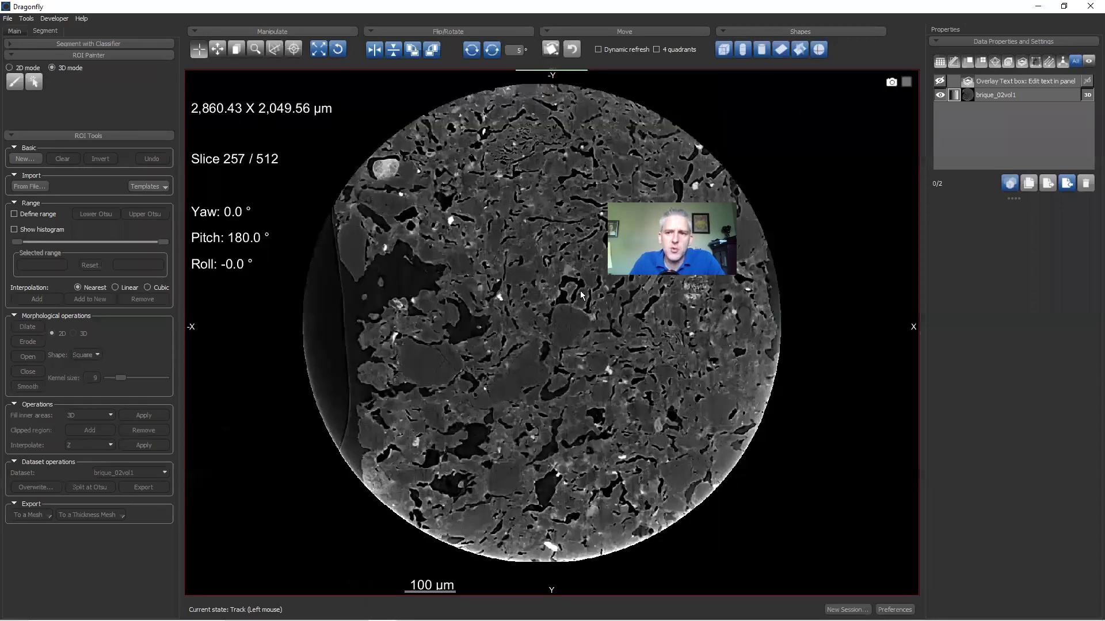
left_click(939, 81)
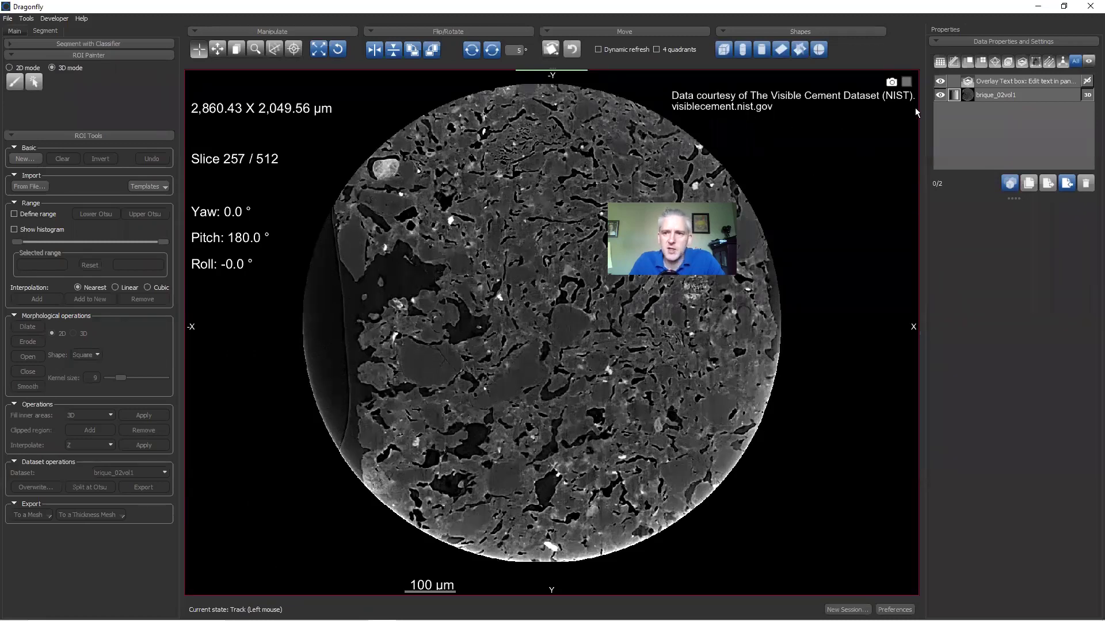
left_click(940, 83)
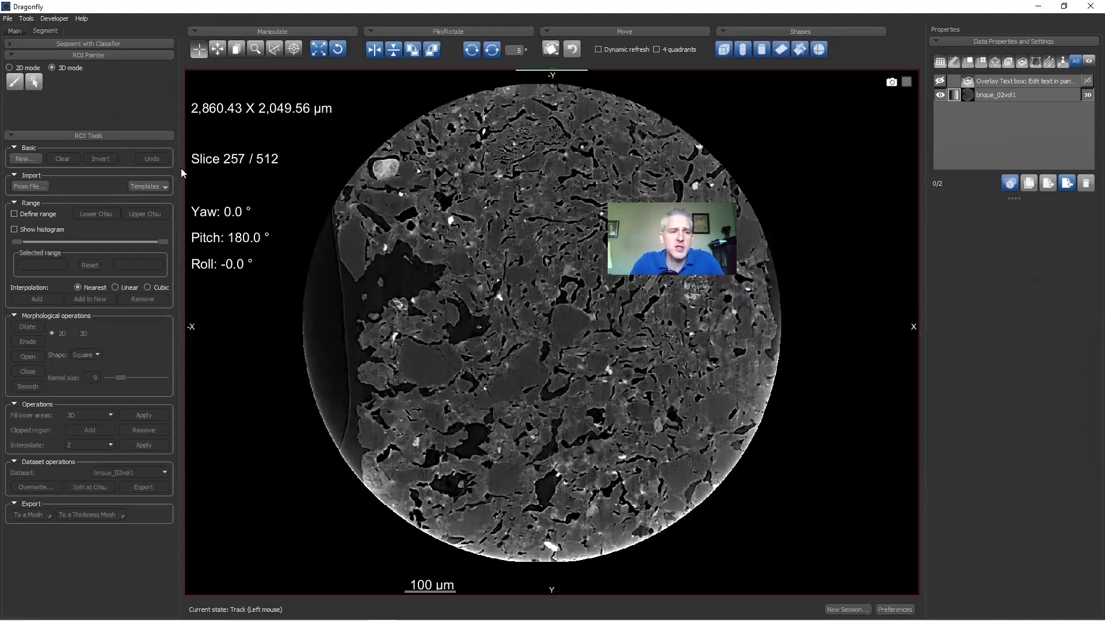
Step: Define an intensity range from 0 to 28.42 on brique_02vol1 using the histogram with a logarithmic Y axis
left_click(15, 214)
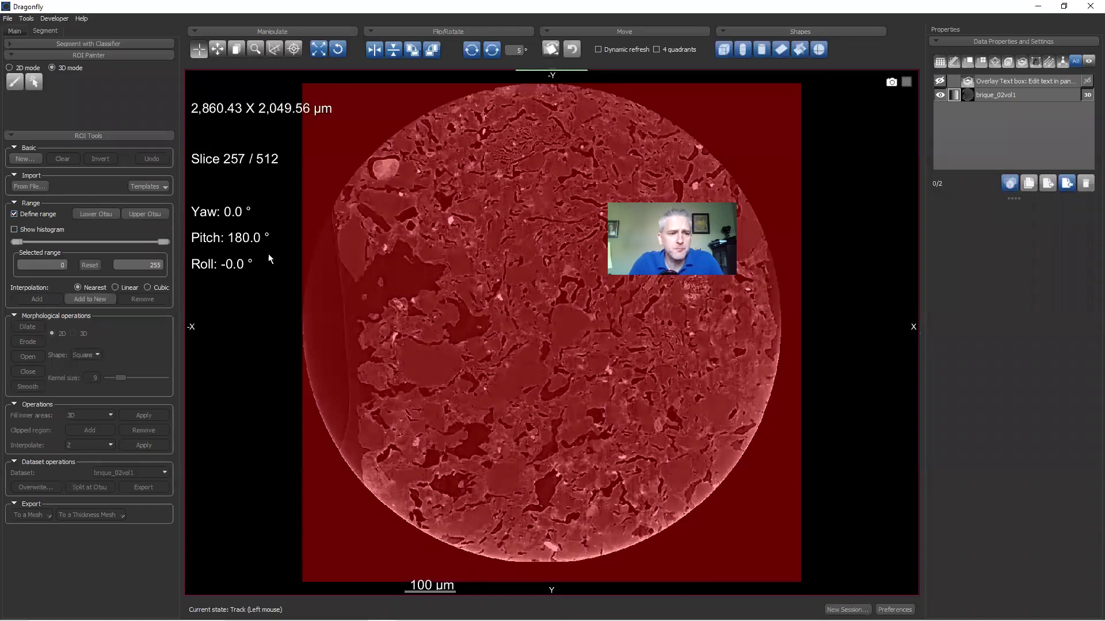
left_click(19, 229)
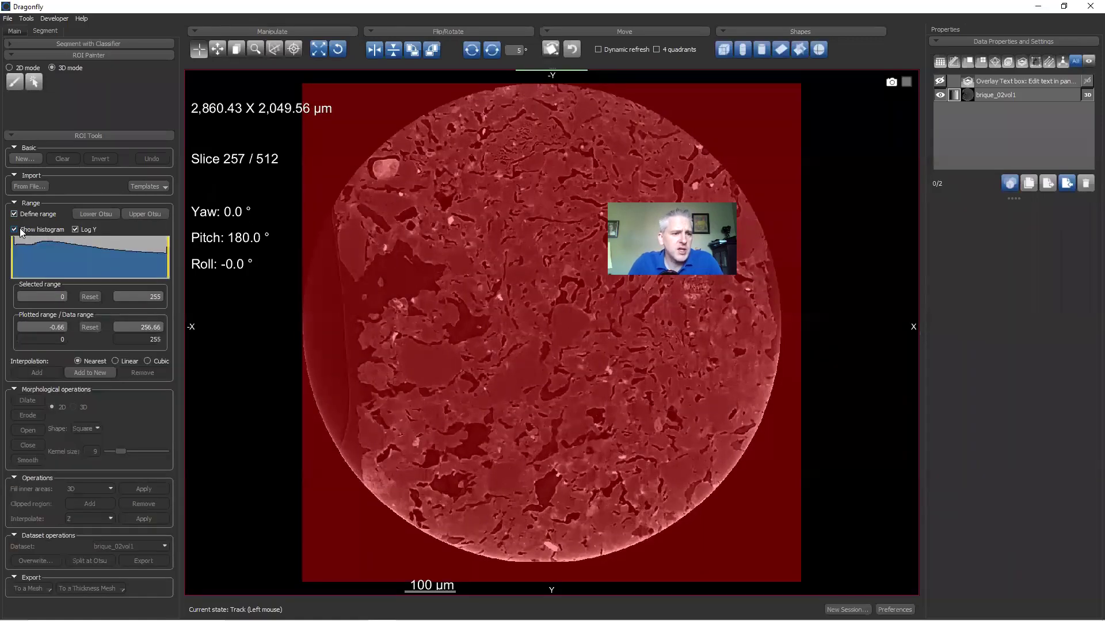
left_click(74, 229)
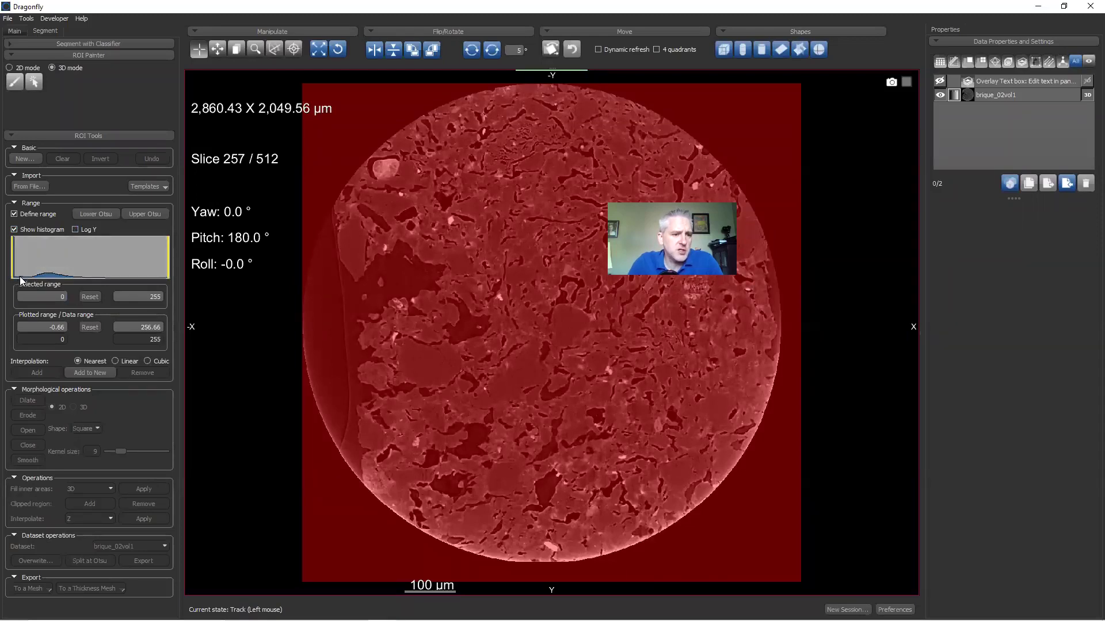
left_click(75, 228)
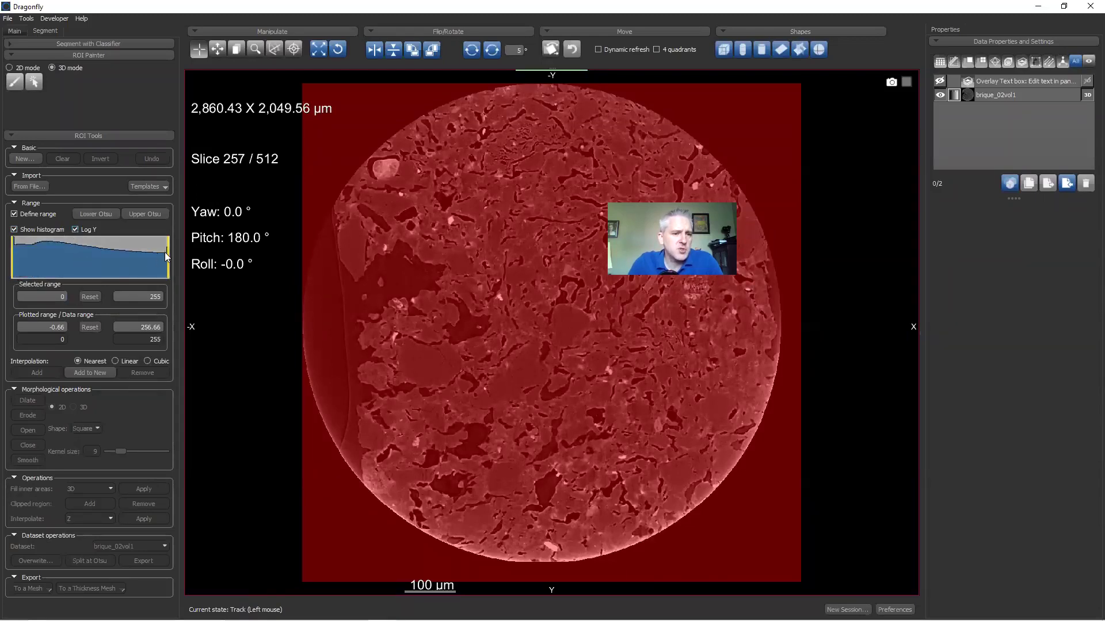
left_click_drag(166, 251, 34, 271)
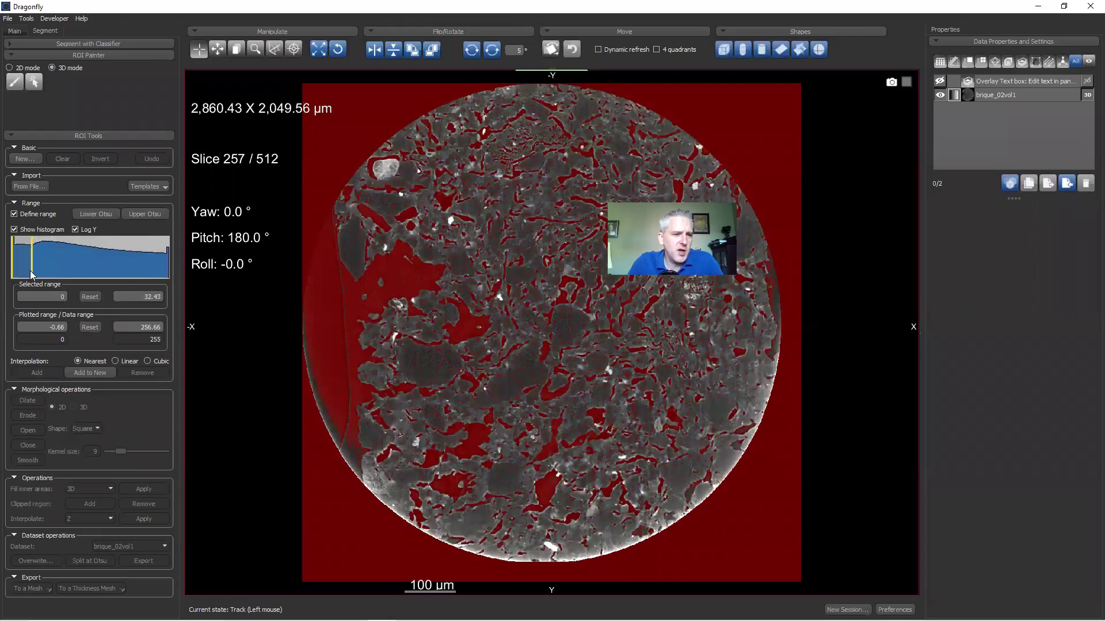
scroll(24, 244, "up", 4)
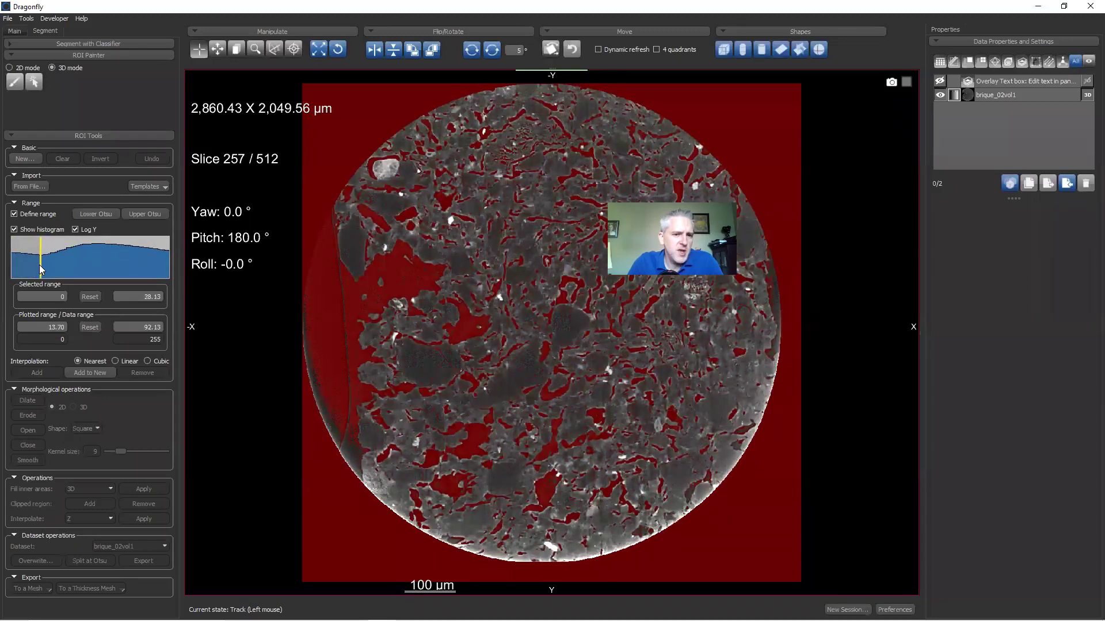
left_click(40, 265)
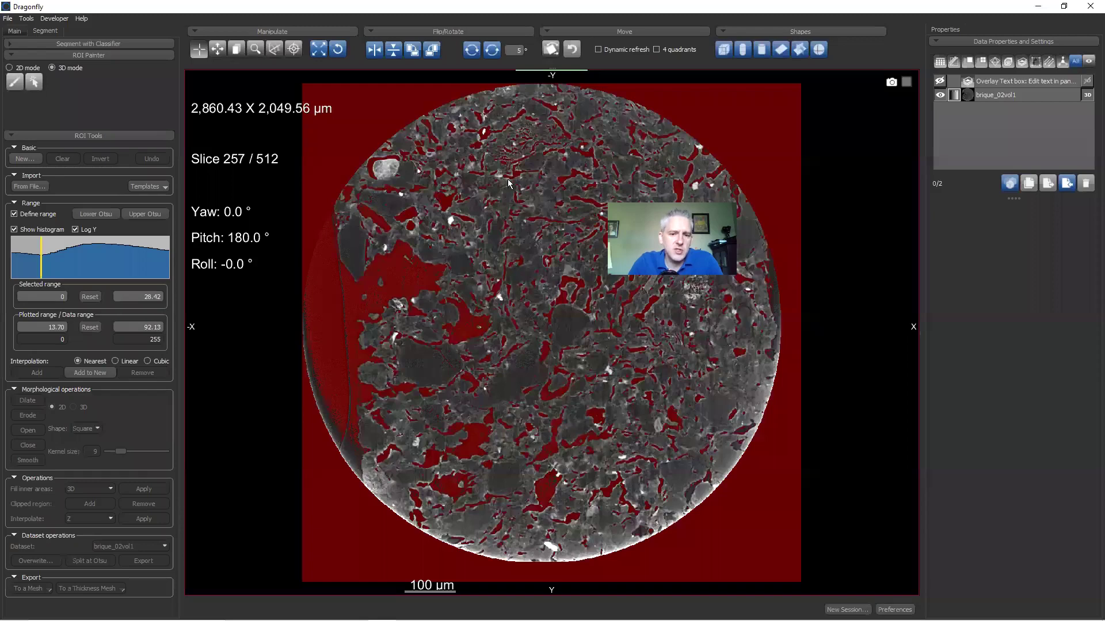
Step: Check the threshold on an enlarged slice, add the defined range to a new region and turn off range definition
key("z")
left_click_drag(511, 185, 528, 270)
key("Escape")
left_click(91, 373)
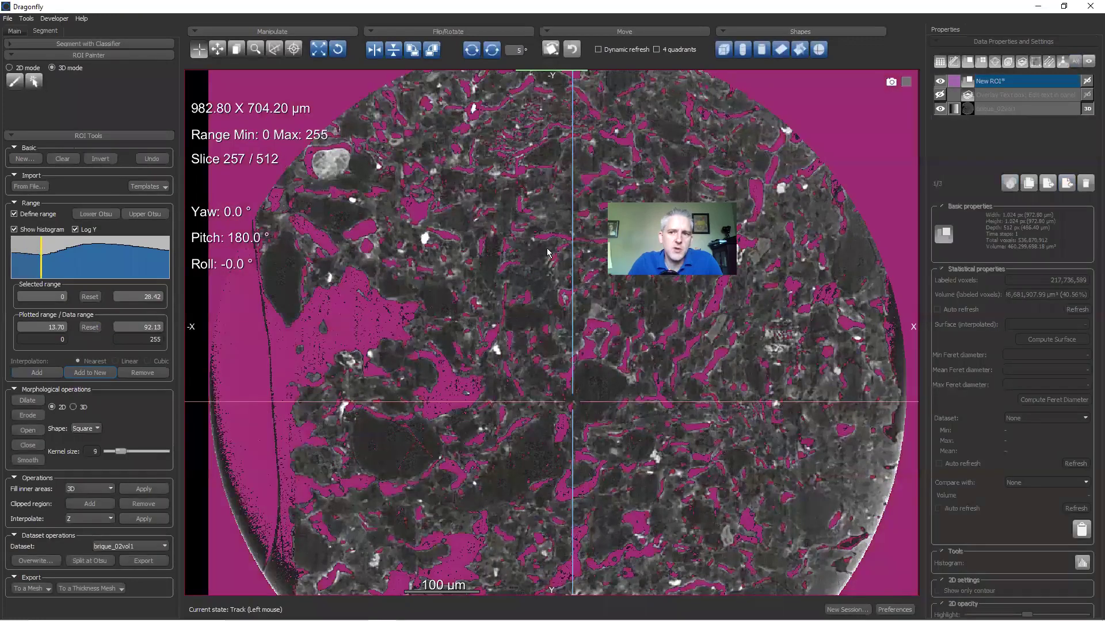
left_click(15, 214)
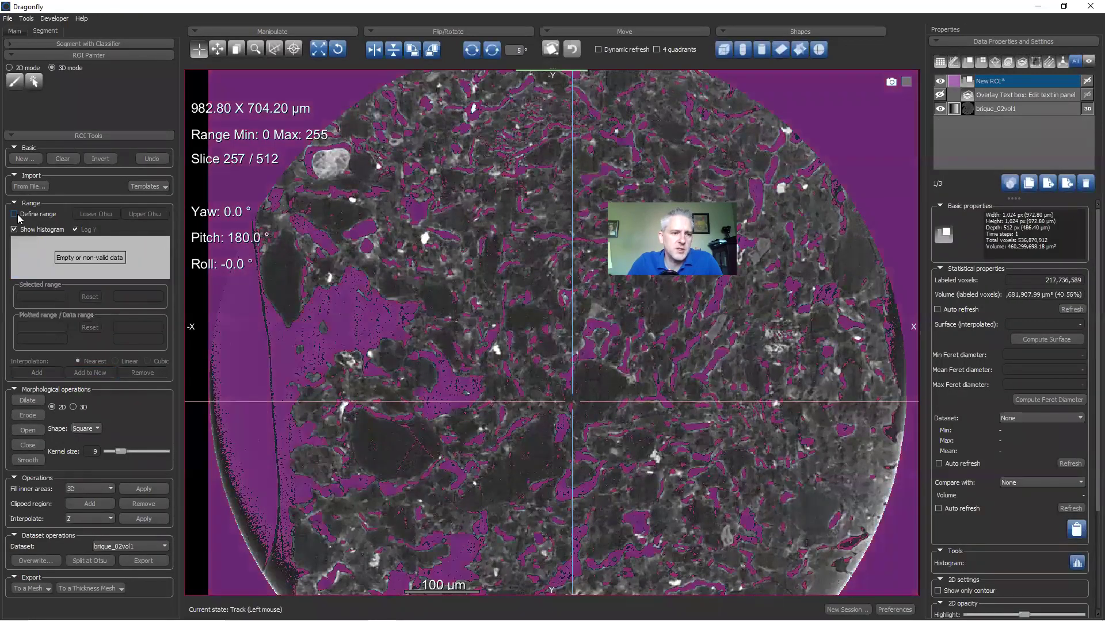
Step: Rename the new region as "low intensity"
double_click(989, 81)
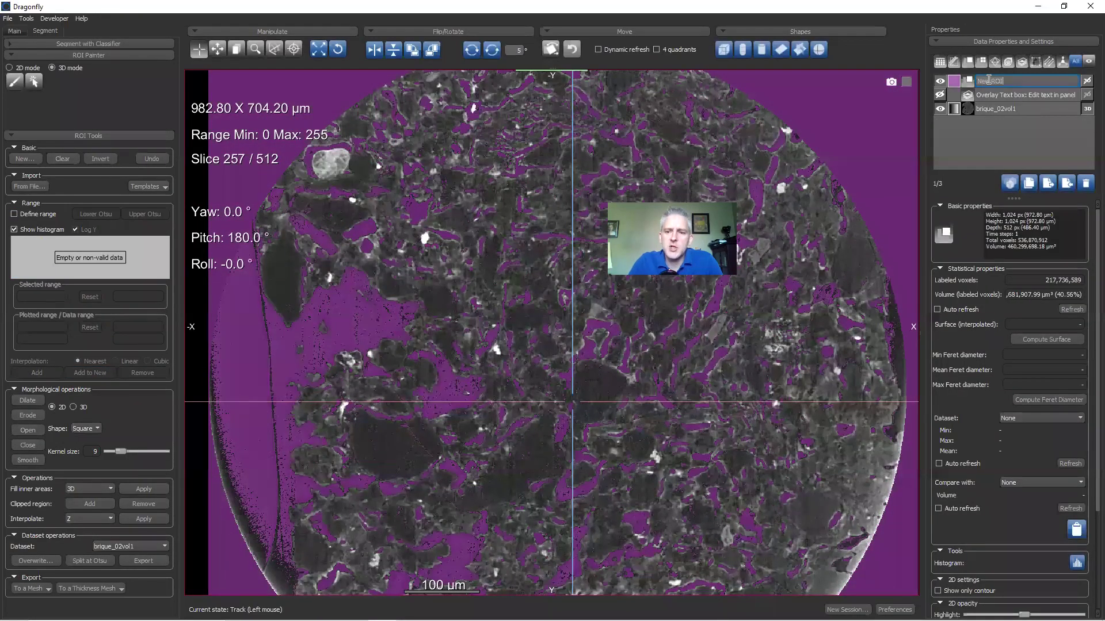
type("lowIntensity*")
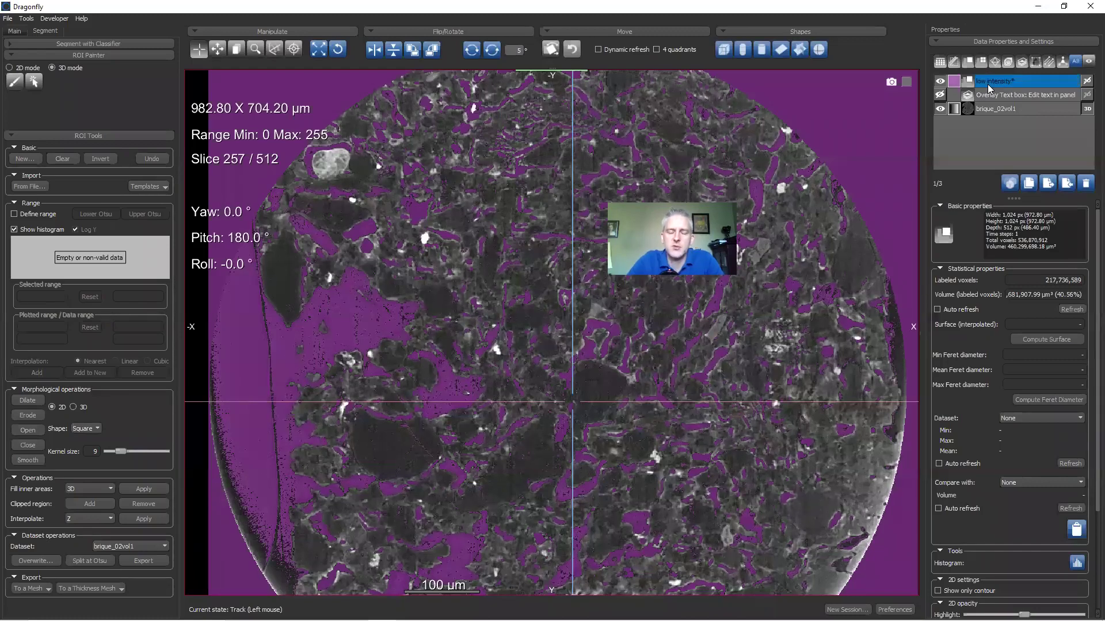
key("Return")
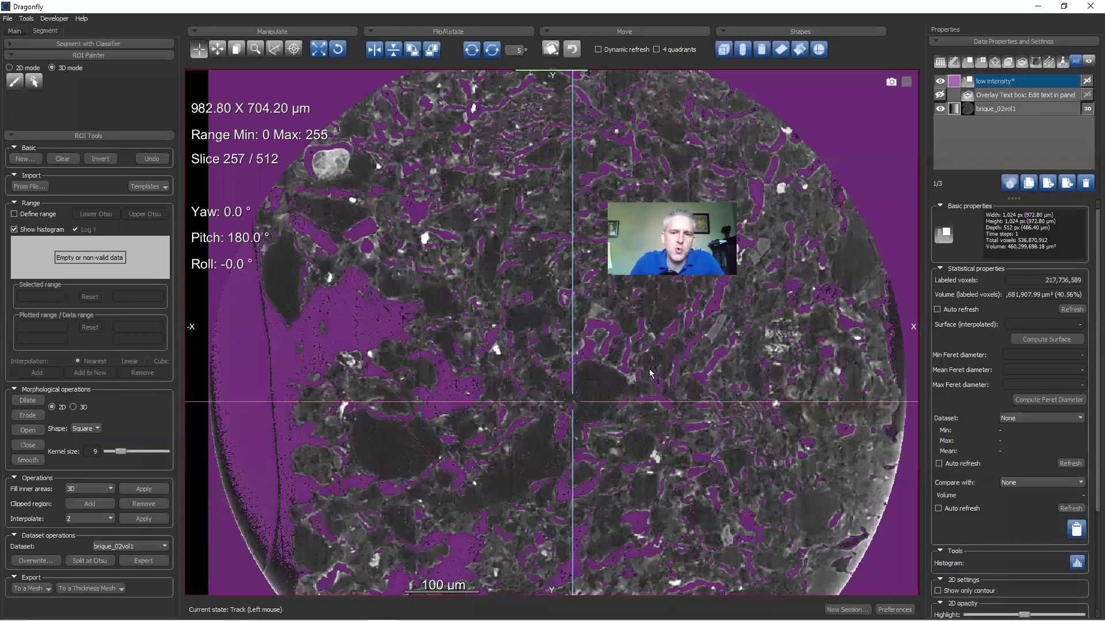
Step: Examine the low intensity region across the whole slice, including the area outside the specimen
middle_click_drag(444, 351, 326, 419)
middle_click_drag(588, 468, 651, 295)
scroll(651, 295, "down", 3, "ctrl")
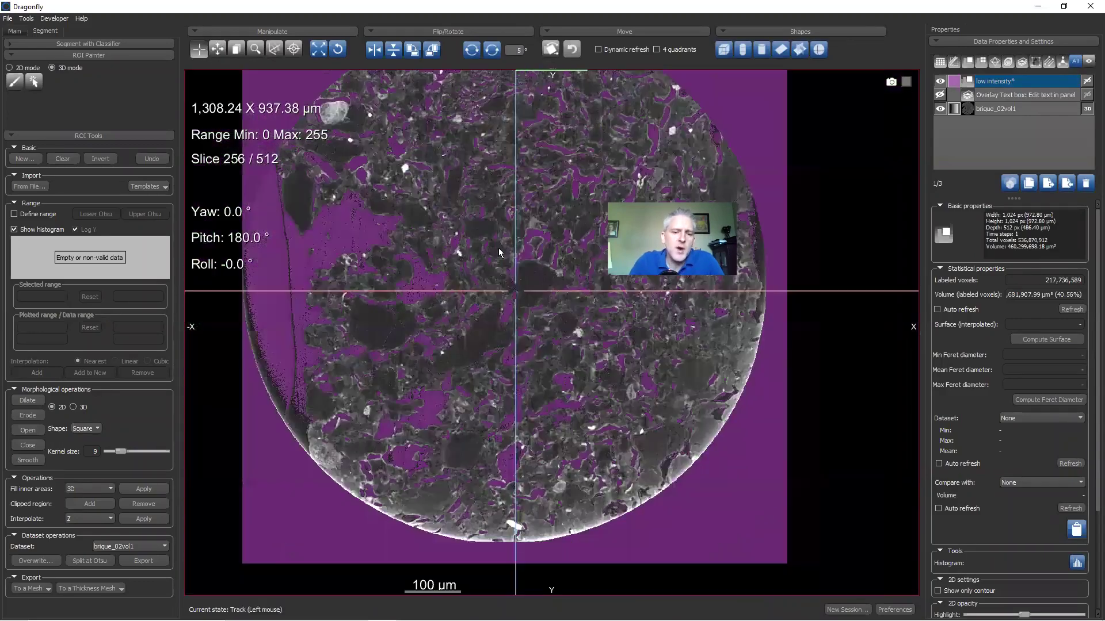
scroll(492, 303, "up", 8)
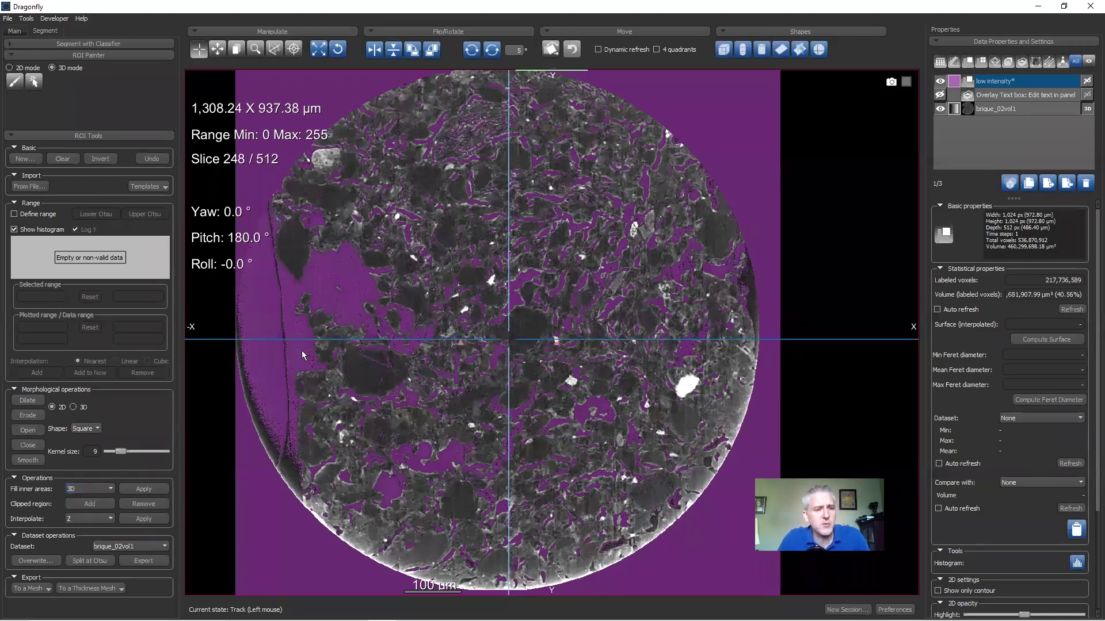
left_click(15, 32)
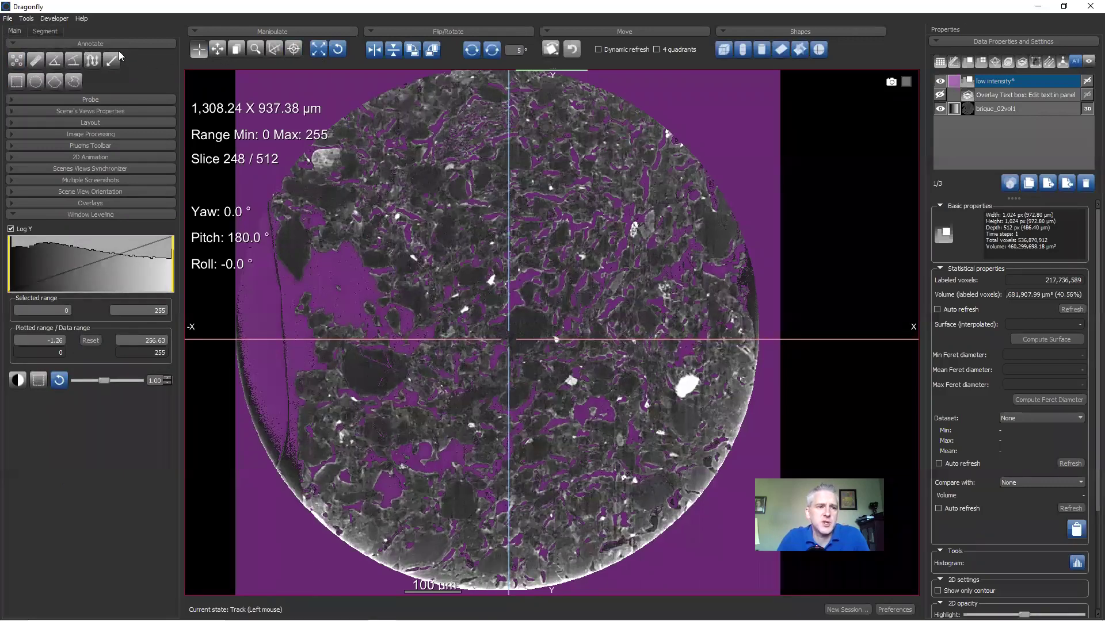
left_click(46, 31)
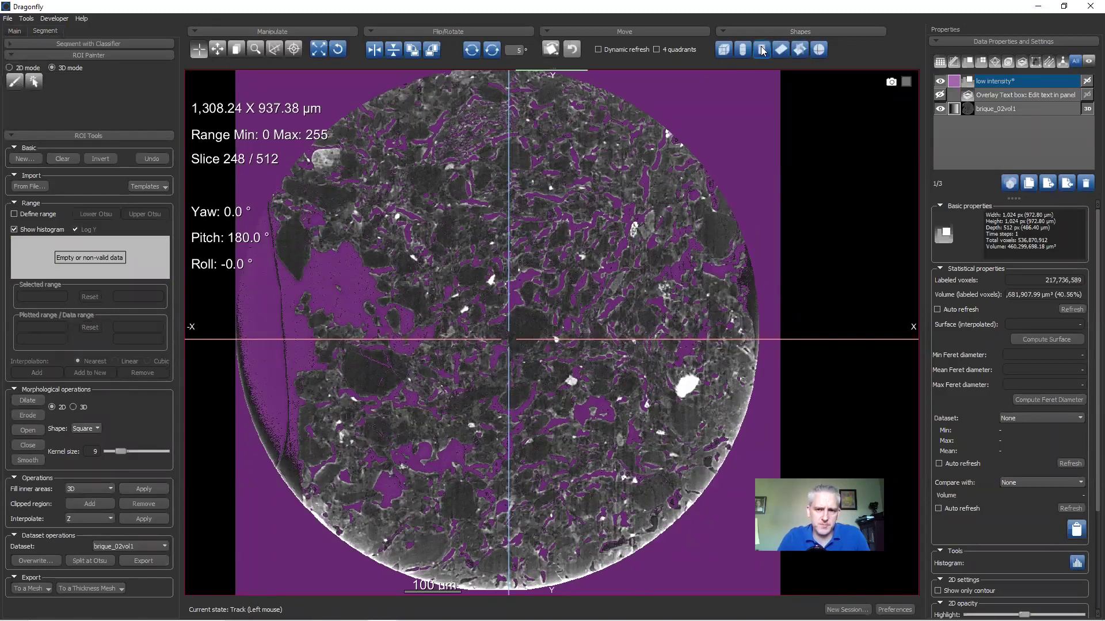
left_click(762, 50)
left_click(989, 97, "ctrl")
left_click(939, 81)
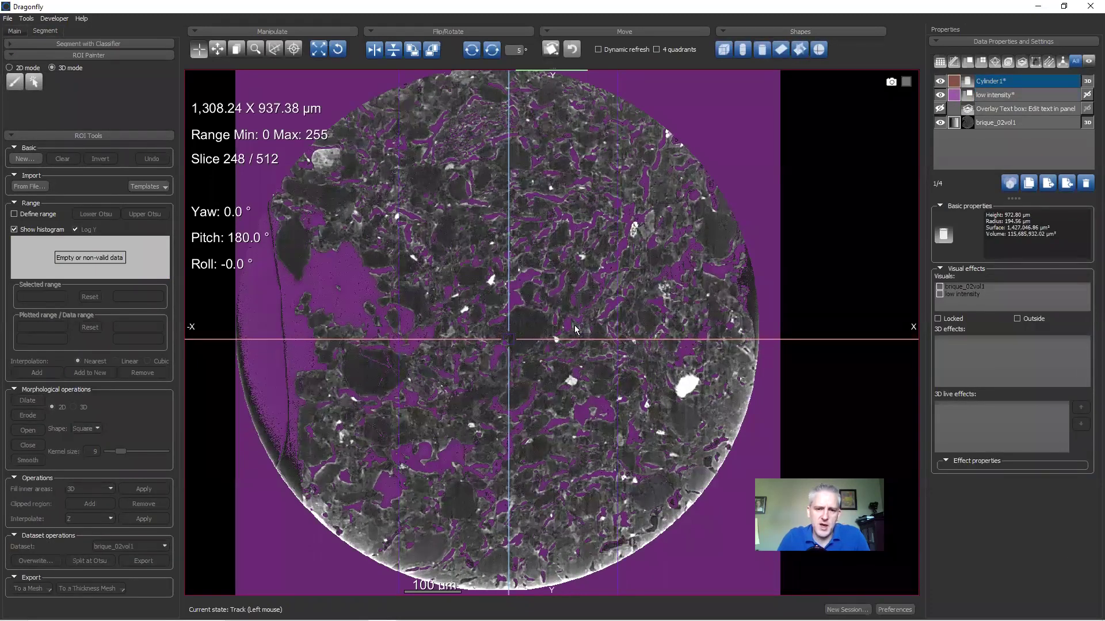
double_click(799, 193)
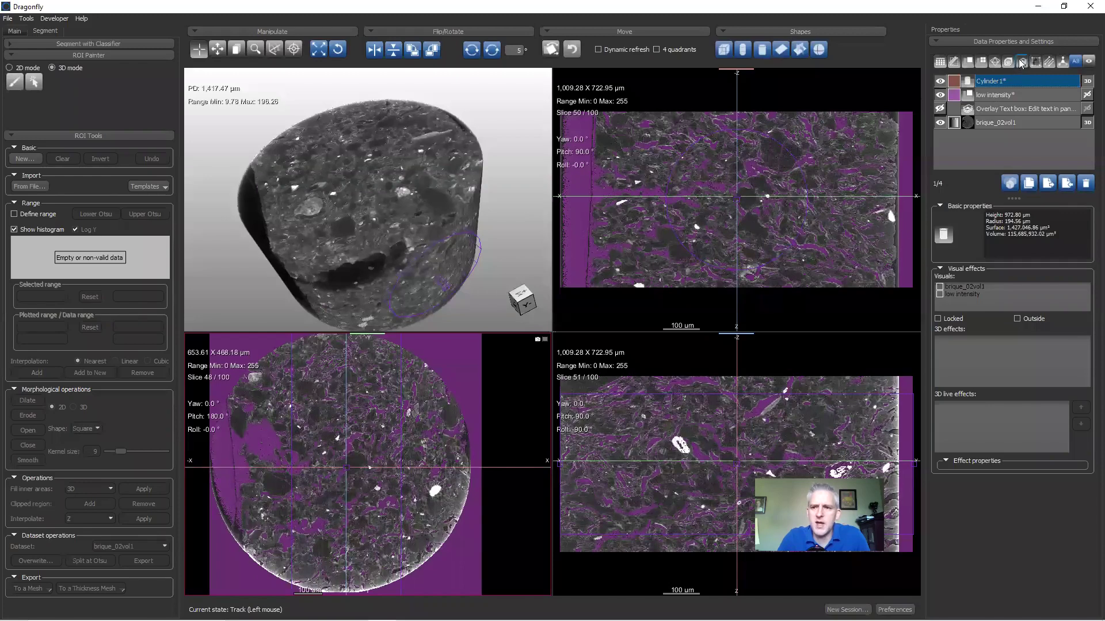
left_click(1086, 183)
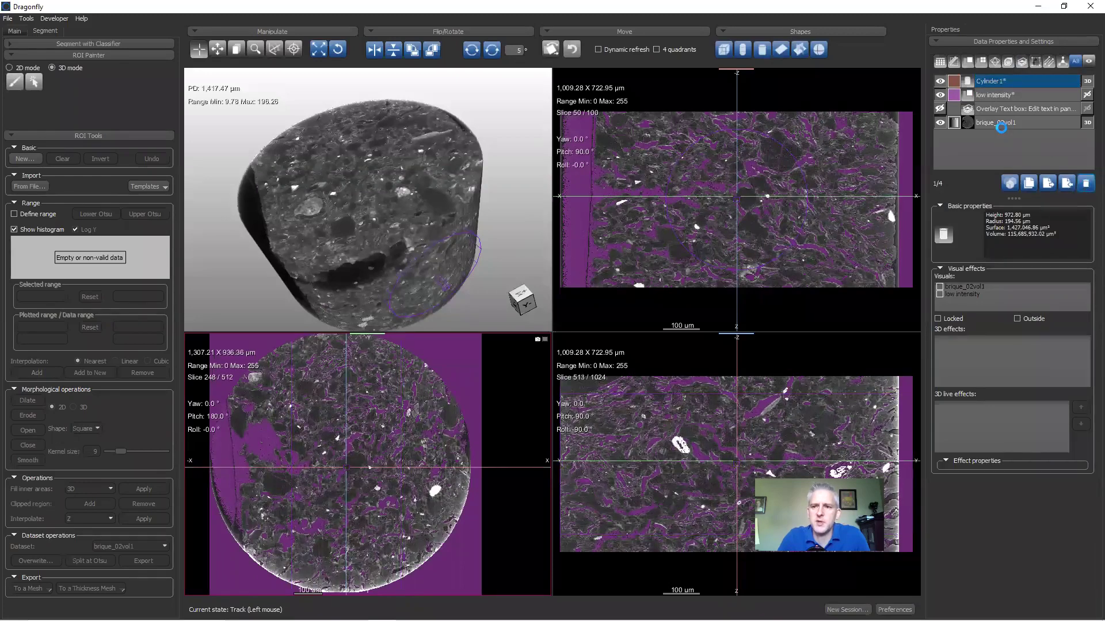
Step: Add a cylinder shape based on the brique_02vol1 dataset and hide the low intensity region in the enlarged side view
left_click(992, 107)
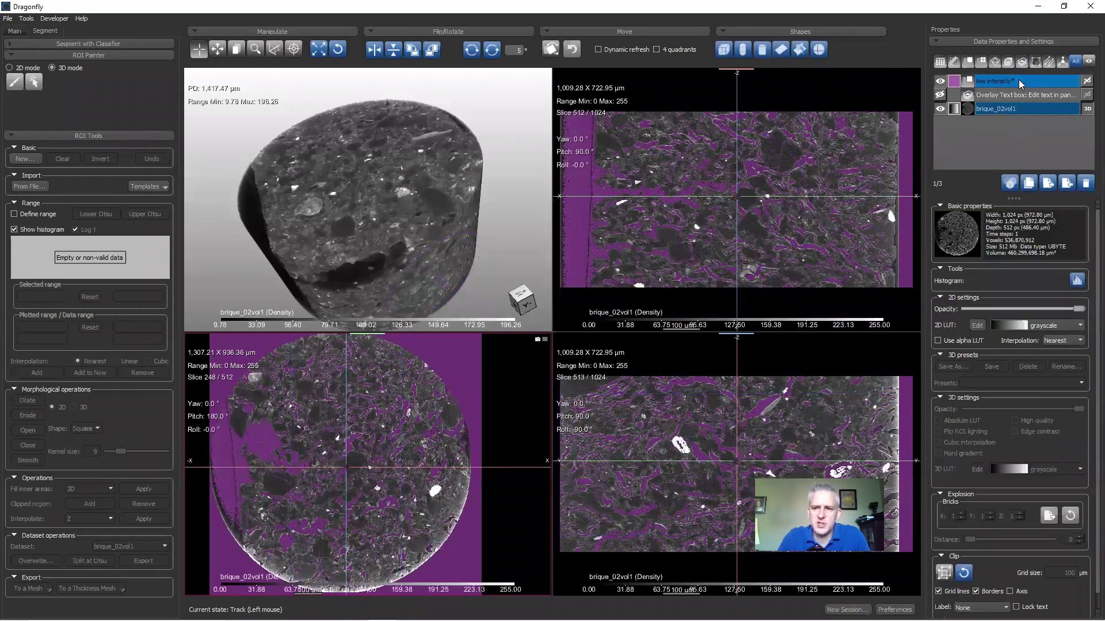
left_click(763, 50)
left_click(939, 82)
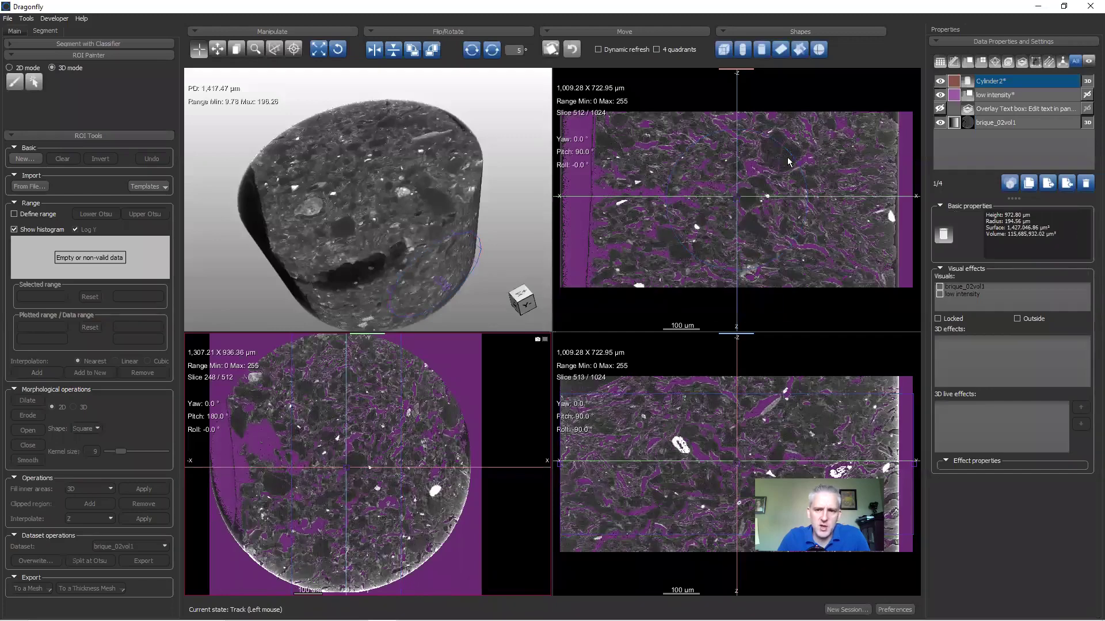
double_click(845, 430)
left_click(939, 96)
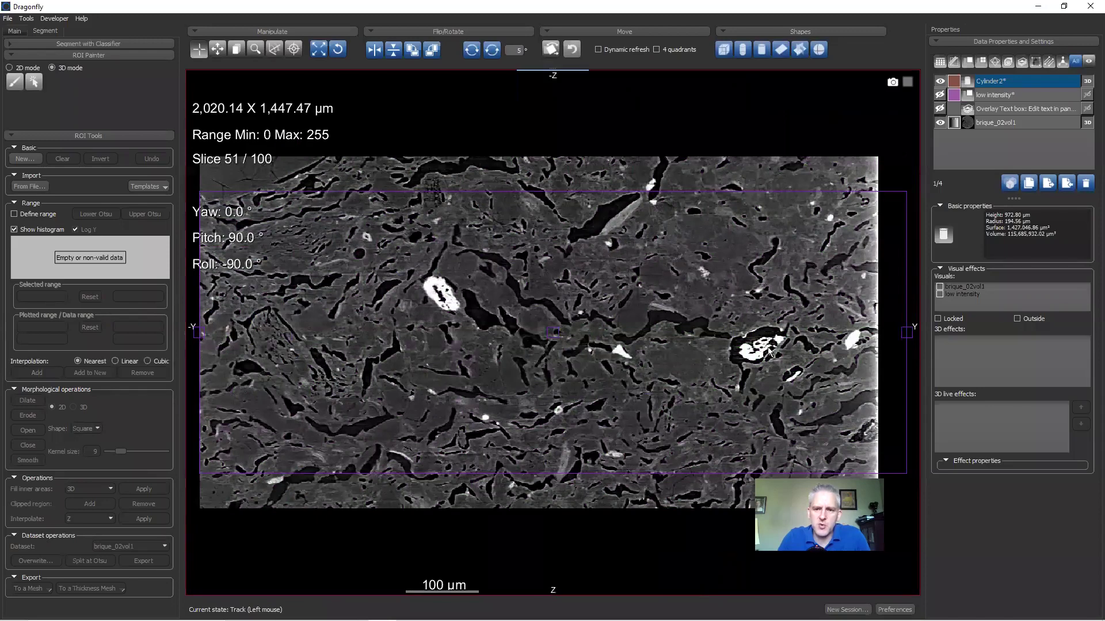
Step: Turn the cylinder upright along the Z axis and stretch it to a height of about 514 µm, spanning the full specimen depth
left_click_drag(902, 332, 519, 164)
scroll(460, 242, "down", 3)
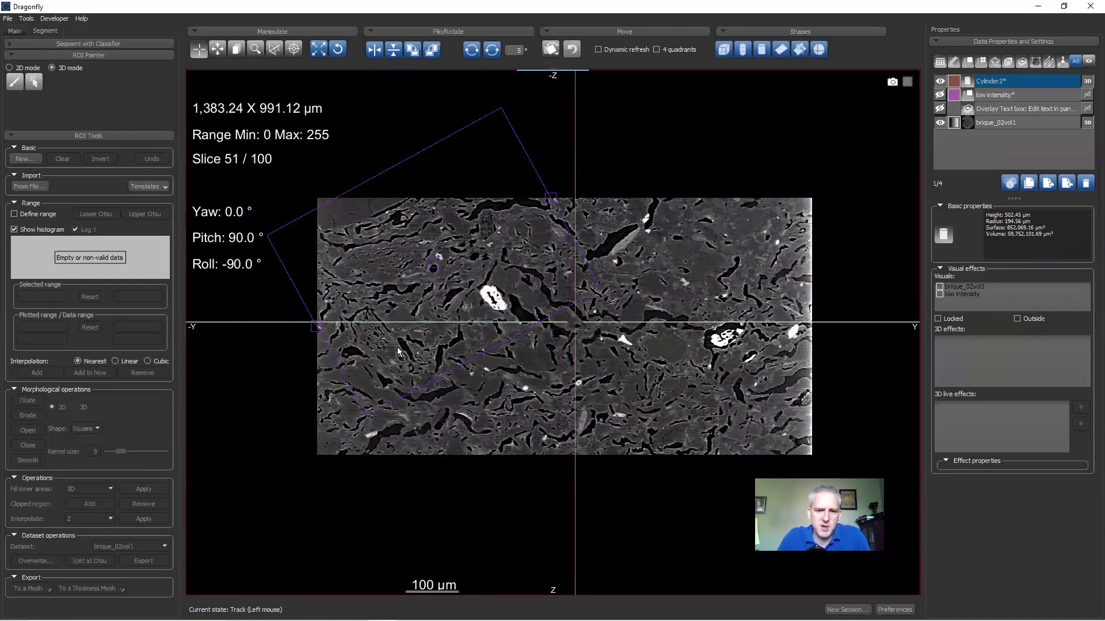
left_click_drag(337, 352, 551, 469)
key("Escape")
left_click_drag(555, 206, 555, 200)
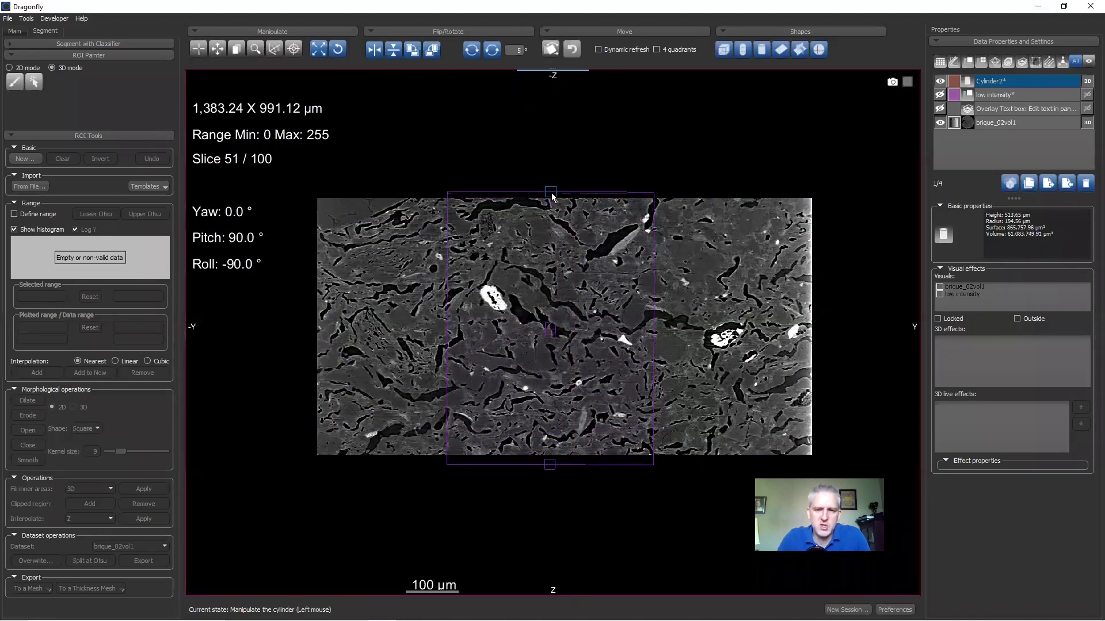
double_click(607, 264)
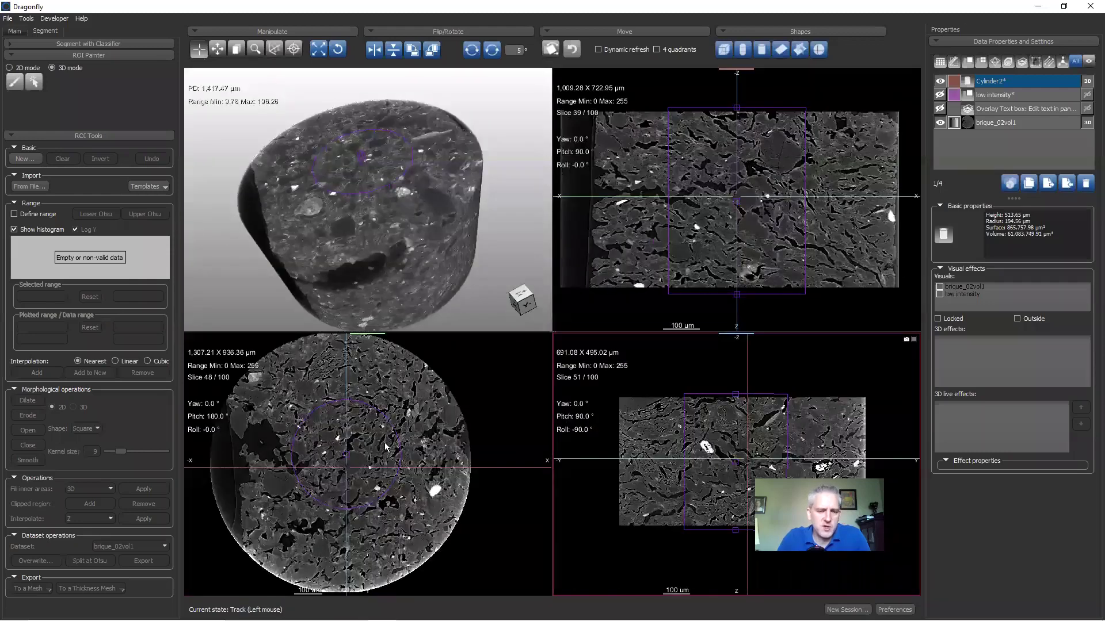
Step: Centre the cylinder on the specimen's circular cross-section and widen it to a radius of about 412 µm
double_click(349, 461)
key("Escape")
left_click_drag(507, 315, 507, 336)
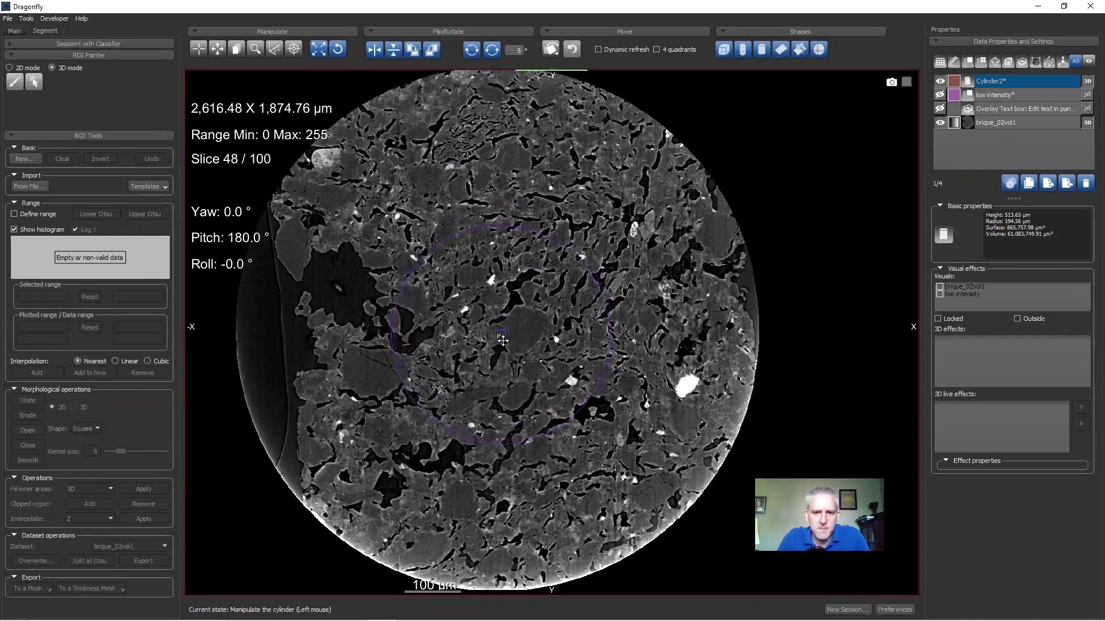
key("Escape")
key("Escape")
left_click_drag(599, 393, 694, 471)
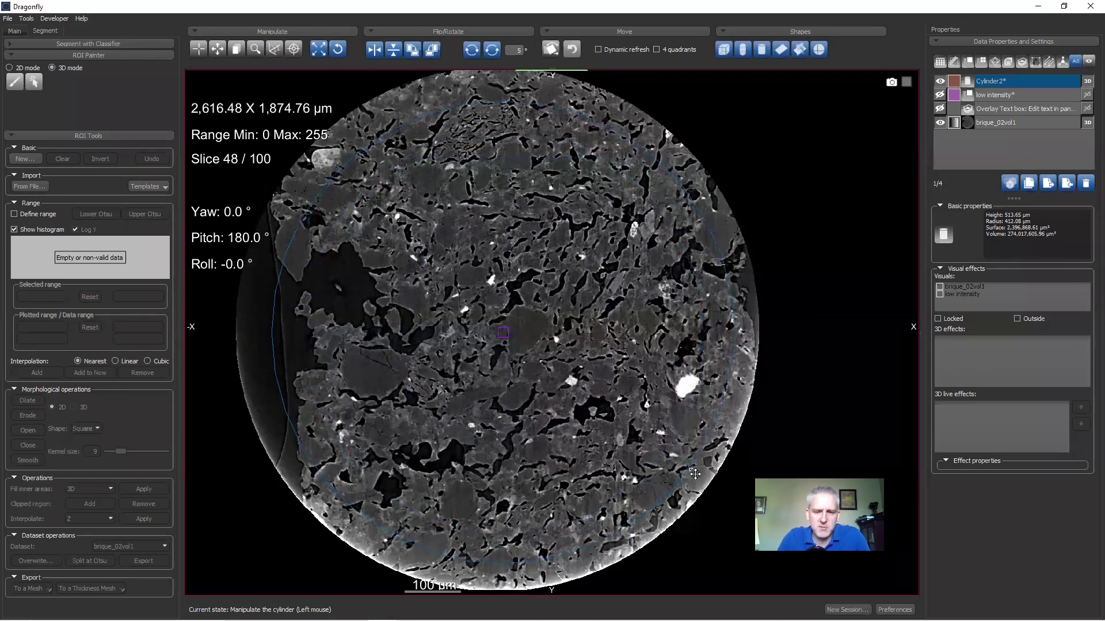
key("Escape")
double_click(563, 294)
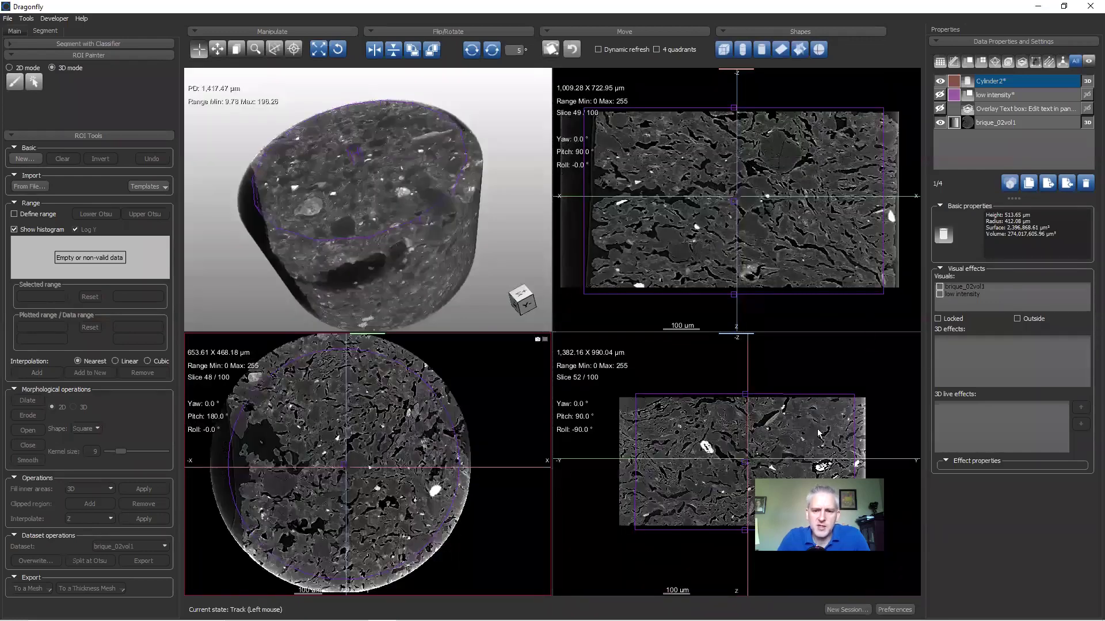
double_click(996, 81)
key("Return")
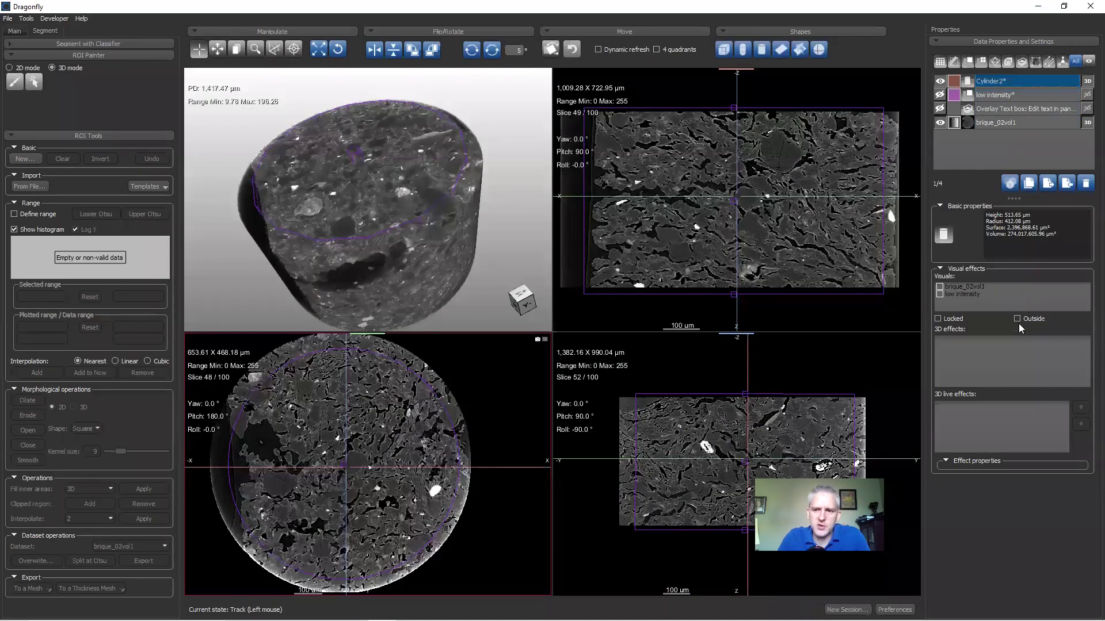
Step: Try the cylinder's Clip effect on brique_02vol1 in 3D, including the Outside option, and turn the clipping off
left_click(940, 287)
left_click(940, 347)
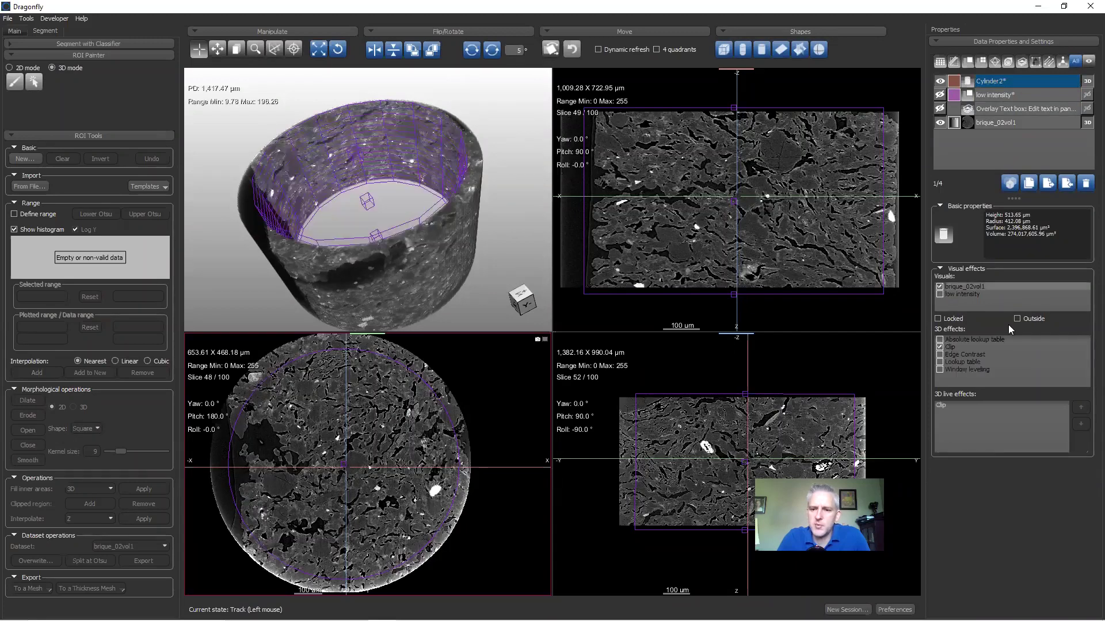
left_click(1016, 318)
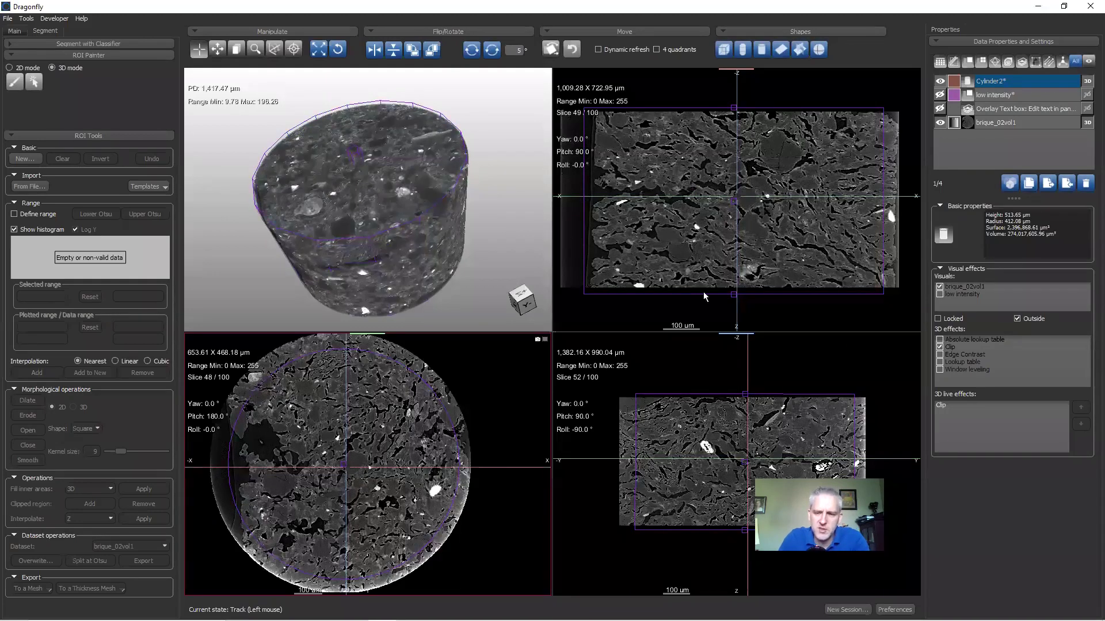
left_click(939, 347)
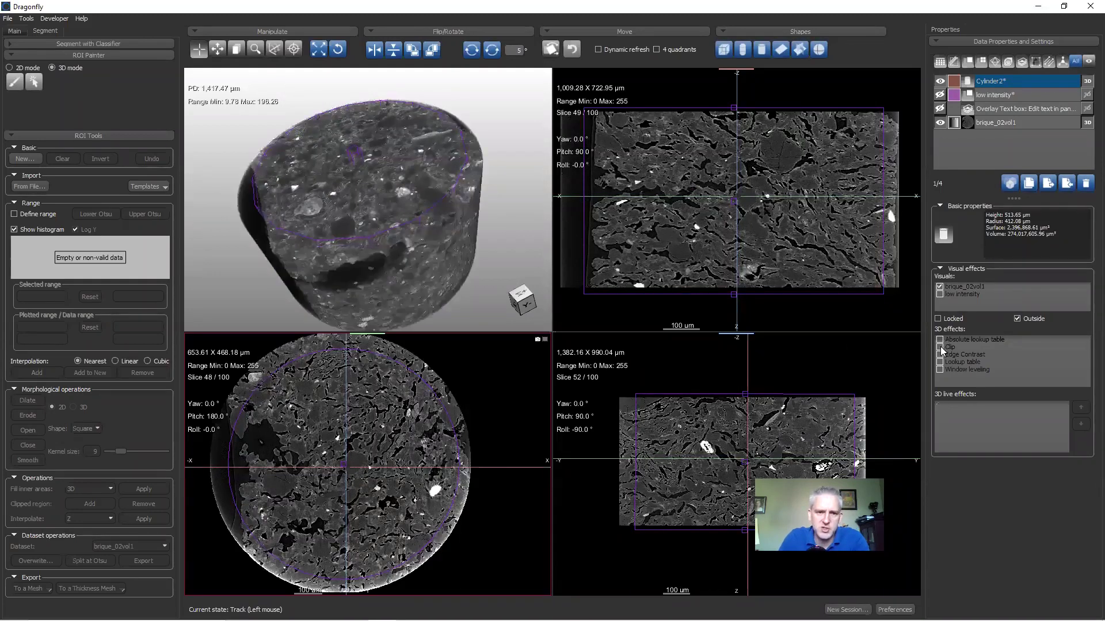
left_click(940, 348)
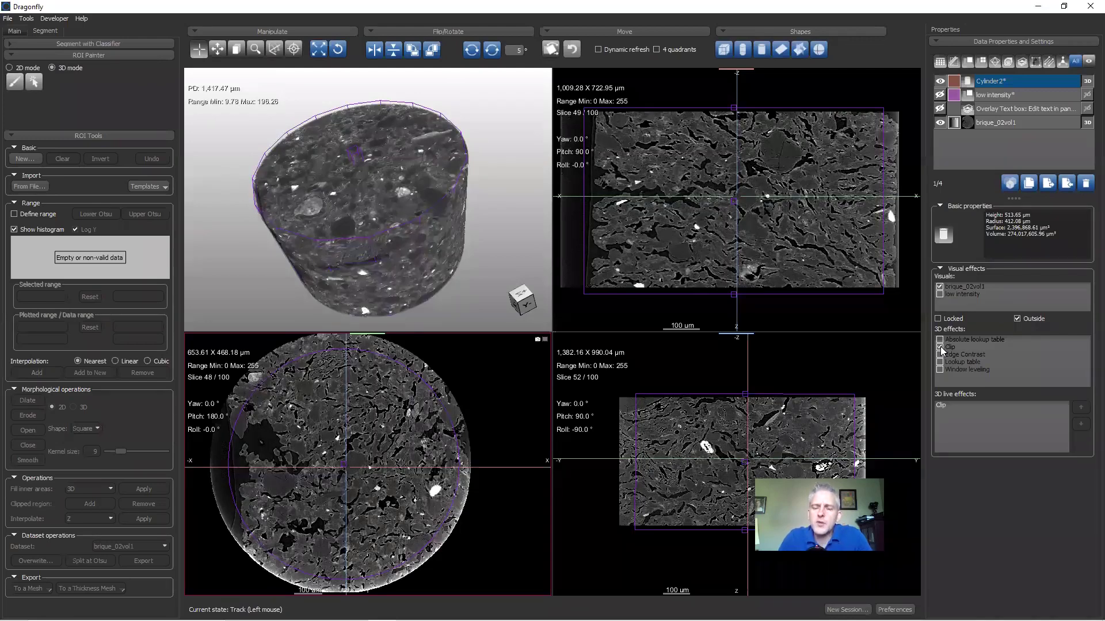
left_click(939, 347)
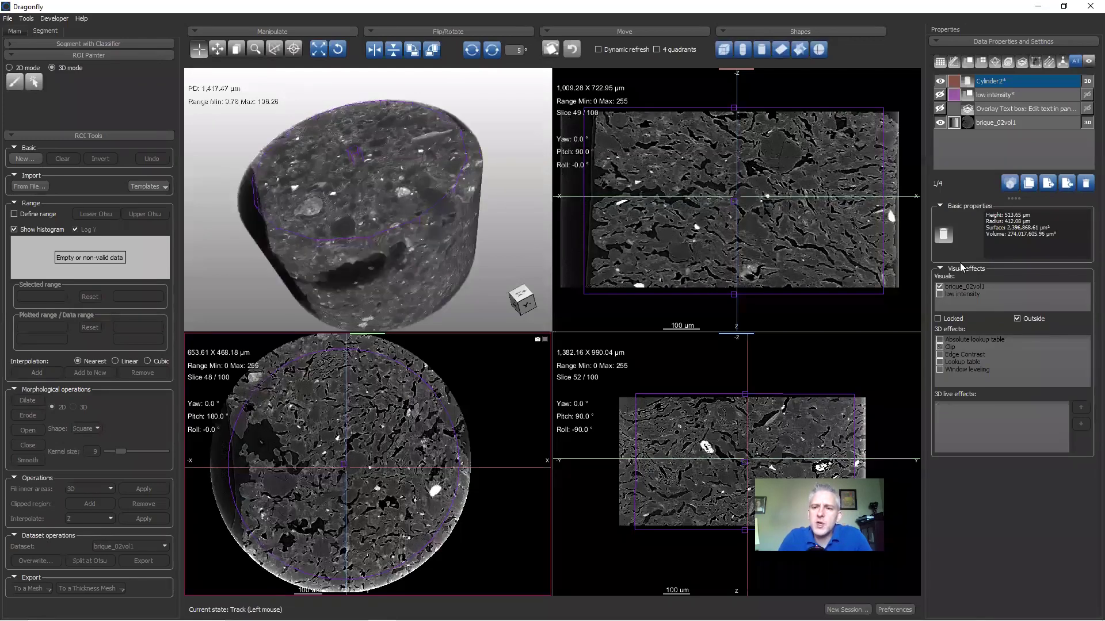
Step: Show the low intensity region, mask it with the cylinder, and check the masked region on the enlarged XY slice
left_click(940, 96)
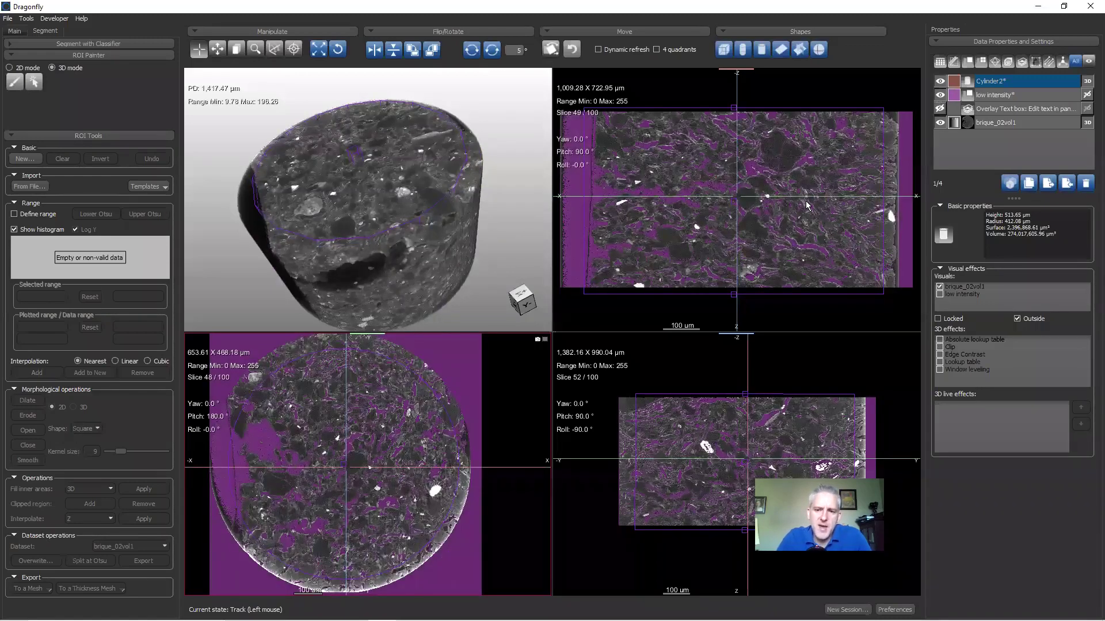
left_click(998, 95, "ctrl")
right_click(993, 83)
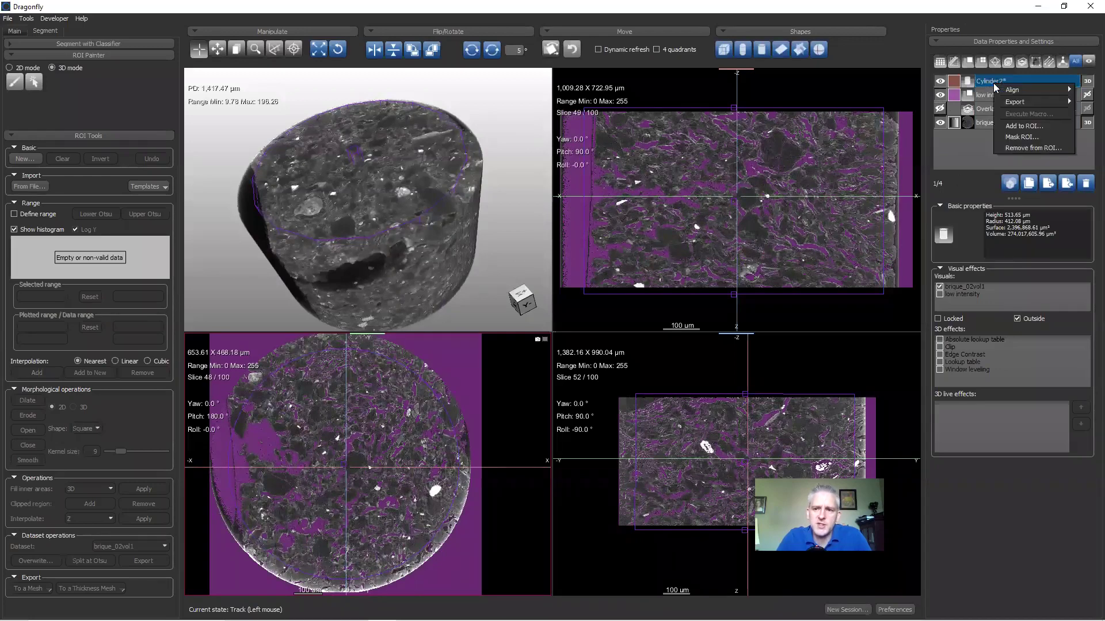
left_click(1035, 139)
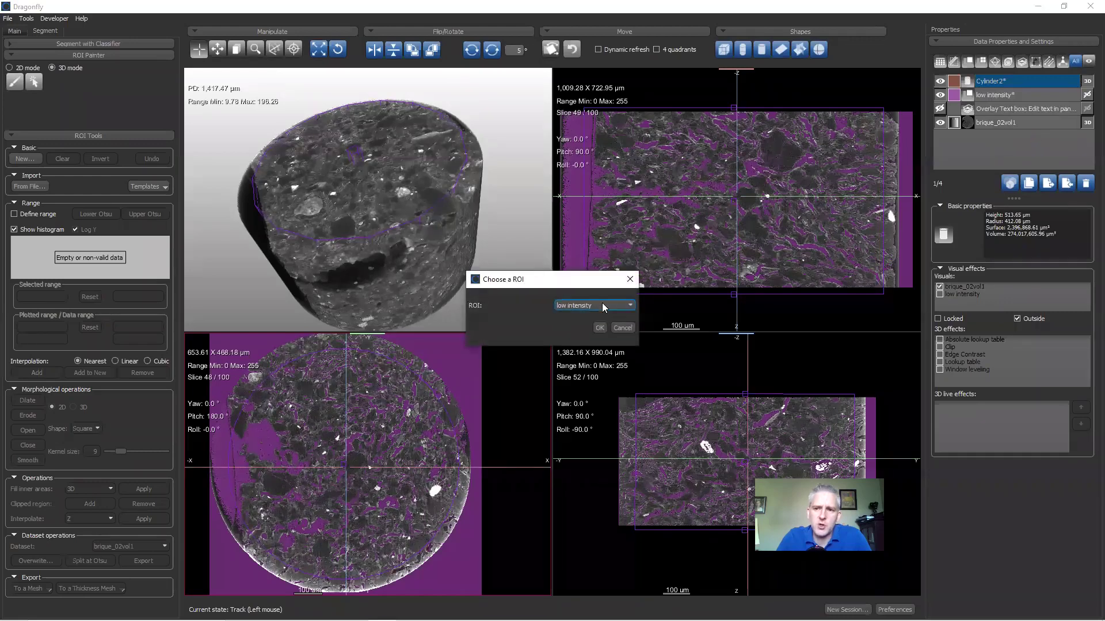
left_click(599, 327)
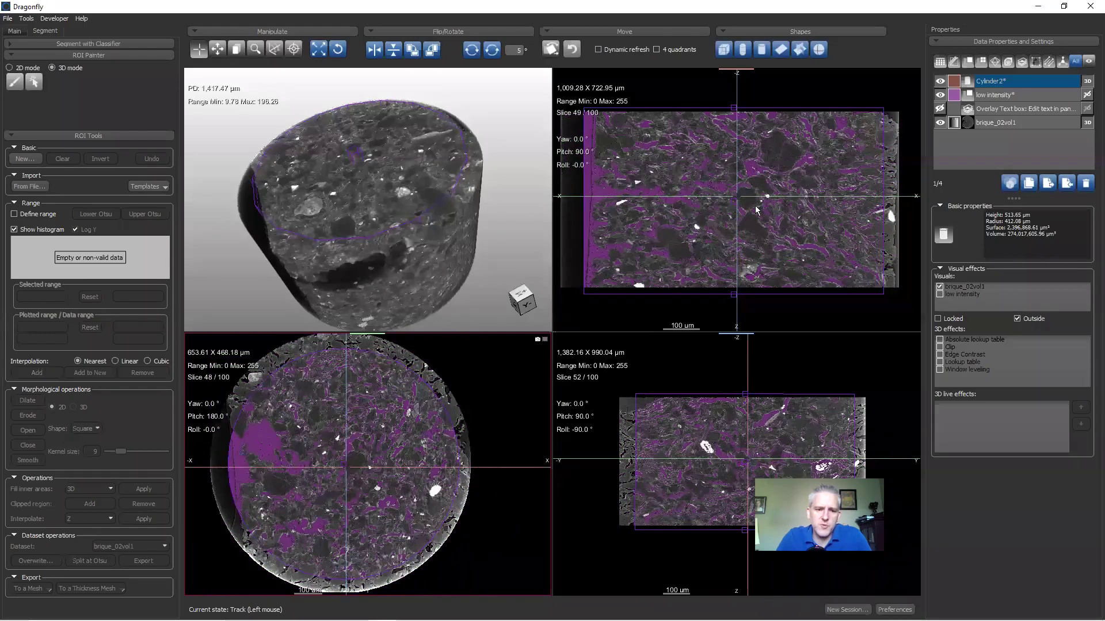
double_click(385, 424)
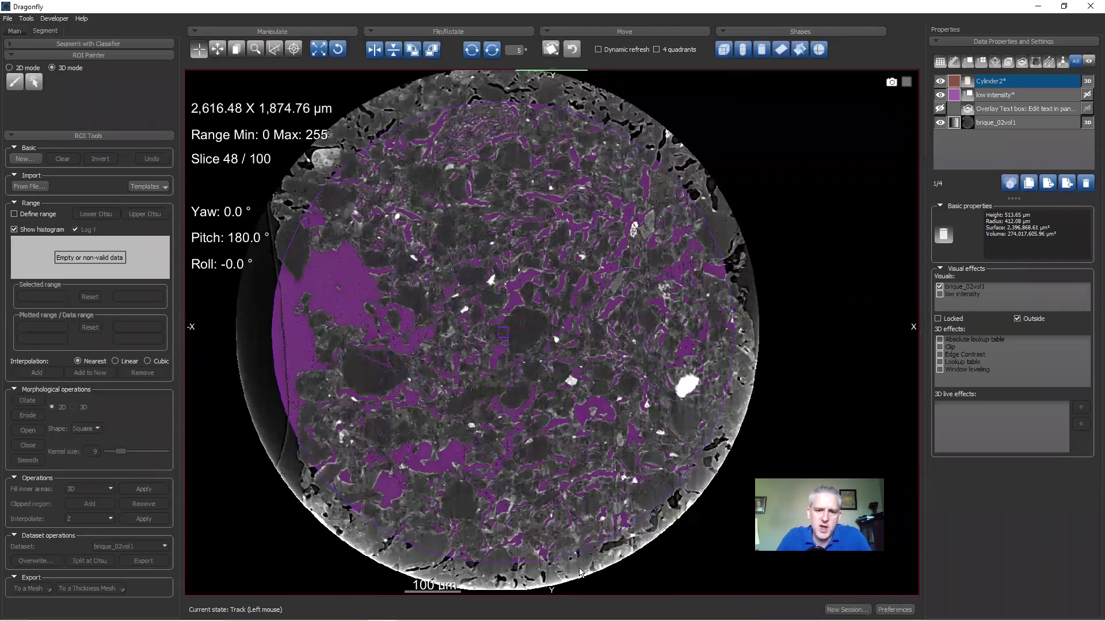
left_click(998, 95)
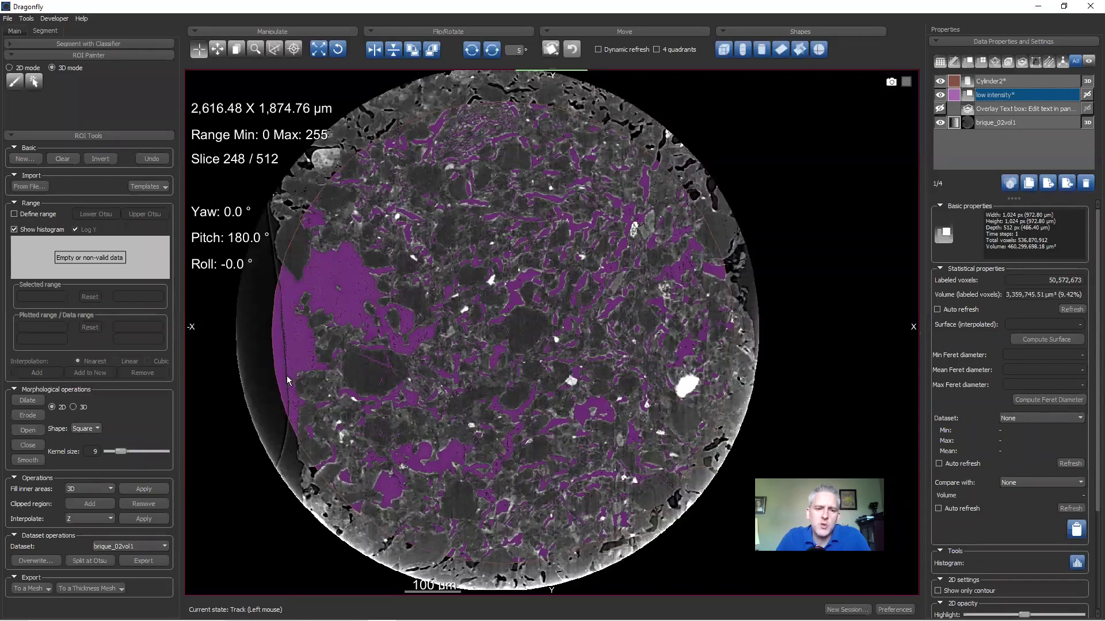
Step: Add a box shape around the dataset and hide the cylinder and the low intensity region
left_click(906, 82)
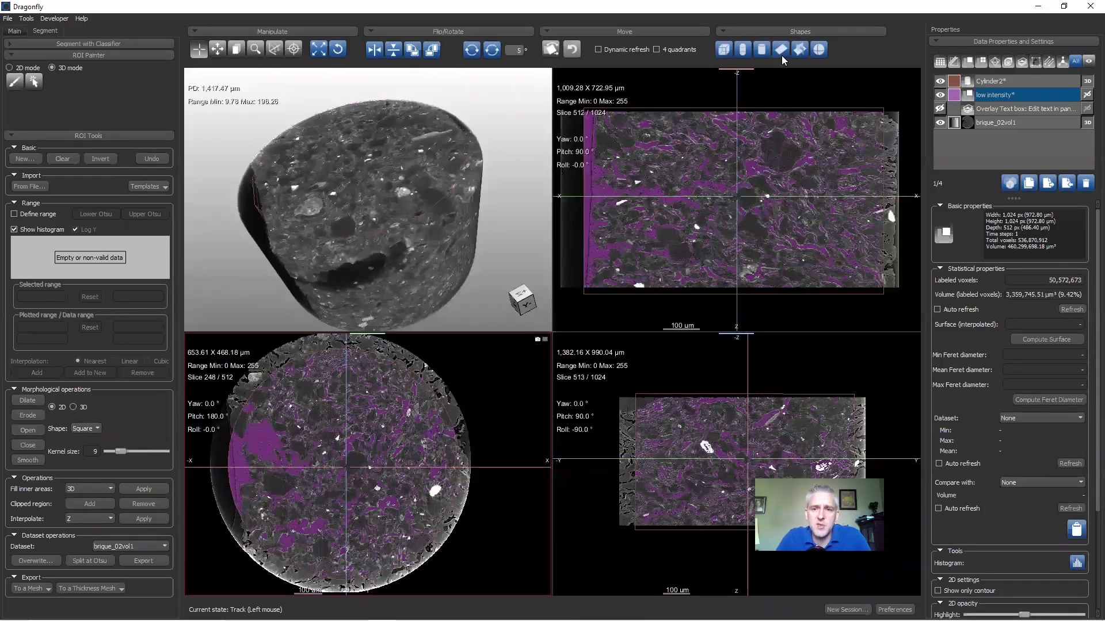
left_click(724, 50)
left_click(939, 81)
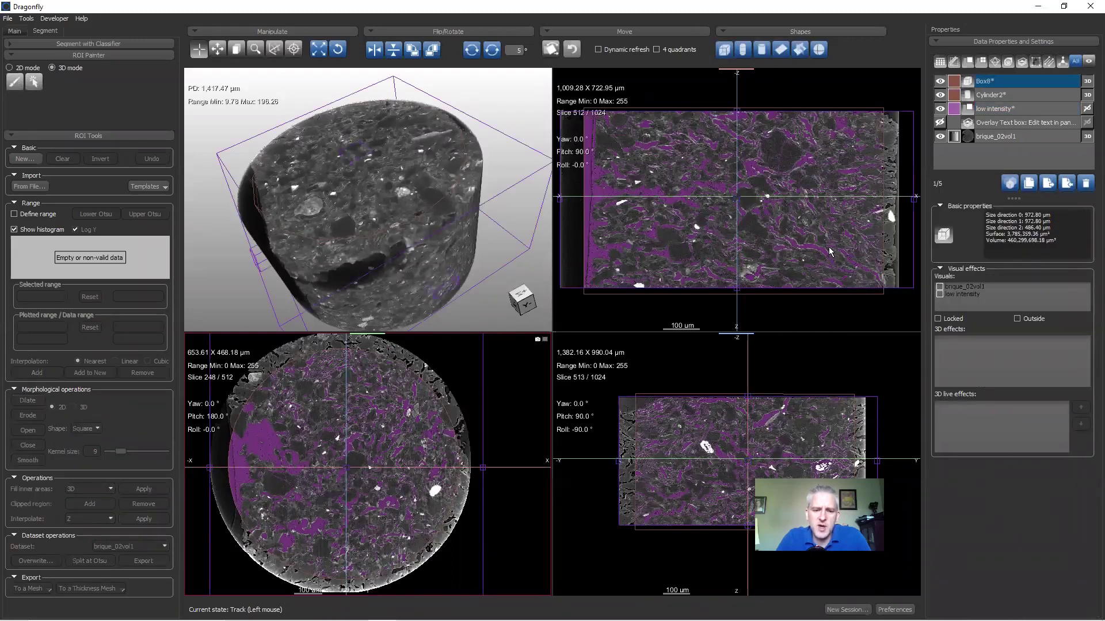
left_click(941, 96)
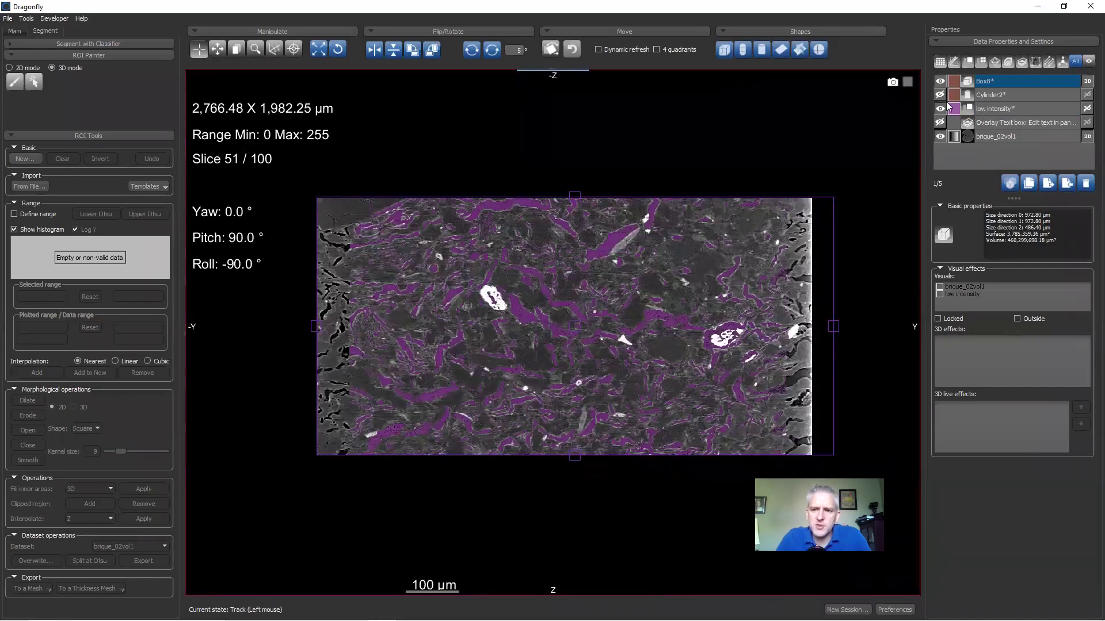
left_click(940, 109)
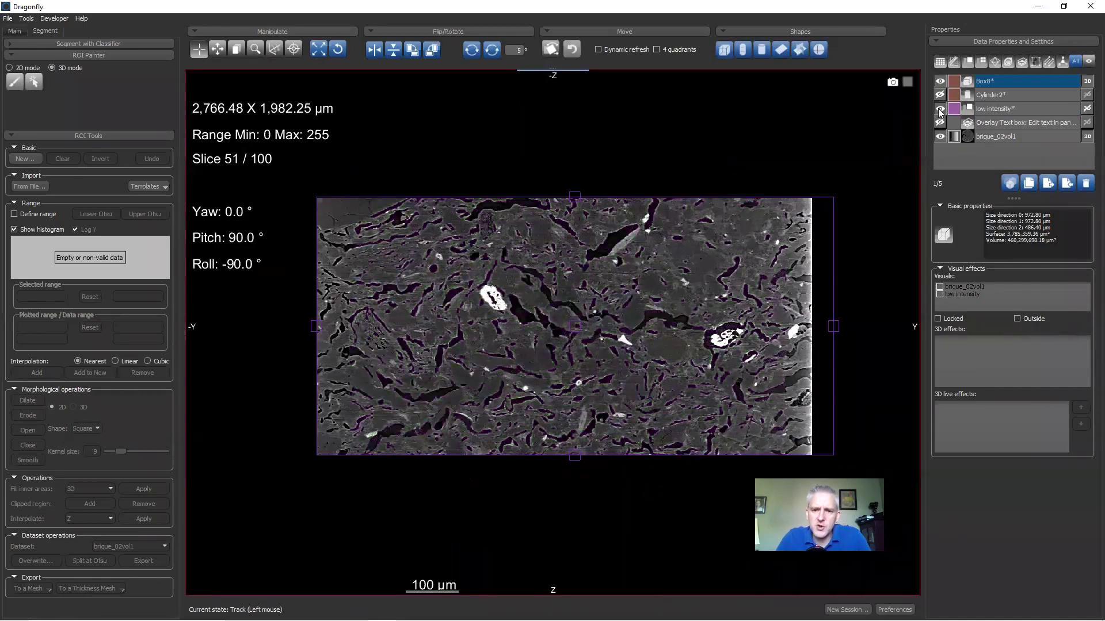
double_click(698, 275)
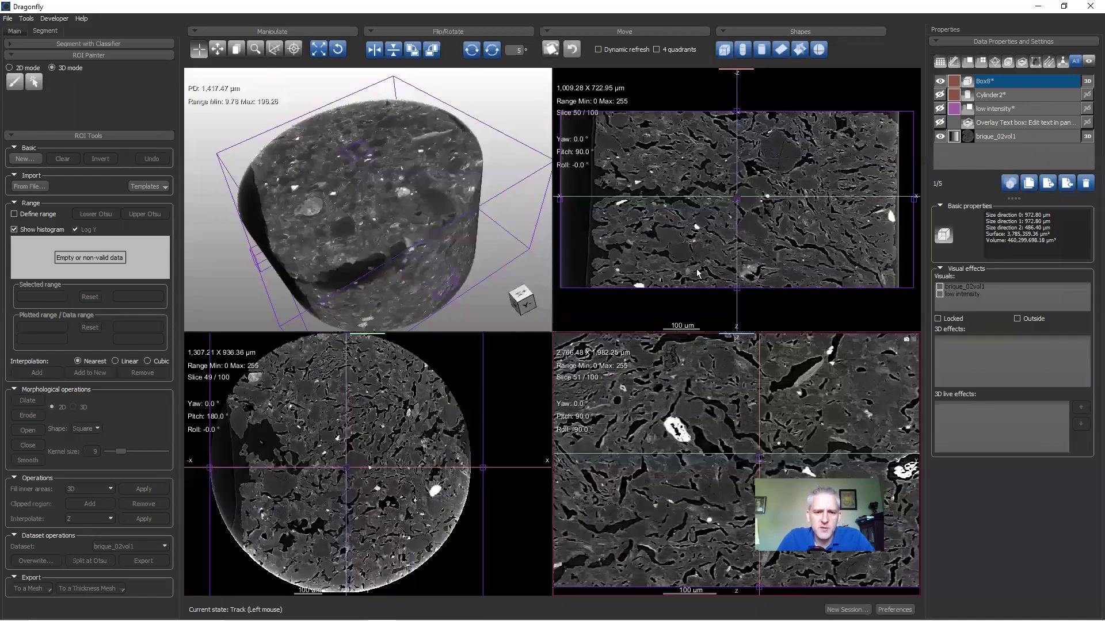
Step: Narrow the box to about 168 µm, tilt it over the dark gap along the specimen's -X edge, and show the low intensity region
double_click(403, 428)
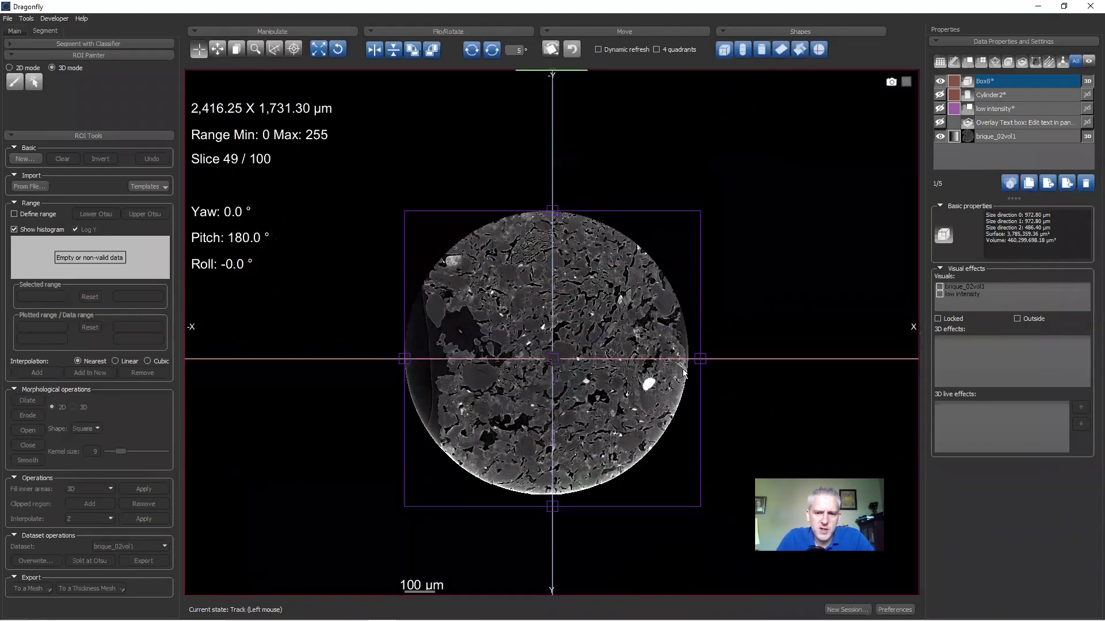
left_click_drag(701, 361, 455, 356)
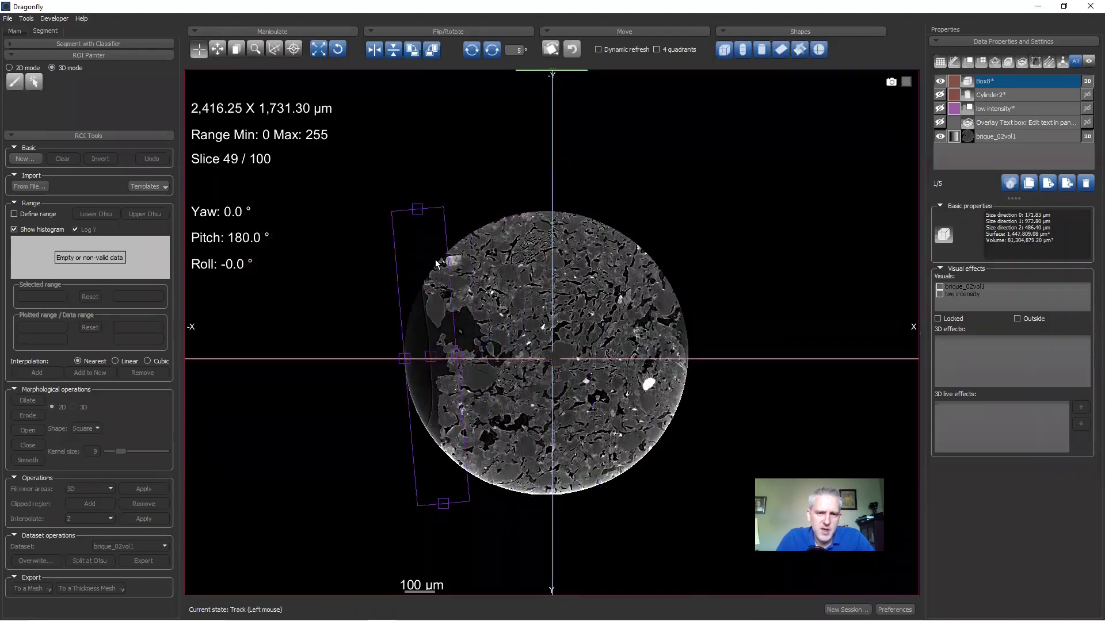
left_click_drag(447, 275, 399, 330)
left_click(940, 109)
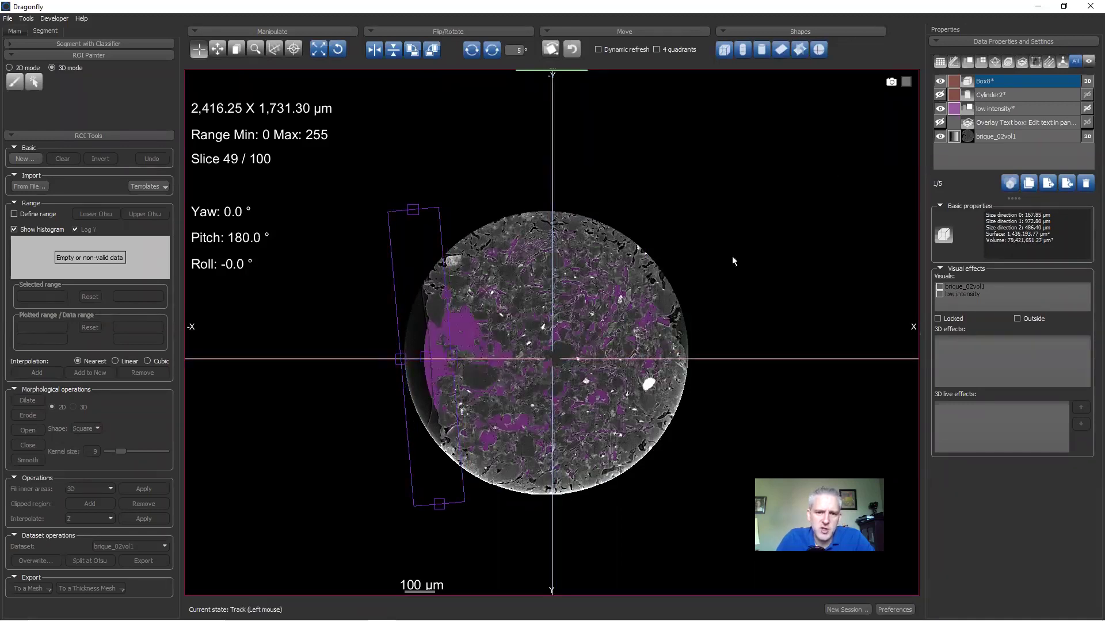
Step: Hide the low intensity region and narrow the box to about 141 µm over the gap on the enlarged XZ slice
left_click(940, 109)
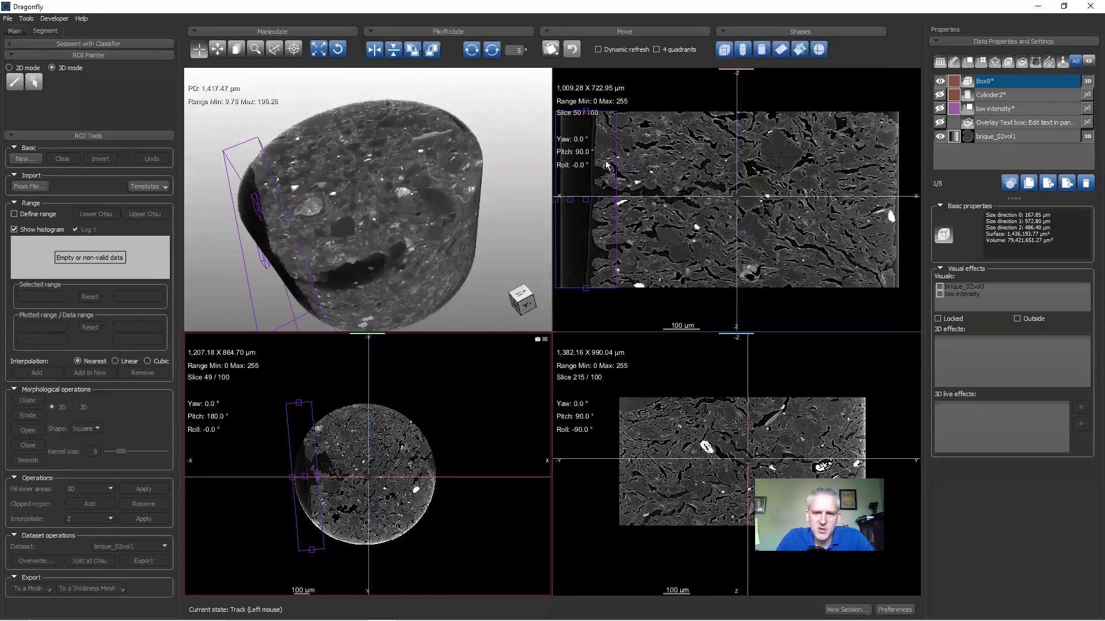
double_click(595, 171)
mouse_move(518, 270)
right_mouse_down()
mouse_move(520, 247)
mouse_move(521, 258)
right_mouse_up()
left_click_drag(293, 337, 307, 334)
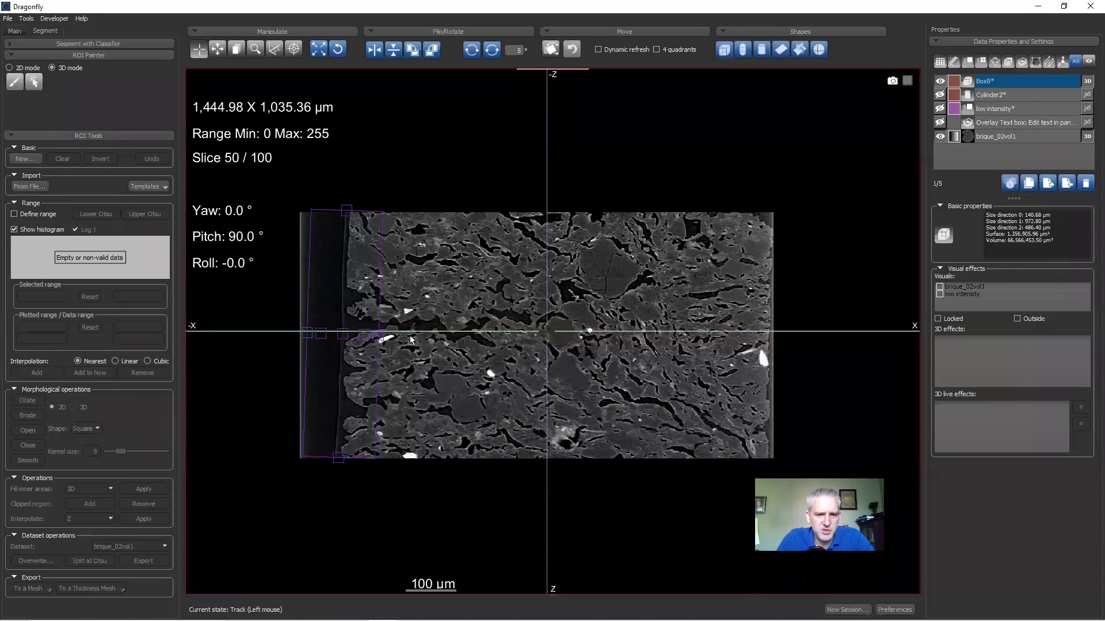
Step: Extend the box slightly beyond both Z ends of the dataset, to about 528 µm, and check it in 3D
left_click_drag(369, 459, 366, 467)
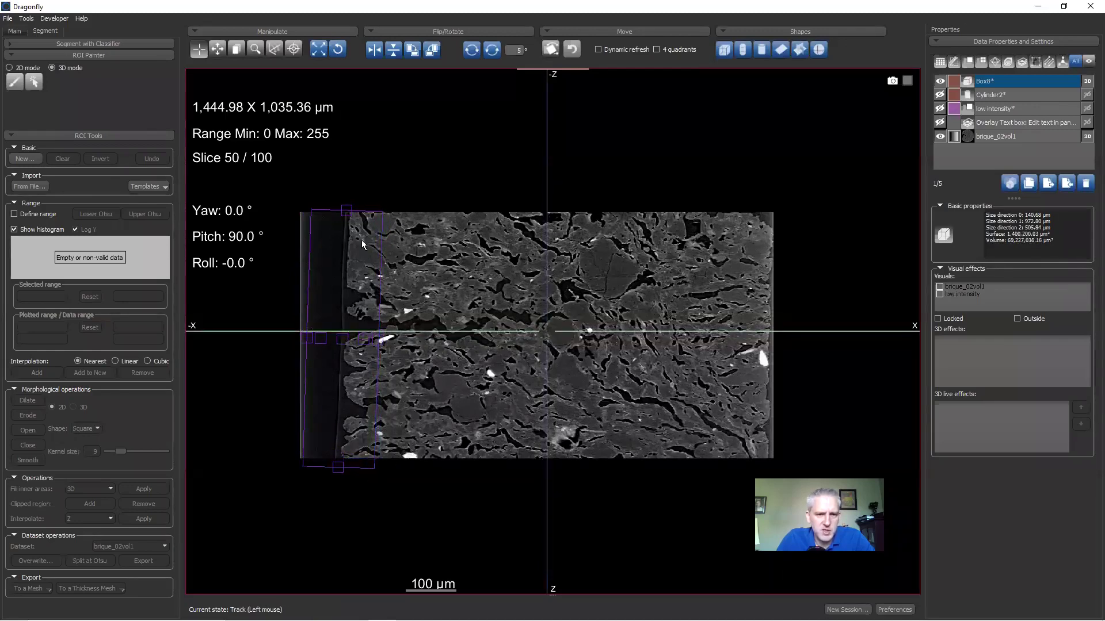
left_click_drag(366, 212, 365, 205)
double_click(583, 158)
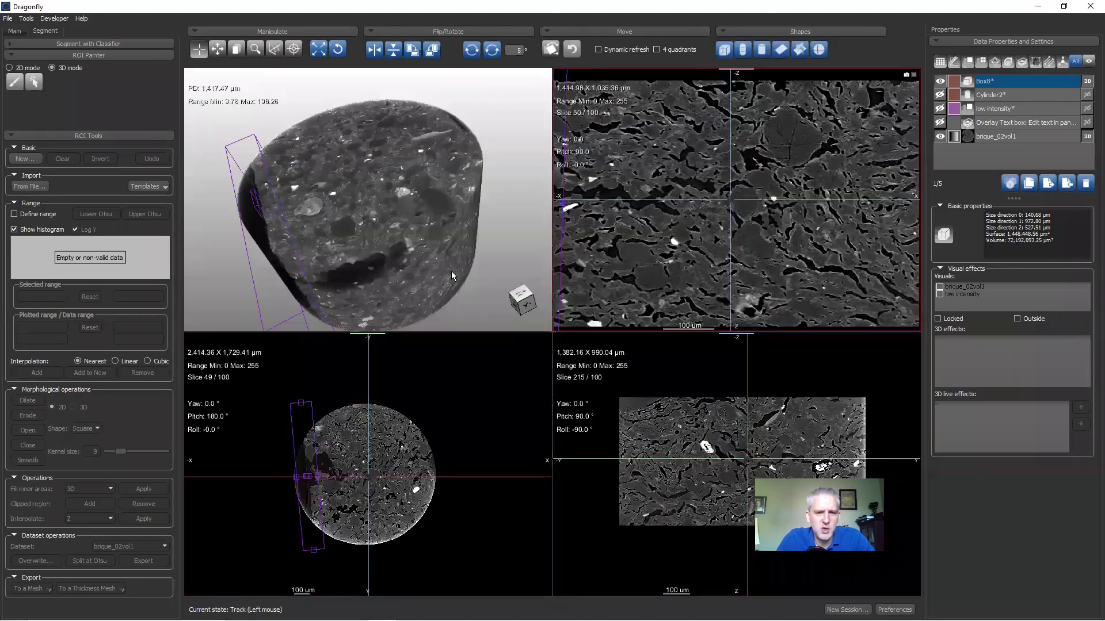
mouse_move(443, 219)
left_mouse_down()
mouse_move(493, 151)
mouse_move(451, 201)
mouse_move(450, 226)
left_mouse_up()
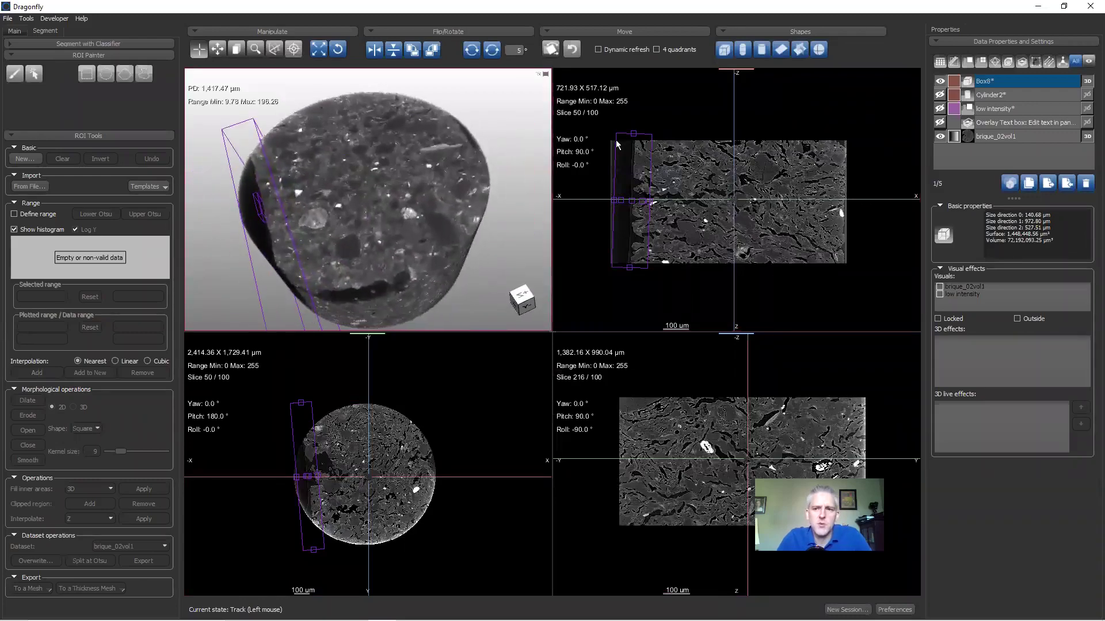
Step: Show the low intensity region and remove the box's volume from it
right_click(989, 82)
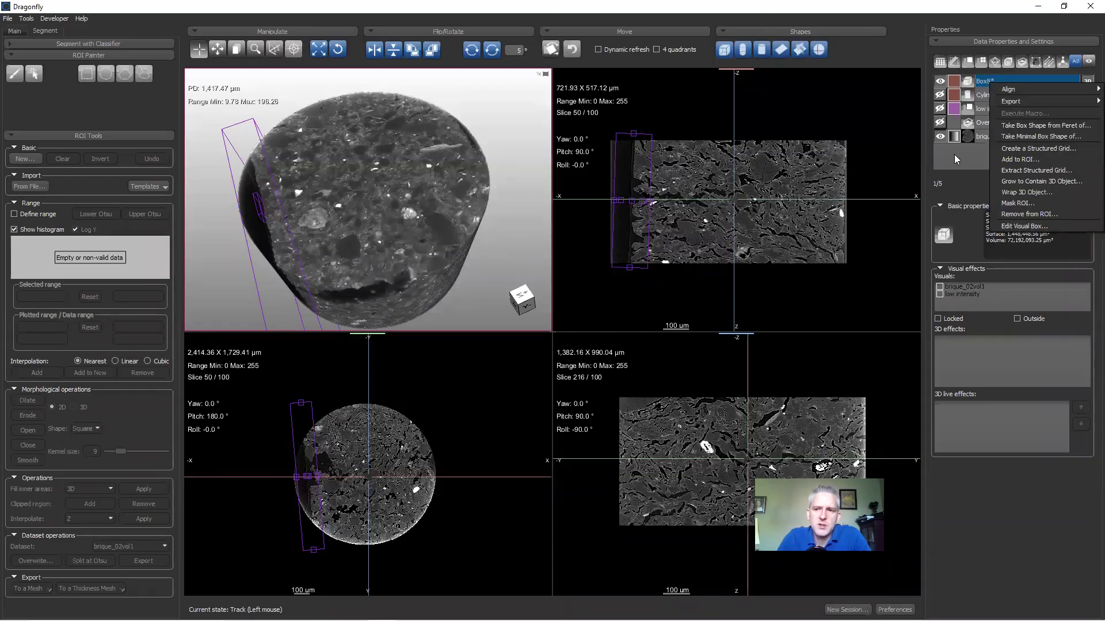
left_click(954, 154)
left_click(940, 109)
left_click(997, 80)
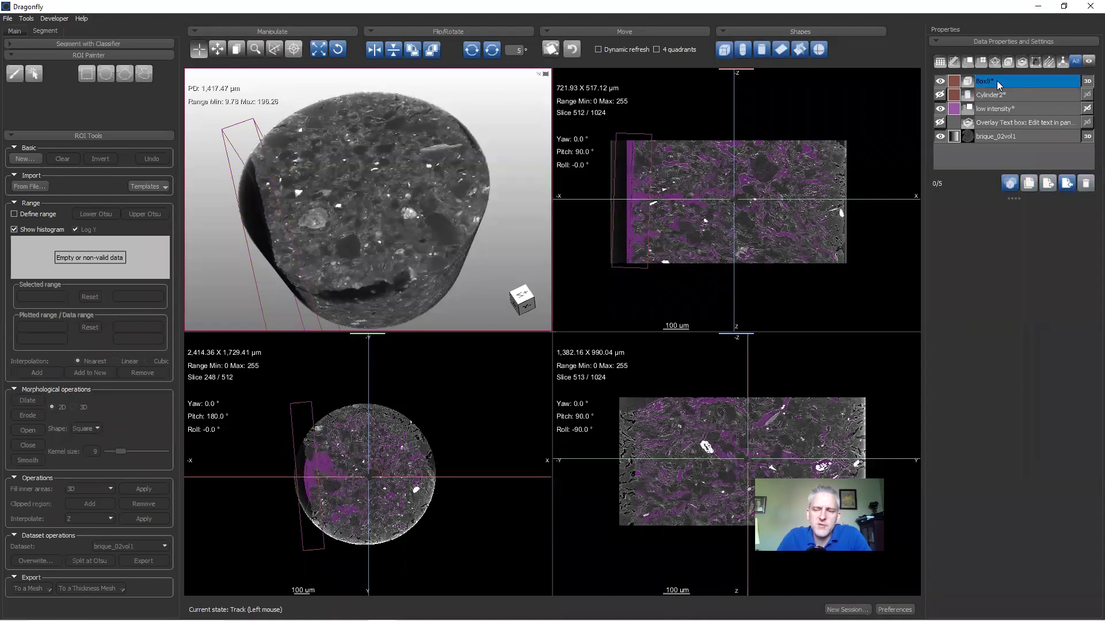
right_click(997, 81)
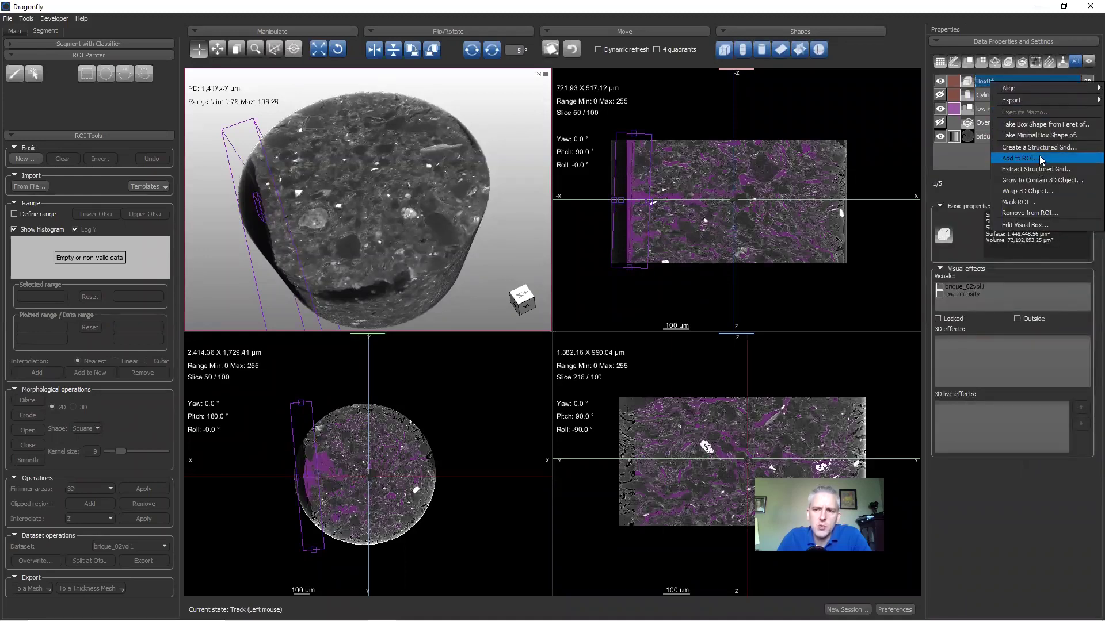
left_click(1037, 212)
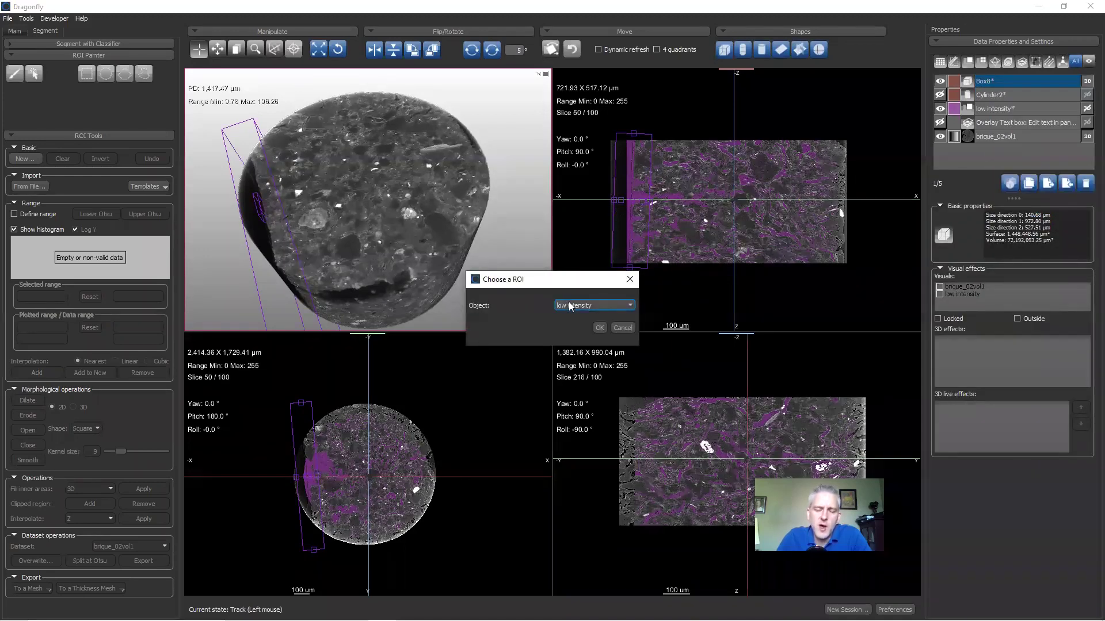
left_click(599, 328)
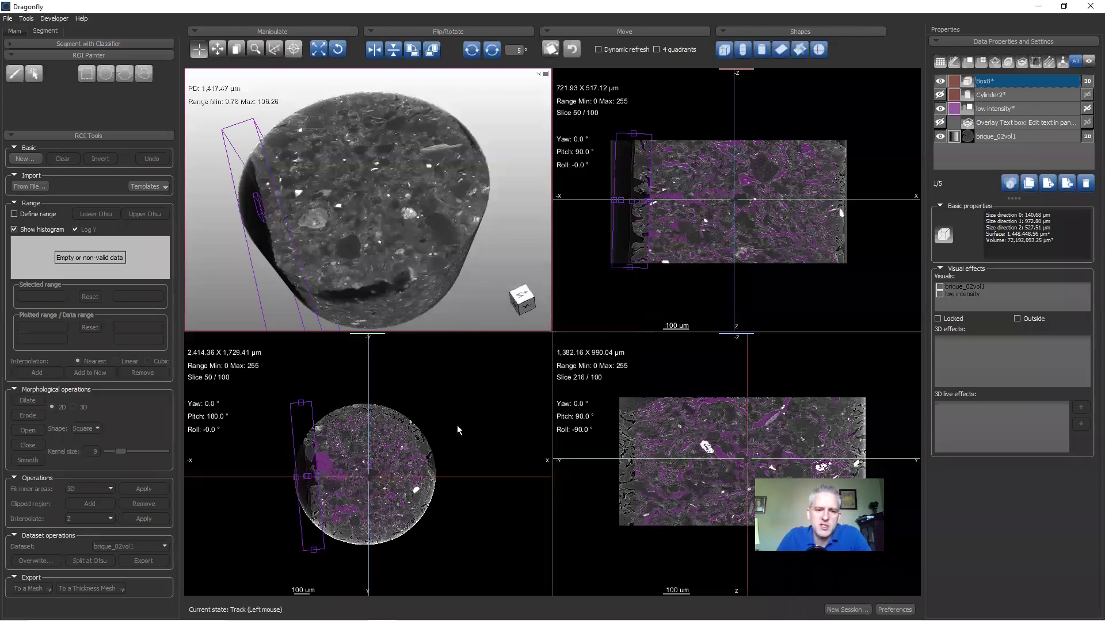
Step: Check the trimmed low intensity region on the enlarged XY slice and hide it
double_click(427, 464)
scroll(431, 455, "up", 2)
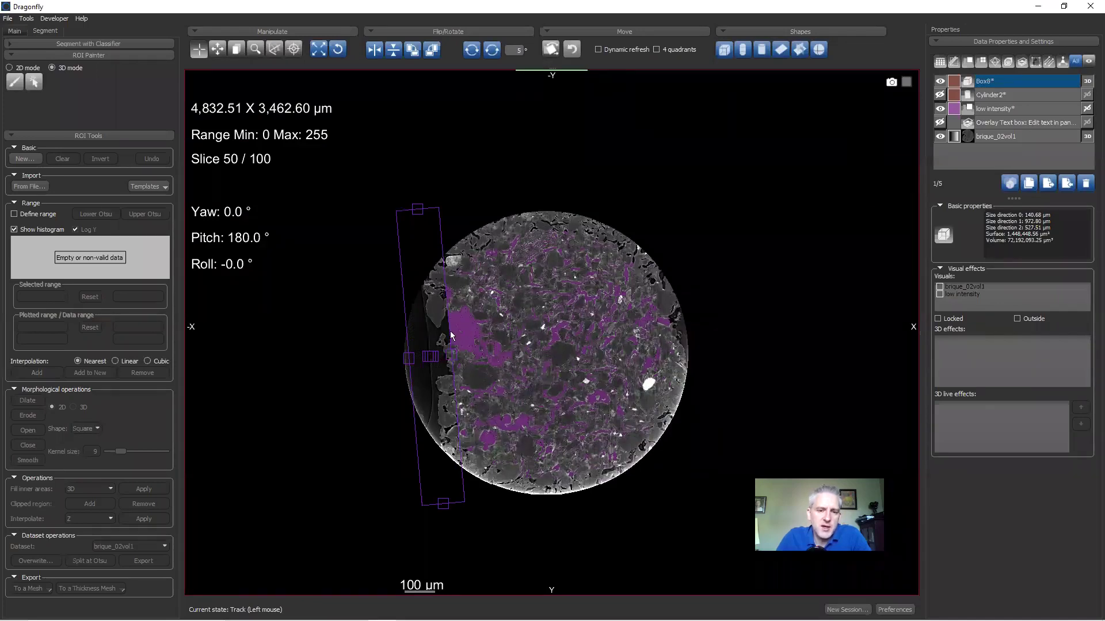
left_click(940, 109)
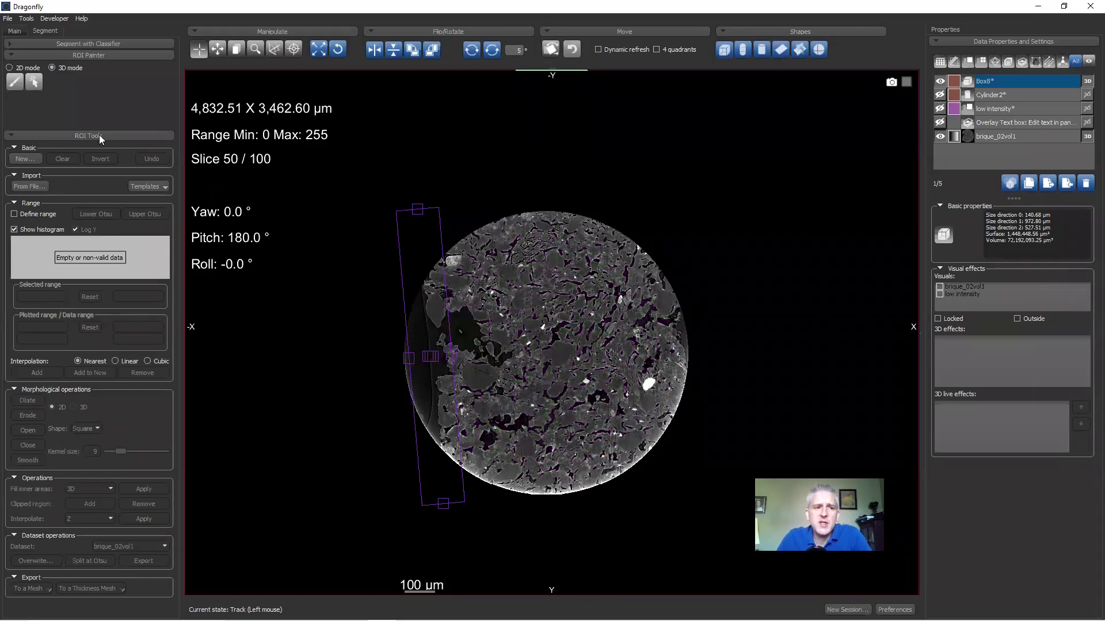
Step: Create a new region of interest named mask with the geometry of brique_02vol1
left_click(30, 158)
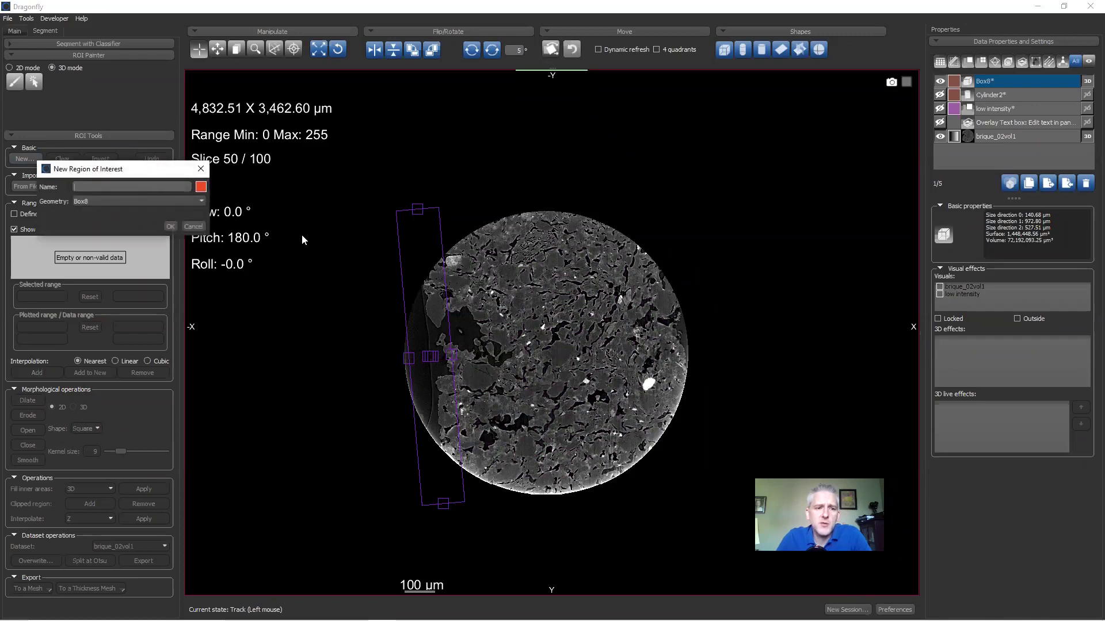
left_click(92, 203)
left_click(95, 222)
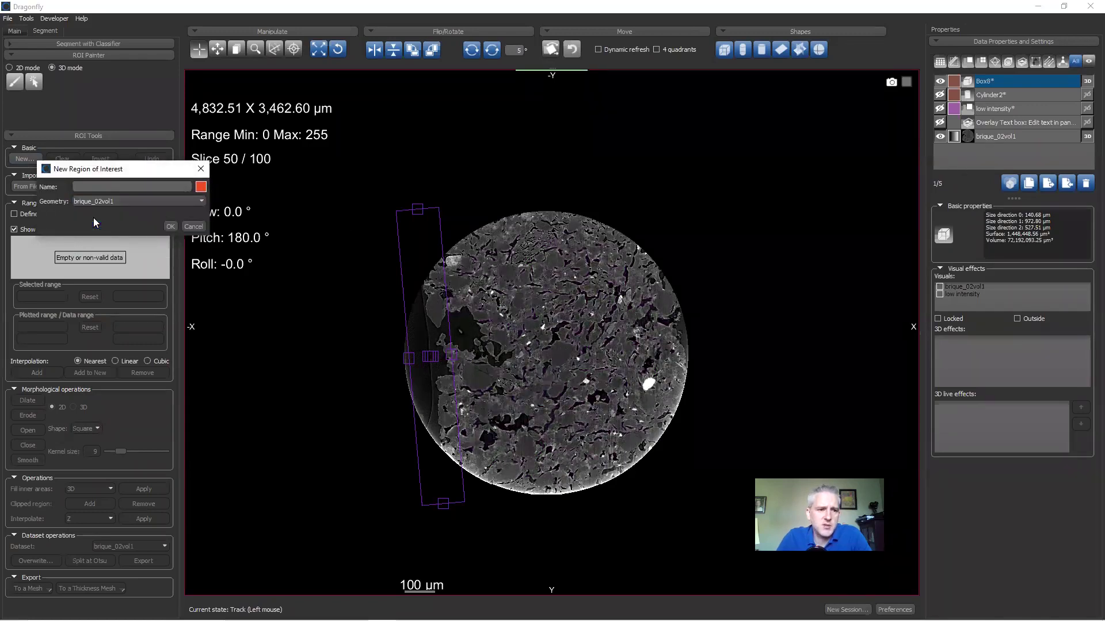
left_click(140, 187)
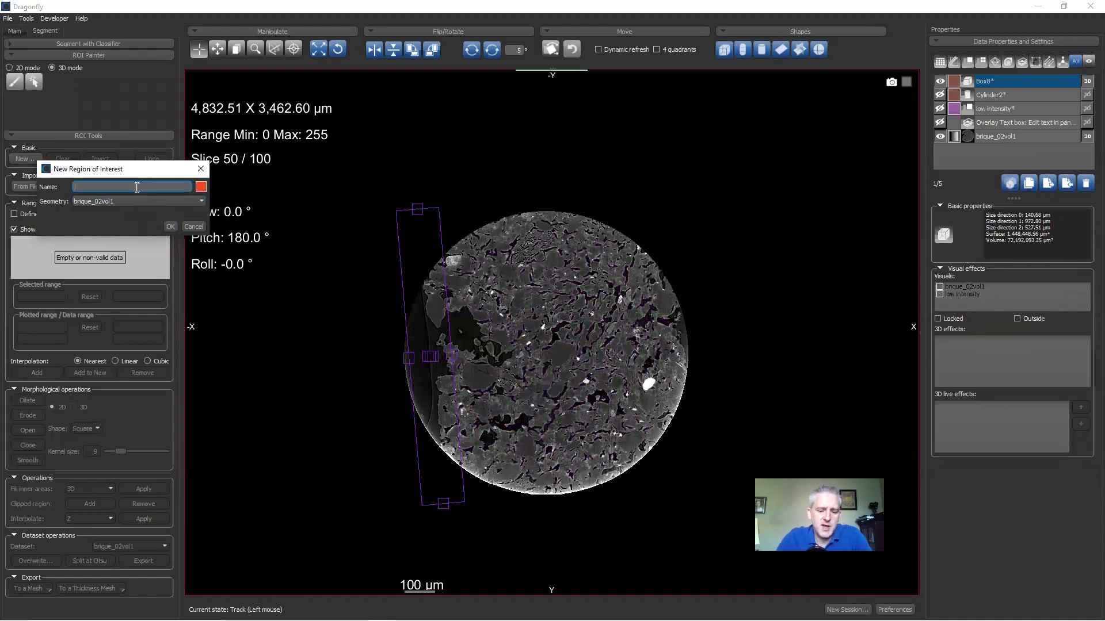
type("mask")
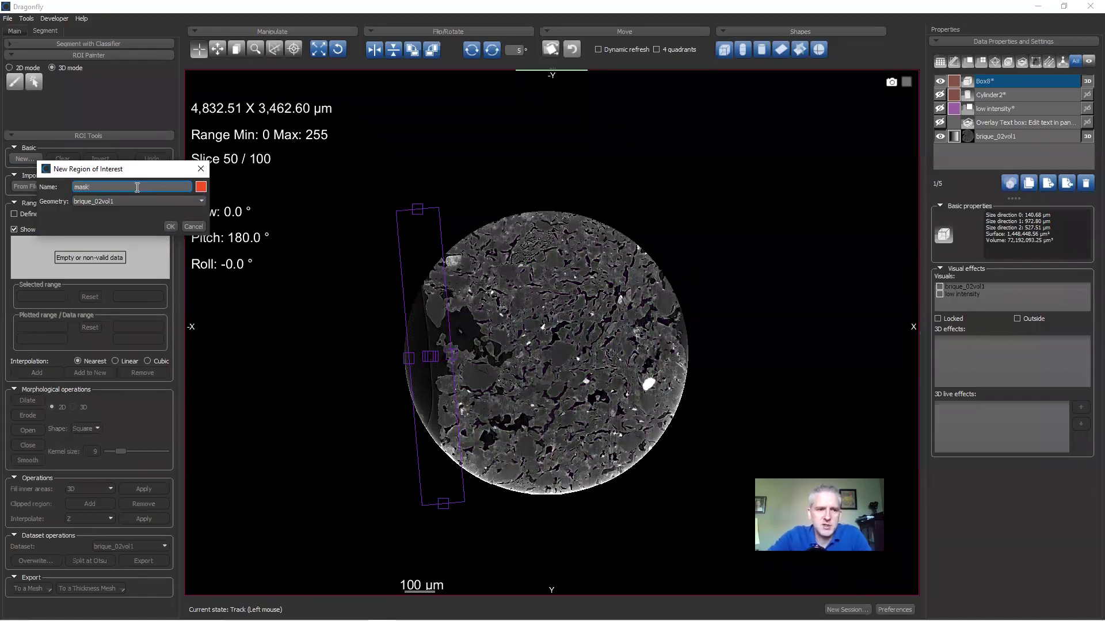
left_click(171, 226)
Step: Select the mask region together with the cylinder
left_click(1002, 150, "ctrl")
left_click(990, 109, "ctrl")
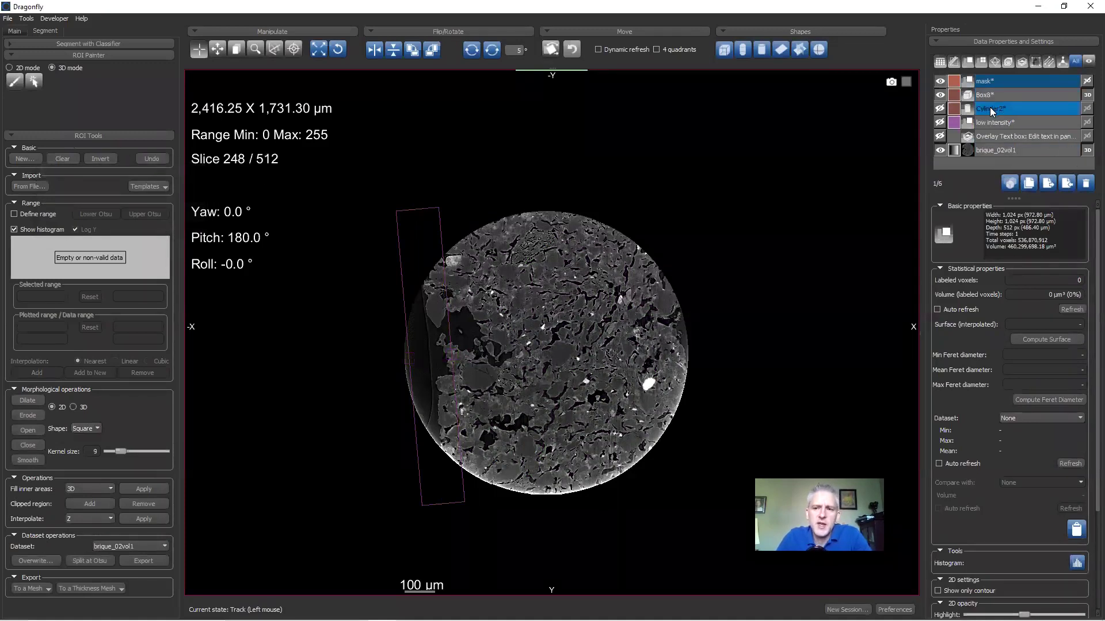
Step: Add the Cylinder2 shape's volume to the mask ROI
left_click(990, 107)
right_click(990, 107)
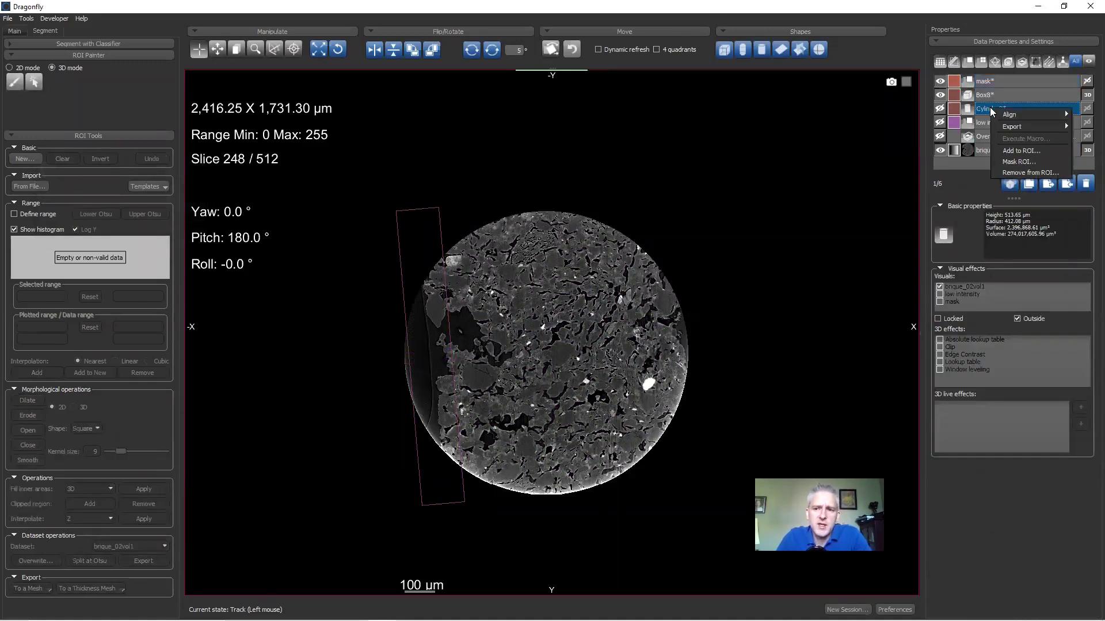
left_click(1028, 151)
left_click(582, 306)
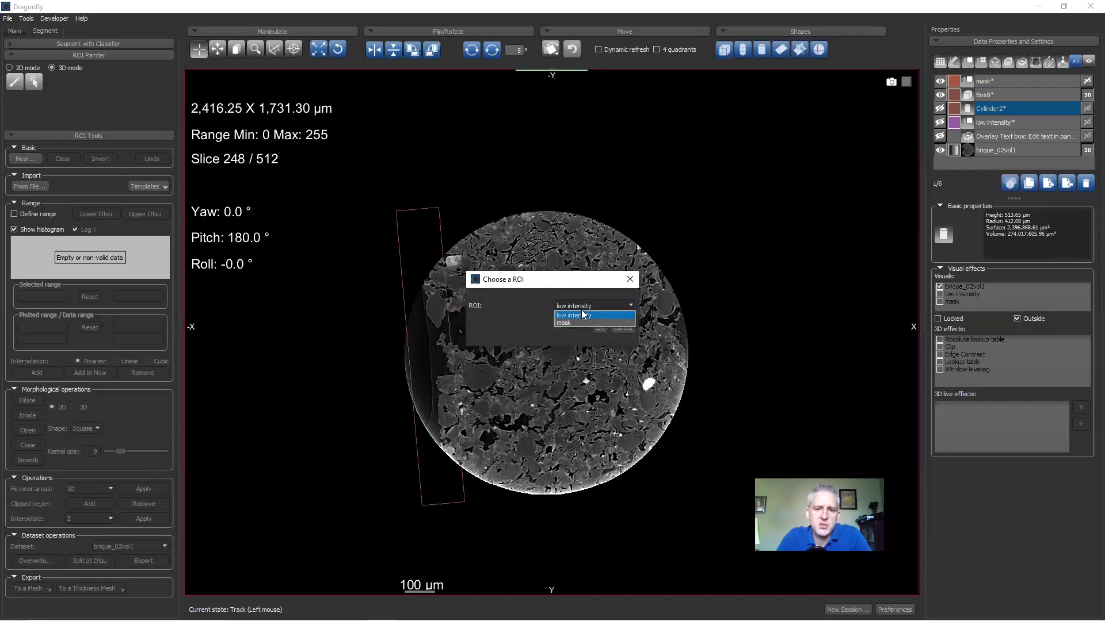
left_click(578, 323)
left_click(597, 329)
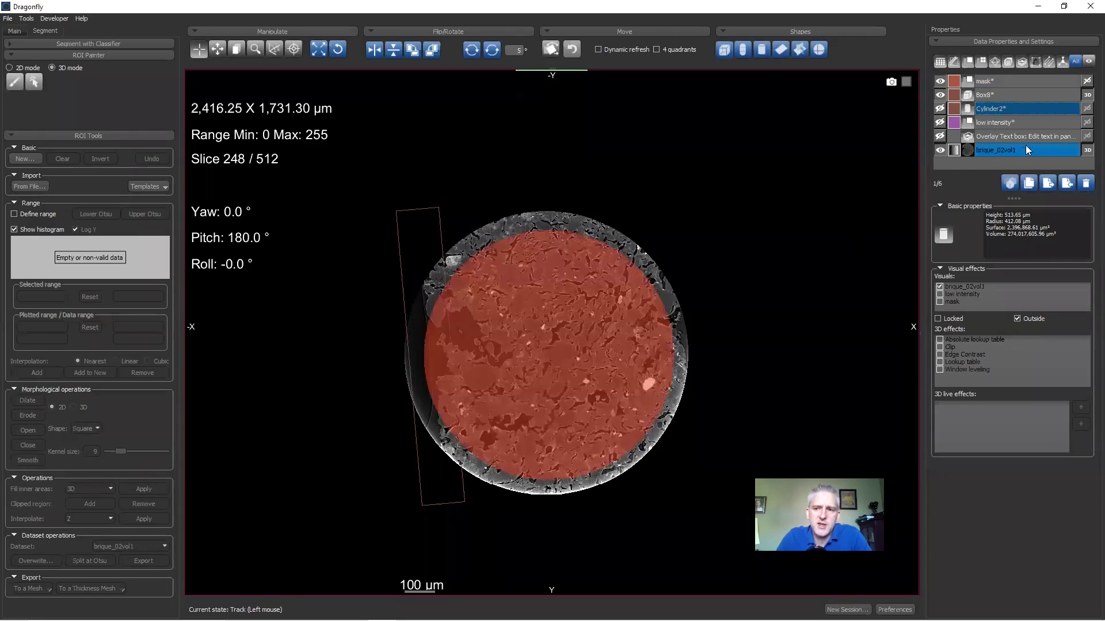
Step: Remove the volume of the box shape along the sample's dark edge from the mask ROI
left_click(986, 96, "ctrl")
left_click(985, 94)
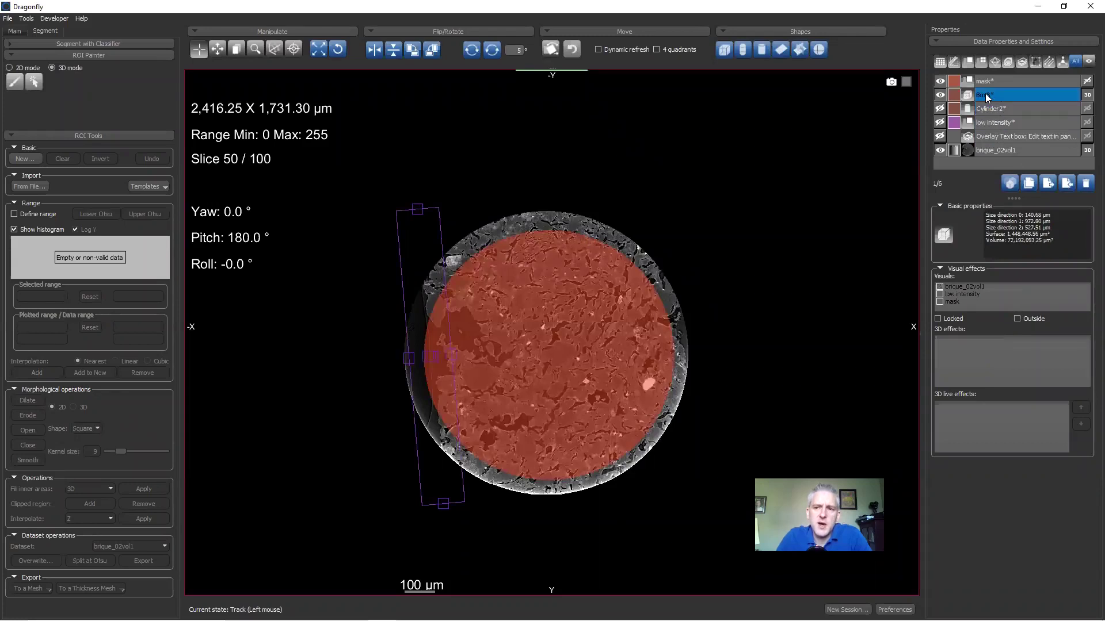
right_click(985, 93)
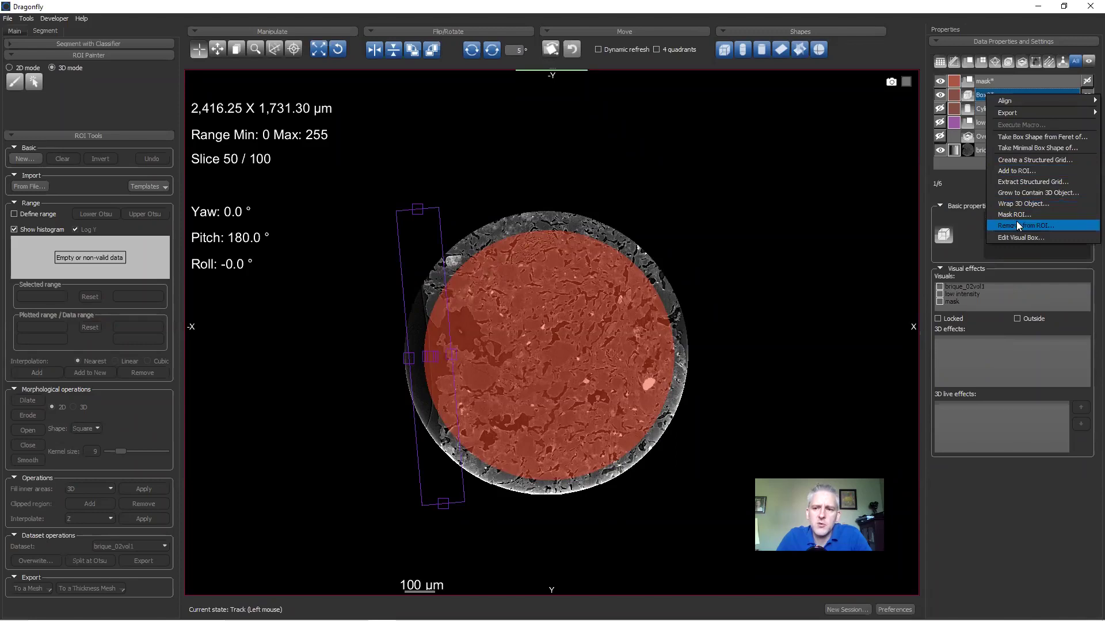
left_click(1035, 225)
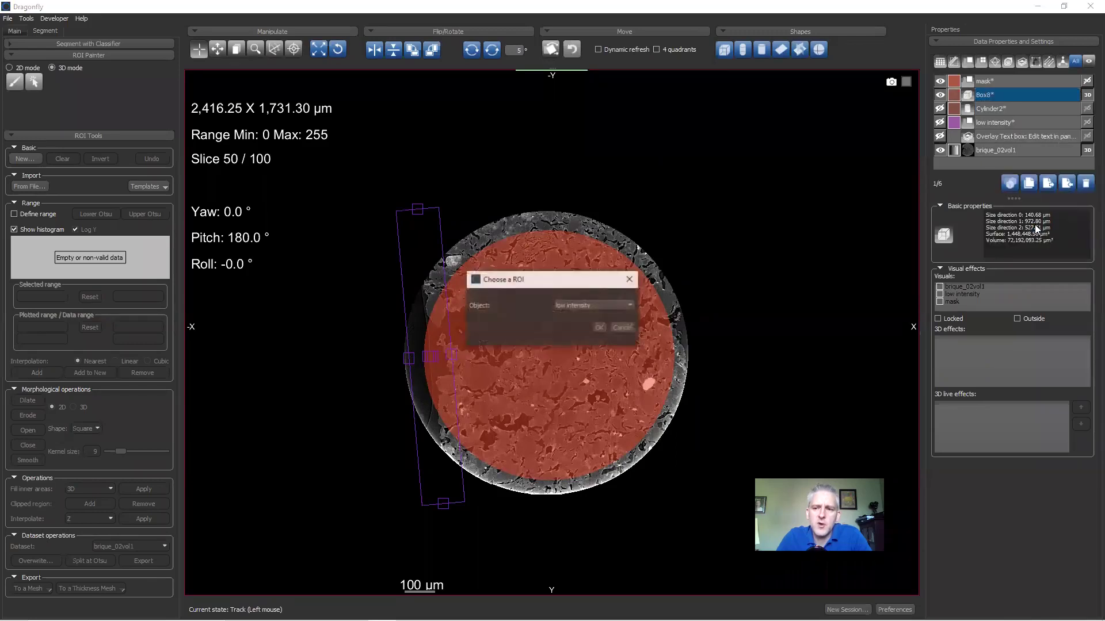
left_click(598, 305)
left_click(580, 322)
left_click(598, 327)
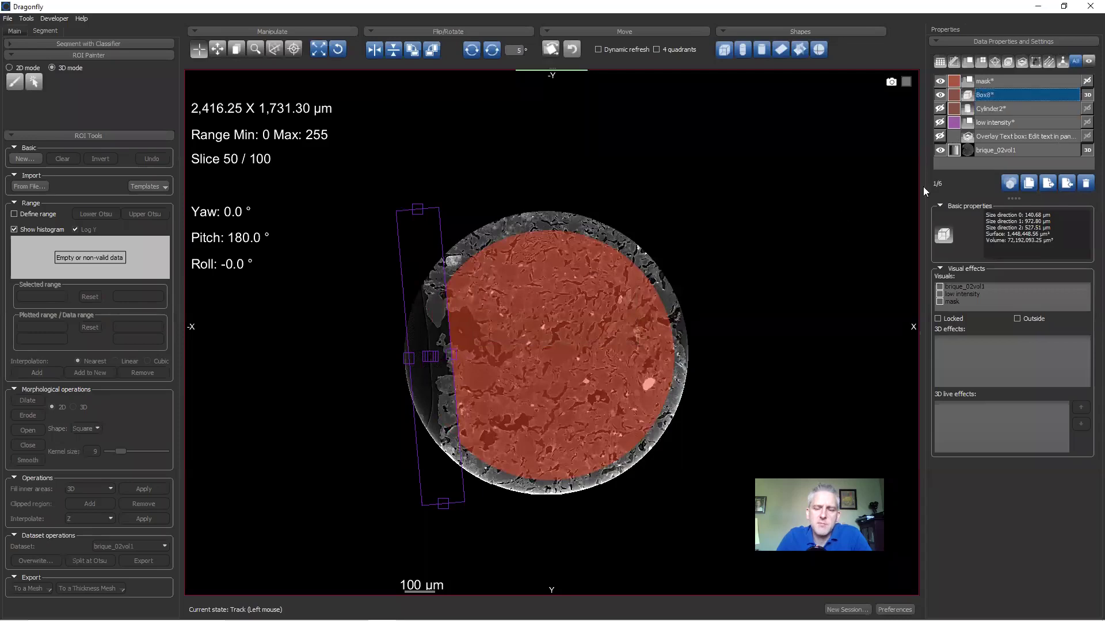
Step: Restore the four-view layout and display the low intensity ROI in place of the mask and box
double_click(837, 247)
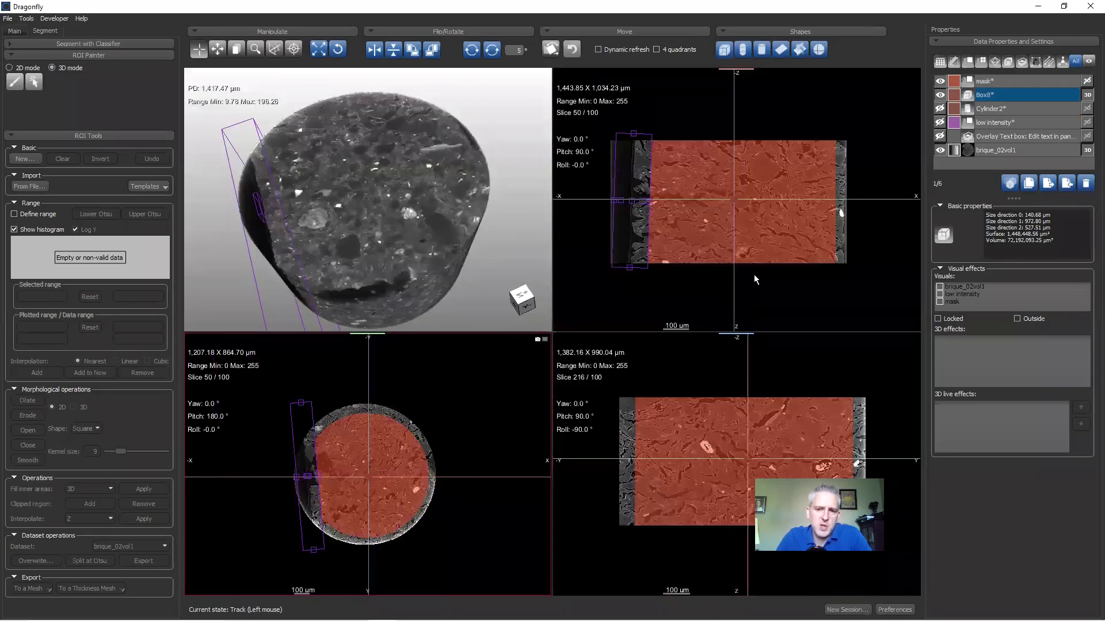
left_click(940, 82)
left_click(939, 95)
left_click(987, 108, "shift")
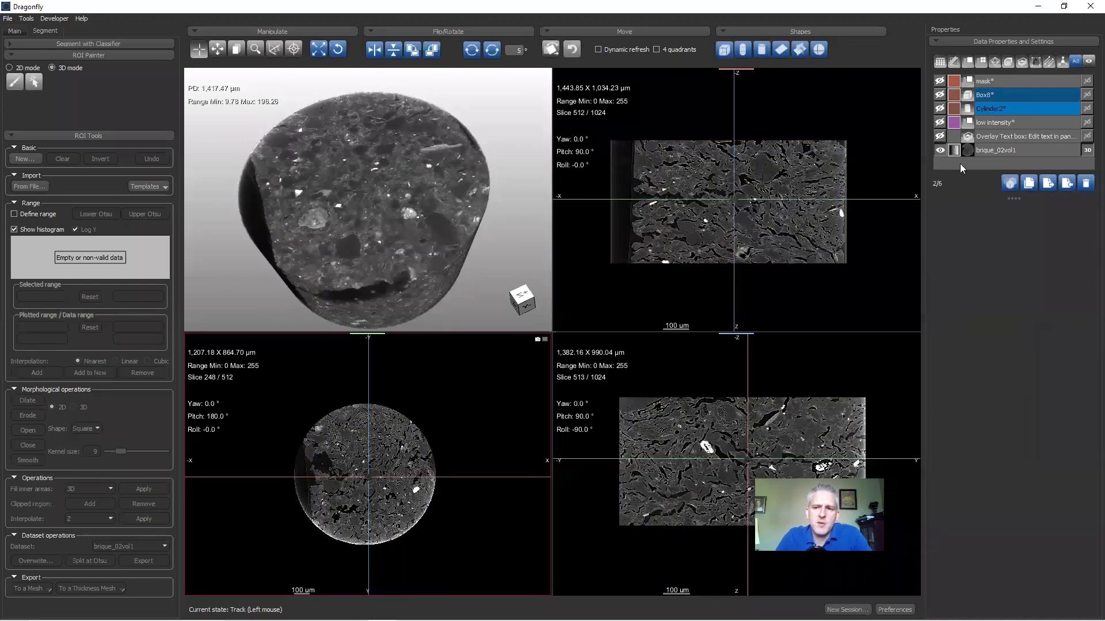
left_click_drag(1013, 199, 1013, 225)
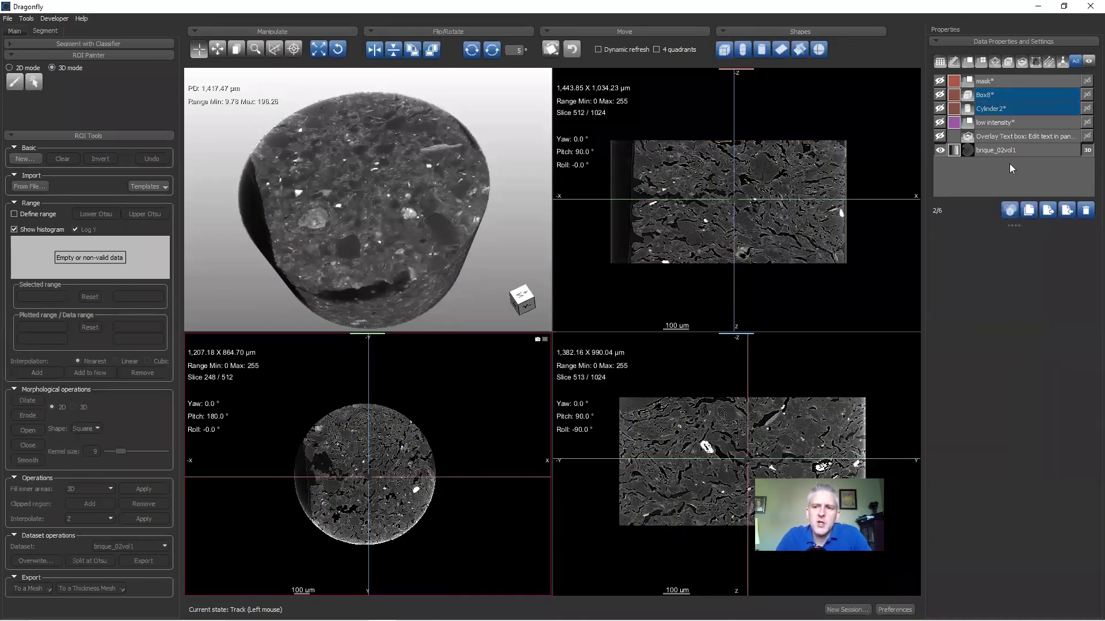
left_click(940, 123)
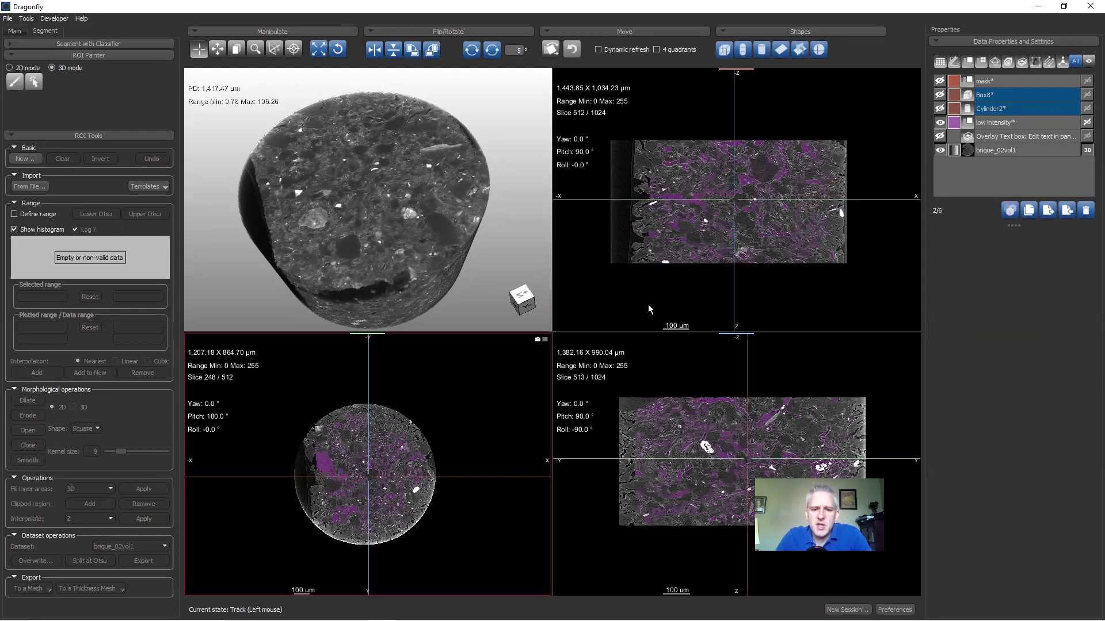
Step: Change the low intensity ROI's color to yellow in an enlarged XZ slice view
double_click(700, 231)
right_click_drag(582, 225, 728, 188)
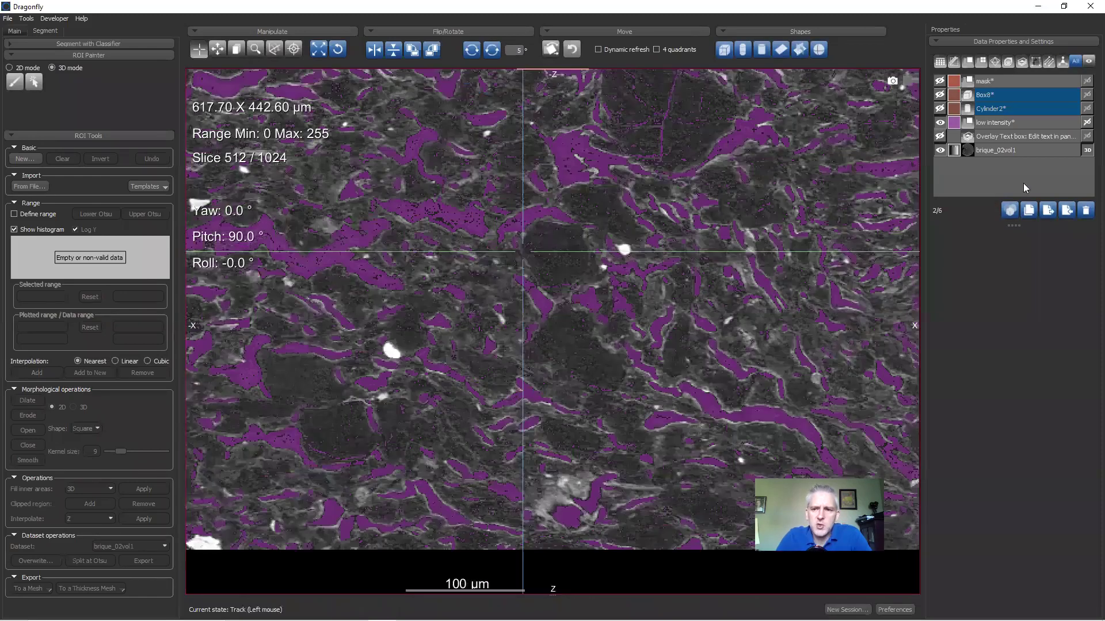
left_click(954, 122)
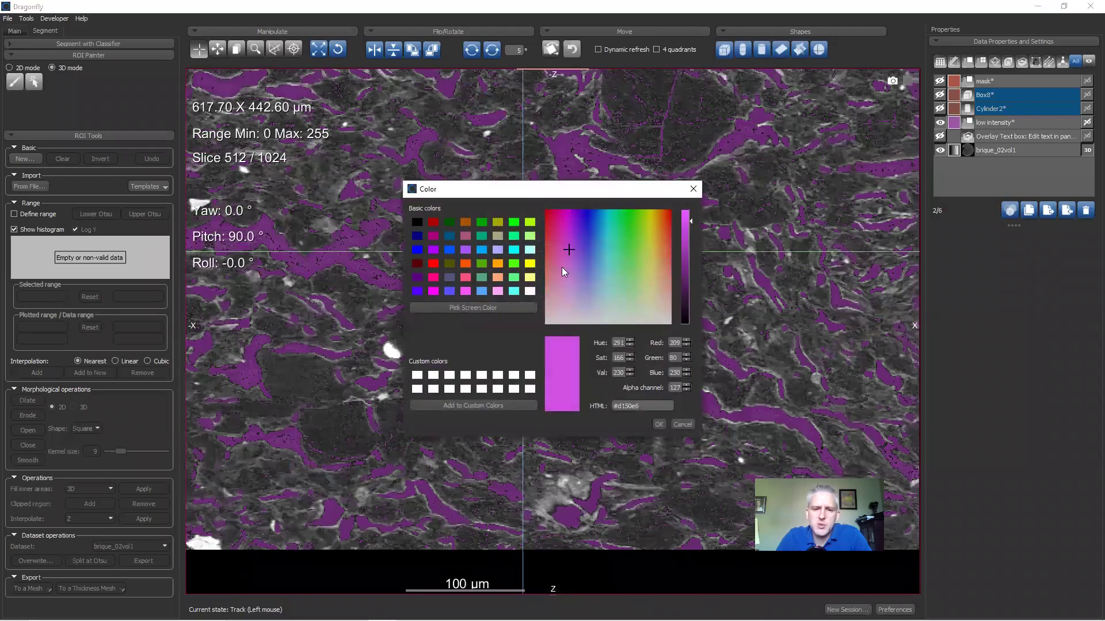
left_click(531, 264)
left_click(659, 426)
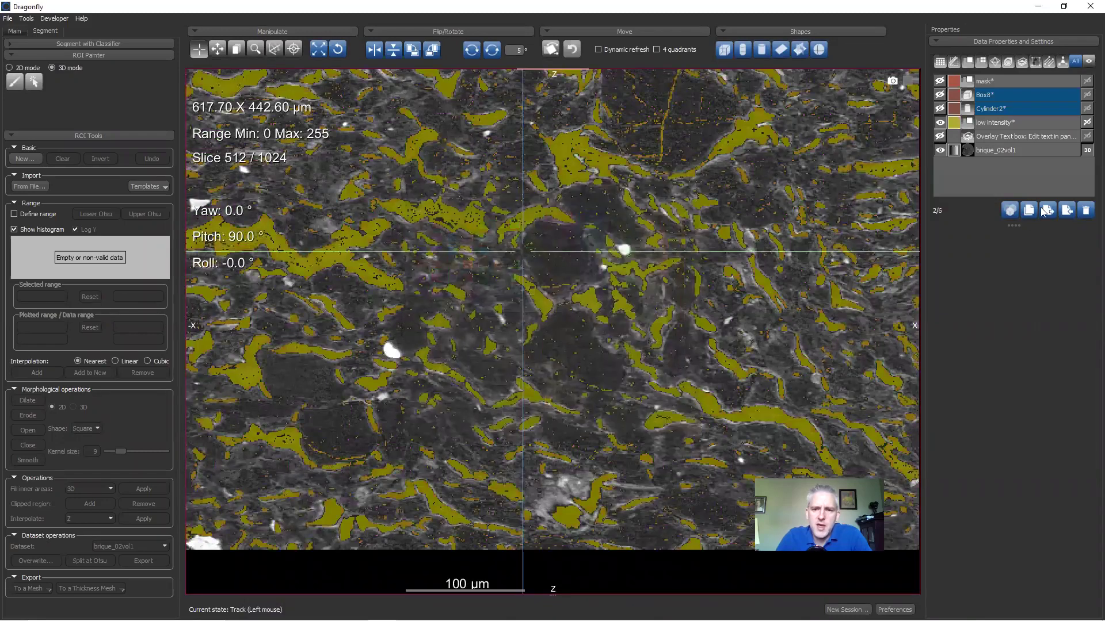
Step: Raise the low intensity ROI's 2D highlight opacity to the maximum
left_click(1016, 124)
scroll(1088, 473, "down", 5)
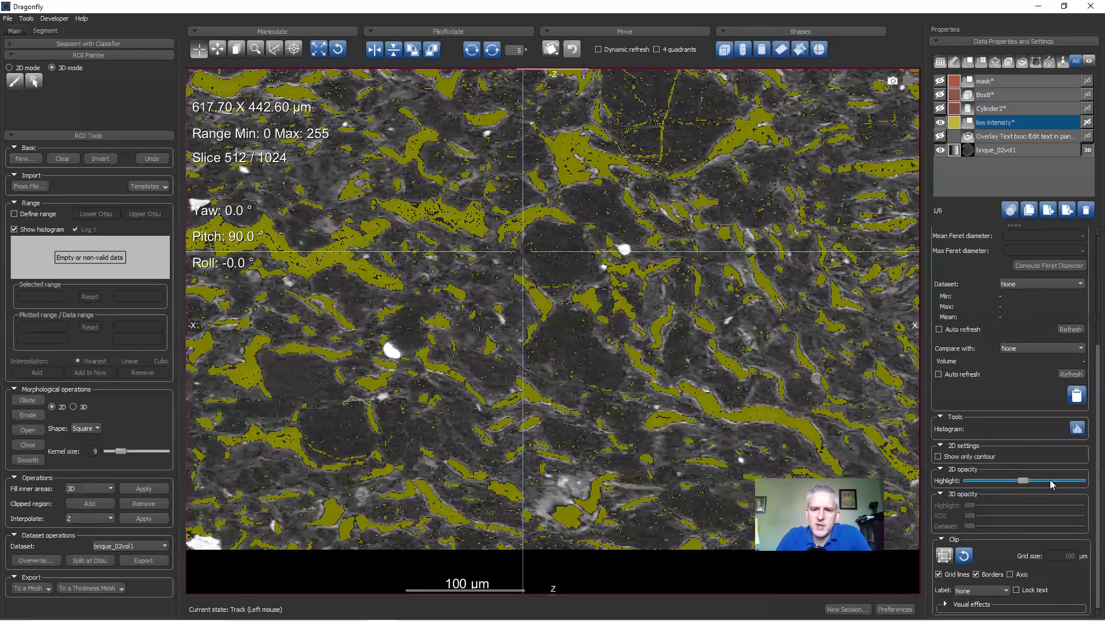
left_click_drag(1033, 480, 1089, 482)
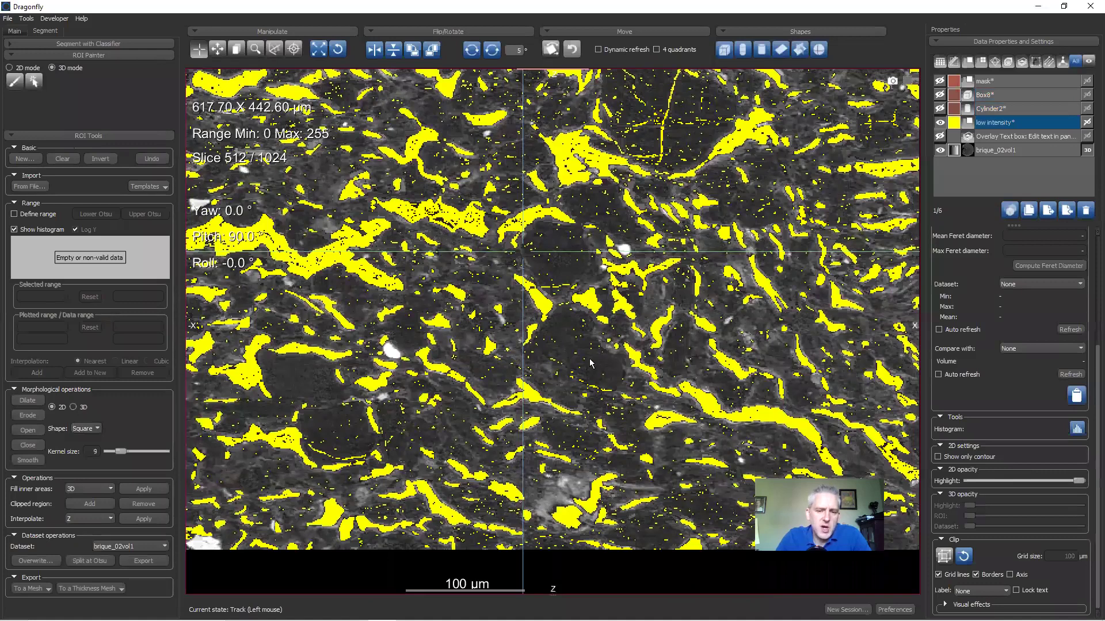
mouse_move(1075, 481)
left_mouse_down()
mouse_move(930, 485)
mouse_move(1087, 483)
left_mouse_up()
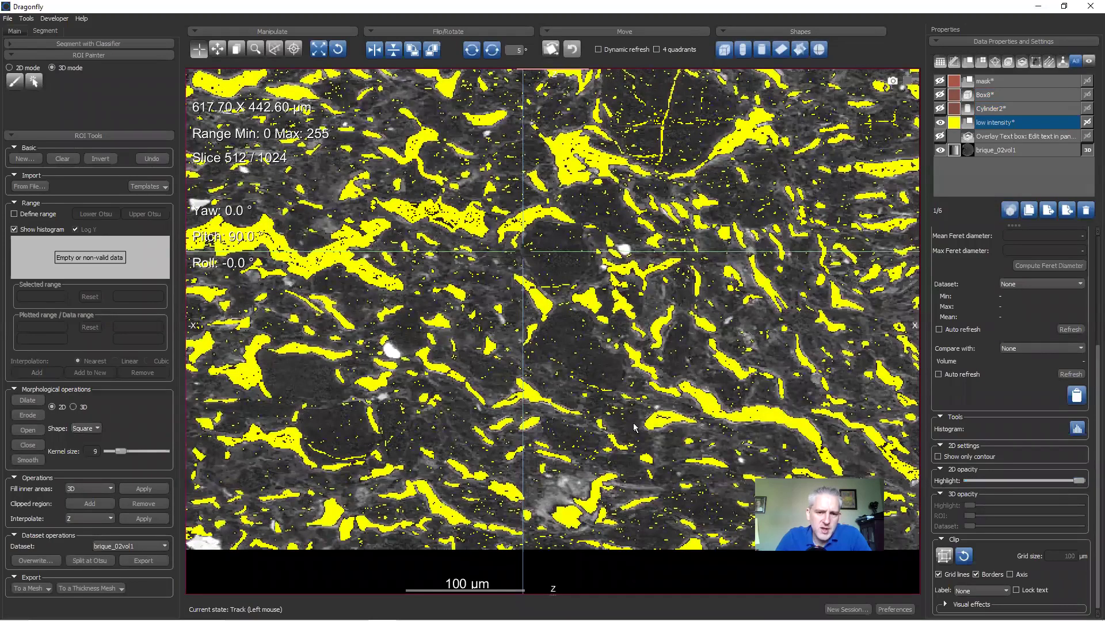
mouse_move(1079, 485)
left_mouse_down()
mouse_move(1022, 484)
mouse_move(1088, 485)
left_mouse_up()
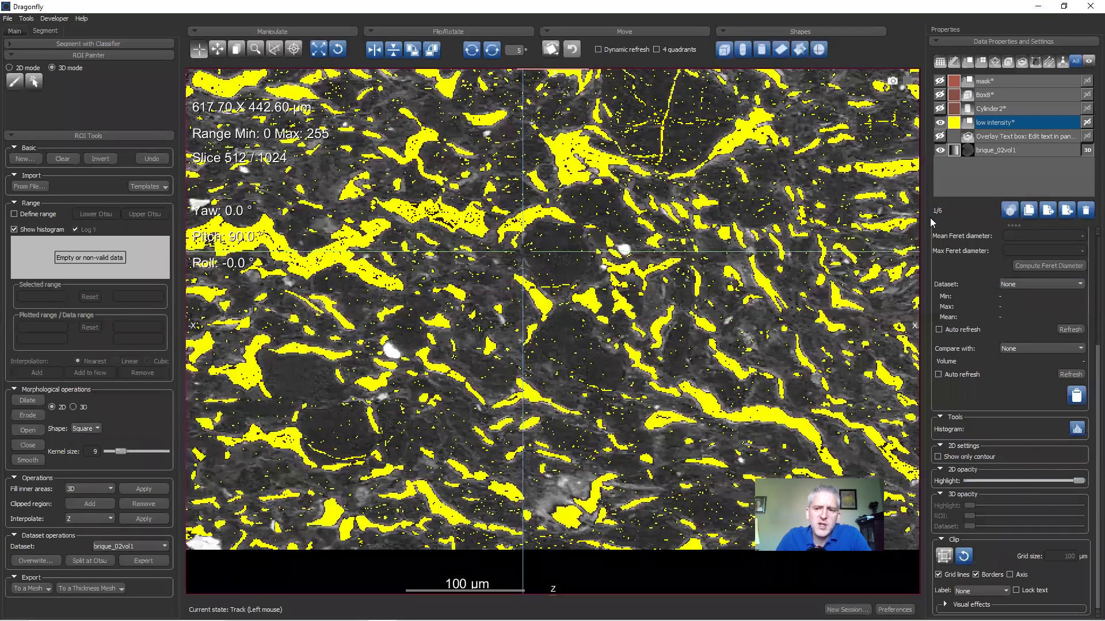
Step: Remove 6-connected islands from the low intensity ROI using a minimal voxel count of 3
right_click(980, 123)
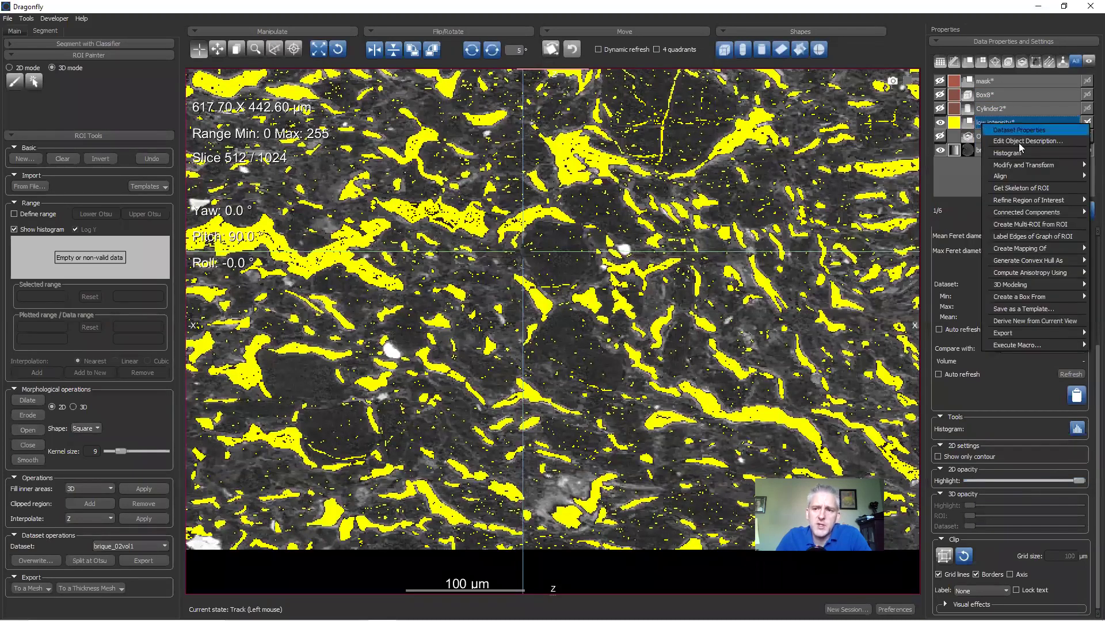
mouse_move(1027, 166)
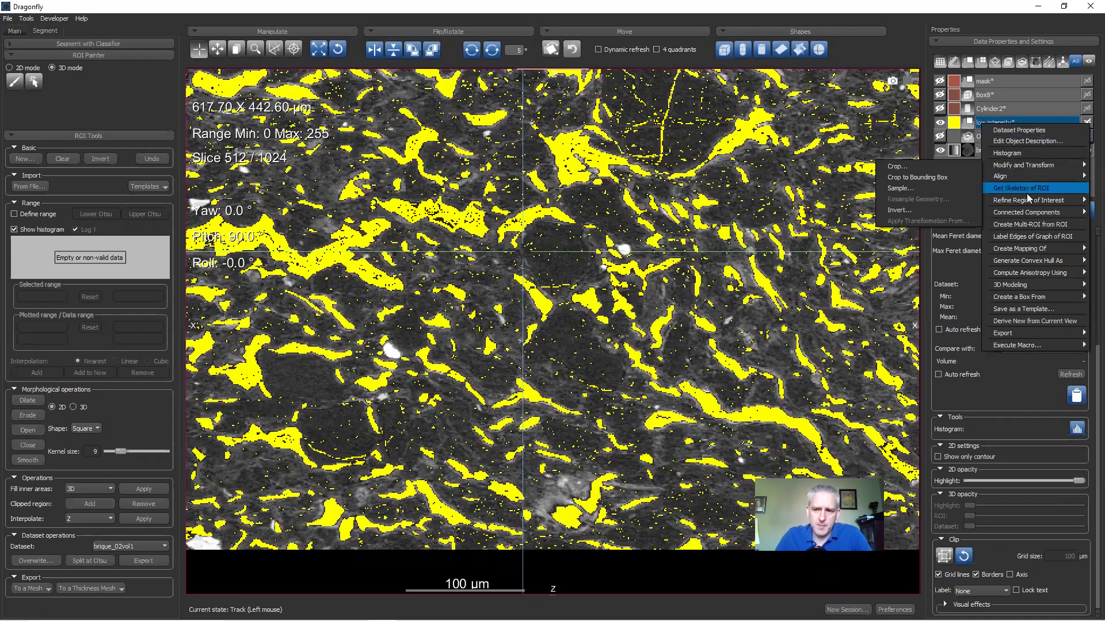
mouse_move(1028, 202)
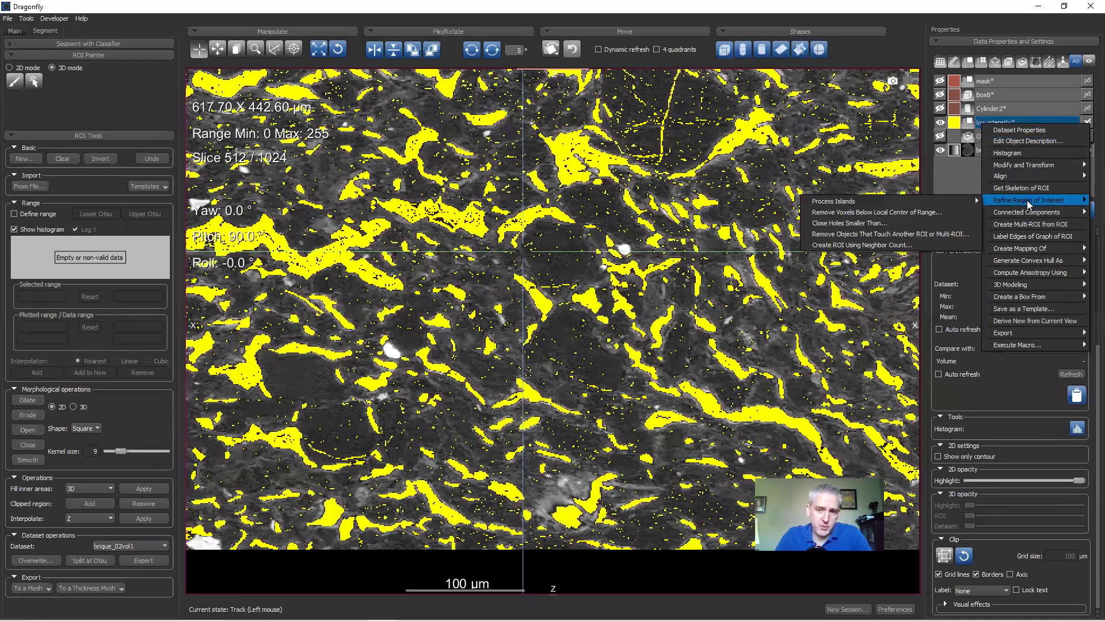
mouse_move(919, 201)
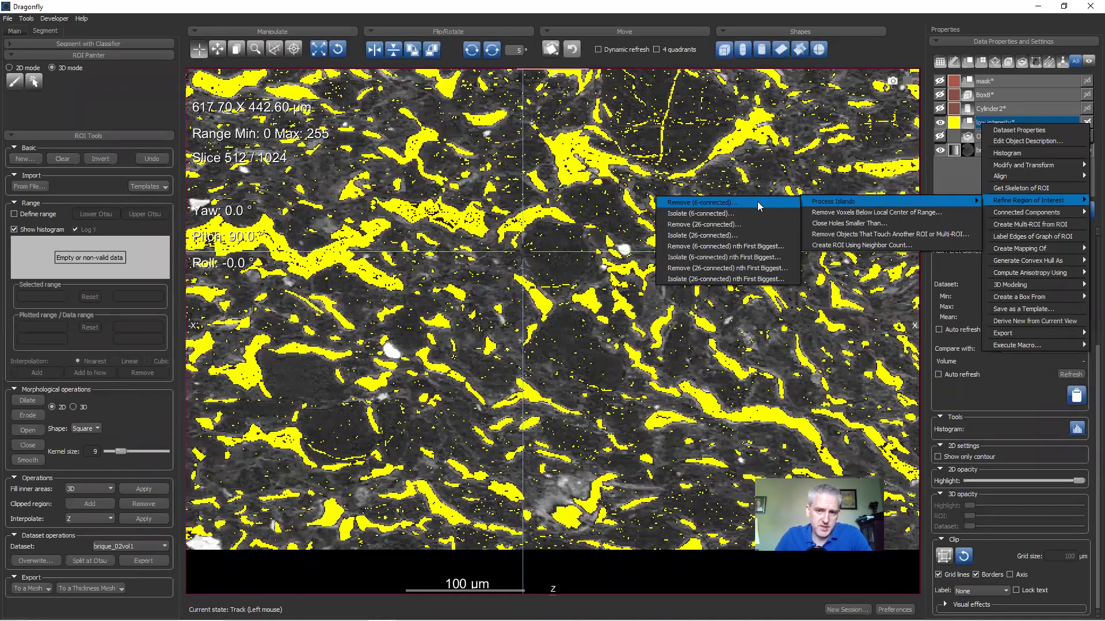
left_click(728, 202)
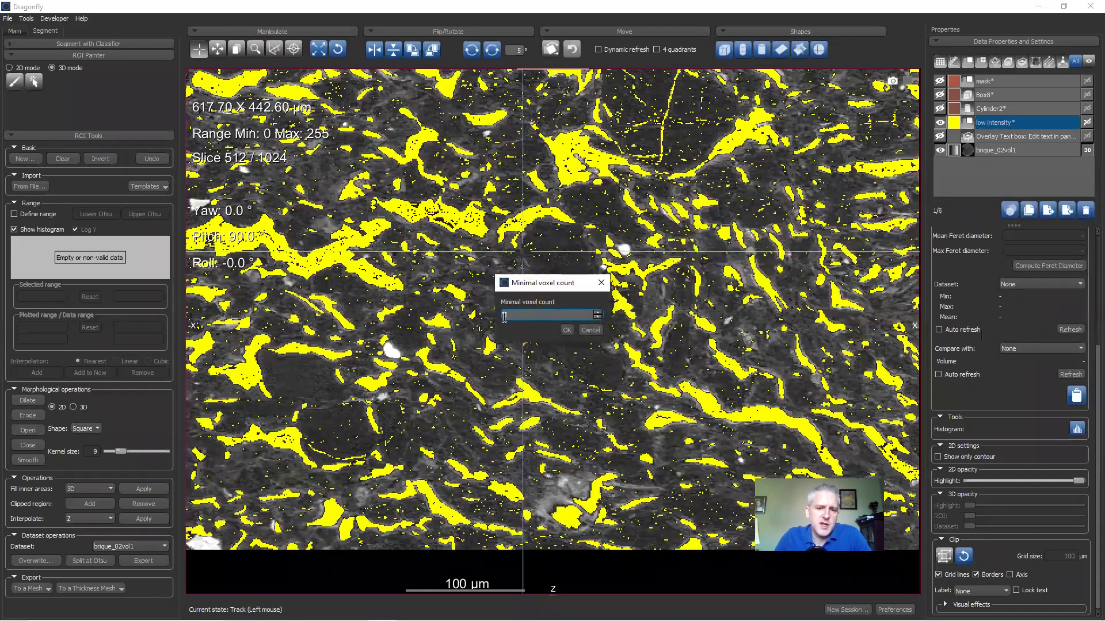
type("3")
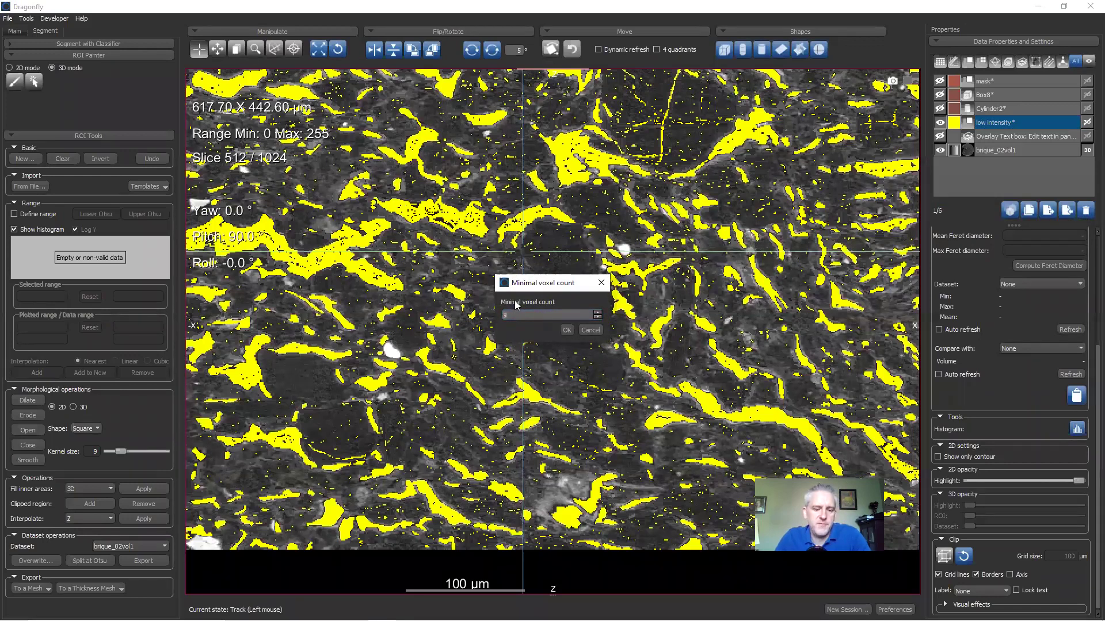
left_click(564, 330)
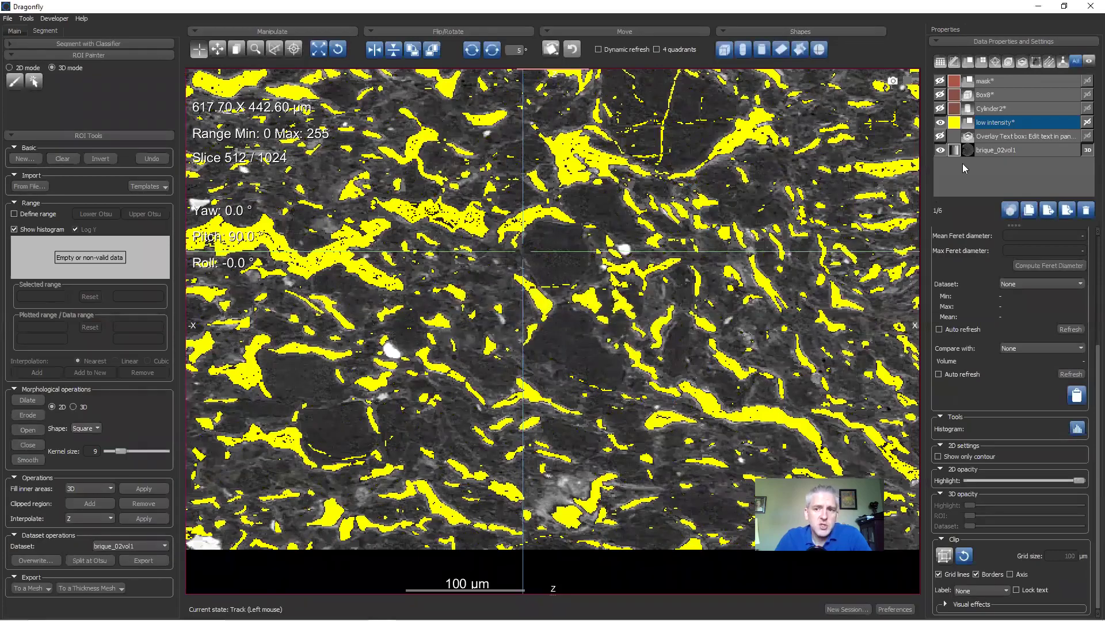
Step: Compare the cleaned low intensity ROI with the underlying grayscale pores by toggling its visibility at closer zoom
right_click_drag(628, 370, 608, 314)
scroll(608, 316, "down", 1)
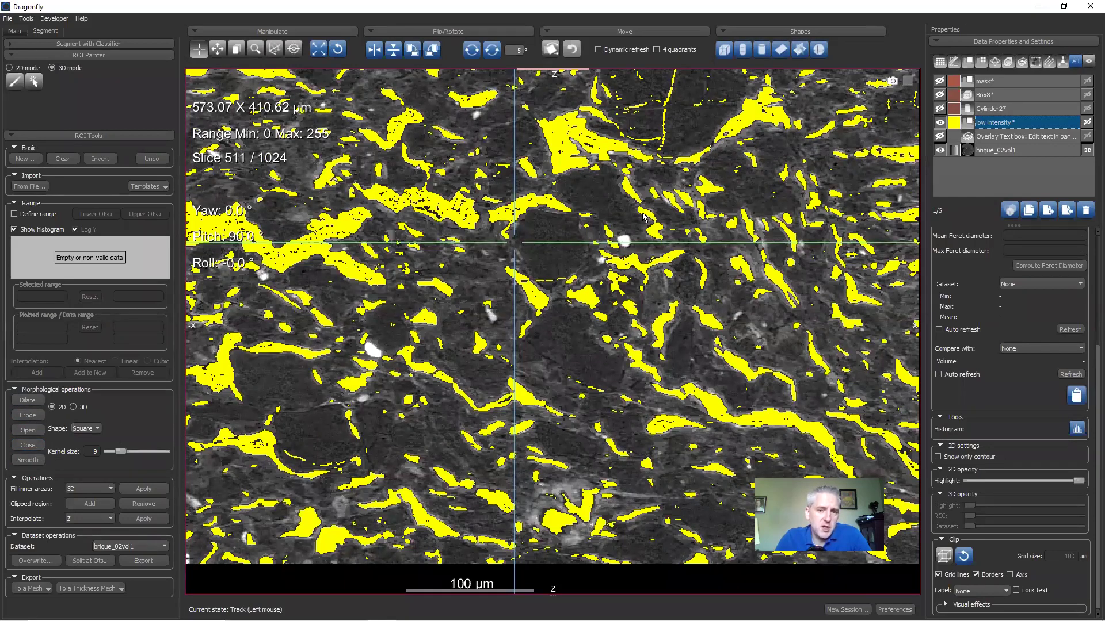
left_click(941, 123)
left_click(941, 123)
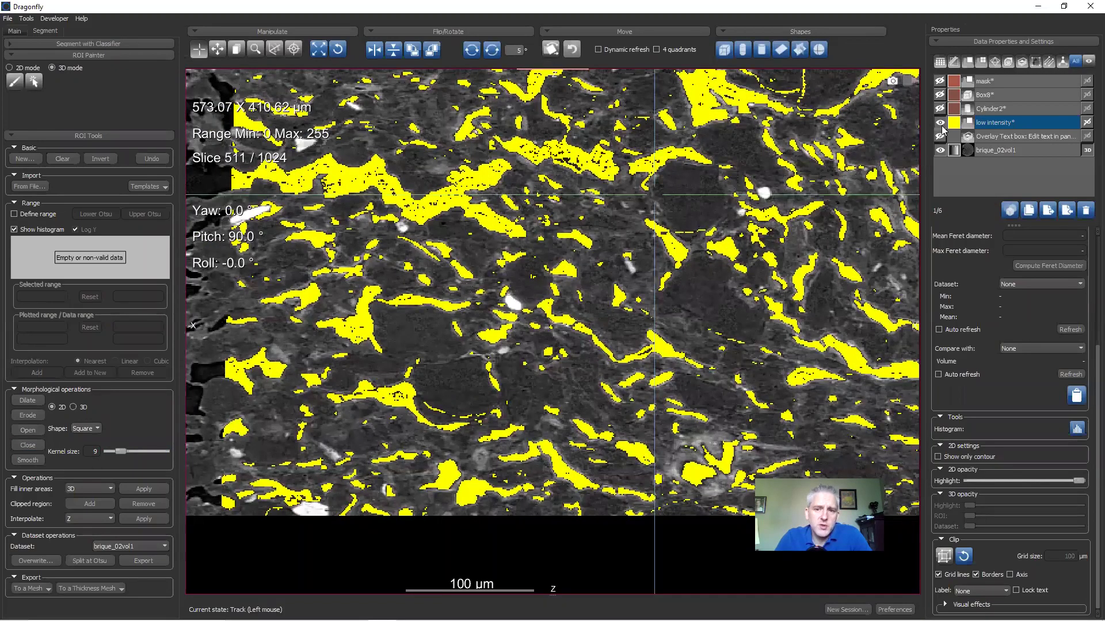
scroll(419, 301, "up", 3)
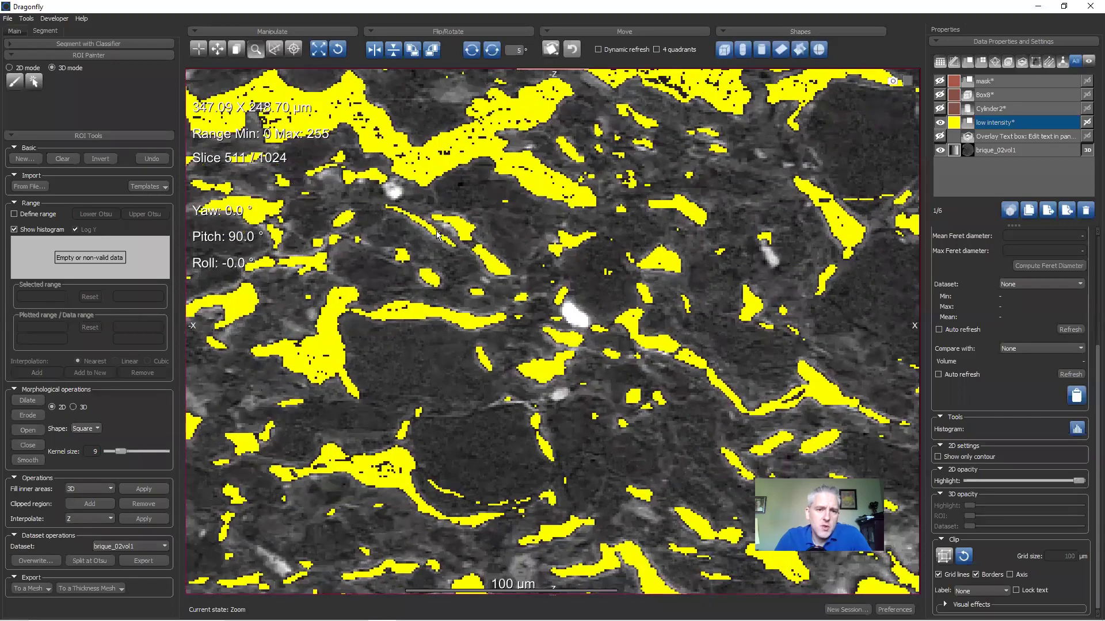
left_click(939, 122)
right_click_drag(518, 279, 500, 171)
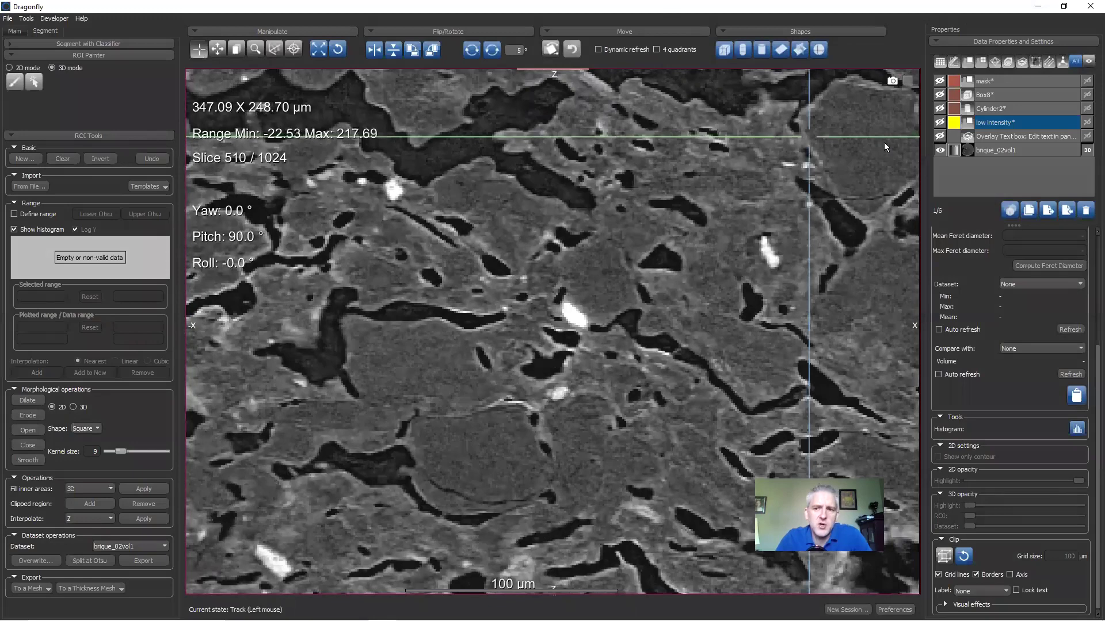
left_click(940, 123)
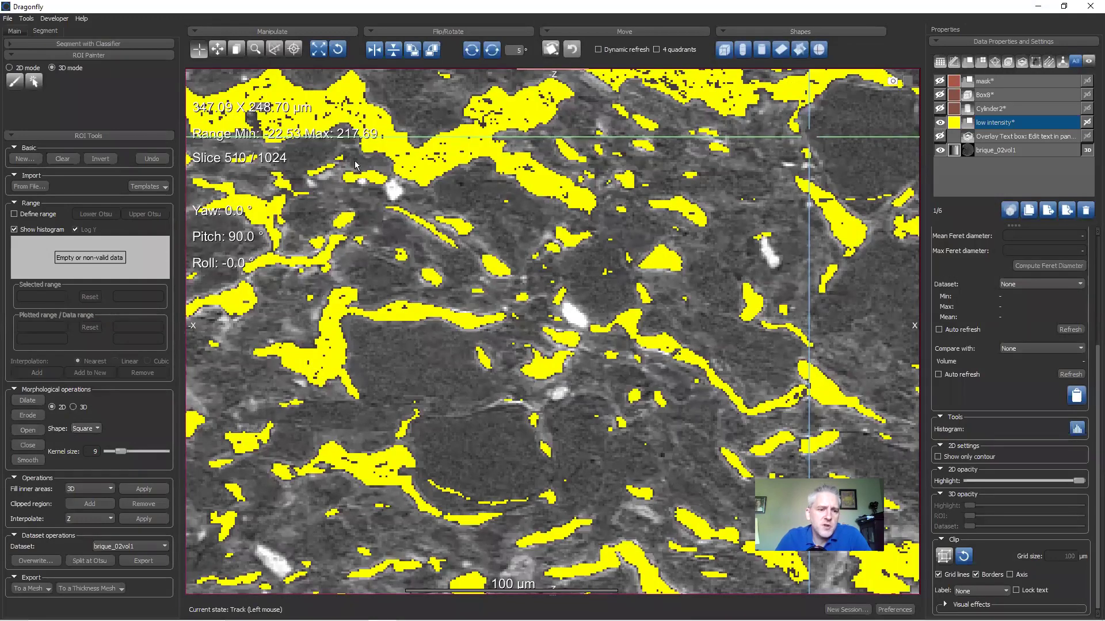
Step: Apply a 3D morphological Close to the low intensity ROI with a Sphere shape and kernel size 3
left_click(72, 488)
left_click(101, 498)
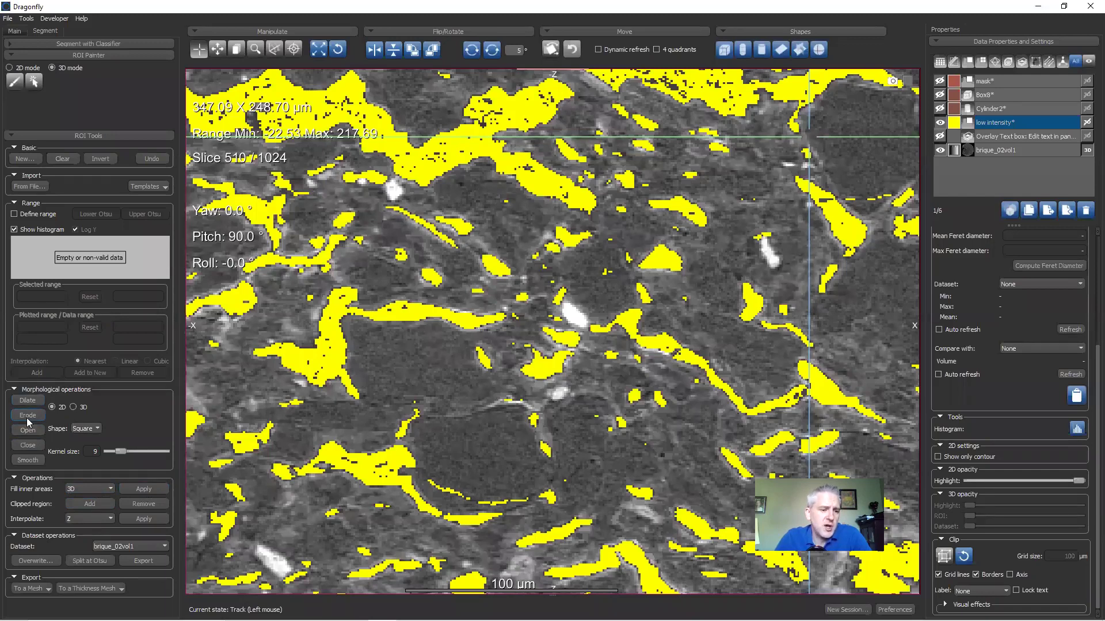
left_click(73, 407)
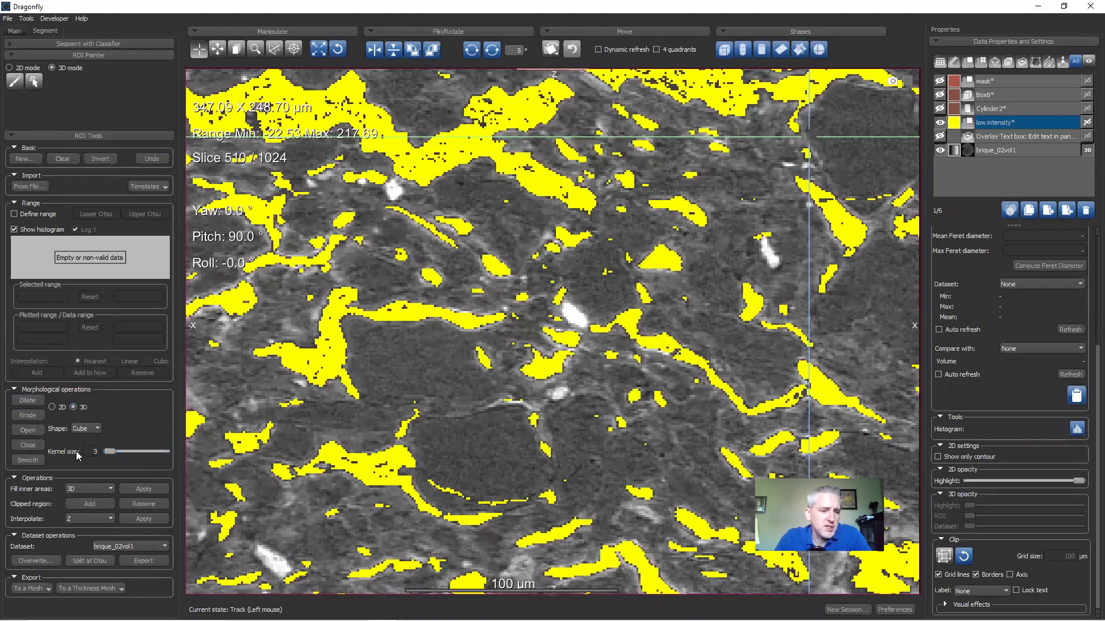
left_click(84, 433)
left_click(83, 448)
left_click(25, 445)
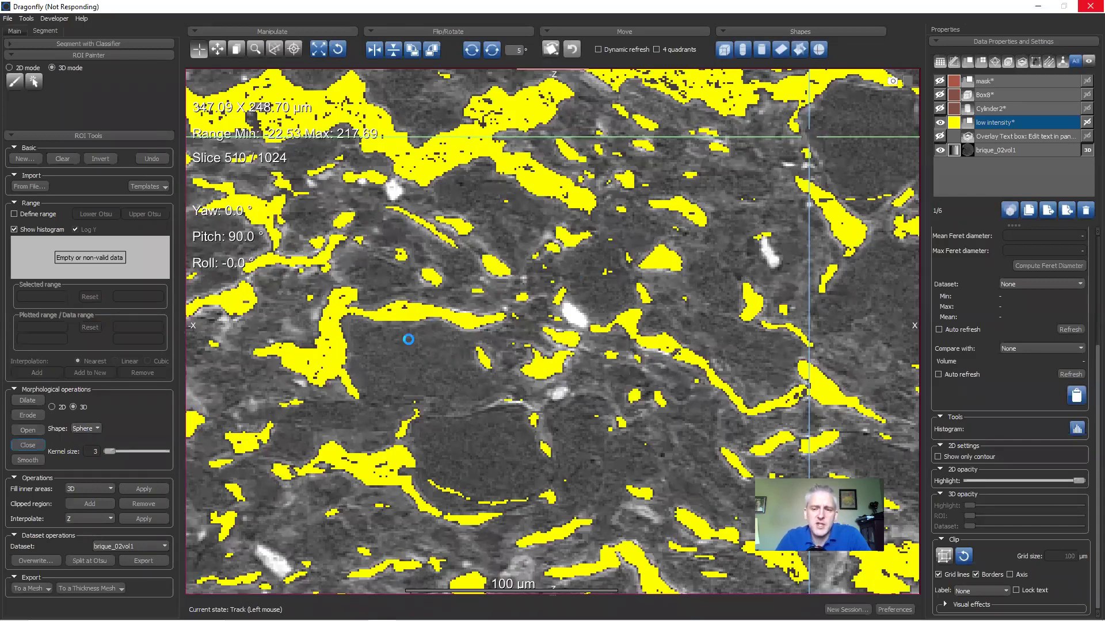
Step: Duplicate the low intensity ROI
double_click(1006, 127)
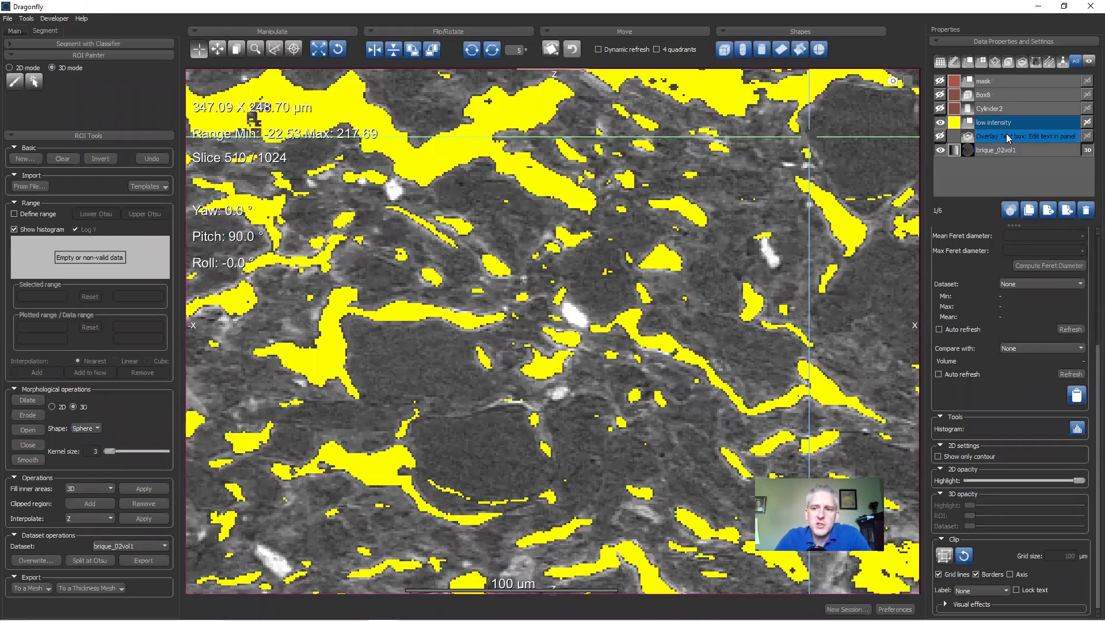
left_click(1029, 210)
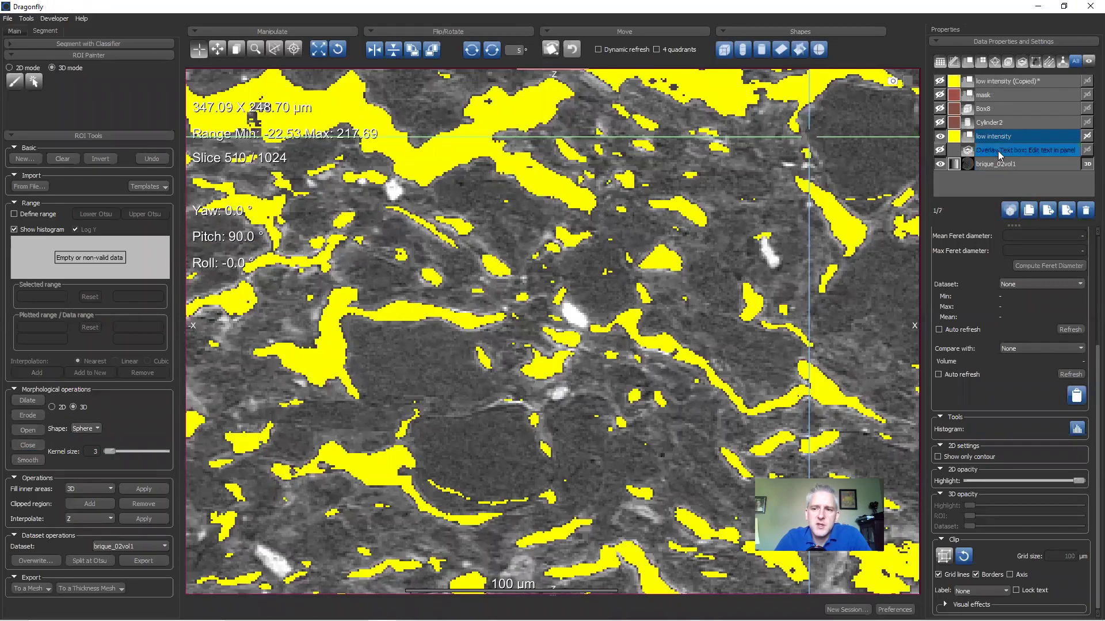
Step: Undo the Close operation on the original low intensity ROI, leaving the closed copy as it is
double_click(994, 87)
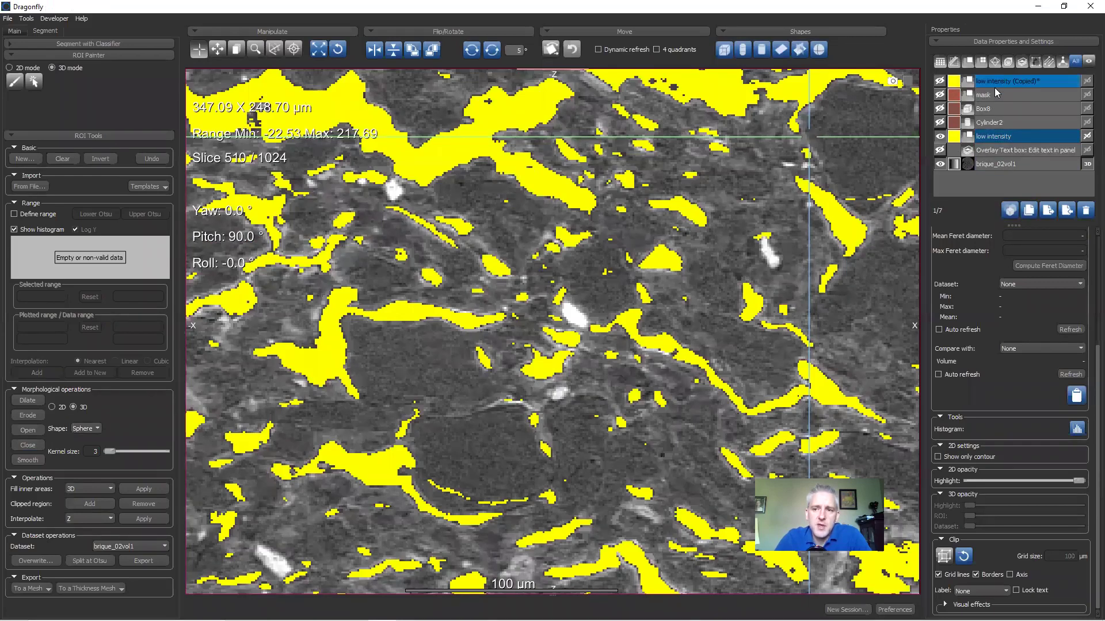
key("Return")
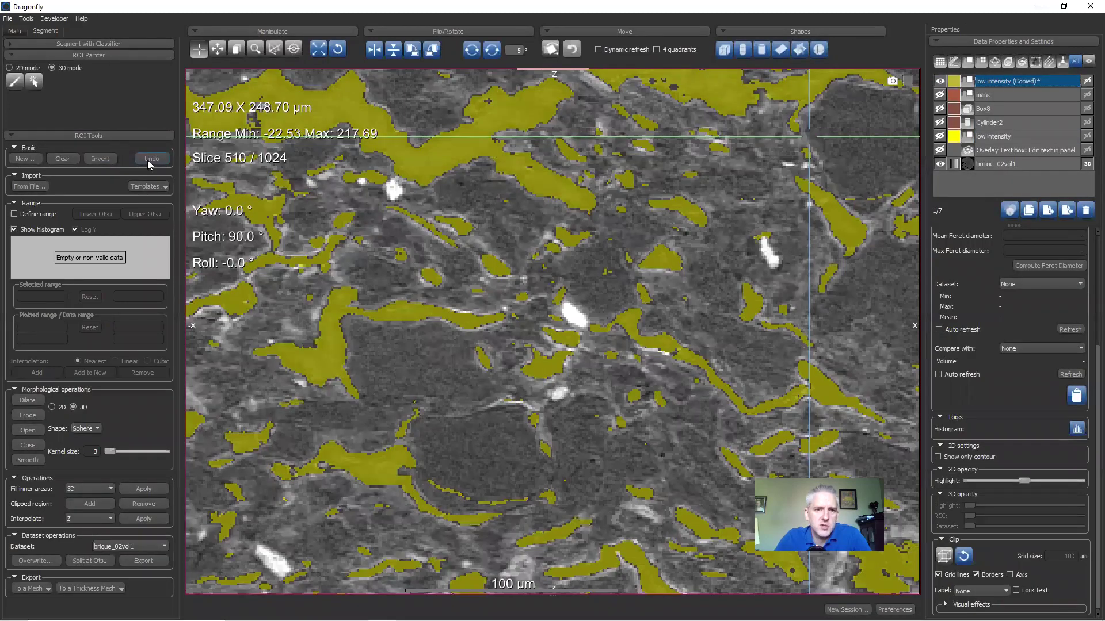
left_click(984, 136)
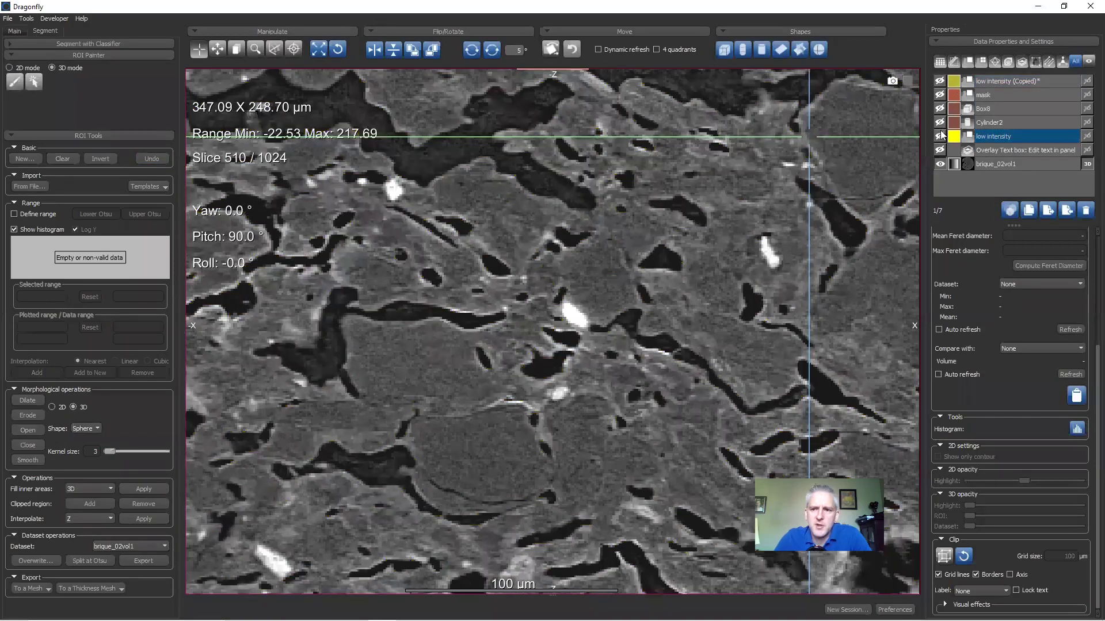
left_click(151, 159)
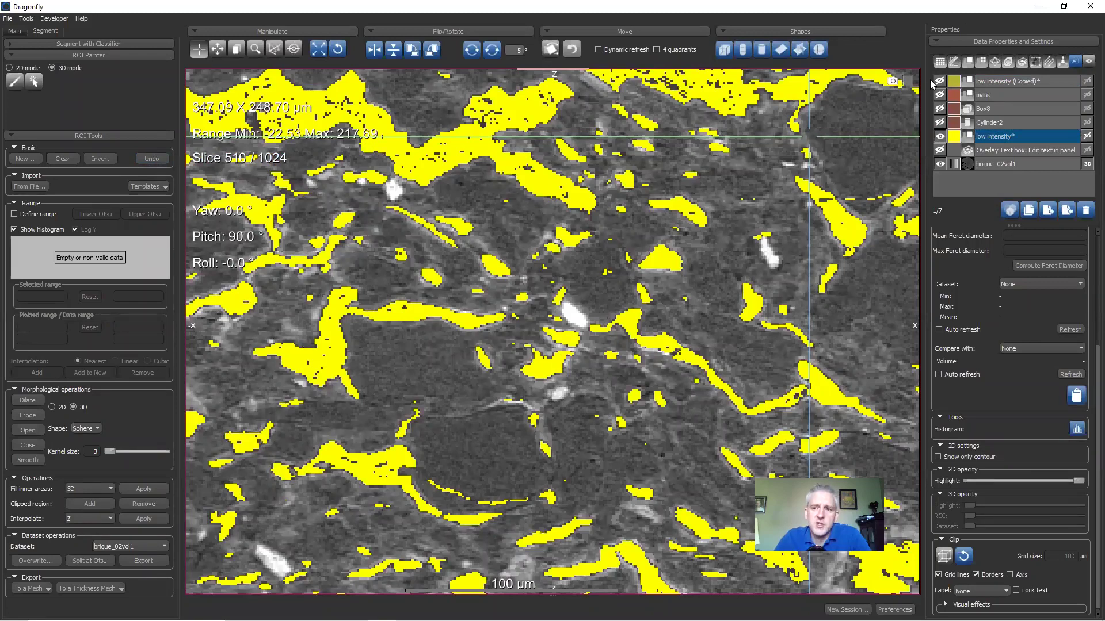
Step: Rename the copied low intensity ROI as "low intensity (closed))"
key("F2")
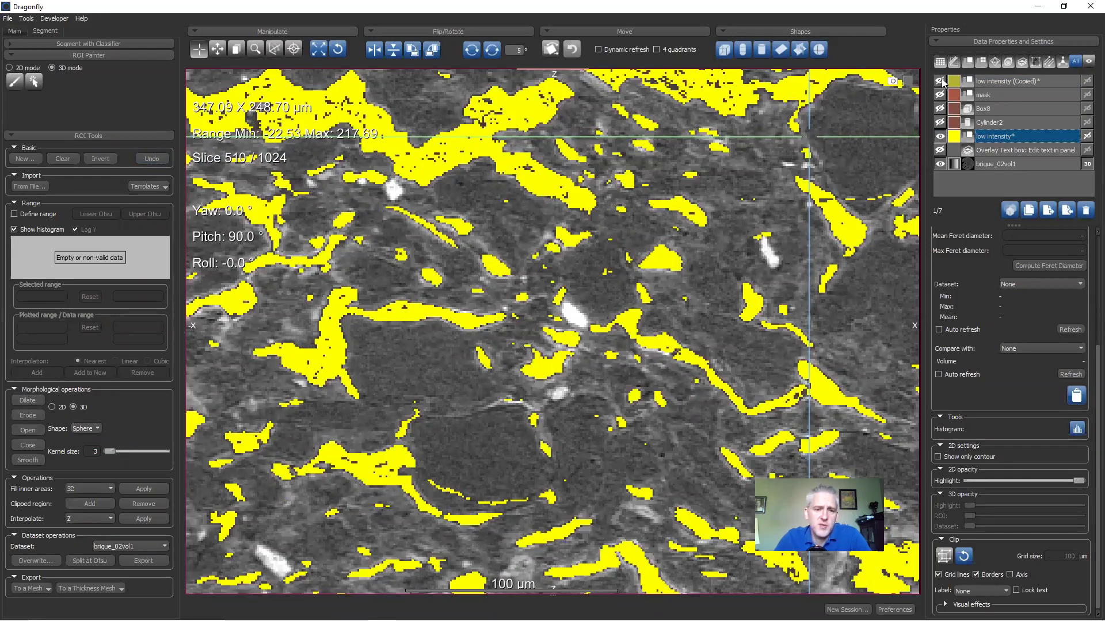
left_click(993, 82)
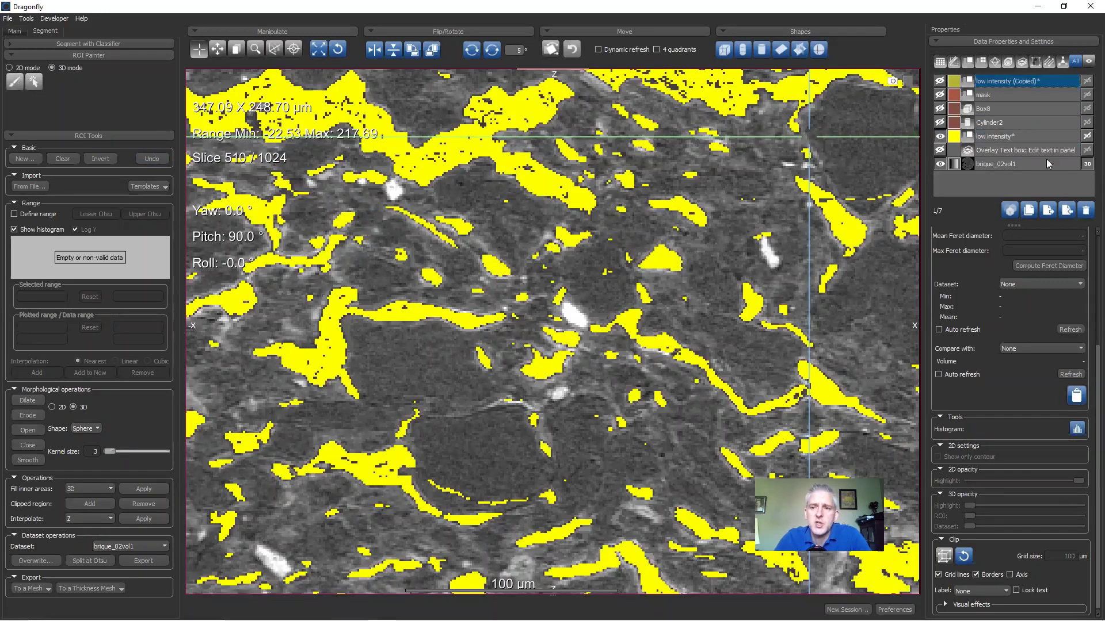
left_click(950, 137)
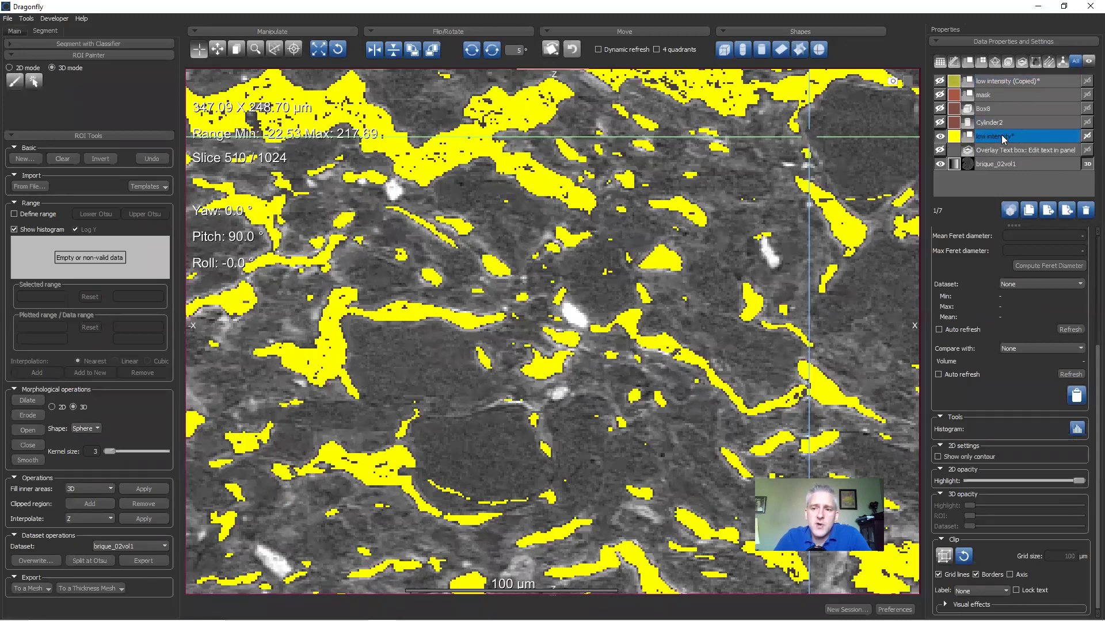
left_click(987, 82)
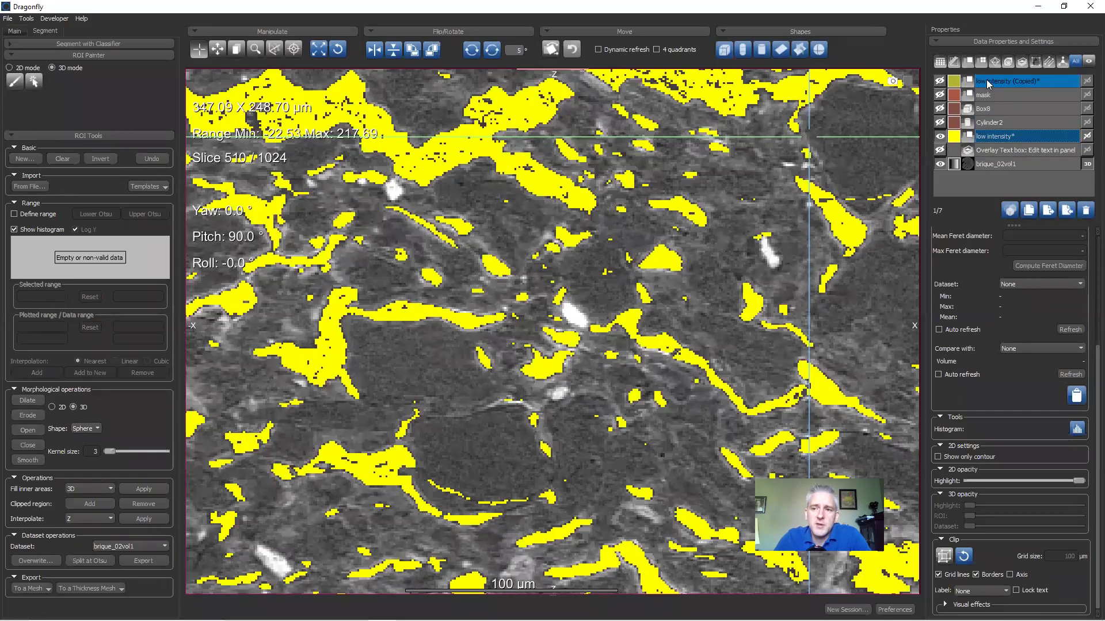
left_click(982, 138, "ctrl")
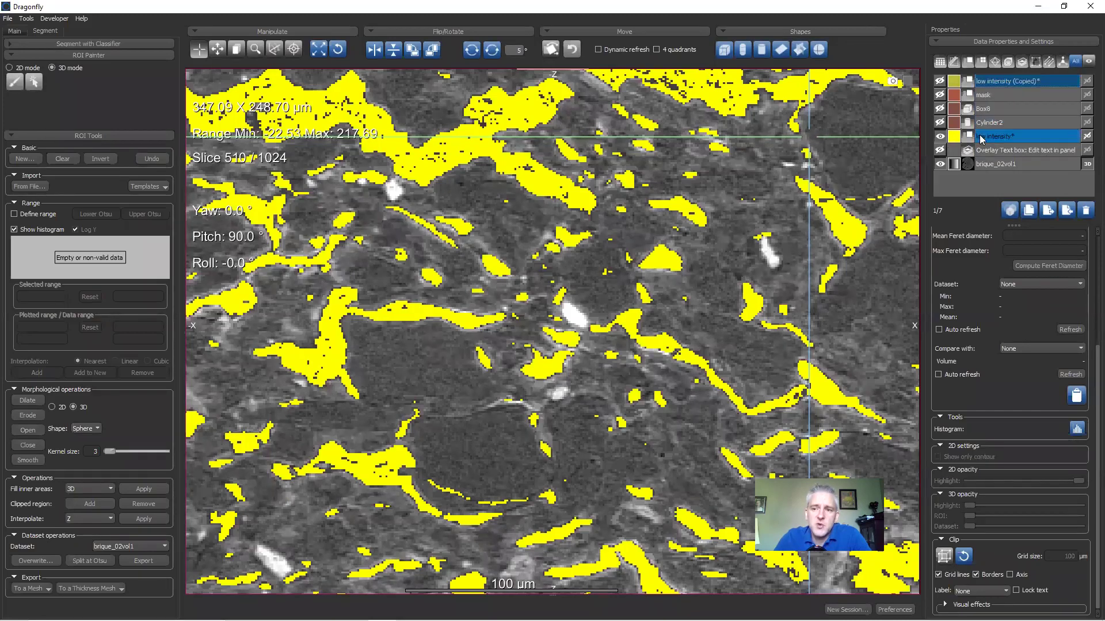
double_click(1017, 80)
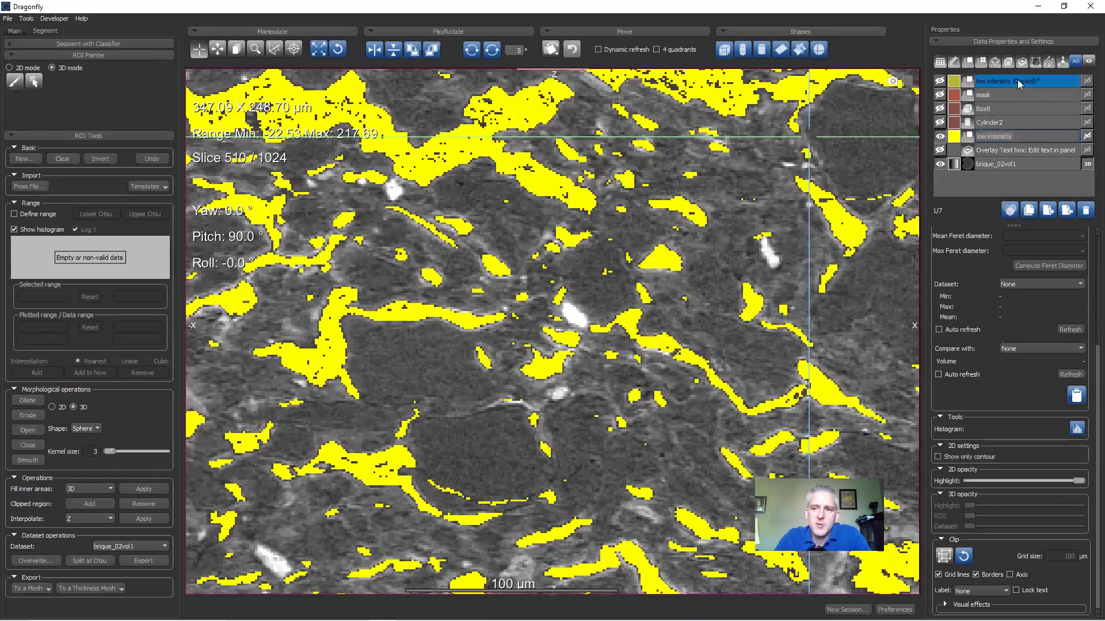
key("BackSpace")
key("BackSpace")
key("BackSpace")
key("BackSpace")
key("BackSpace")
type(")")
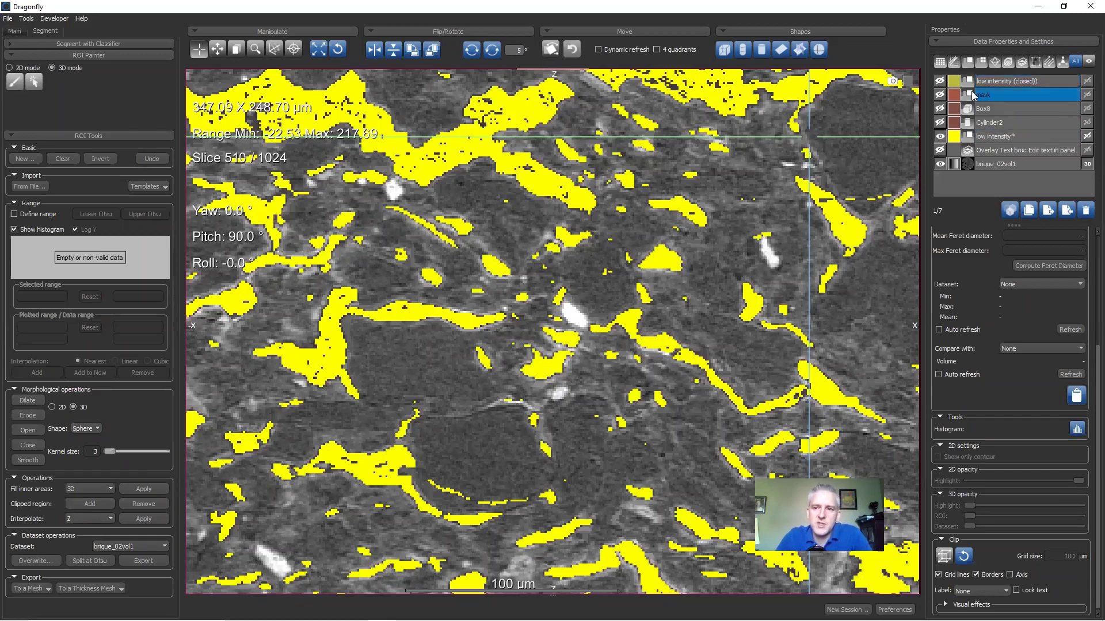
Step: Apply a 3D morphological Smooth with a Sphere shape and kernel size 3 to the original low intensity ROI, and compare it with the closed copy
left_click(972, 141)
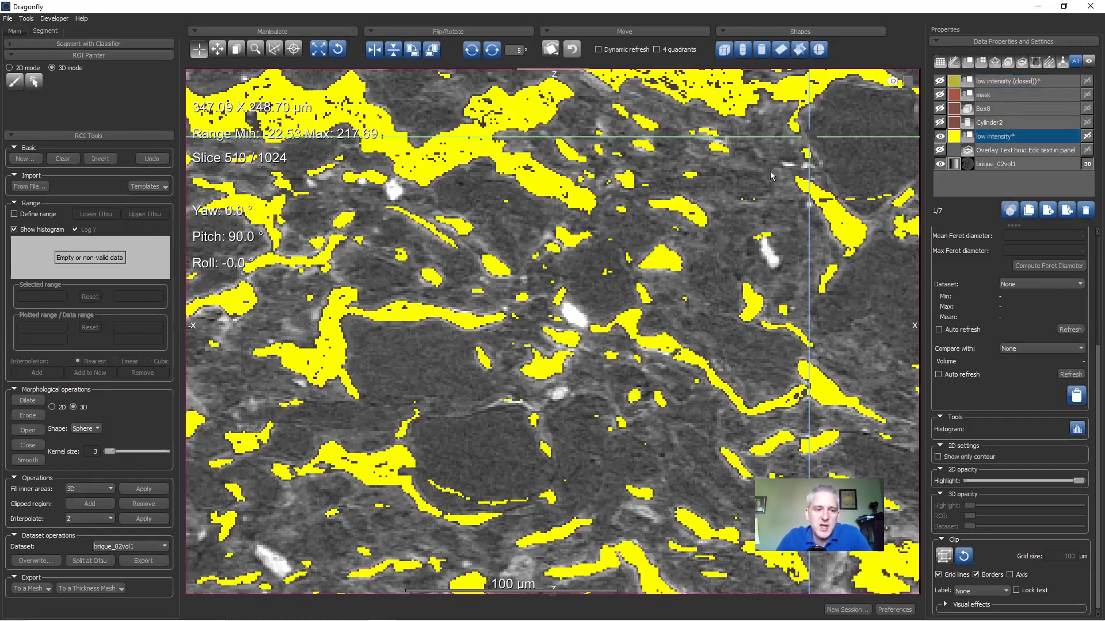
left_click(27, 461)
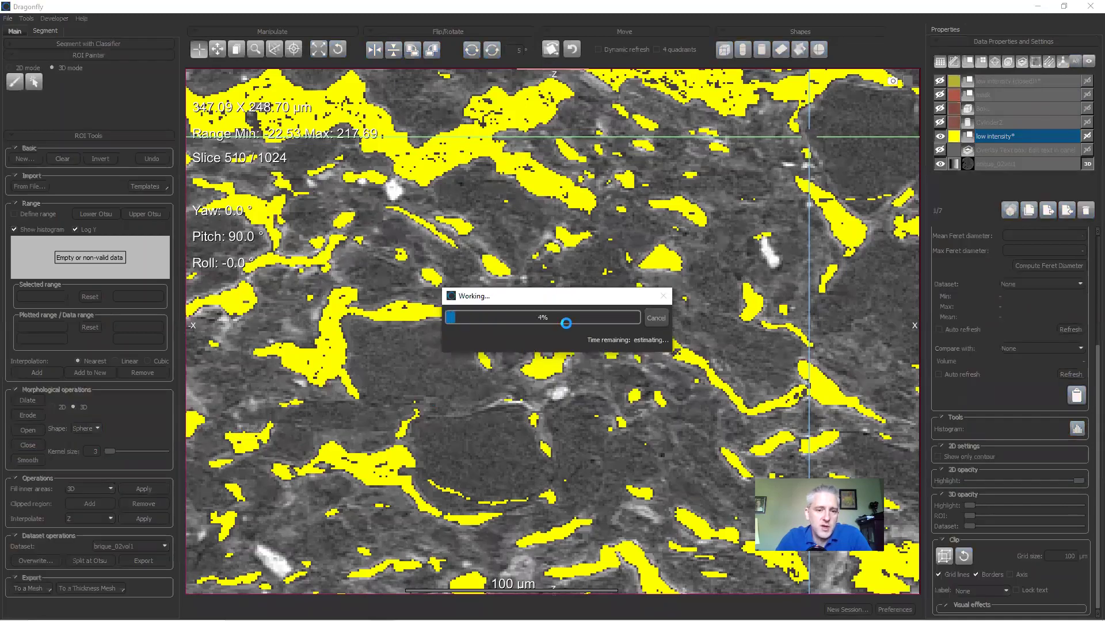
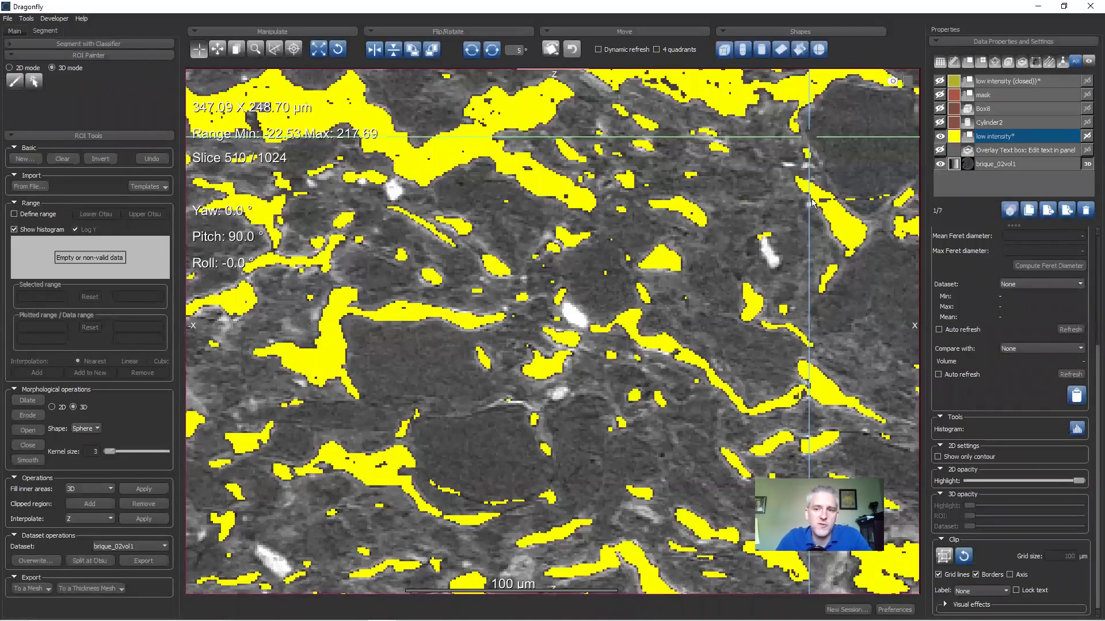
left_click(940, 137)
left_click(940, 137)
scroll(758, 275, "down", 5)
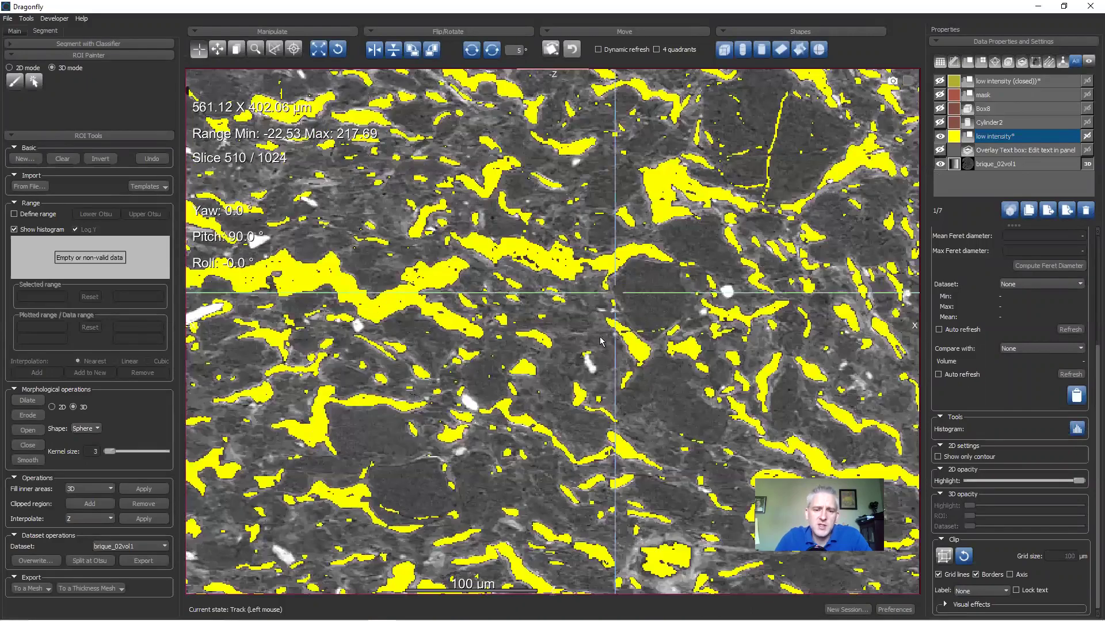
middle_click_drag(600, 342, 406, 272)
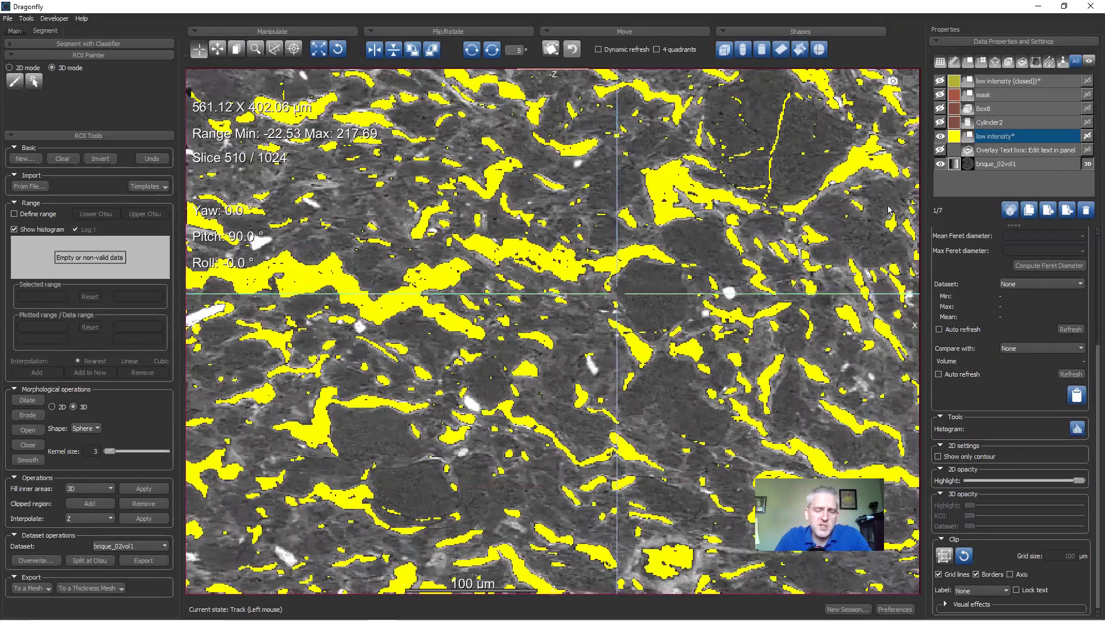
left_click(940, 81)
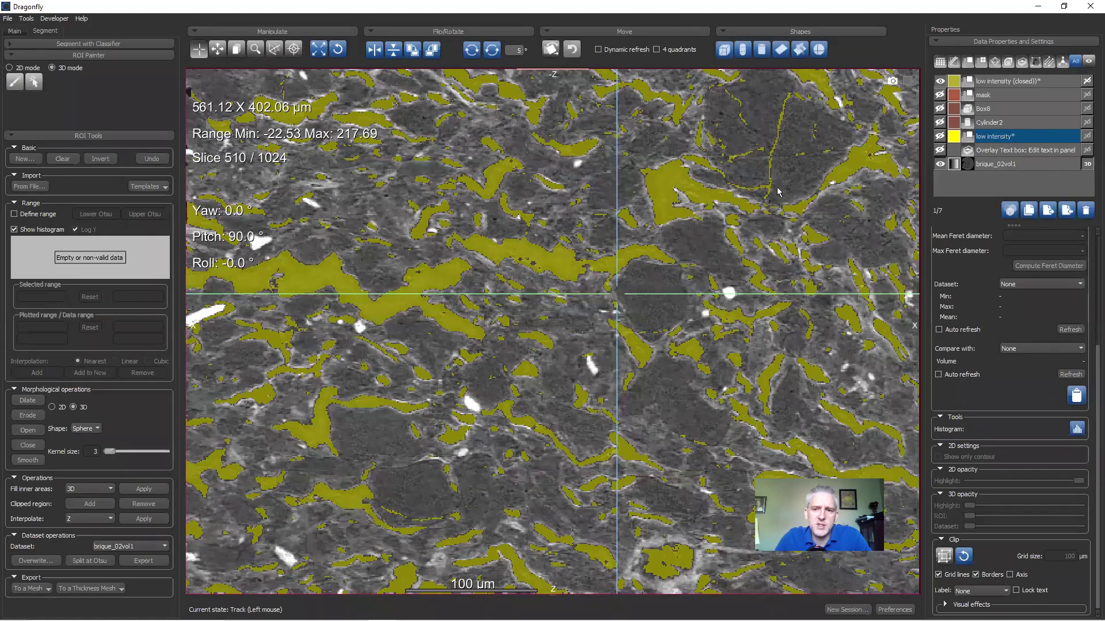
Step: Rename the closed low intensity copy as "low intensity (filled))"
left_click(1000, 83)
left_click(1002, 96, "ctrl")
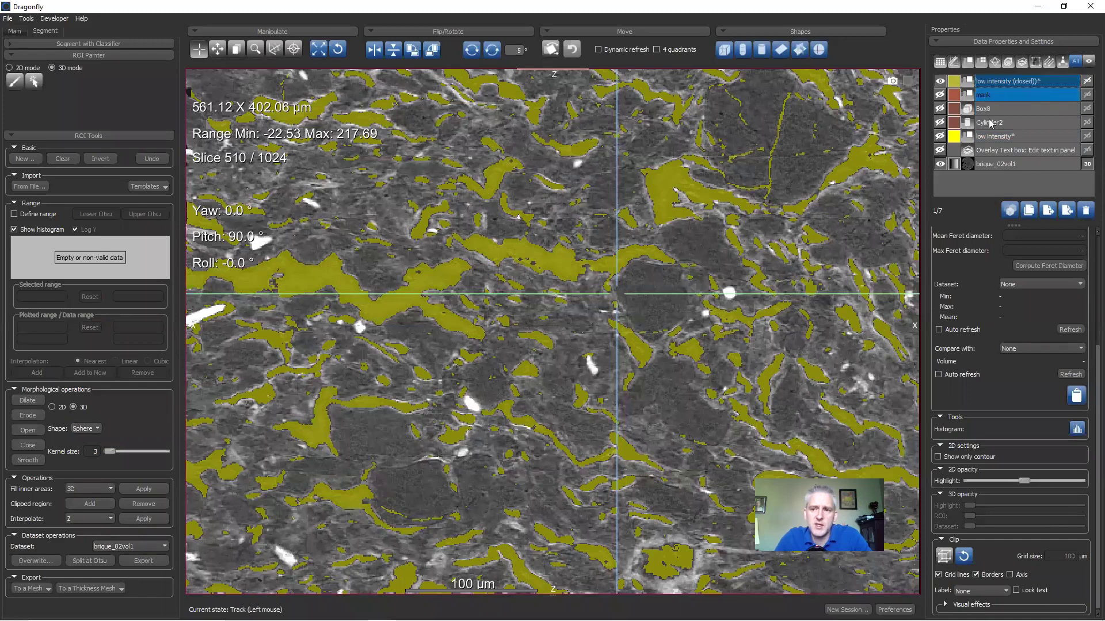
double_click(1027, 82)
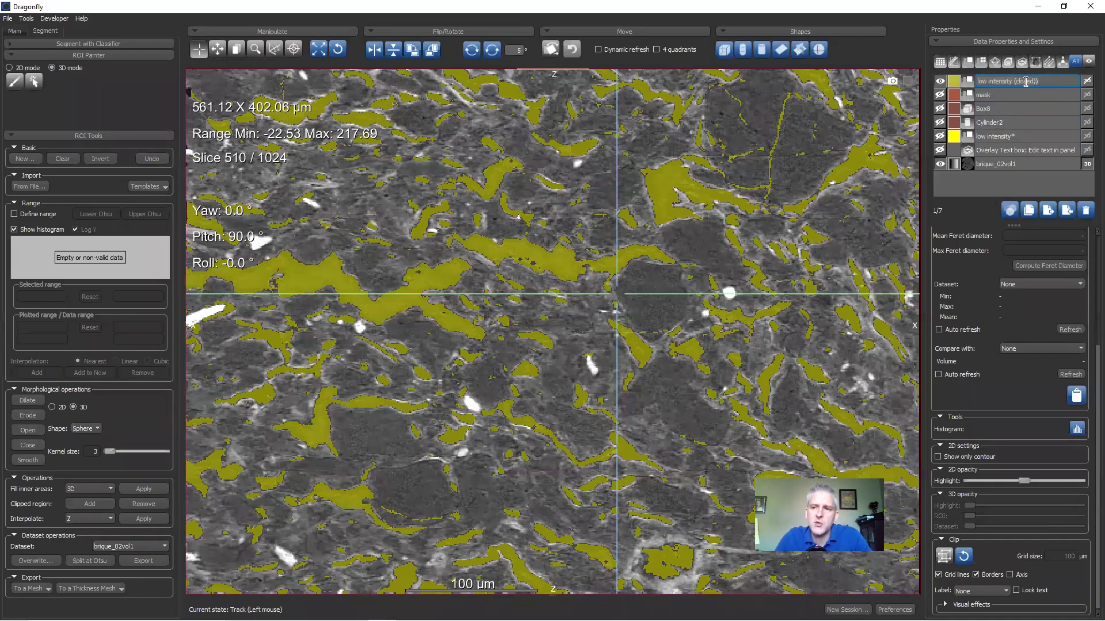
key("Delete")
key("Delete")
key("Delete")
key("Delete")
key("Delete")
key("Delete")
type("filled")
key("Return")
Step: Rename the original low intensity ROI as "low intensity (smooth)"
double_click(1015, 136)
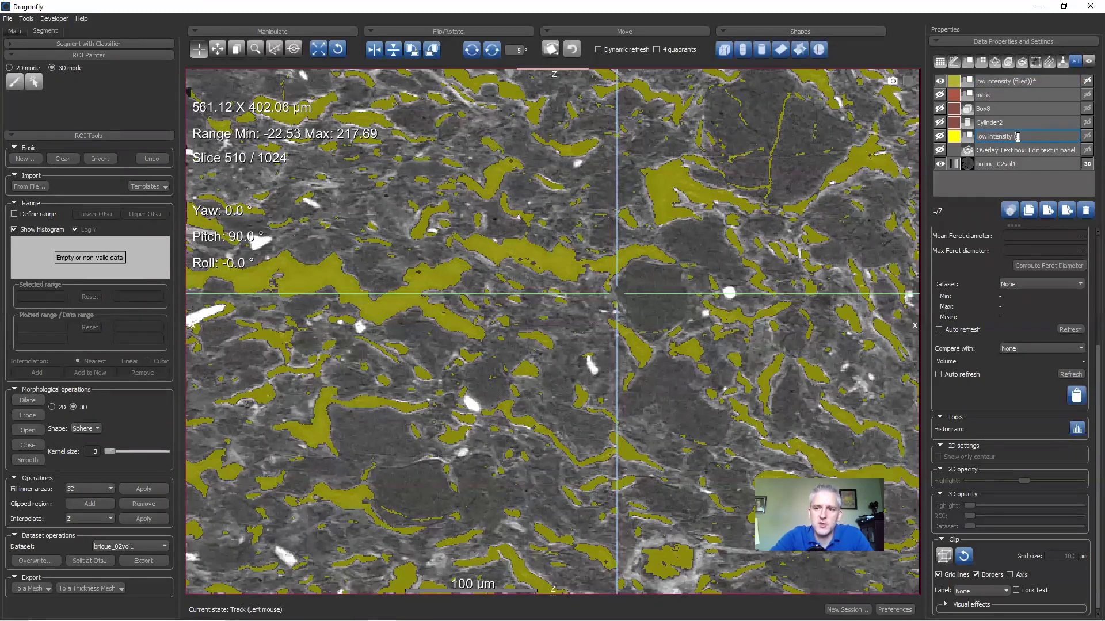
type("(smooth")
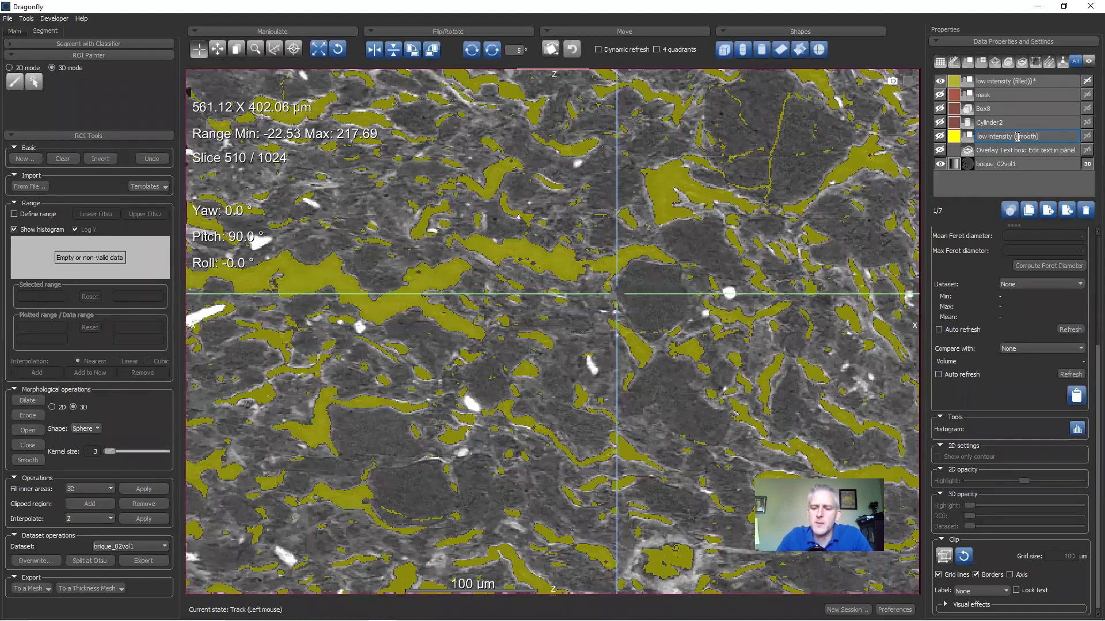
type(")")
key("Return")
Step: Raise the filled low intensity ROI's 2D highlight opacity to maximum and inspect it across the whole slice
left_click(989, 83, "ctrl")
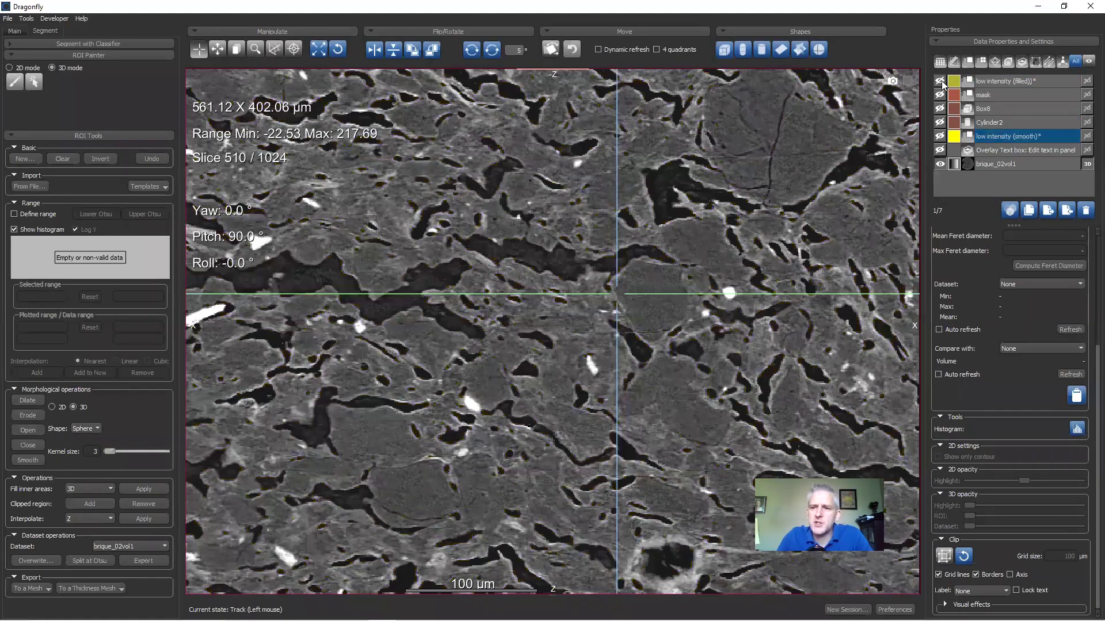
left_click(989, 83)
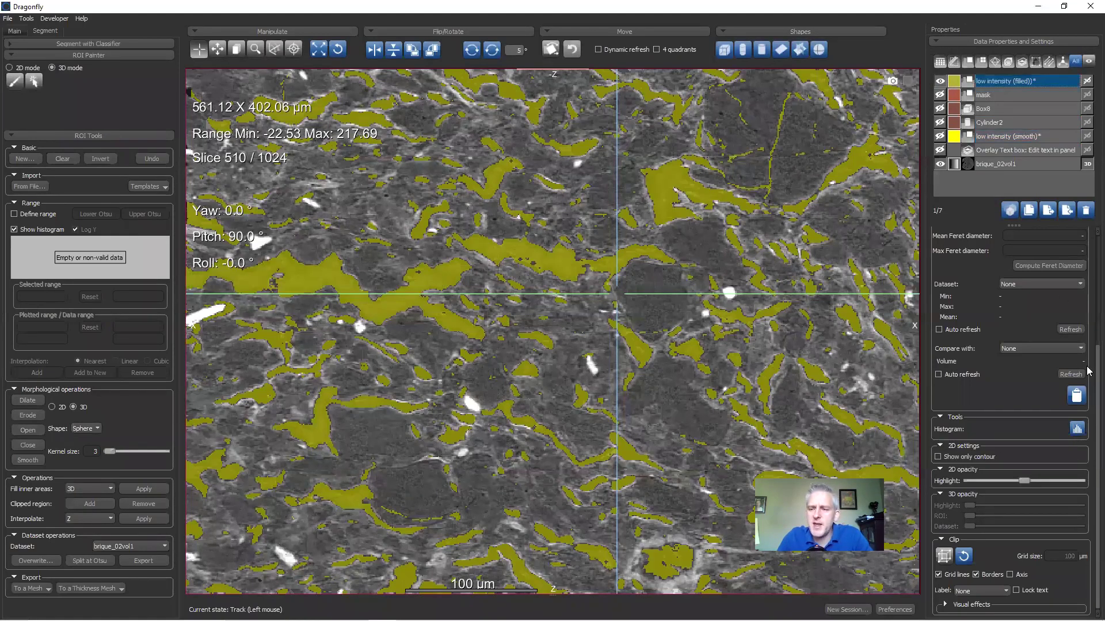
left_click_drag(1025, 481, 1079, 481)
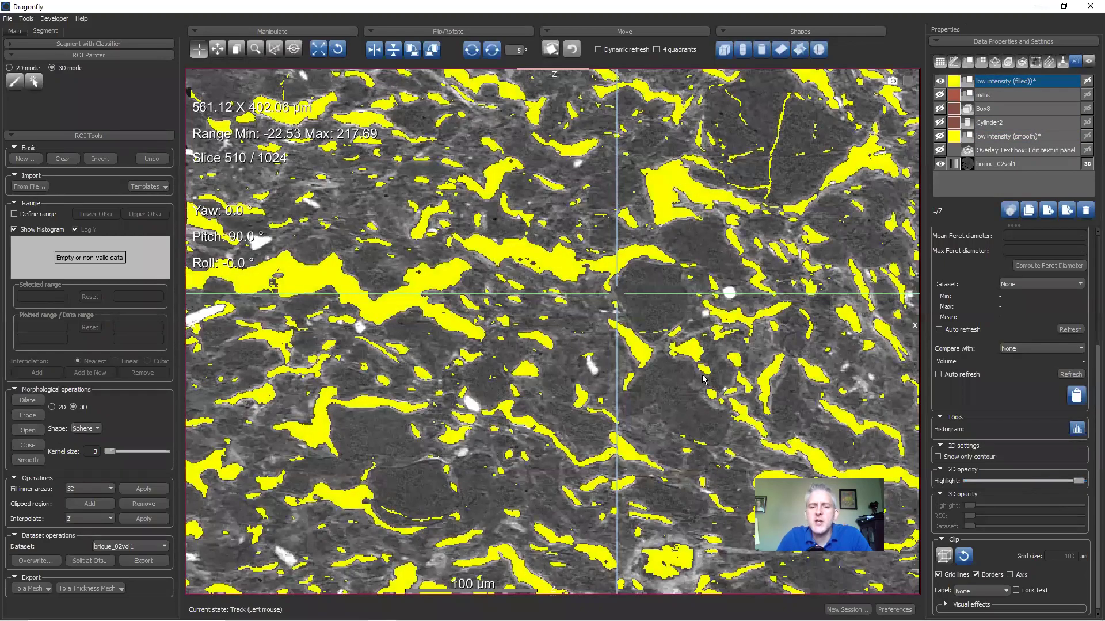
scroll(639, 185, "down", 3)
scroll(639, 185, "up", 2)
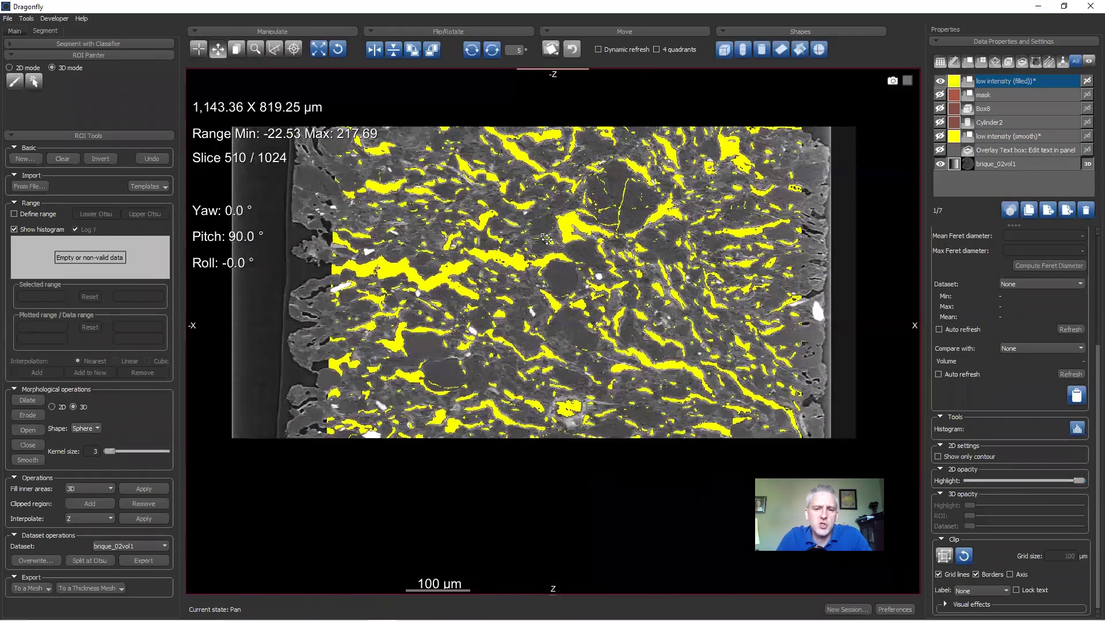
scroll(418, 155, "down", 2)
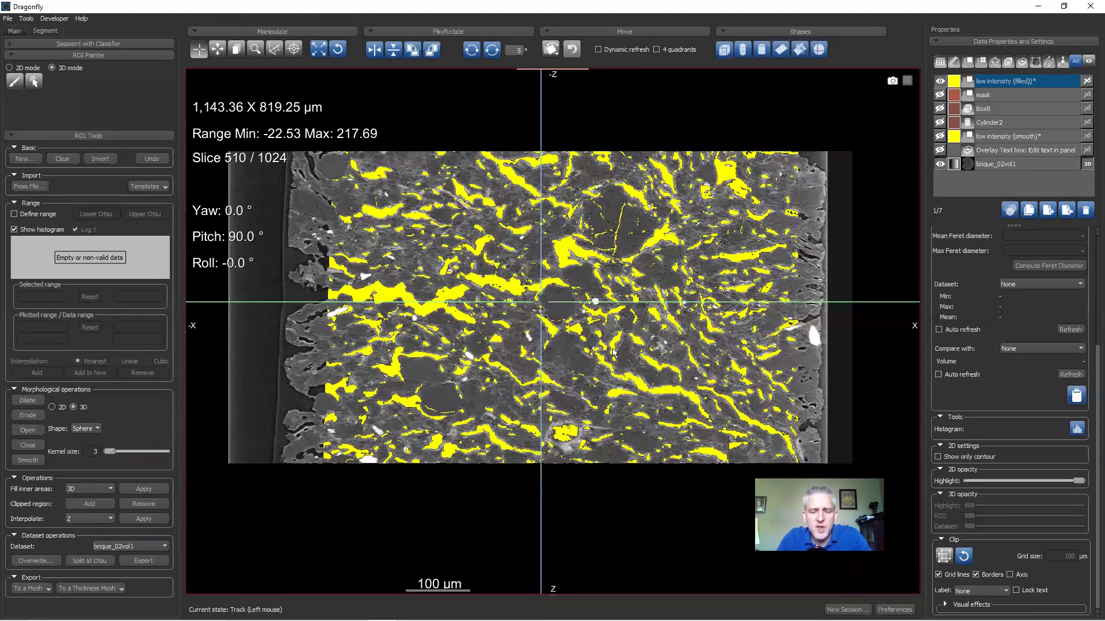
Step: Compare the filled low intensity ROI with the mask by toggling their visibility and checking each one's labeled volume
left_click(941, 96)
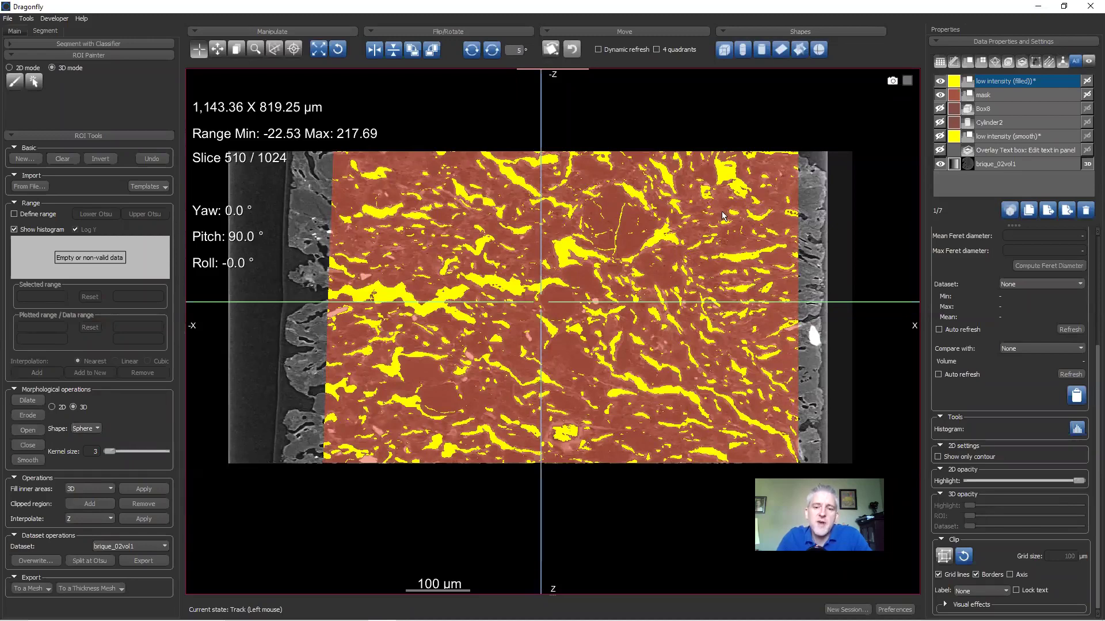
left_click(984, 94, "ctrl")
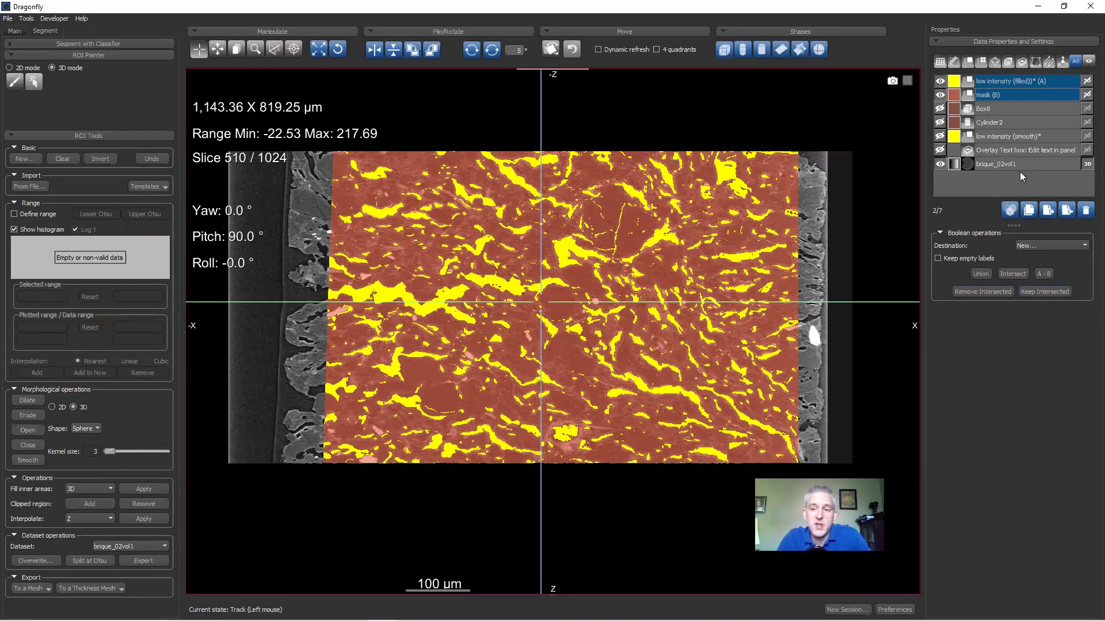
left_click(940, 96)
left_click(992, 81)
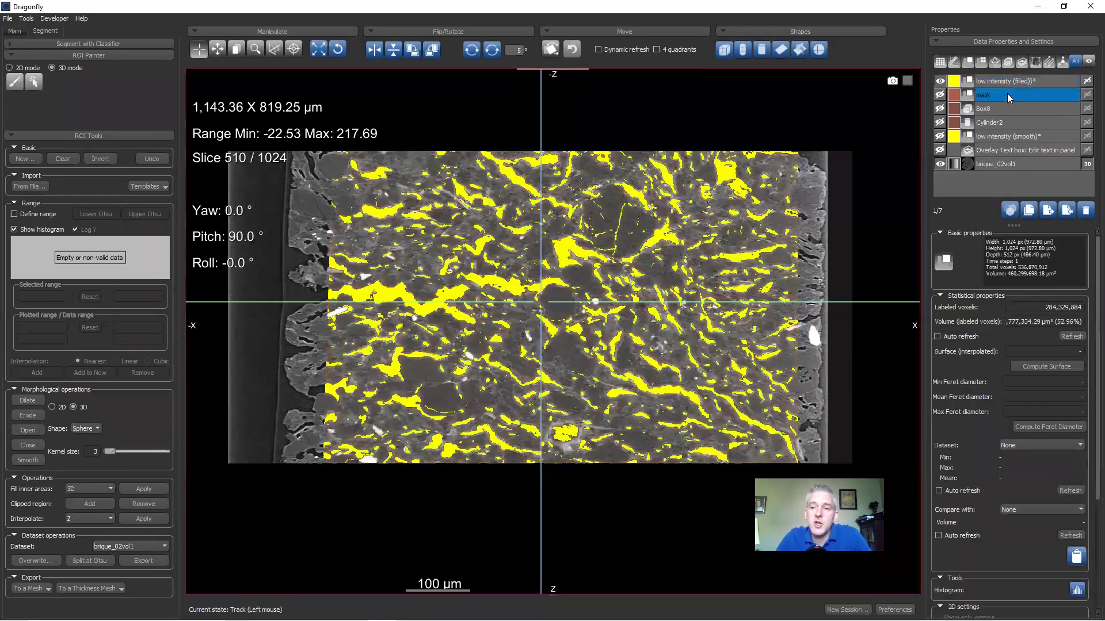
left_click(940, 81)
left_click(940, 95)
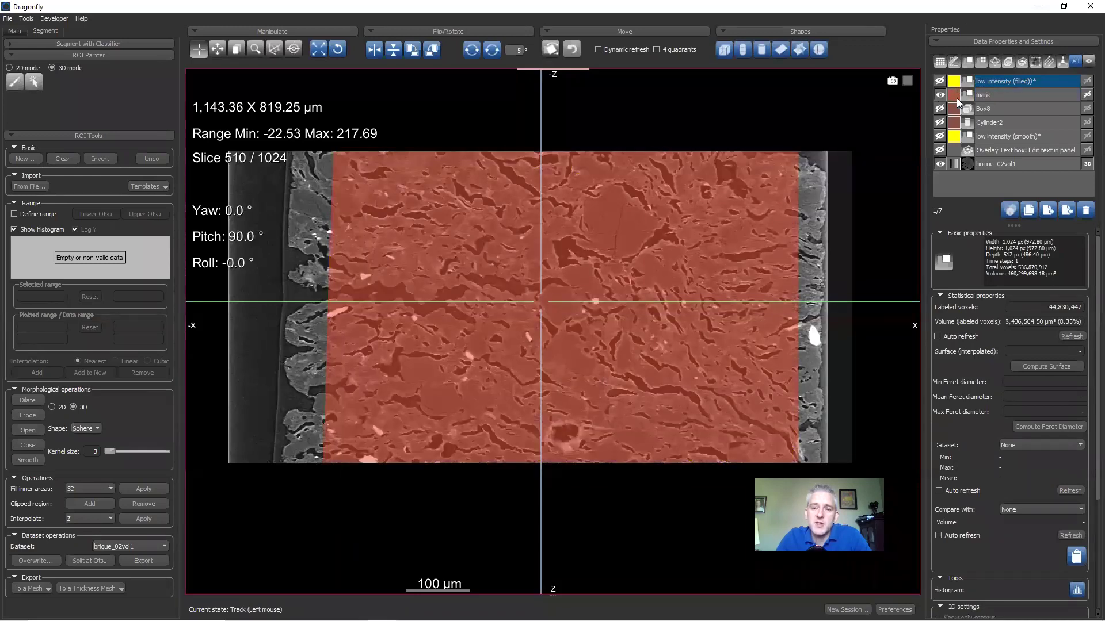
Step: Duplicate the mask ROI and apply a 3D Erode to the copy with a Sphere shape and kernel size 3
left_click(972, 97)
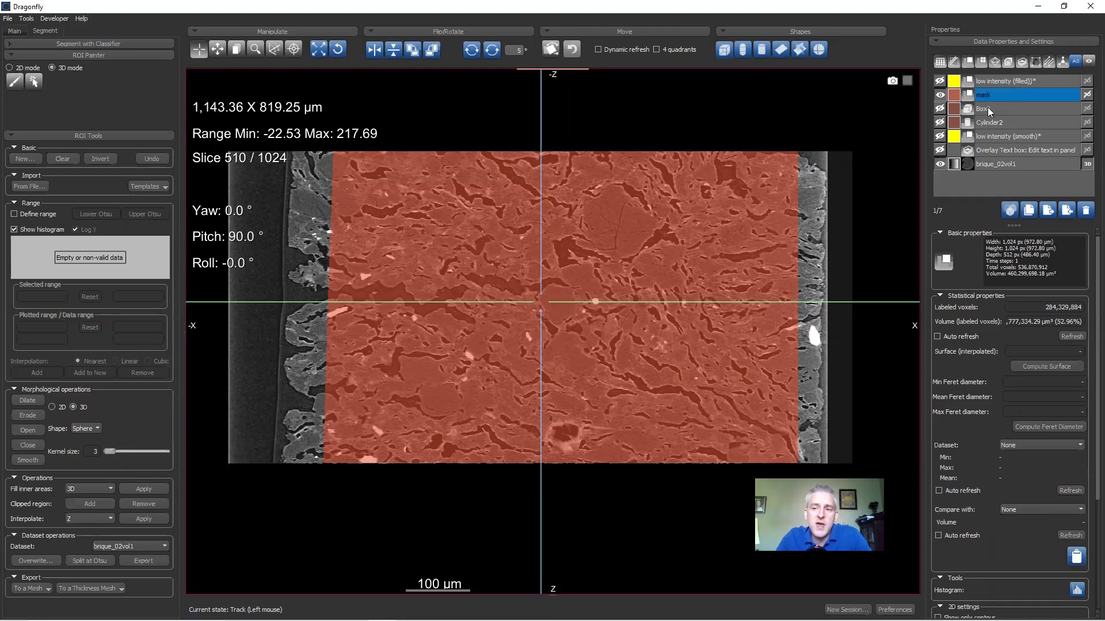
key("ctrl+d")
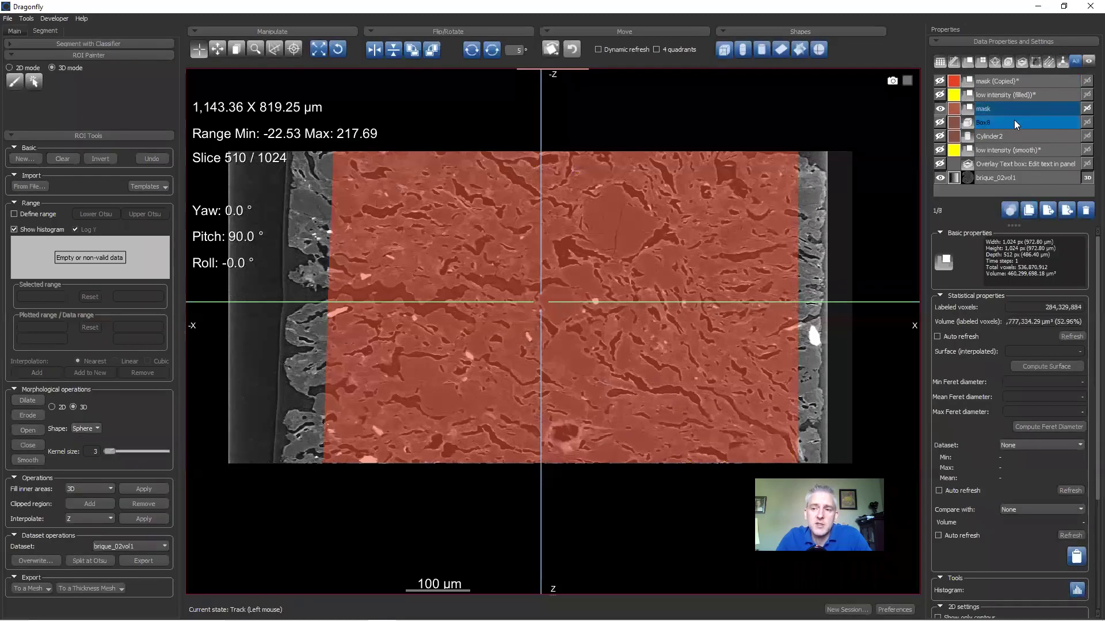
double_click(992, 82)
key("Return")
left_click(985, 124)
left_click(992, 79)
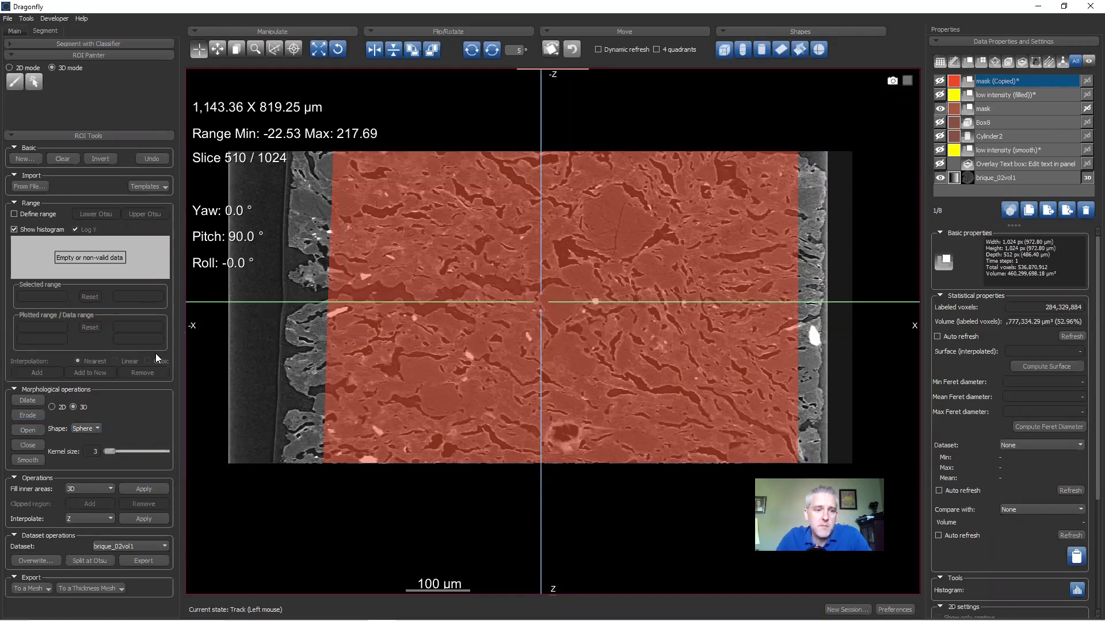
left_click(33, 413)
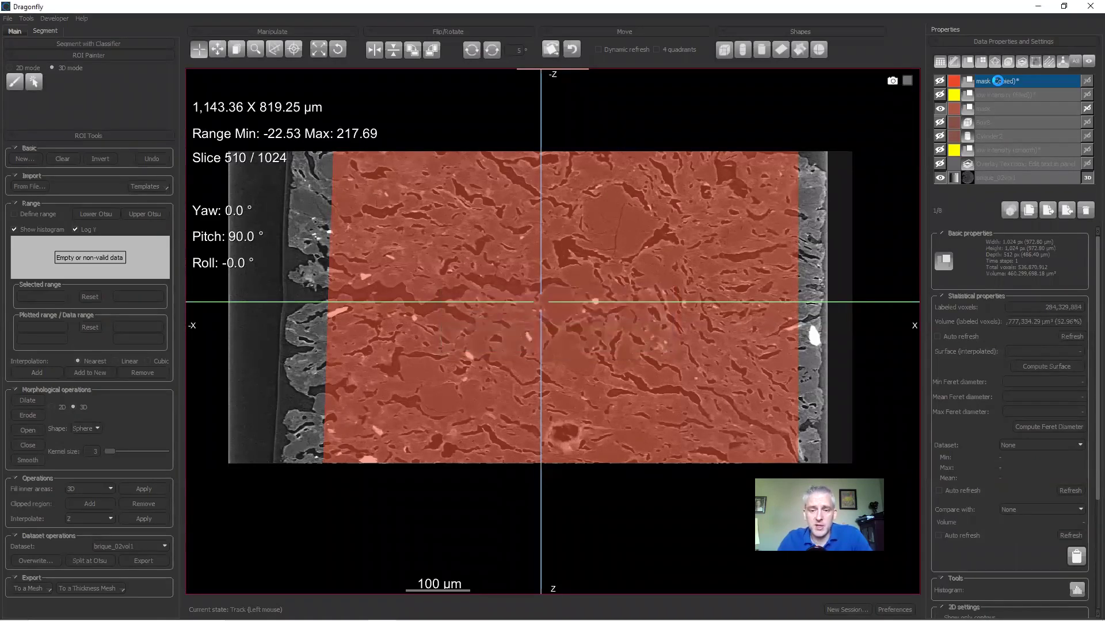
Step: Rename the copied mask ROI as "mask (eroded)"
mouse_move(999, 81)
left_mouse_down()
mouse_move(962, 135)
mouse_move(958, 87)
mouse_move(978, 163)
mouse_move(951, 109)
mouse_move(990, 84)
left_mouse_up()
double_click(991, 84)
double_click(1002, 81)
type("erod")
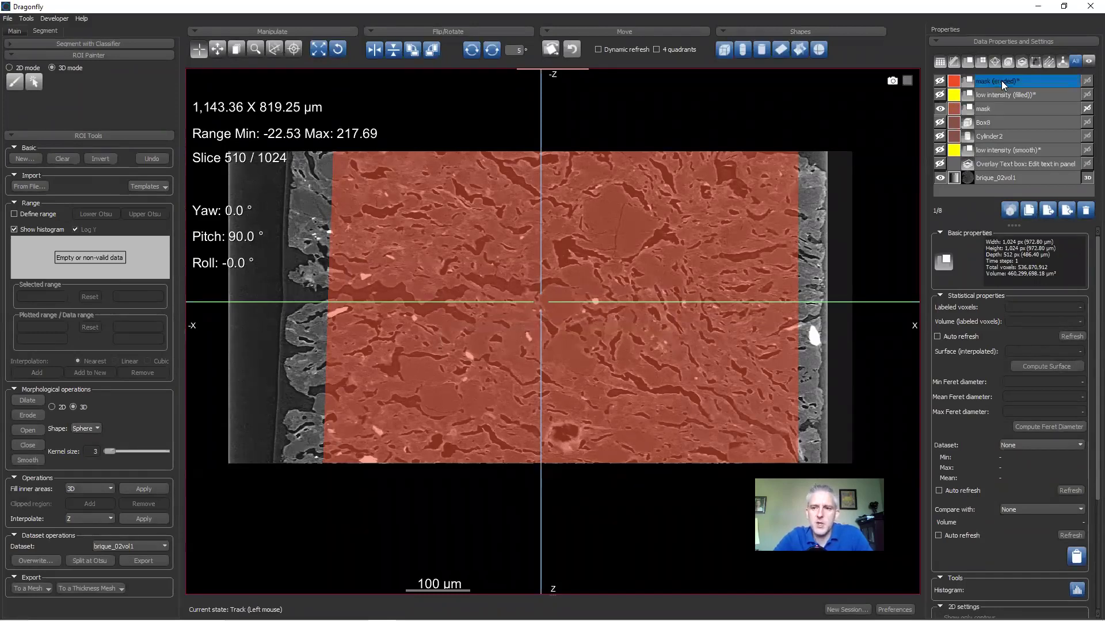
Step: Set the mask (eroded) ROI's color to the bright green #00ff7f
key("Return")
left_click(954, 81)
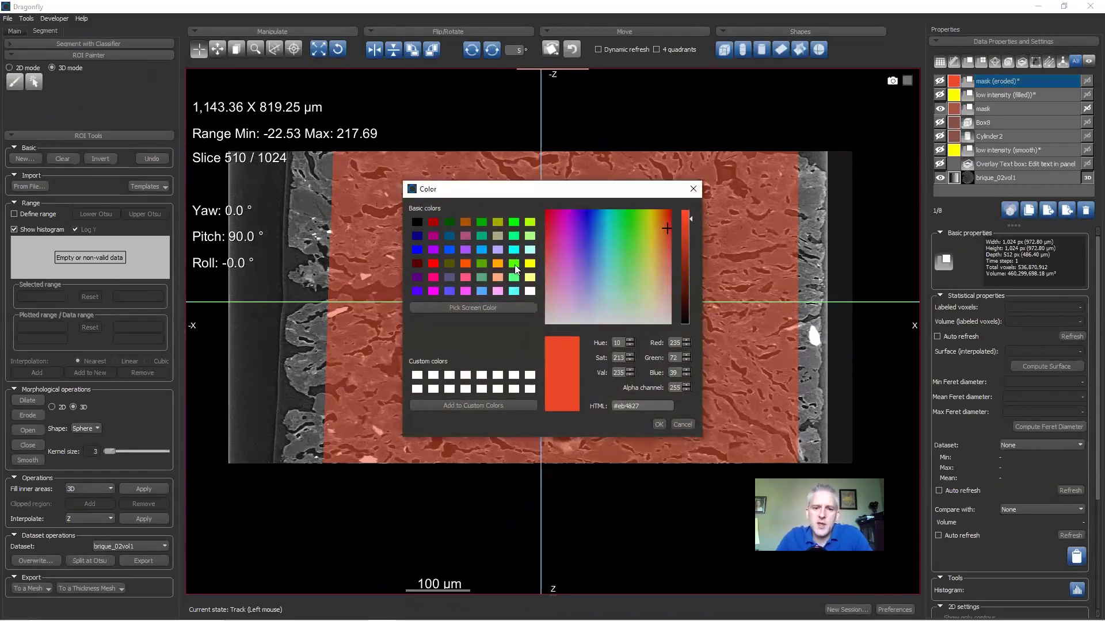
left_click(530, 264)
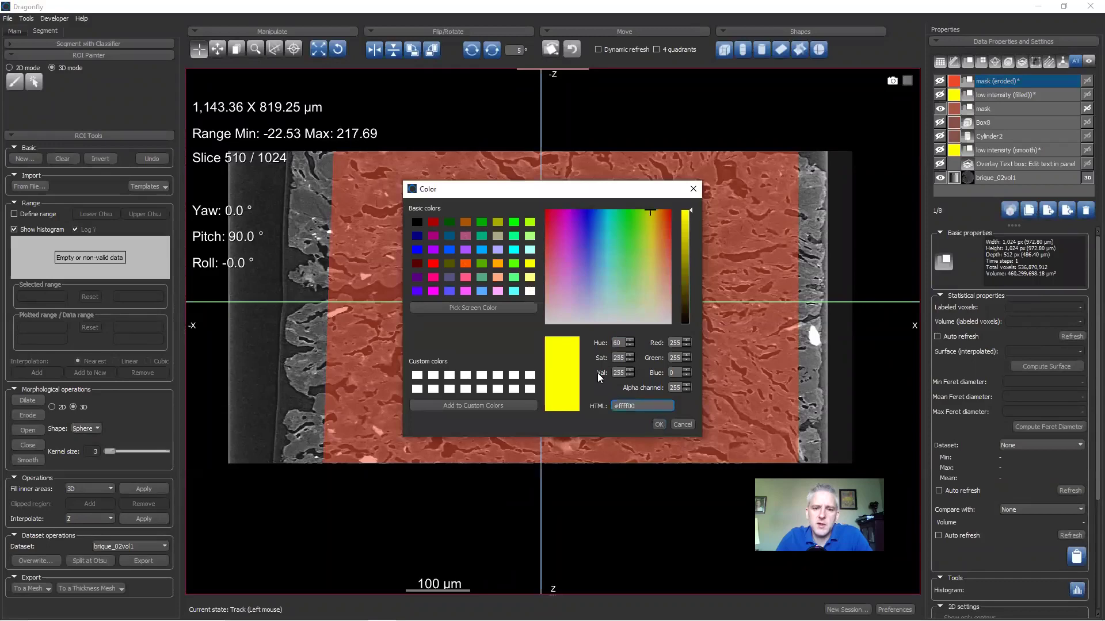
left_click(514, 236)
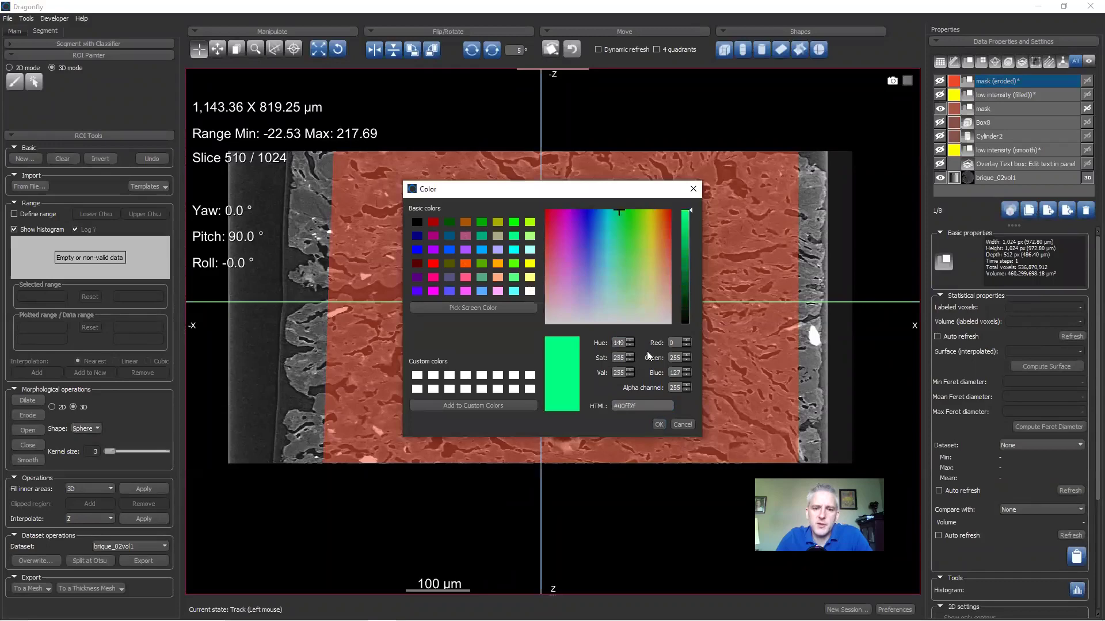
left_click(657, 425)
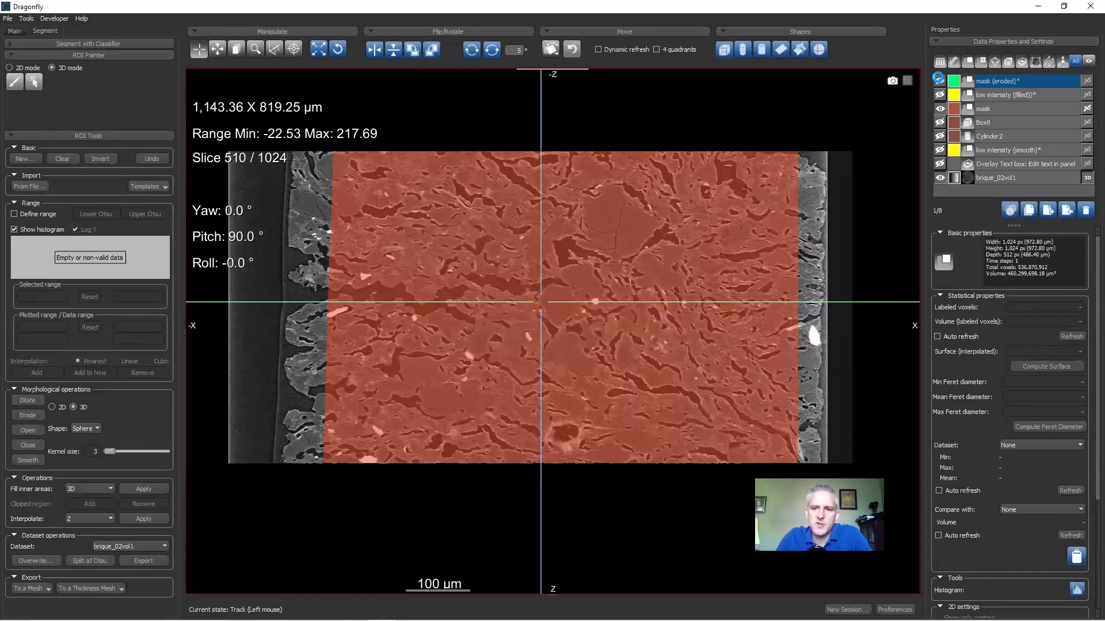
Step: Display the mask (eroded) ROI over the mask and examine the gap between their boundaries along the sample's edges
scroll(782, 313, "up", 1)
scroll(783, 313, "up", 10)
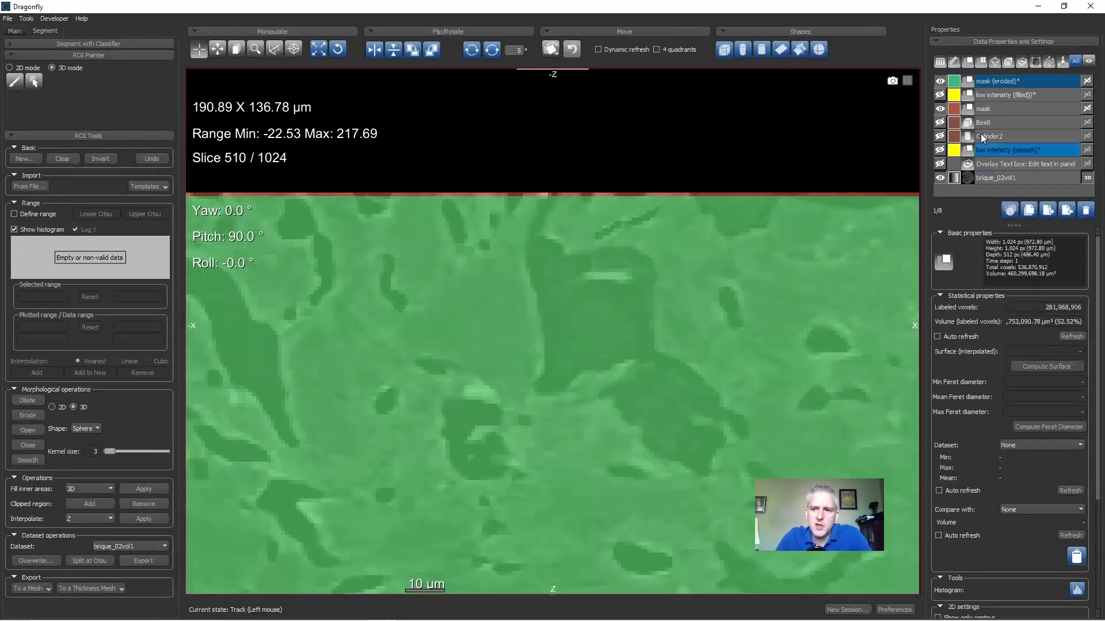
left_click(940, 81)
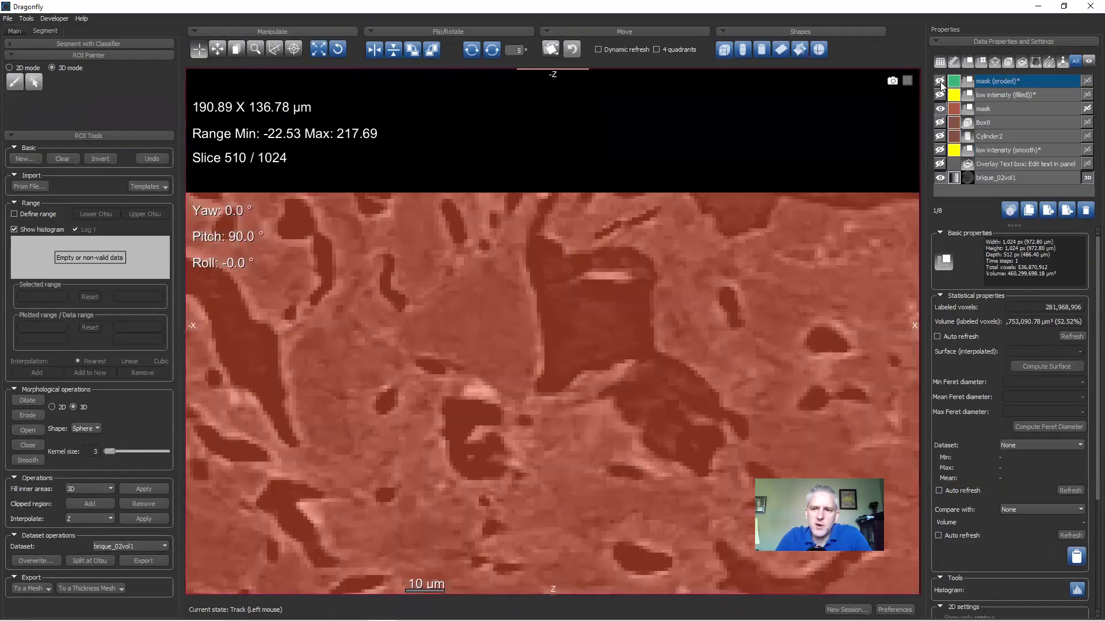
left_click(941, 82)
middle_click_drag(707, 214, 420, 276)
middle_click_drag(638, 287, 486, 325)
scroll(486, 325, "down", 3)
middle_click_drag(332, 300, 1098, 312)
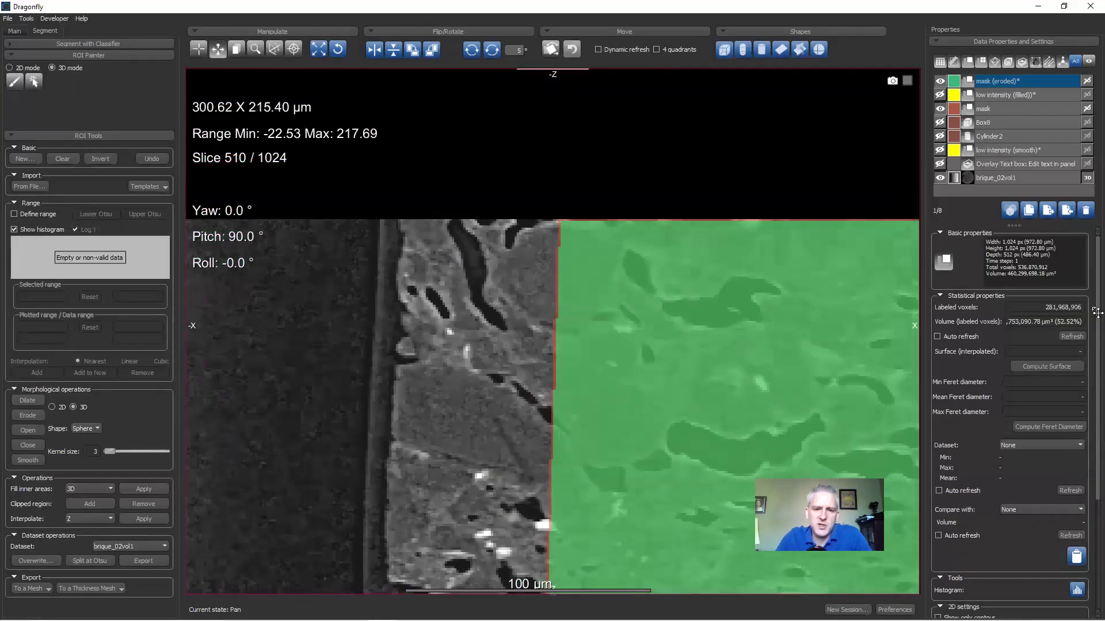
scroll(681, 301, "up", 3)
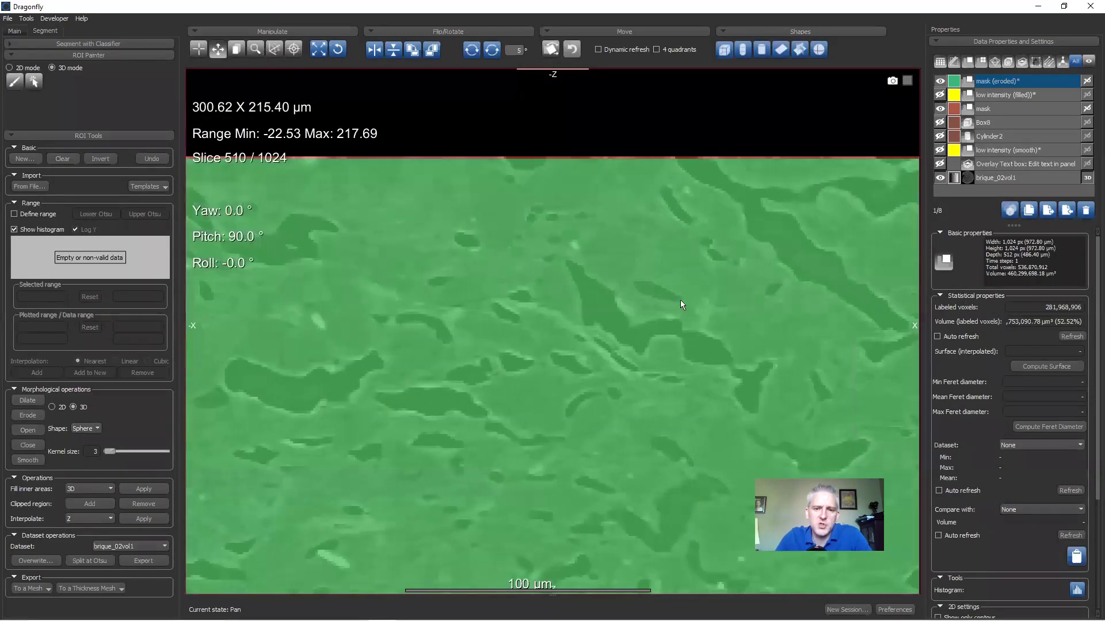
scroll(645, 192, "down", 4)
middle_click_drag(644, 193, 374, 224)
Step: Subtract mask (eroded) from mask with a Boolean A-B operation into a new ROI named "shell"
left_click(1019, 108)
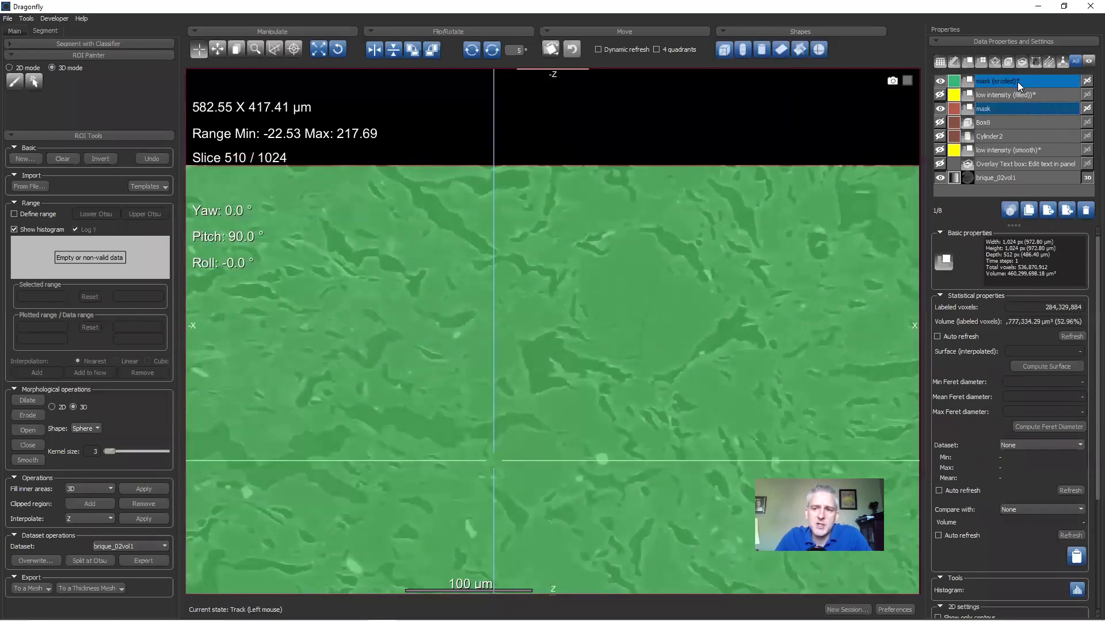
left_click(1018, 82, "ctrl")
left_click(1036, 248)
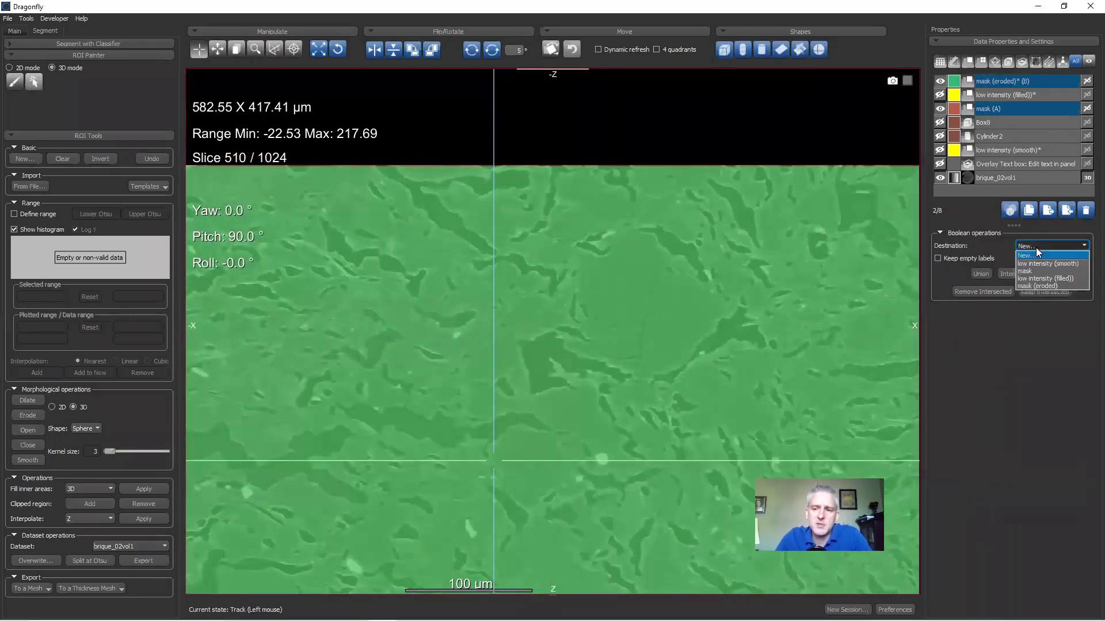
left_click(1034, 253)
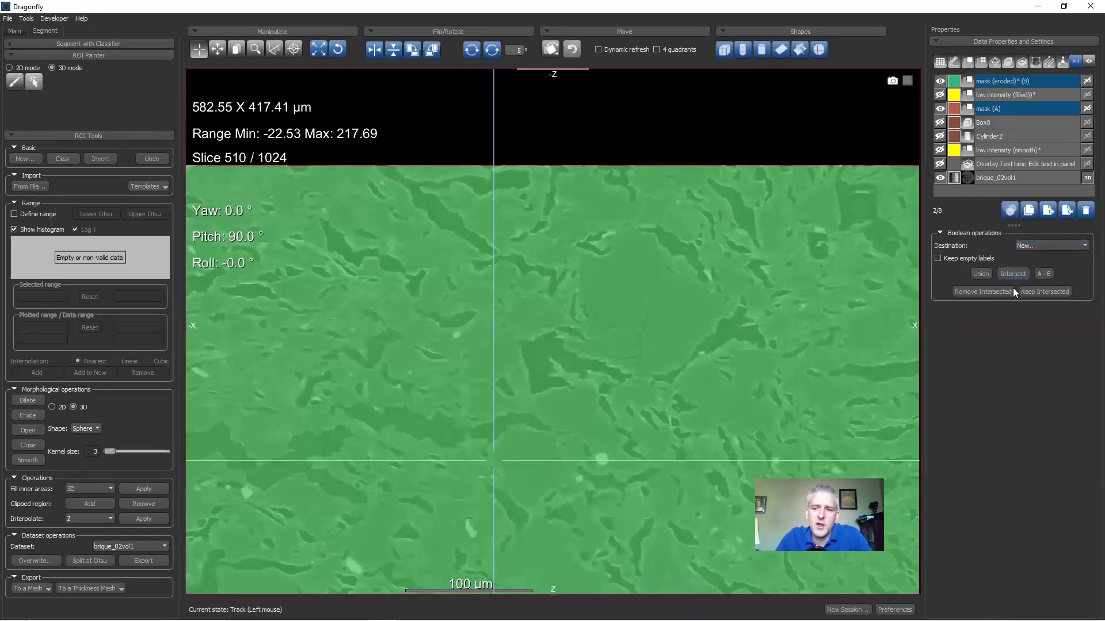
left_click(1043, 274)
triple_click(962, 316)
type("shell")
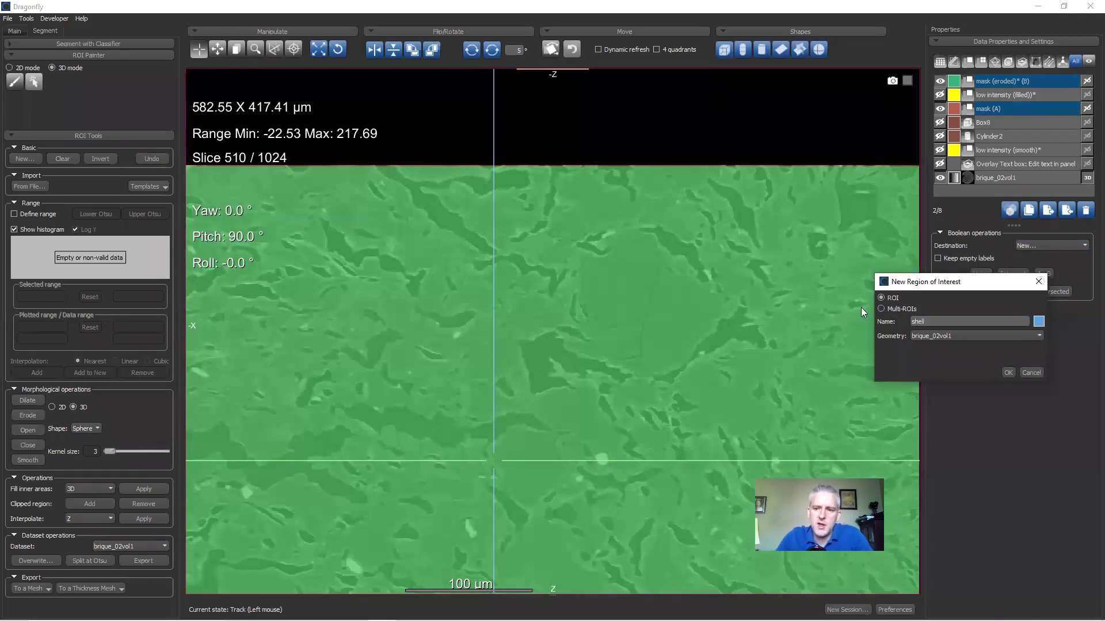
left_click(1008, 372)
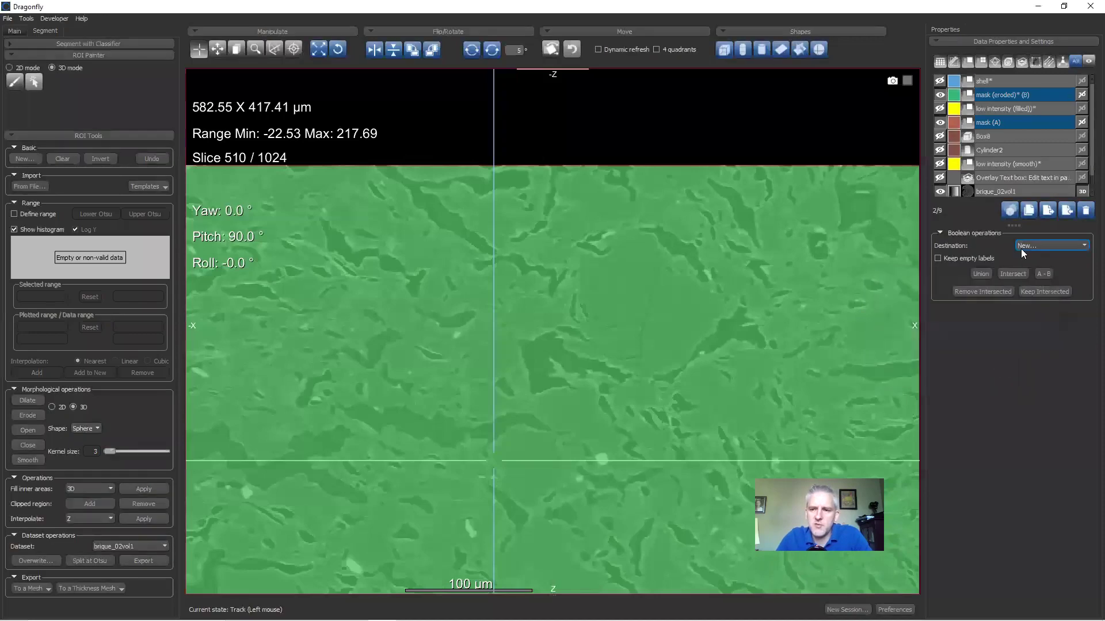
Step: Hide the mask and mask (eroded) ROIs, and display the shell together with the filled low intensity ROI
left_click(940, 123)
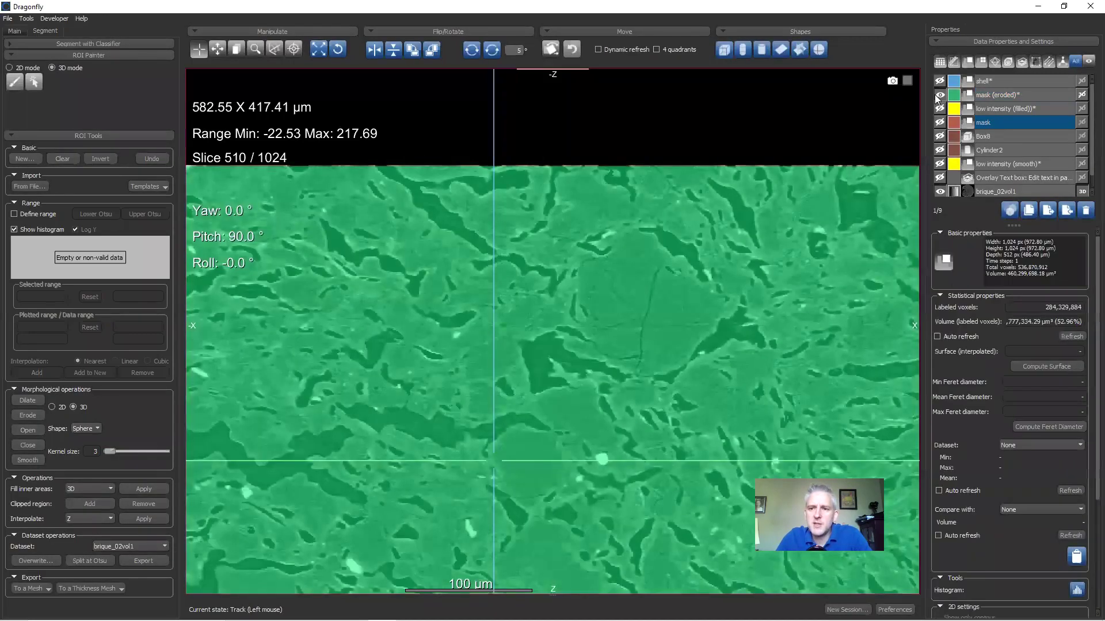
left_click(940, 95)
middle_click_drag(445, 268, 652, 274)
scroll(651, 274, "down", 3)
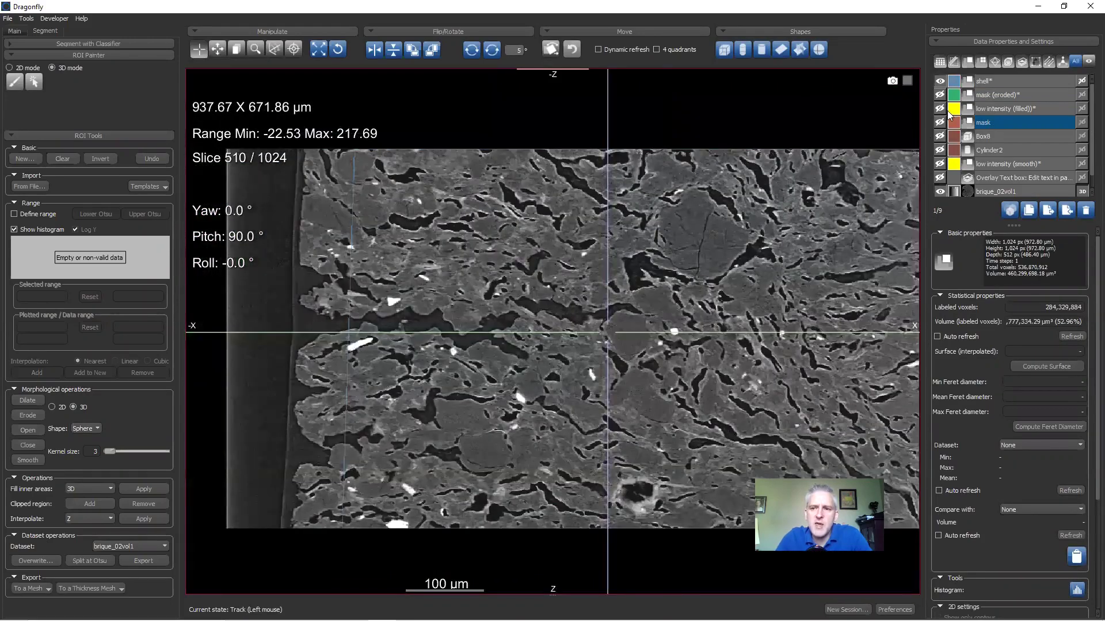
left_click(940, 109)
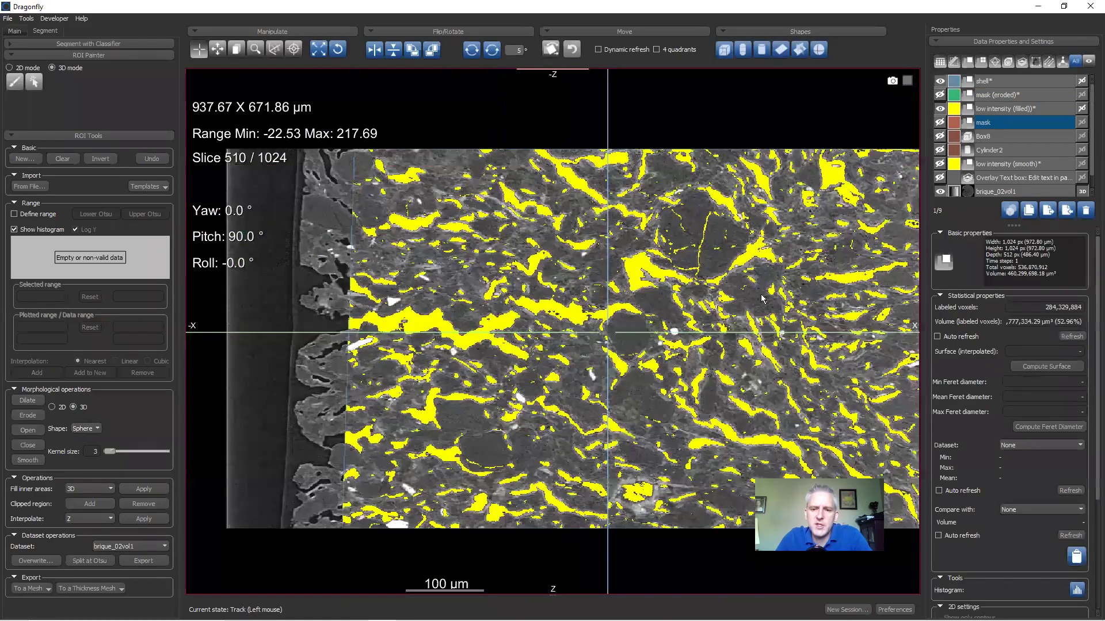
Step: Rename the low intensity (filled) ROI as "all pores (fill)"
left_click(998, 109)
left_click(998, 109)
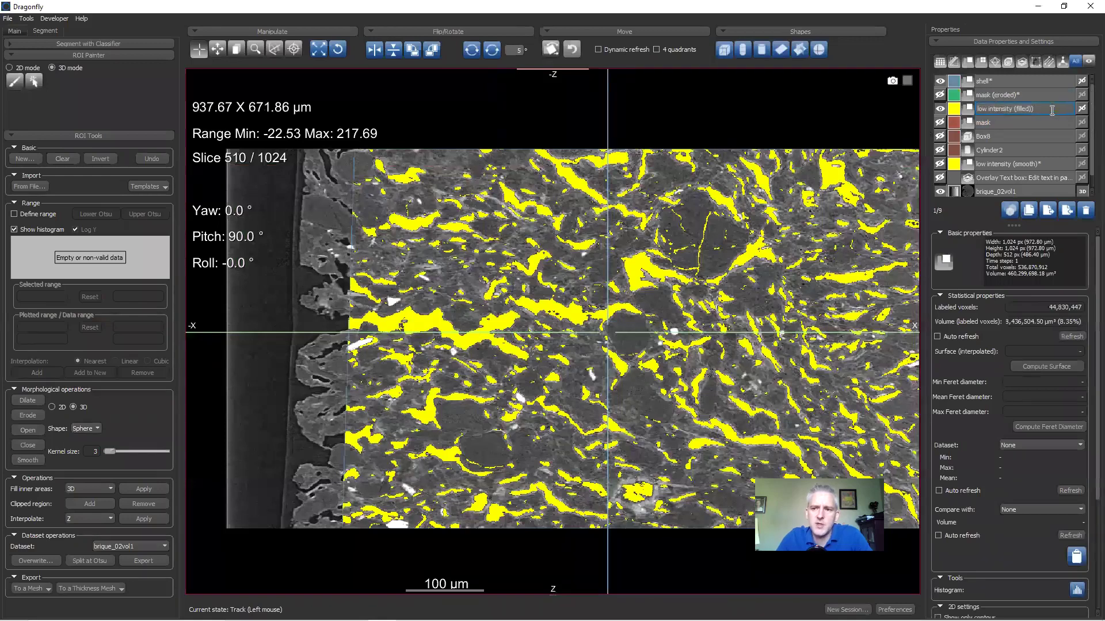
type("all")
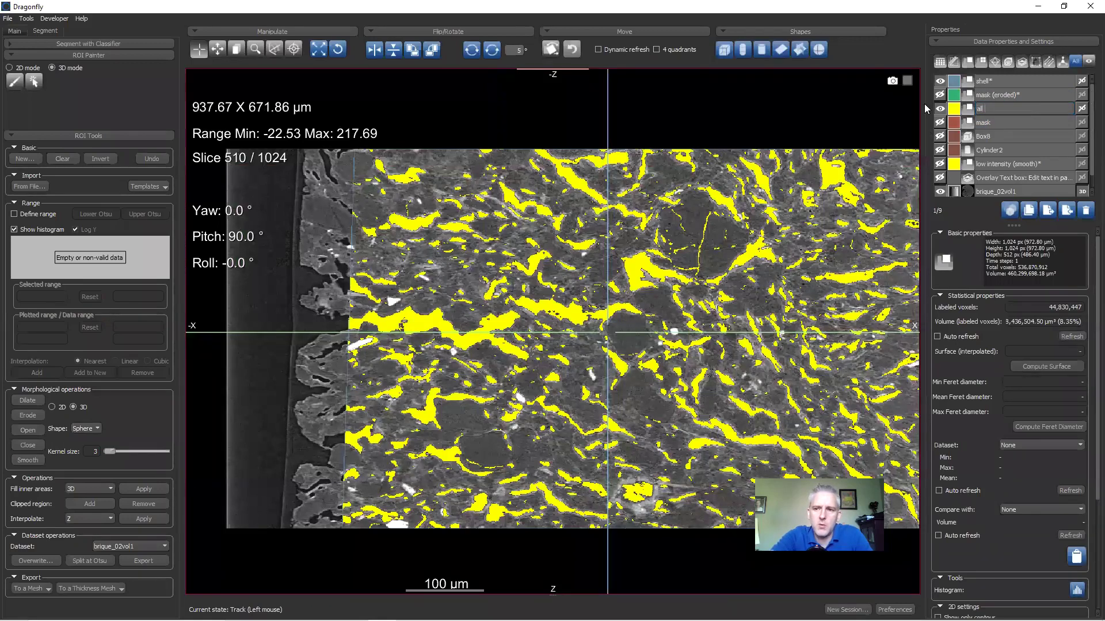
type(" pores (")
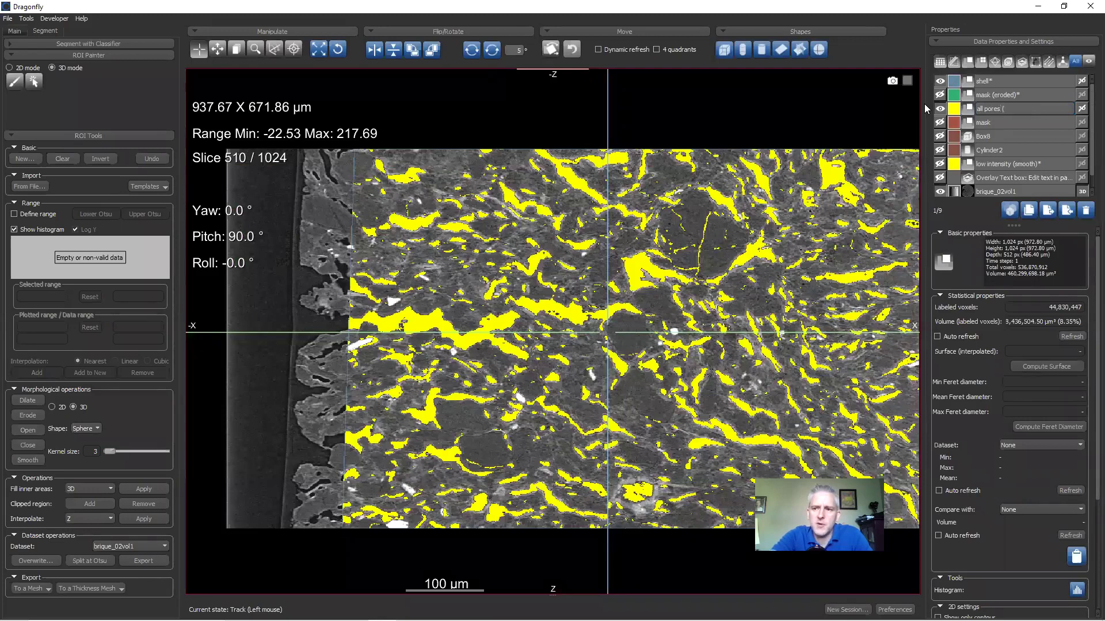
type("fill)")
key("Return")
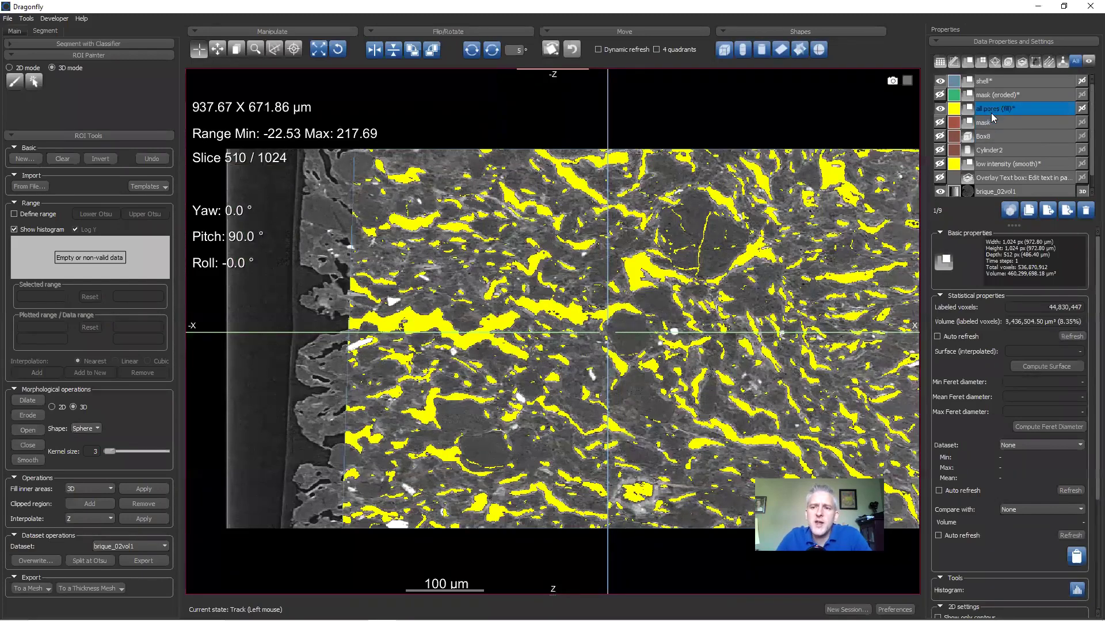
Step: Apply Remove Intersected to all pores (fill) with the shell, creating a new green (#55ff00) ROI named "inaccessible"
left_click(1002, 84, "ctrl")
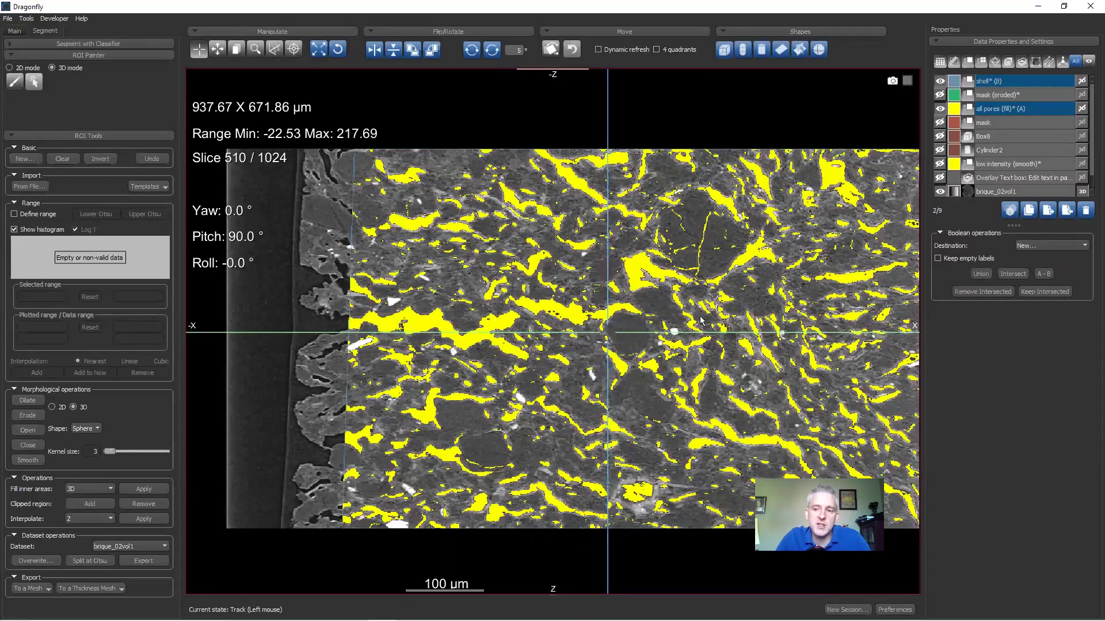
left_click(981, 292)
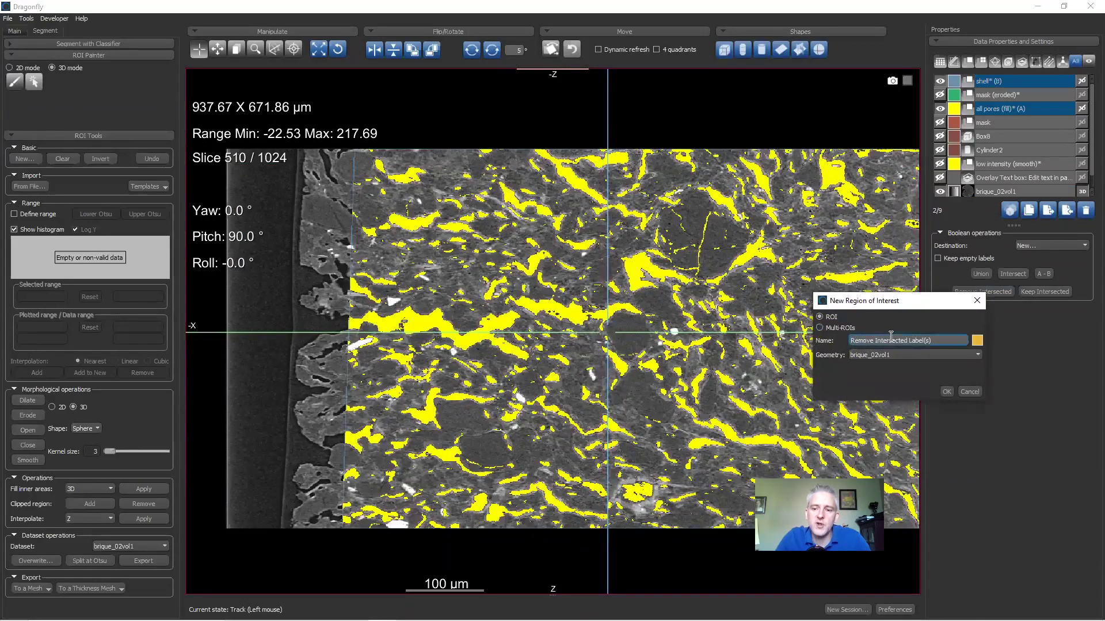
key("BackSpace")
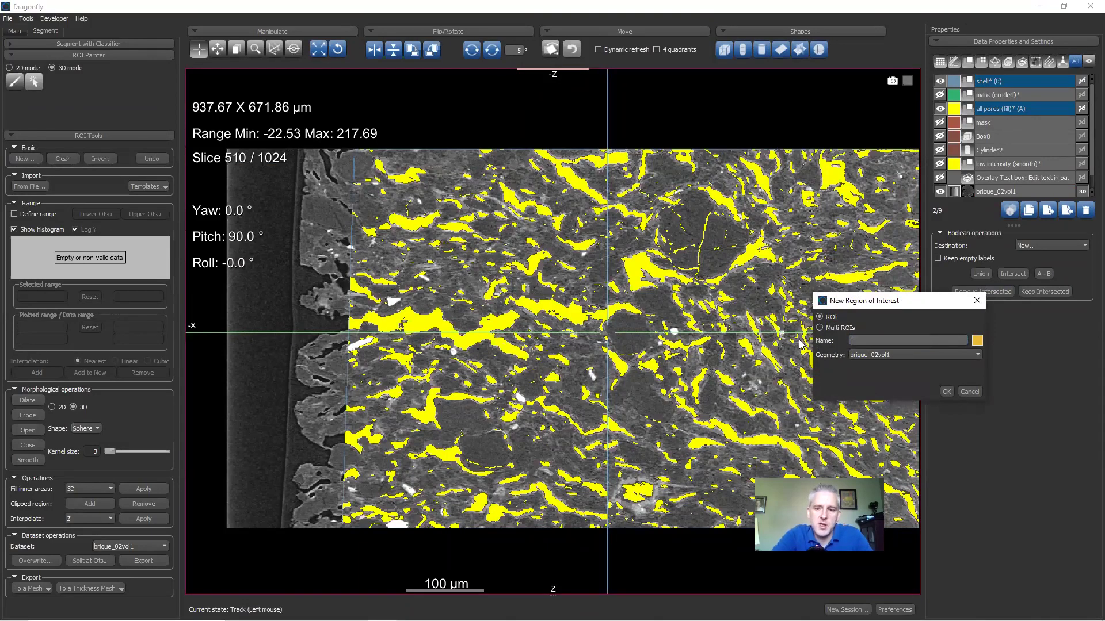
type("inaccessible")
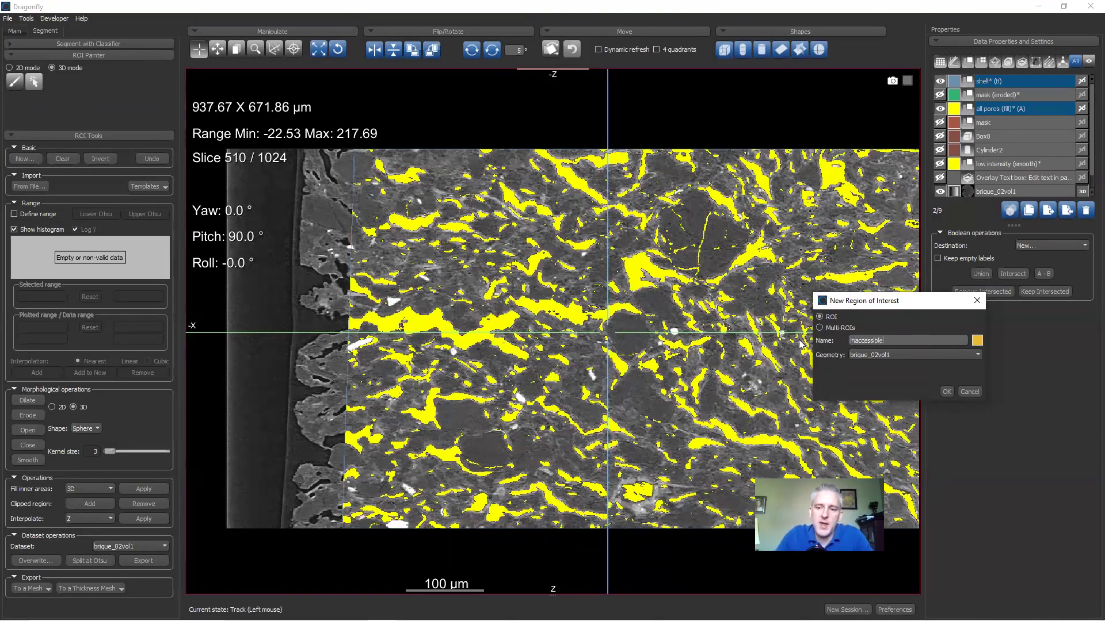
left_click(977, 342)
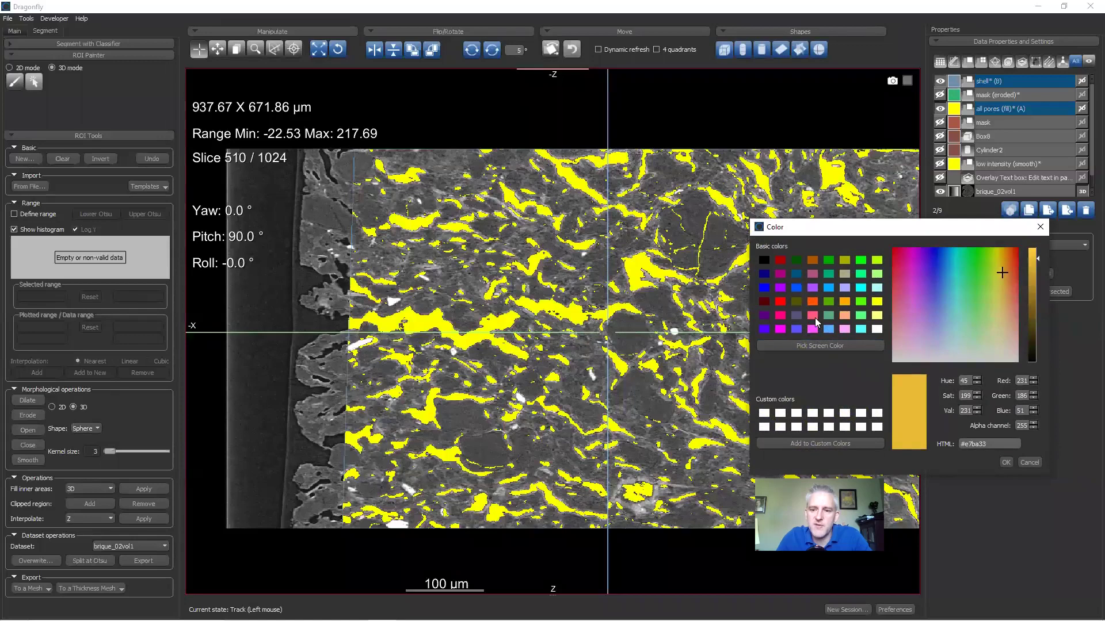
left_click(796, 288)
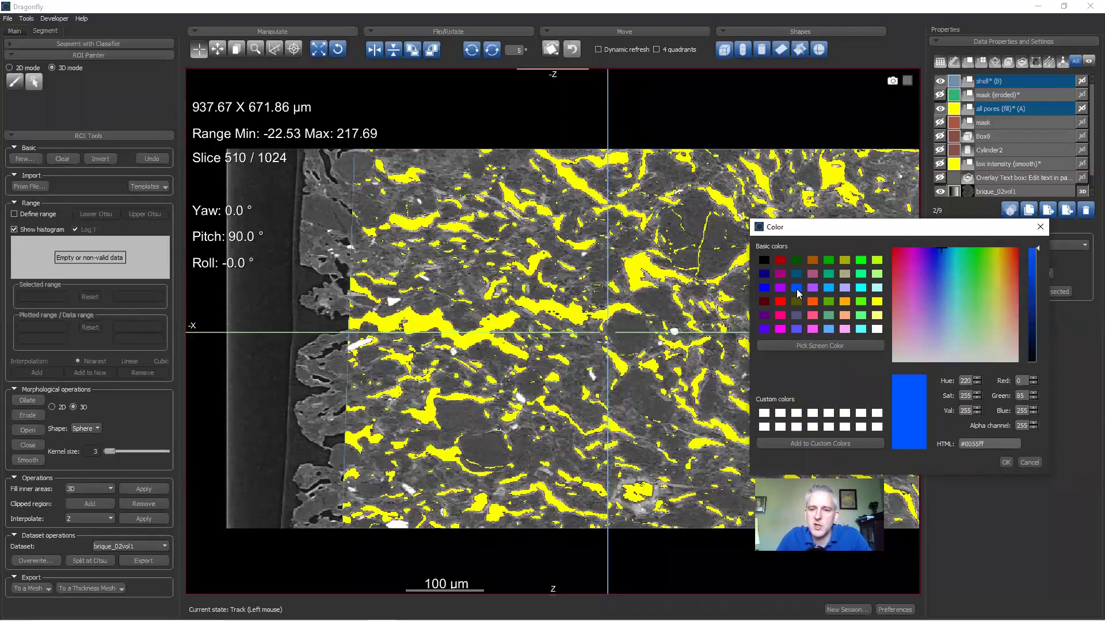
left_click(827, 274)
left_click(862, 302)
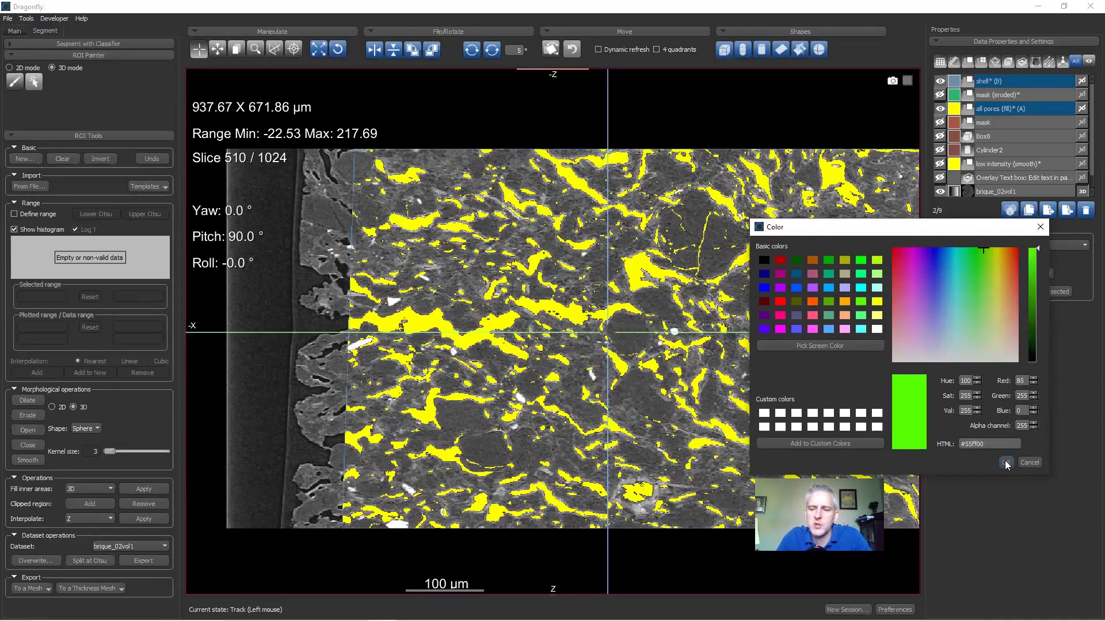
left_click(1005, 463)
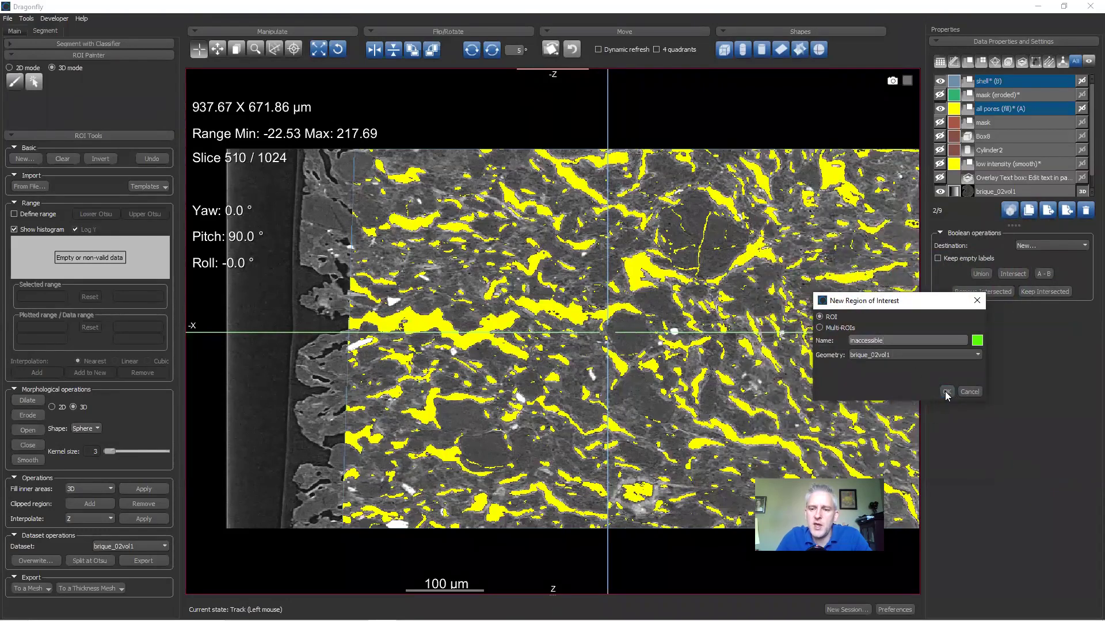
left_click(946, 392)
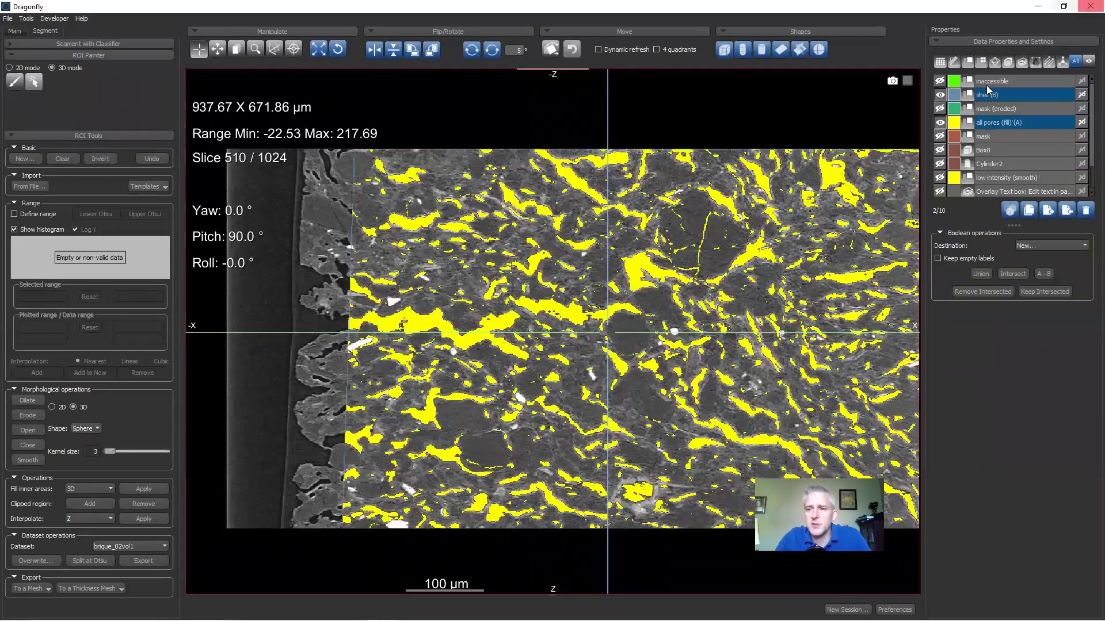
Step: Hide the all pores (fill) ROI, display only the inaccessible ROI, and inspect the isolated pores up close across the slice
left_click(939, 122)
left_click(939, 81)
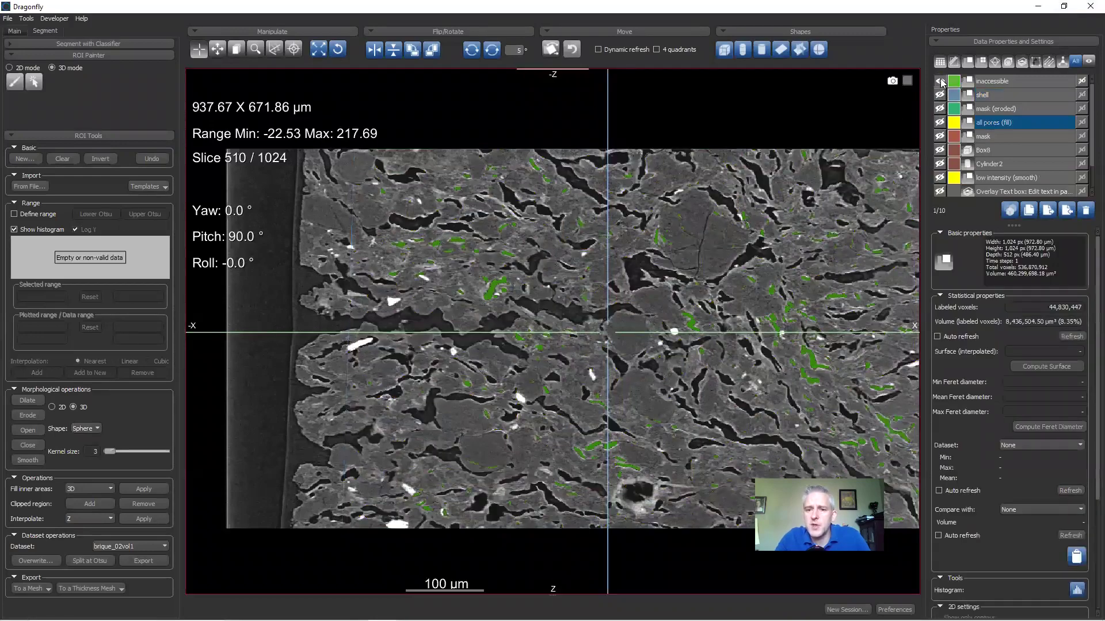
scroll(729, 226, "up", 5)
scroll(728, 477, "up", 1)
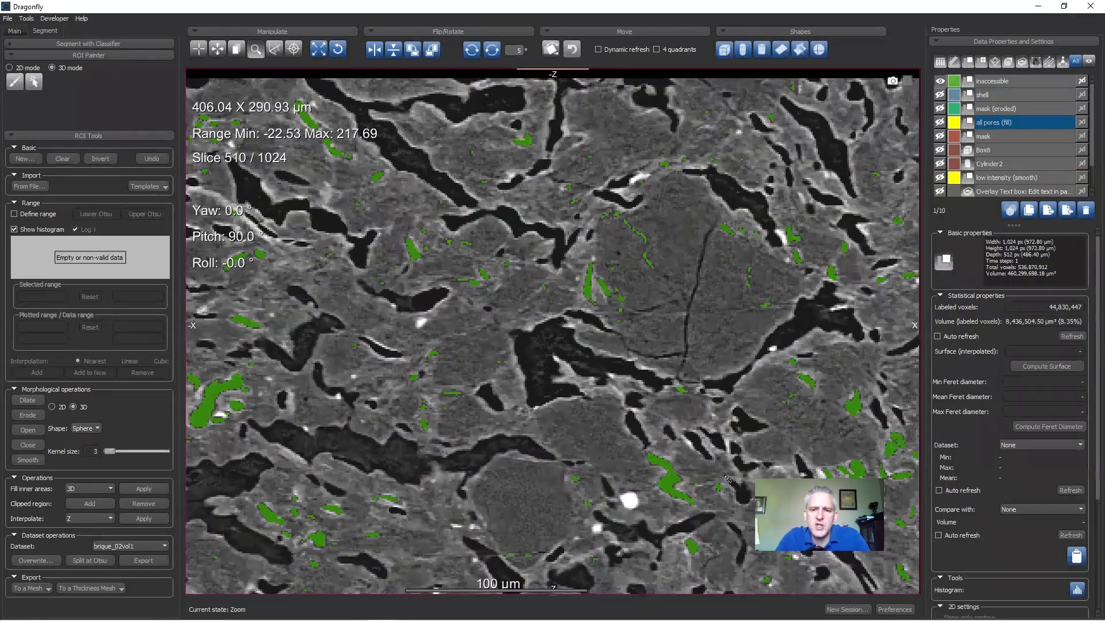
middle_click_drag(562, 267, 701, 287)
right_click_drag(718, 241, 717, 119)
middle_click_drag(724, 261, 675, 209)
Step: Show the all pores (fill) and shell ROIs in the slice and hide the inaccessible ROI
left_click(993, 123)
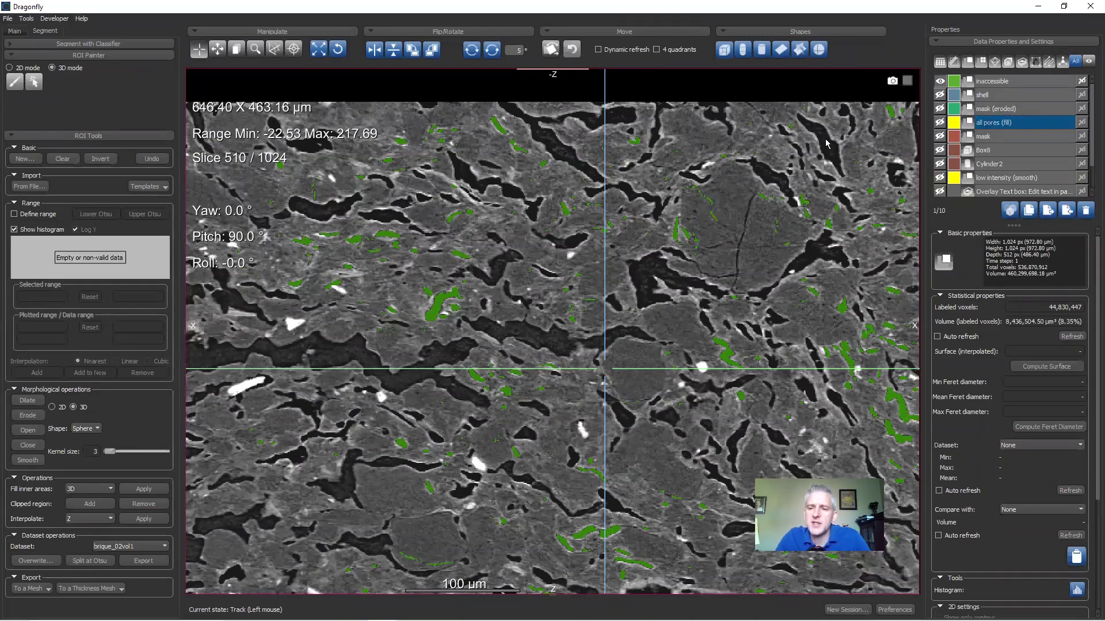
left_click(940, 122)
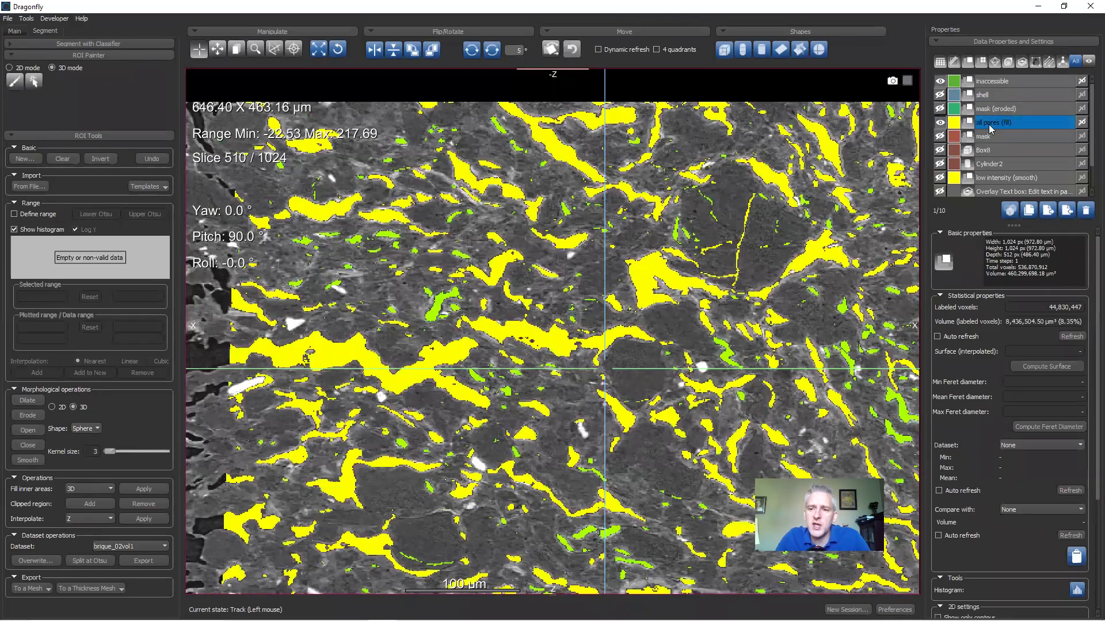
left_click(994, 86, "ctrl")
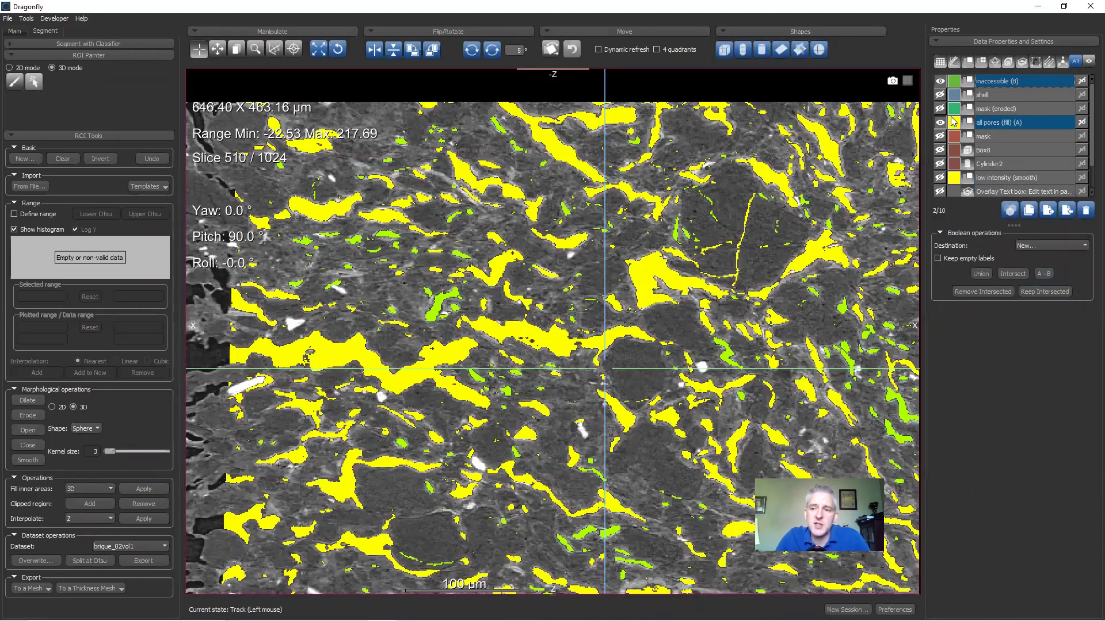
left_click(939, 82)
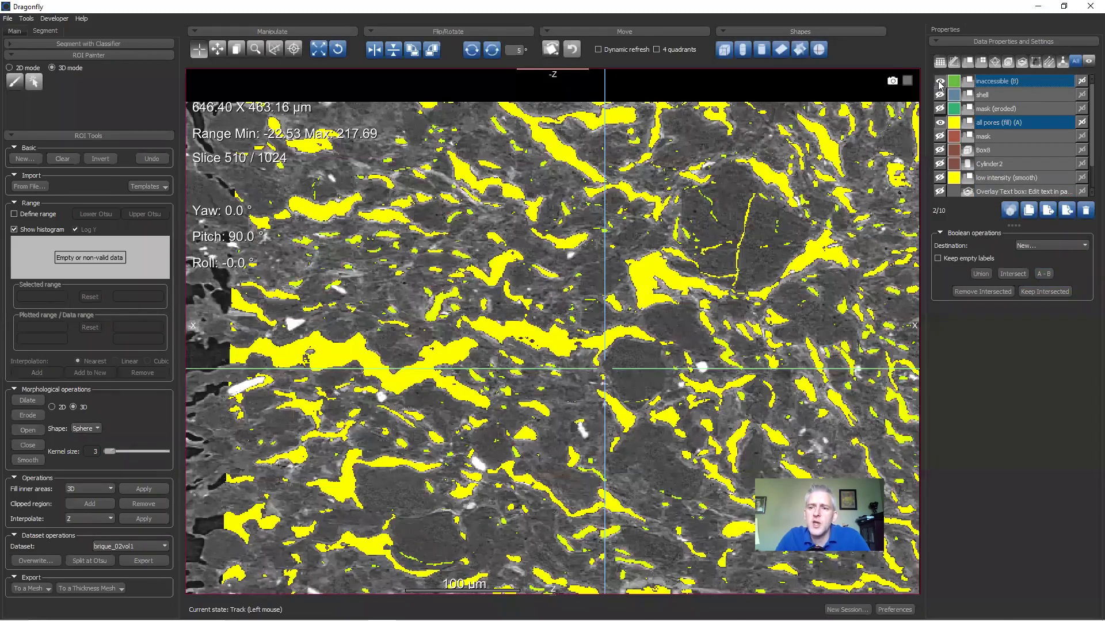
left_click(966, 119, "ctrl")
left_click(939, 95)
Step: Apply Keep Intersected to the inaccessible and shell ROIs, creating a new orange (#ff5500) ROI named "accesible pores"
left_click(992, 96, "ctrl")
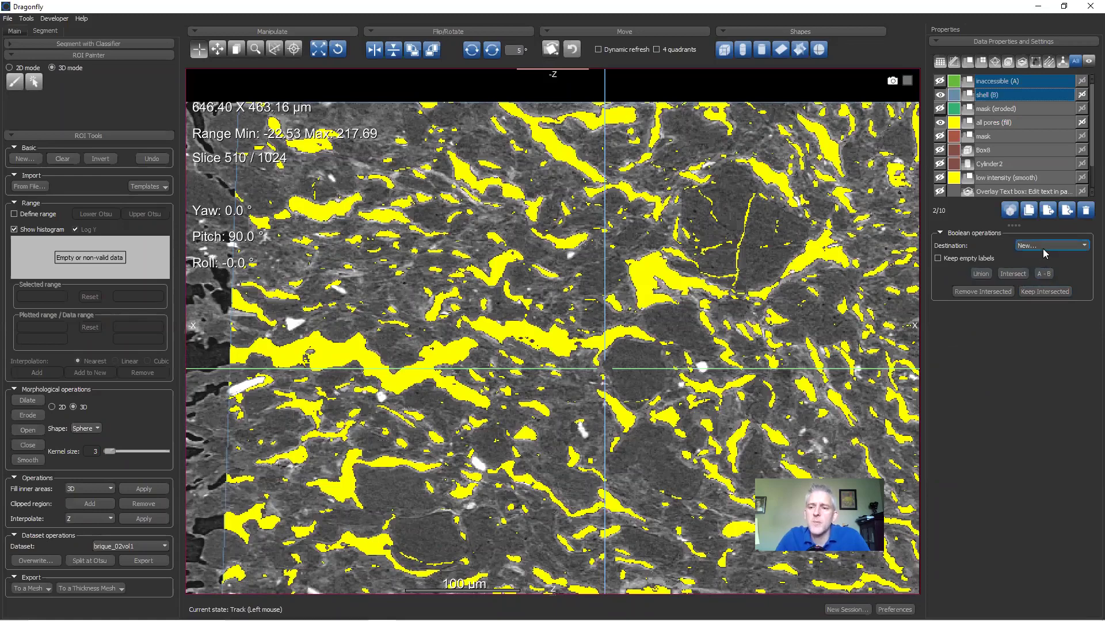
left_click(1040, 292)
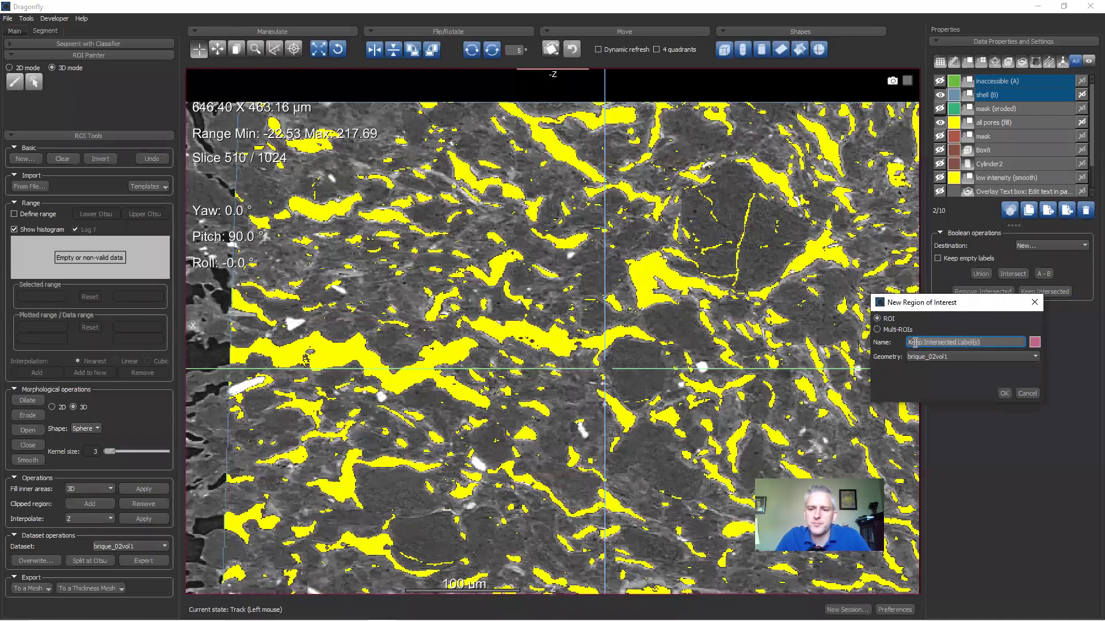
type("accesible")
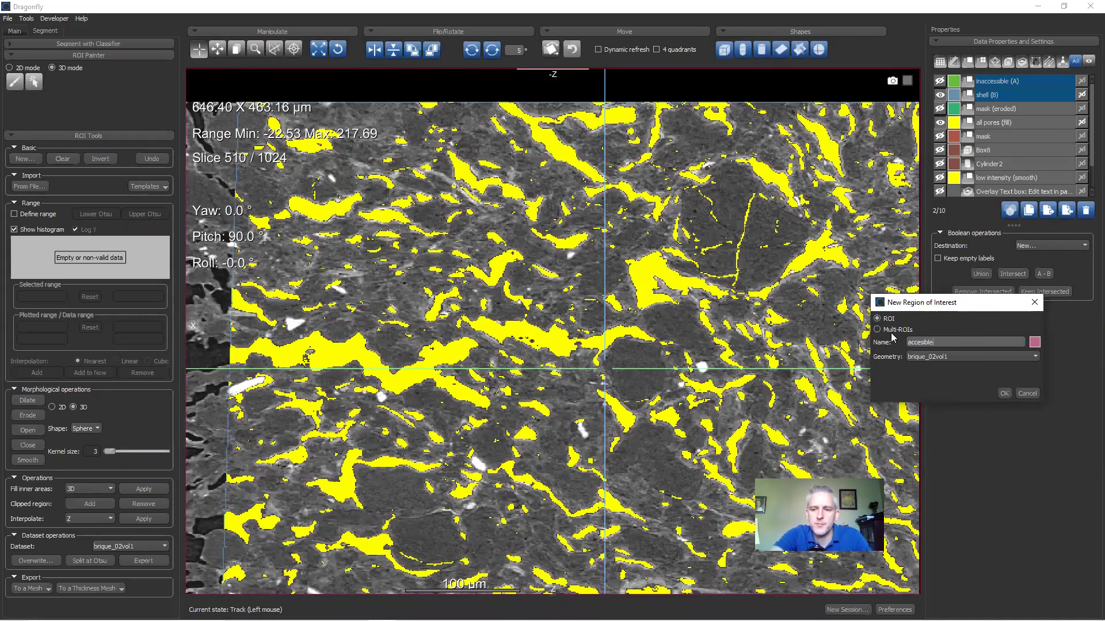
type(" pores")
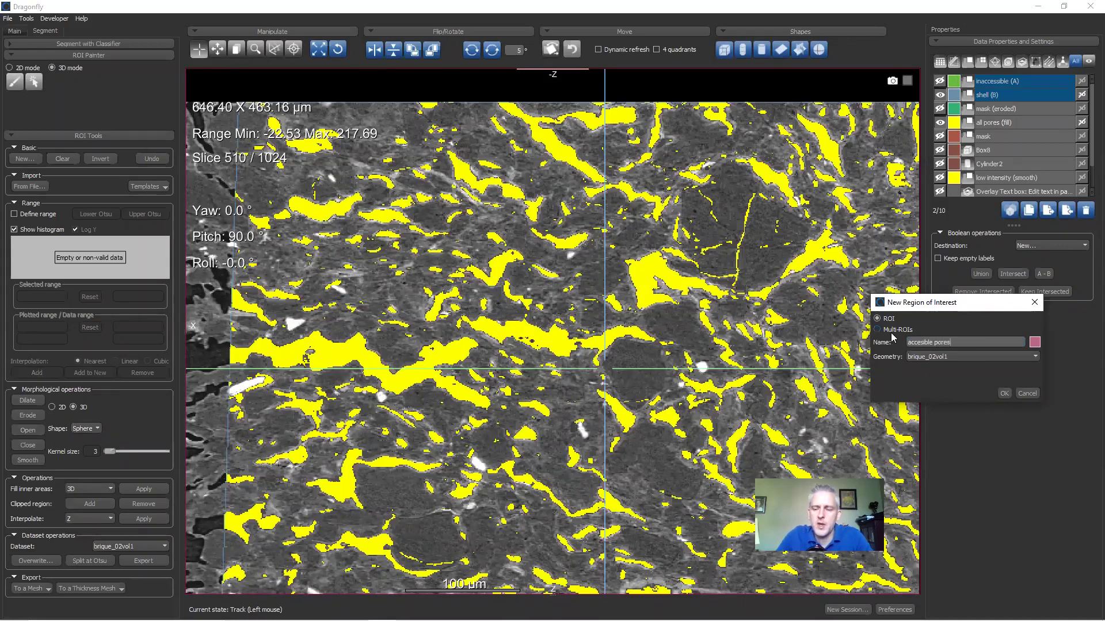
left_click(1034, 342)
left_click(869, 303)
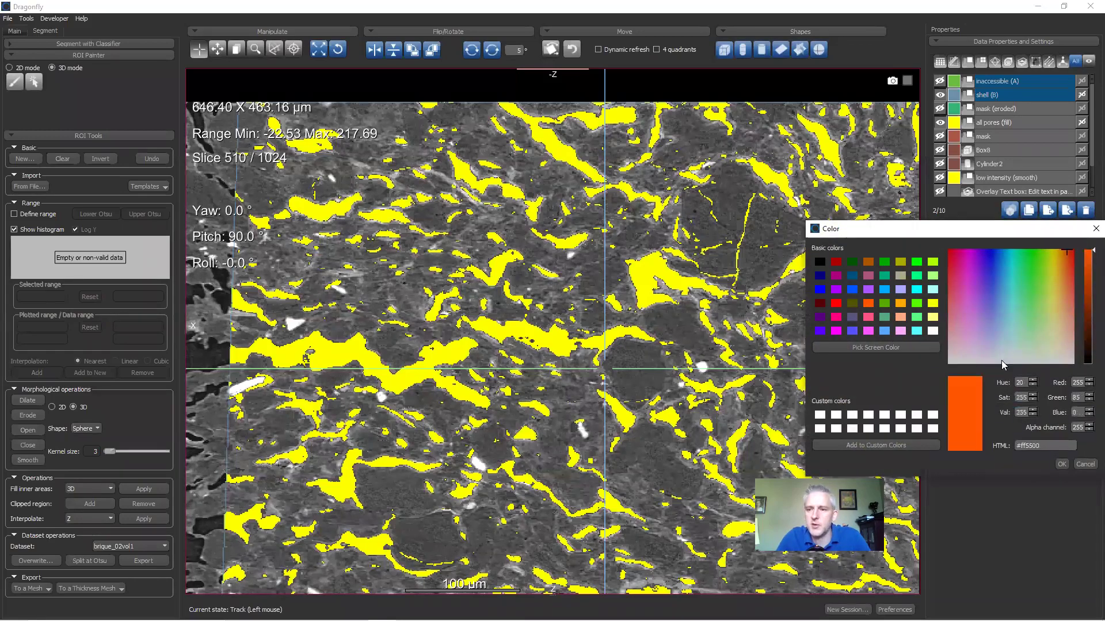
left_click(1061, 464)
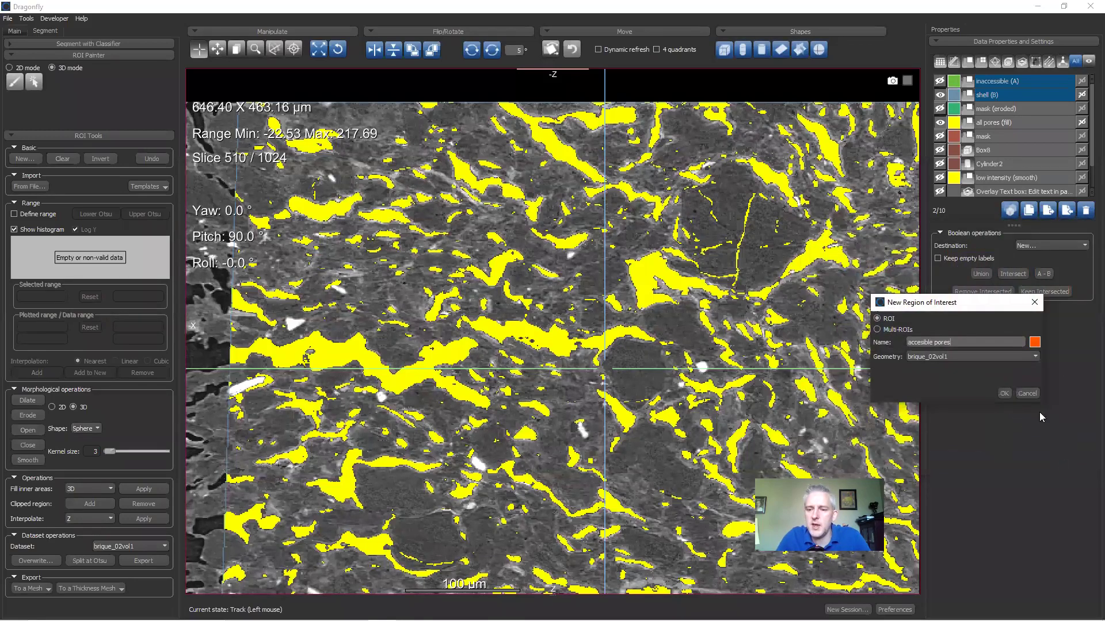
left_click(1005, 393)
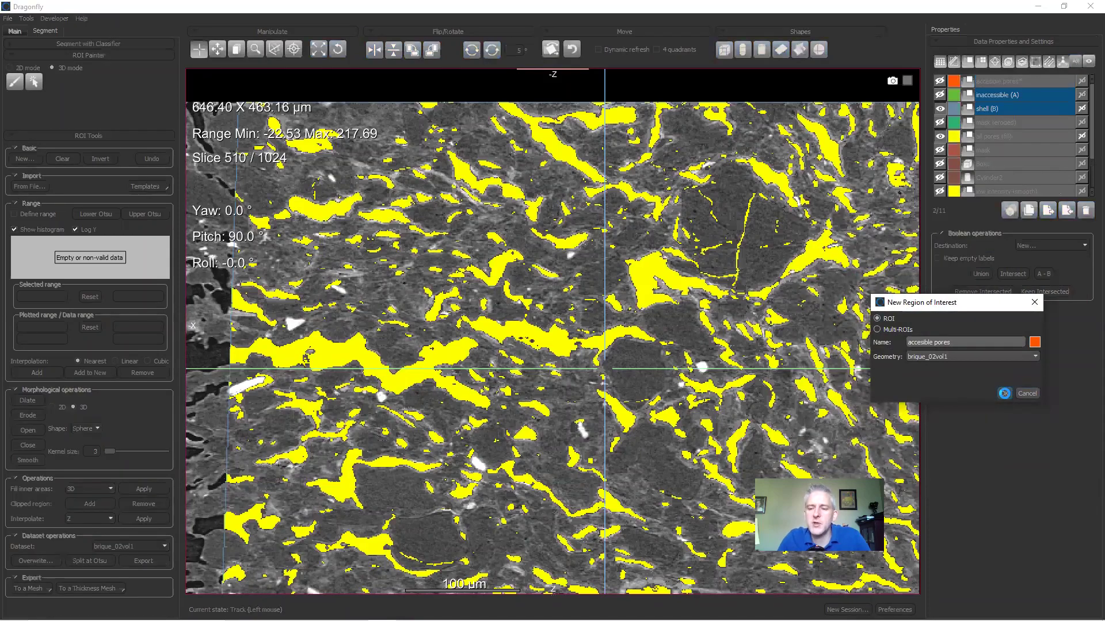
Step: Display only the inaccessible ROI, hiding shell and all pores (fill), and raise its 2D highlight opacity to maximum
left_click(943, 109)
left_click(940, 137)
left_click(940, 95)
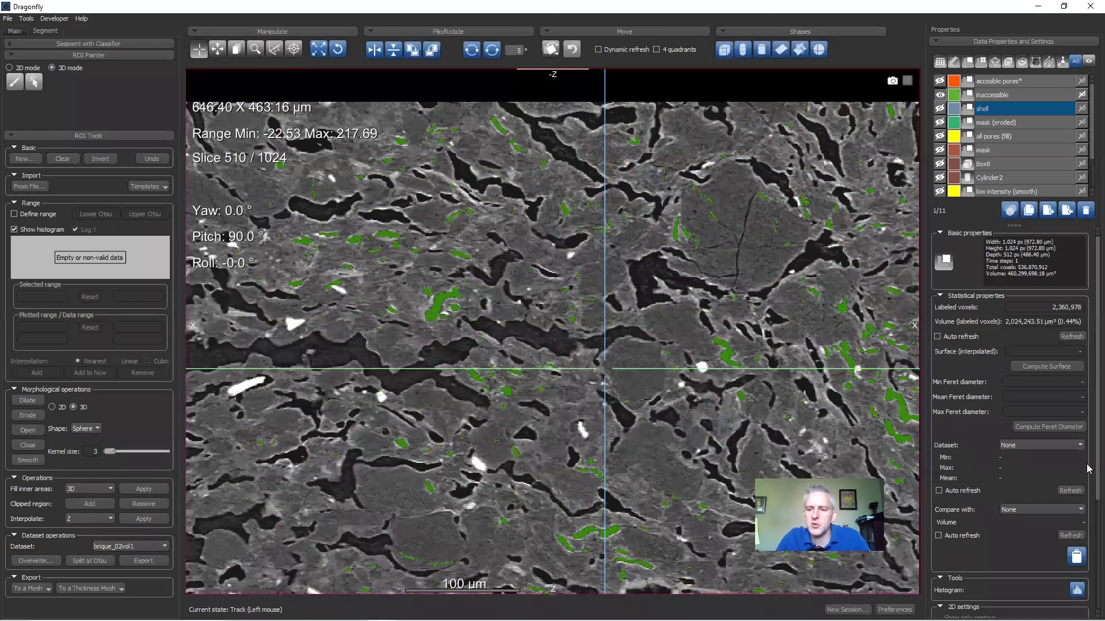
scroll(1088, 541, "down", 5)
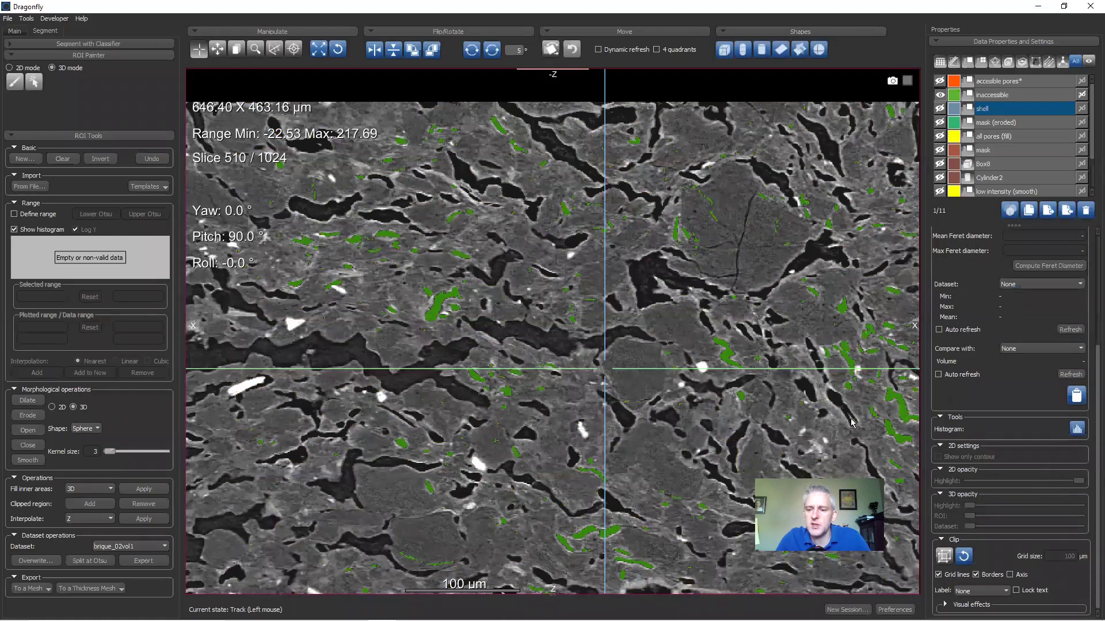
left_click(994, 99)
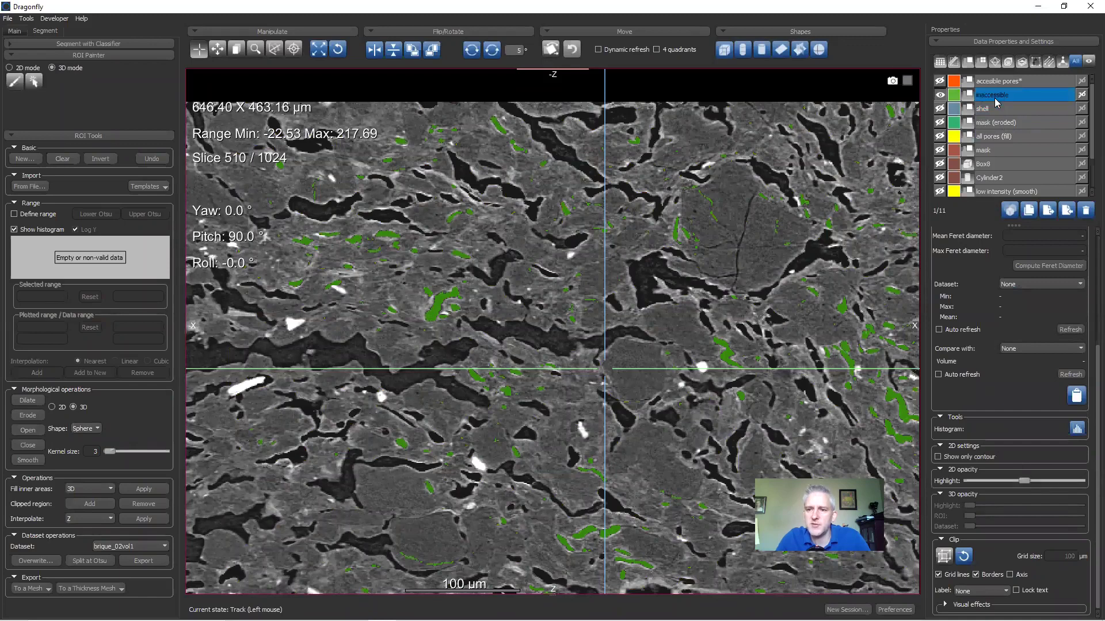
left_click_drag(1025, 484, 1078, 482)
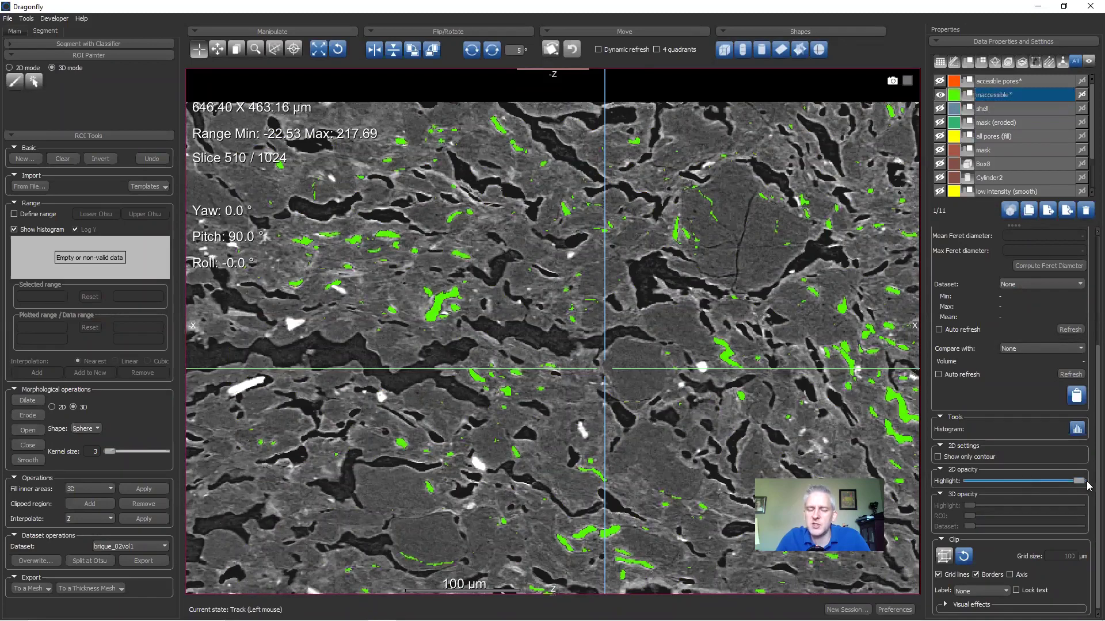
Step: Show the accesible pores ROI and overwrite it by applying Keep Intersected to all pores (fill) with the shell
left_click(940, 81)
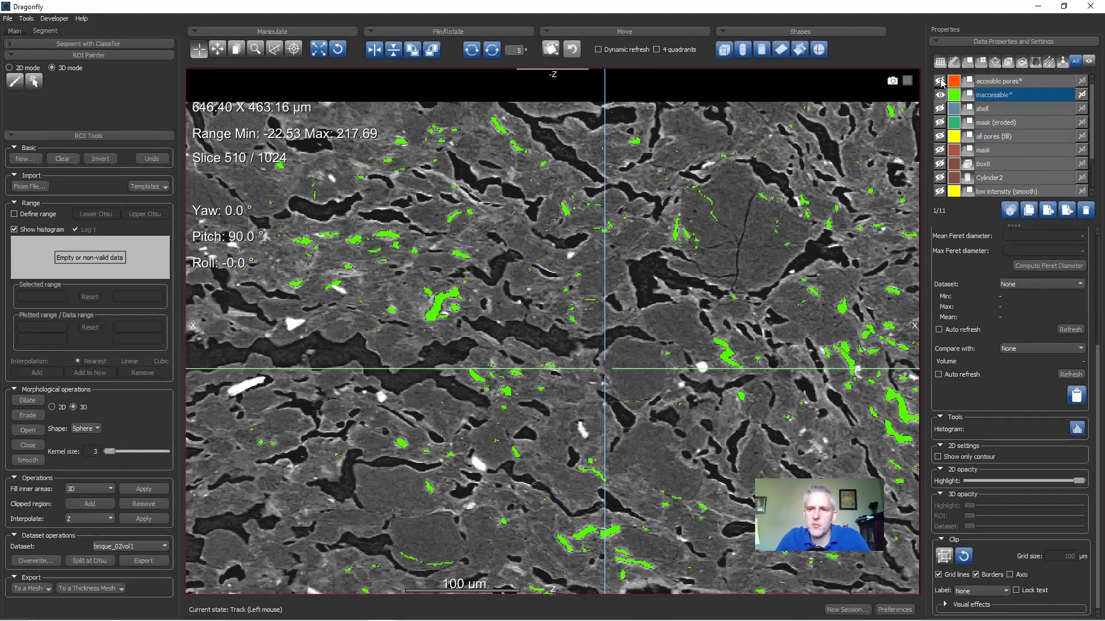
left_click(999, 81)
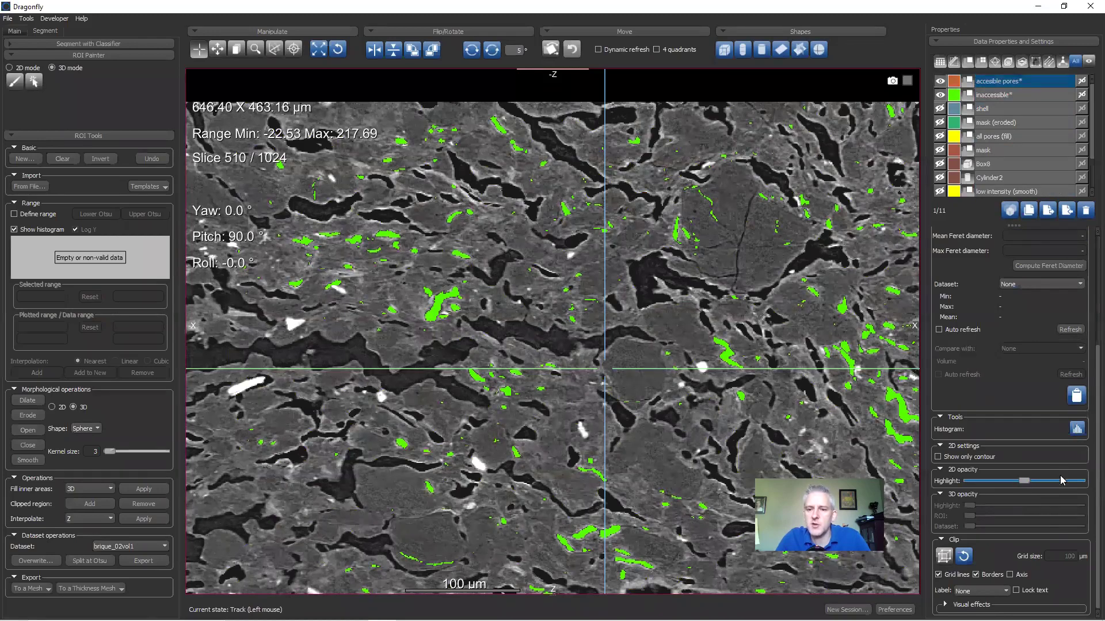
left_click(1055, 96, "ctrl")
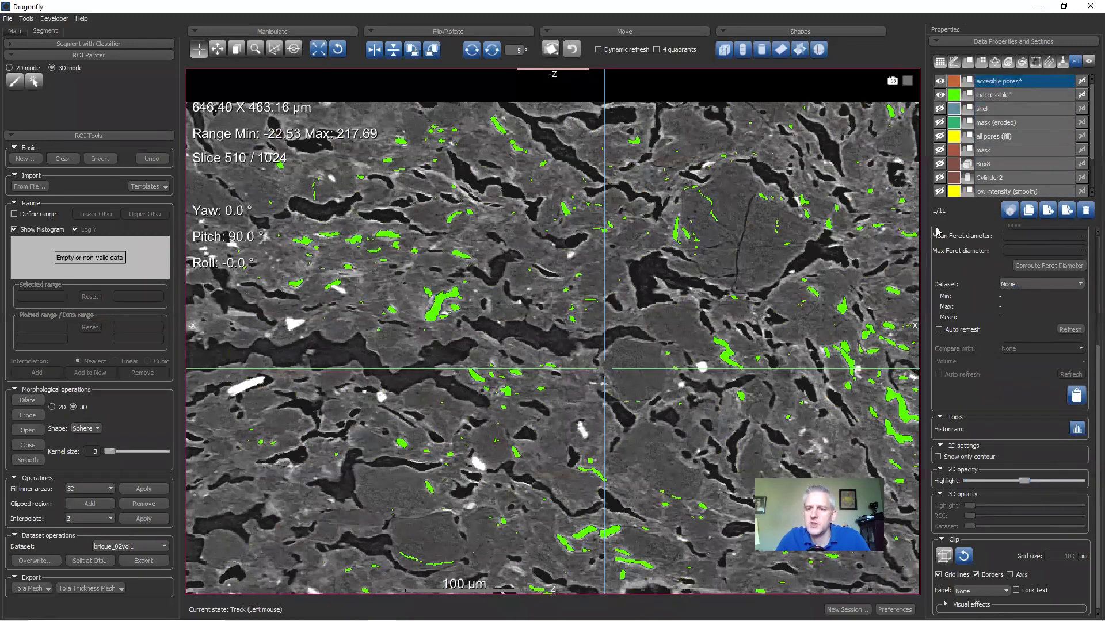
left_click(989, 110, "ctrl")
left_click(992, 123, "ctrl")
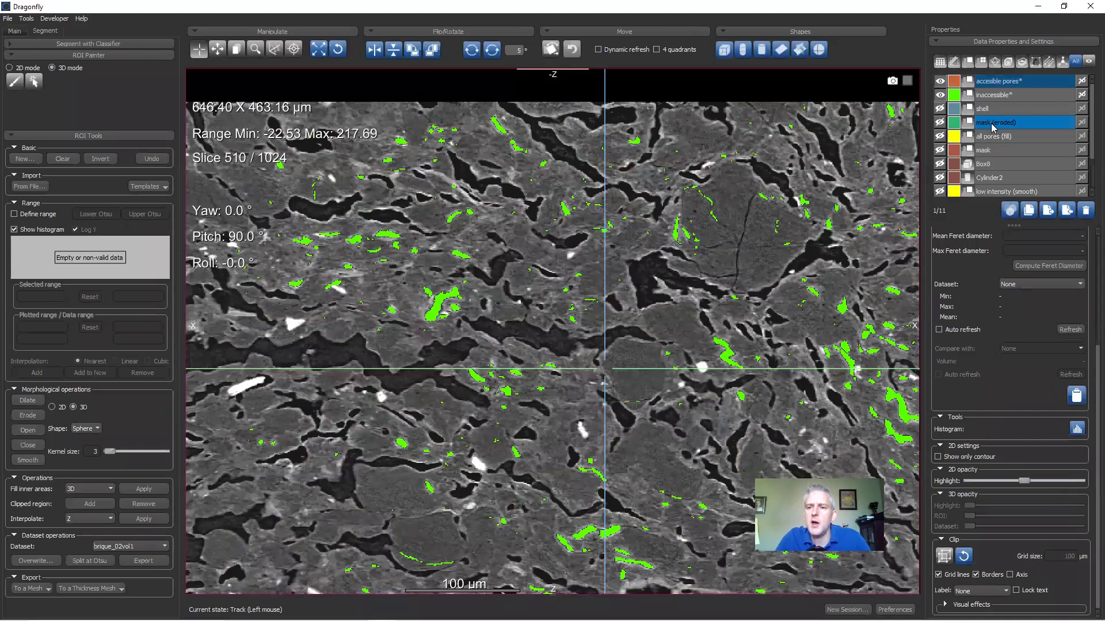
left_click(990, 138, "ctrl")
left_click(996, 113, "ctrl")
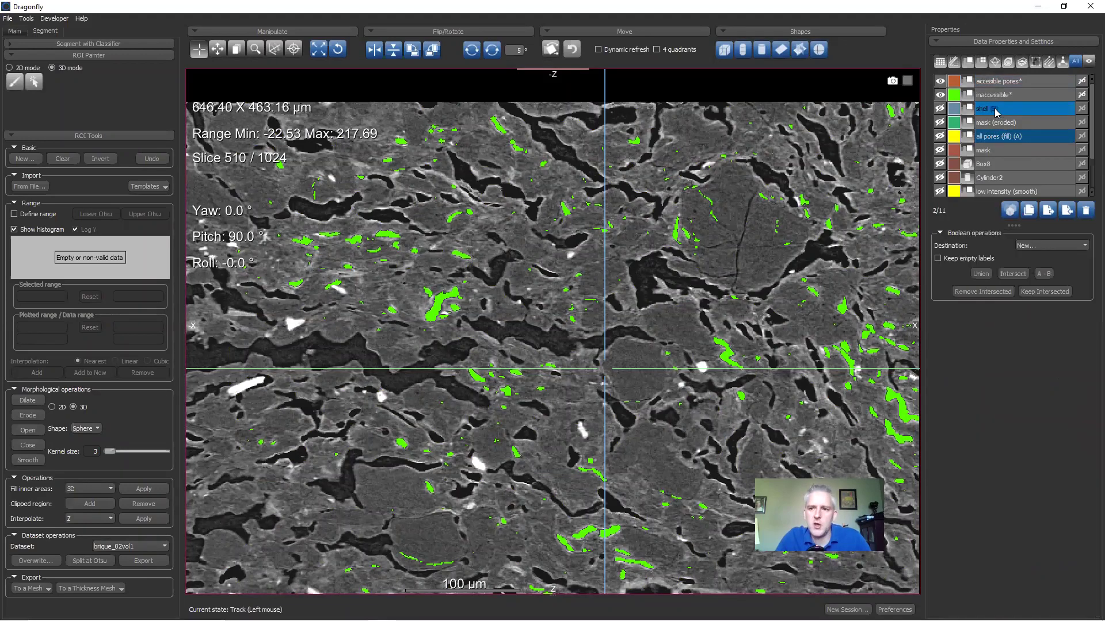
left_click(1050, 246)
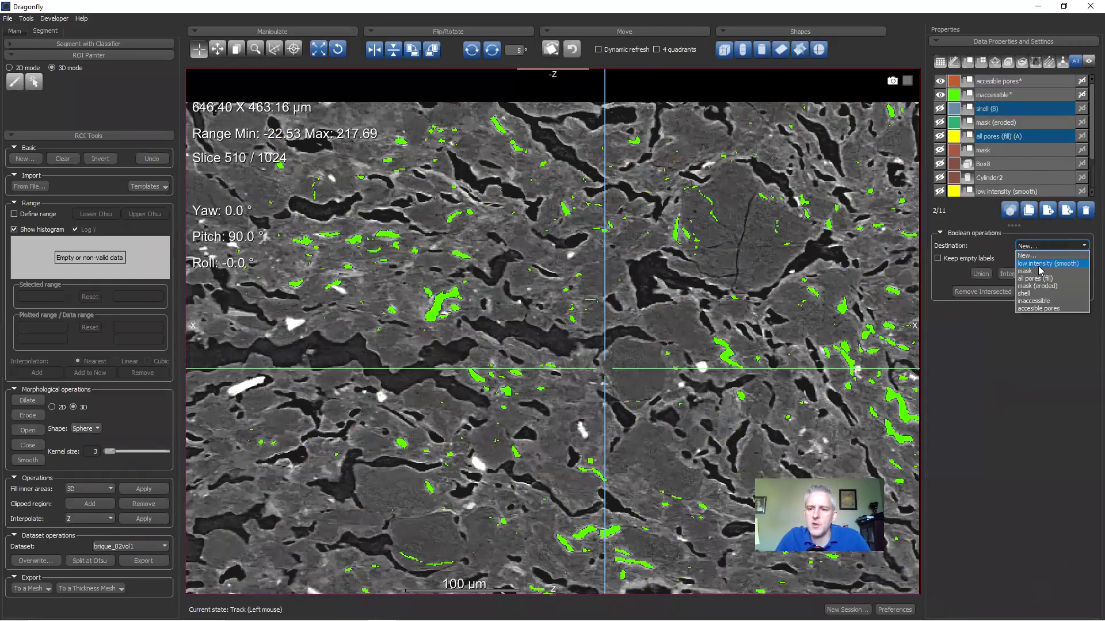
left_click(1037, 309)
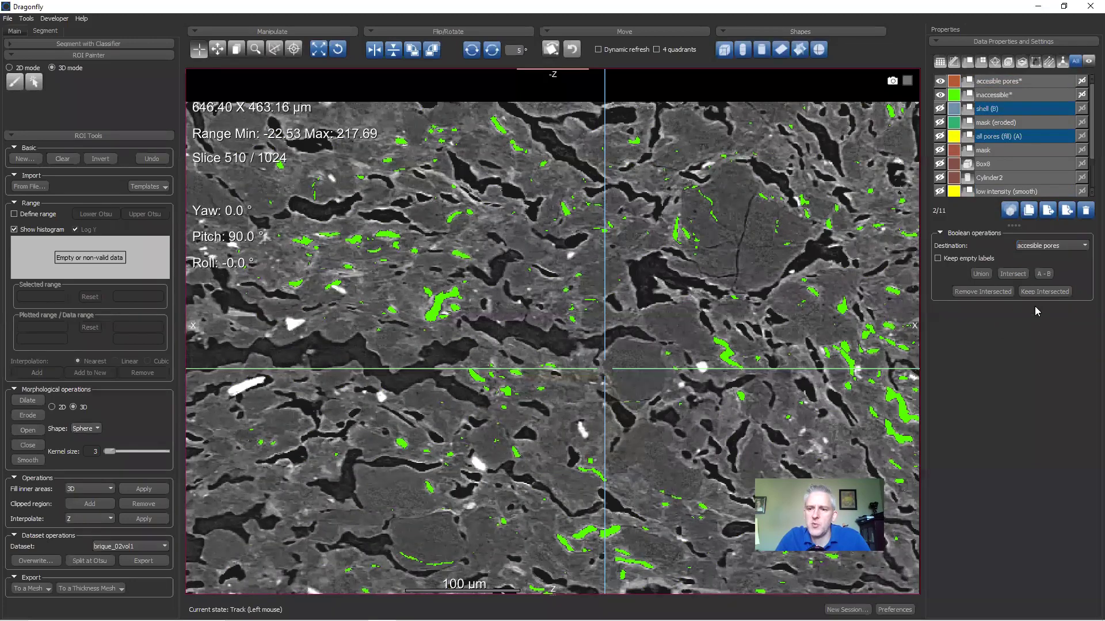
left_click(1042, 293)
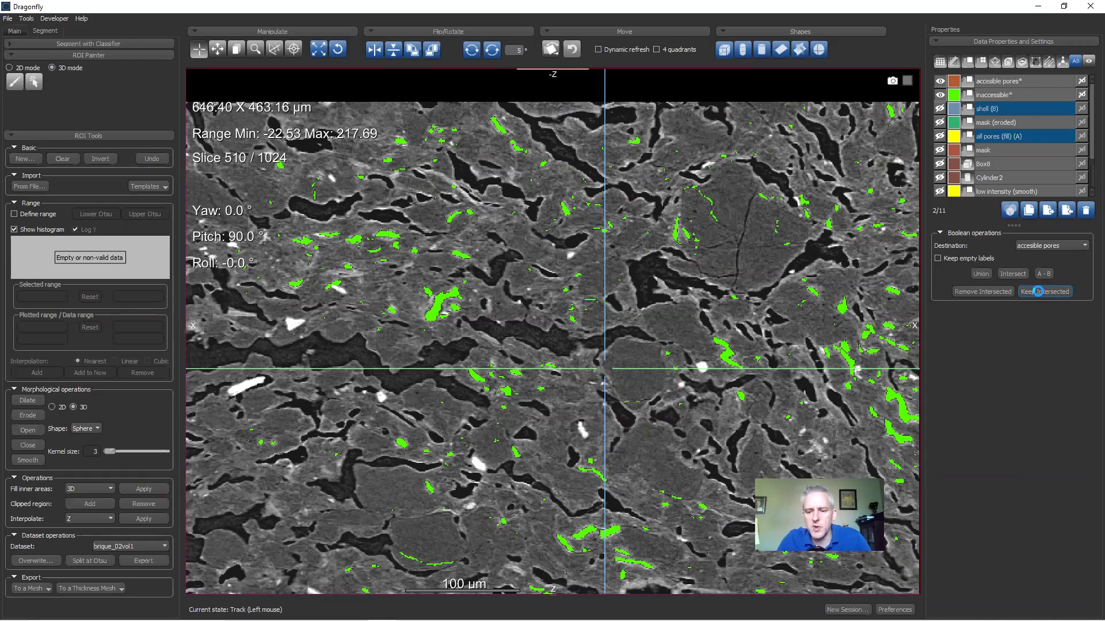
Step: Raise the accesible pores ROI's 2D highlight opacity to maximum and inspect both pore classes across the slice
left_click(999, 82)
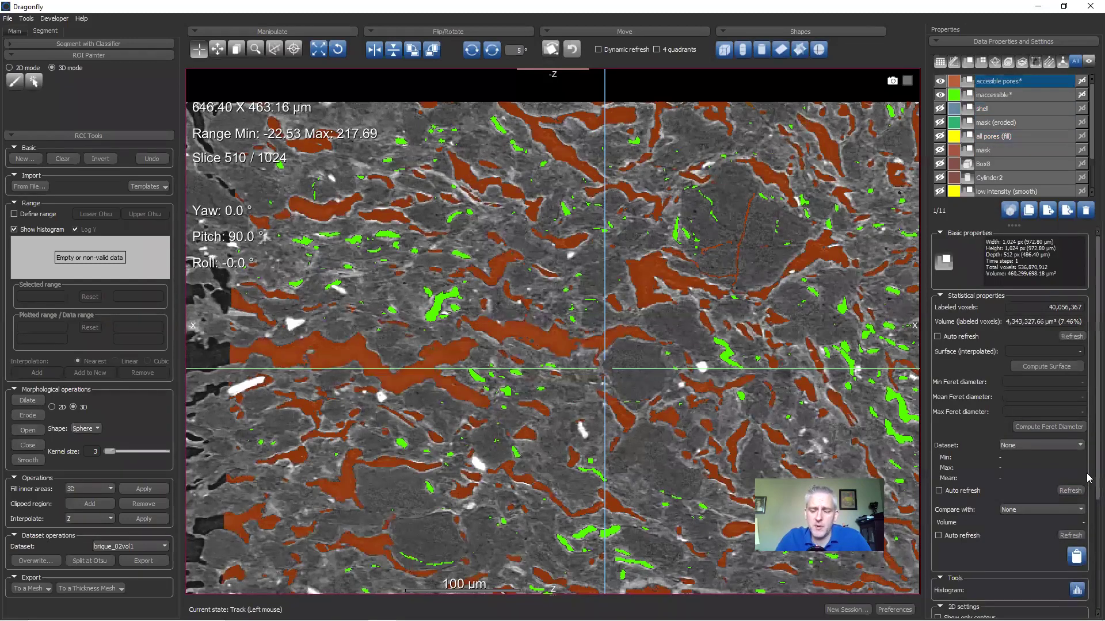
scroll(1088, 477, "down", 3)
left_click_drag(1023, 526, 1084, 526)
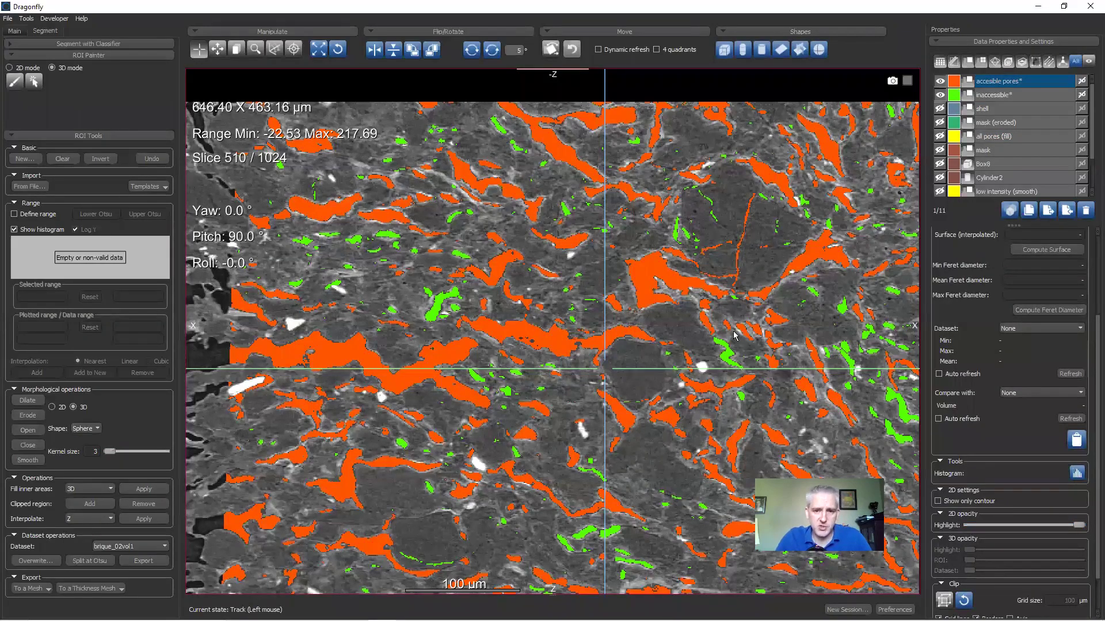
key("z")
left_click_drag(715, 356, 729, 236)
key("p")
key("z")
key("t")
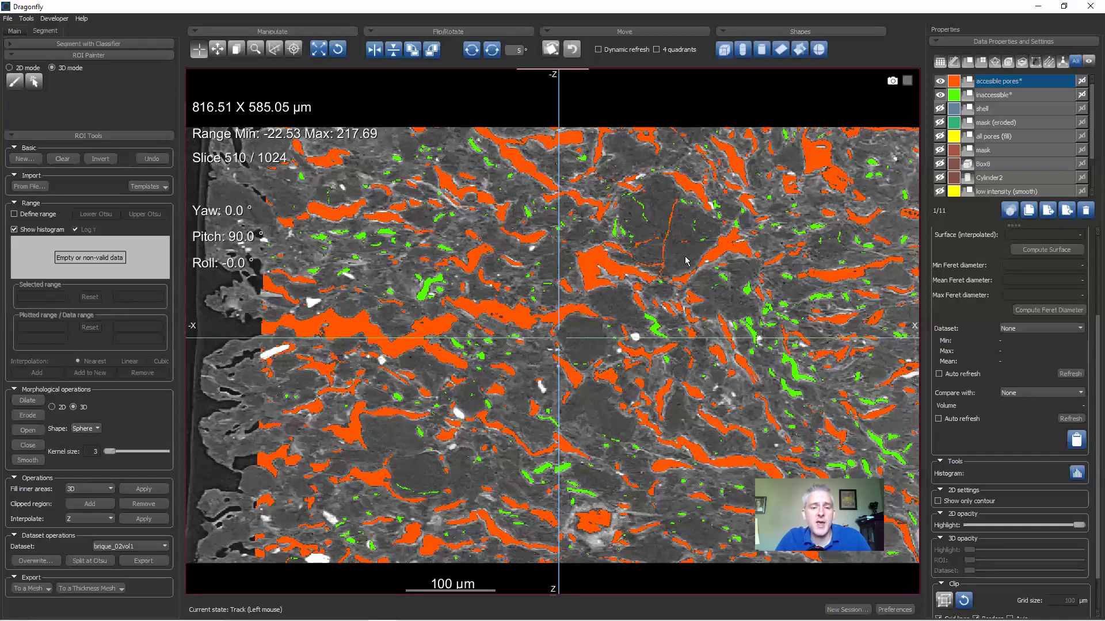
Step: Enlarge the object list and compare the mask ROI's volume with accesible pores in its statistical properties
left_click_drag(1013, 226, 1015, 295)
left_click(983, 151)
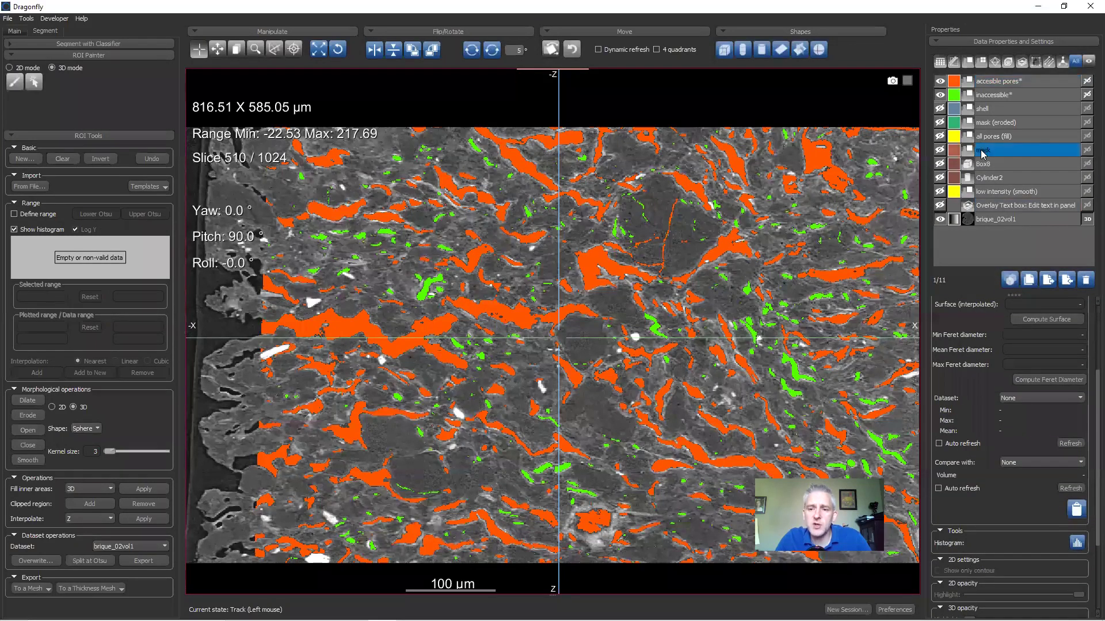
left_click(940, 150)
left_click(940, 151)
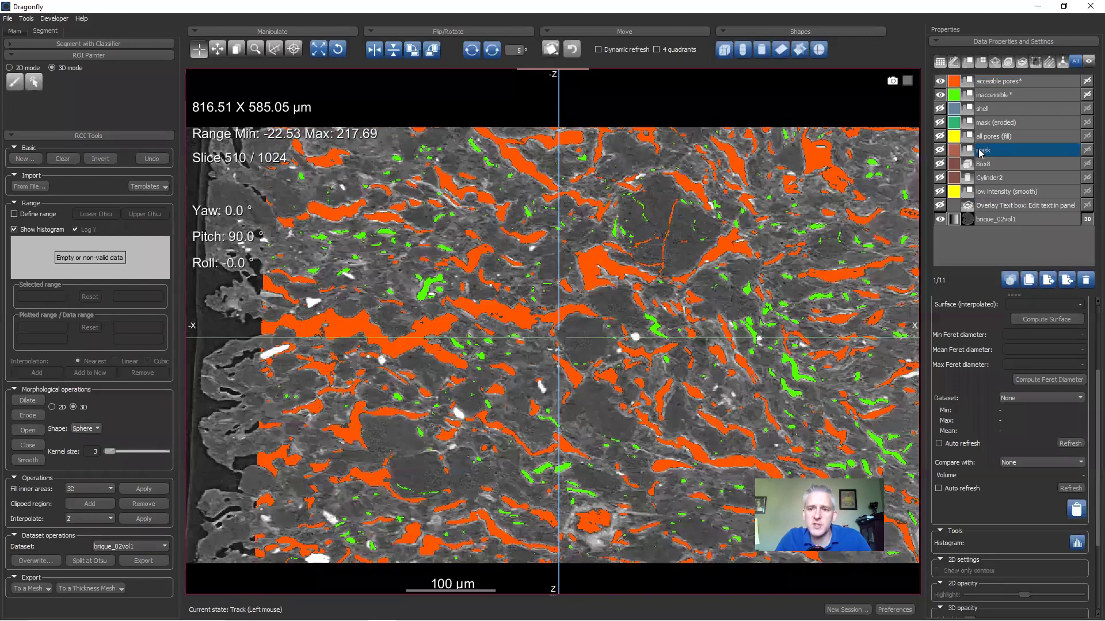
scroll(1089, 374, "down", 2)
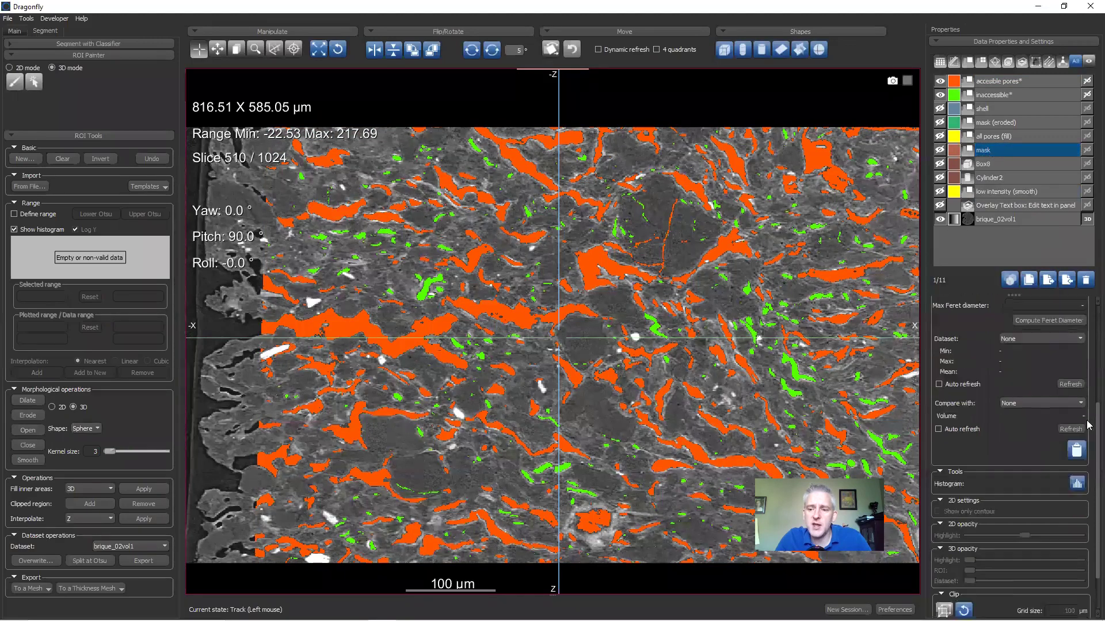
scroll(1089, 374, "up", 3)
scroll(1089, 374, "up", 2)
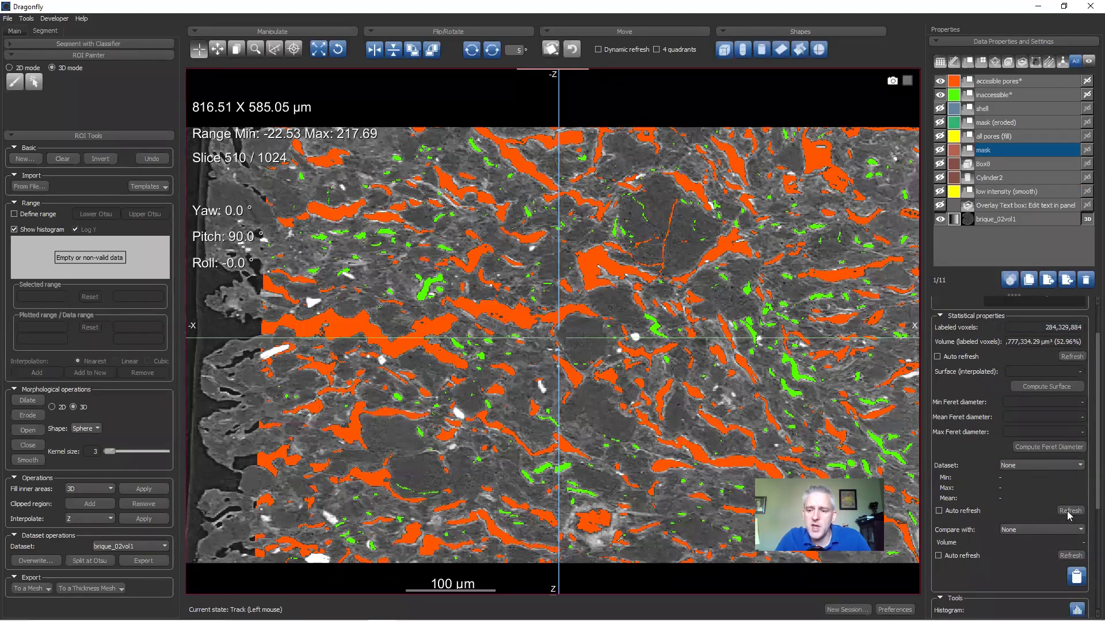
left_click(1060, 532)
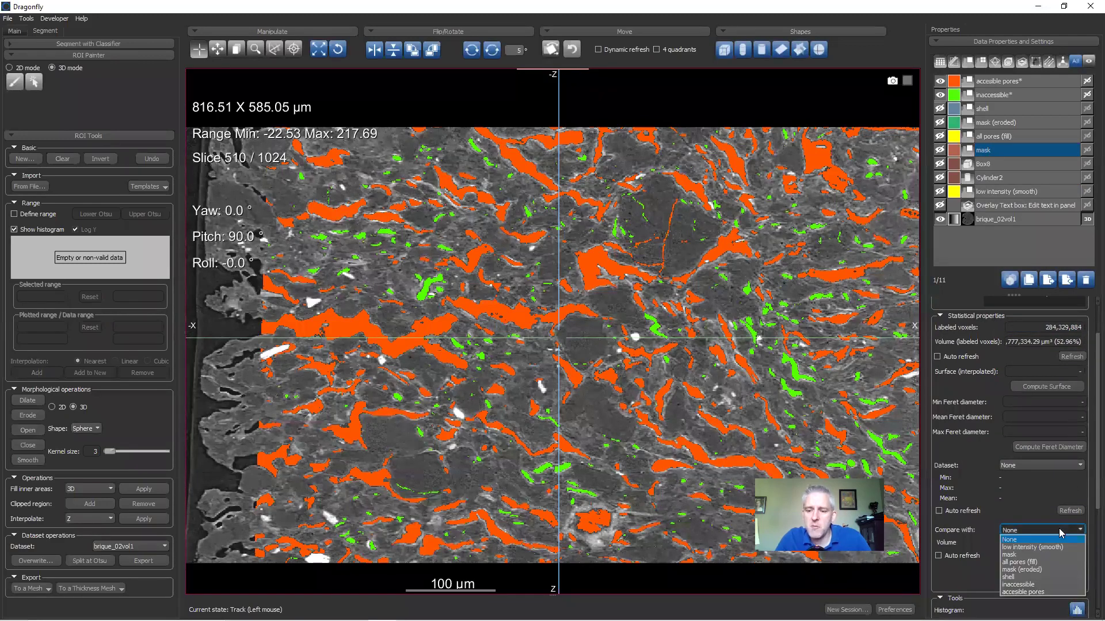
left_click(1044, 594)
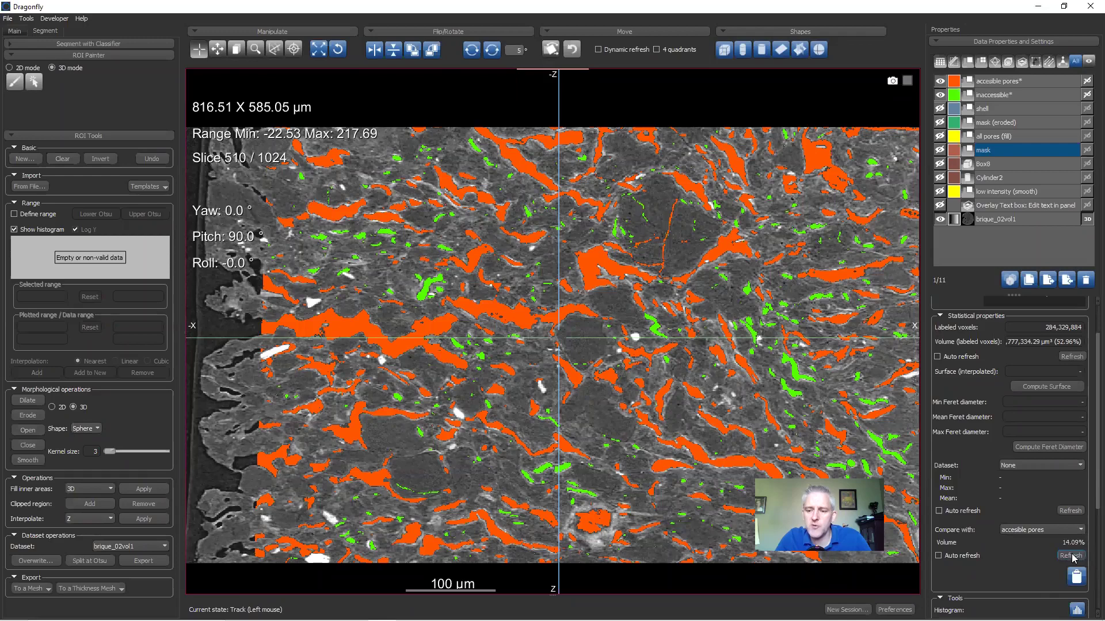
Step: Compare the mask ROI's volume with inaccessible and all pores (fill) in its statistical properties
left_click(1022, 531)
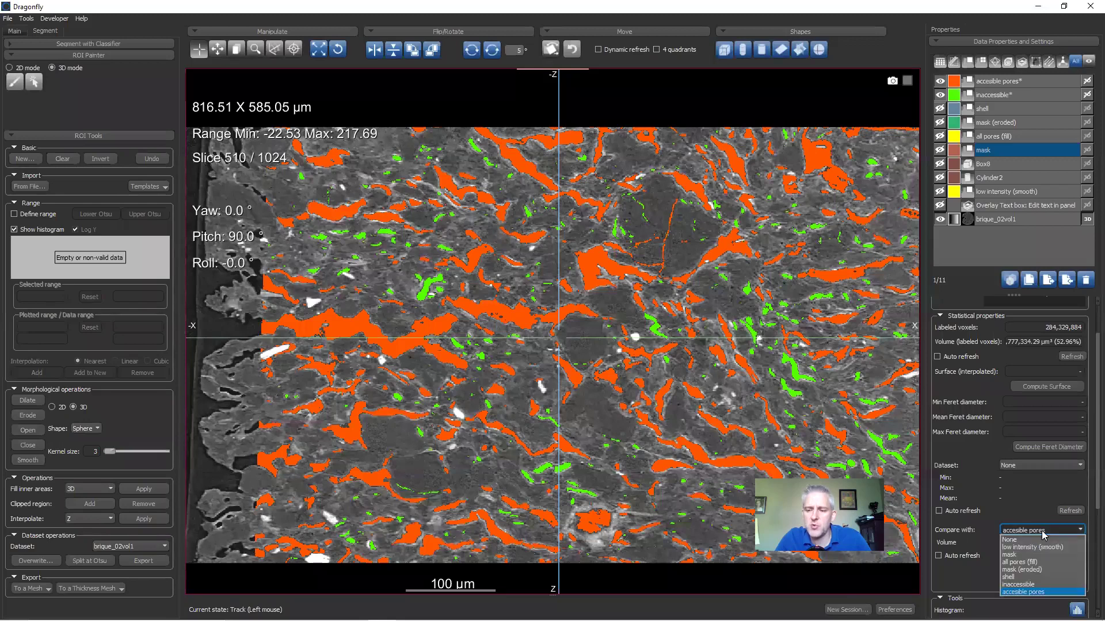
left_click(1035, 584)
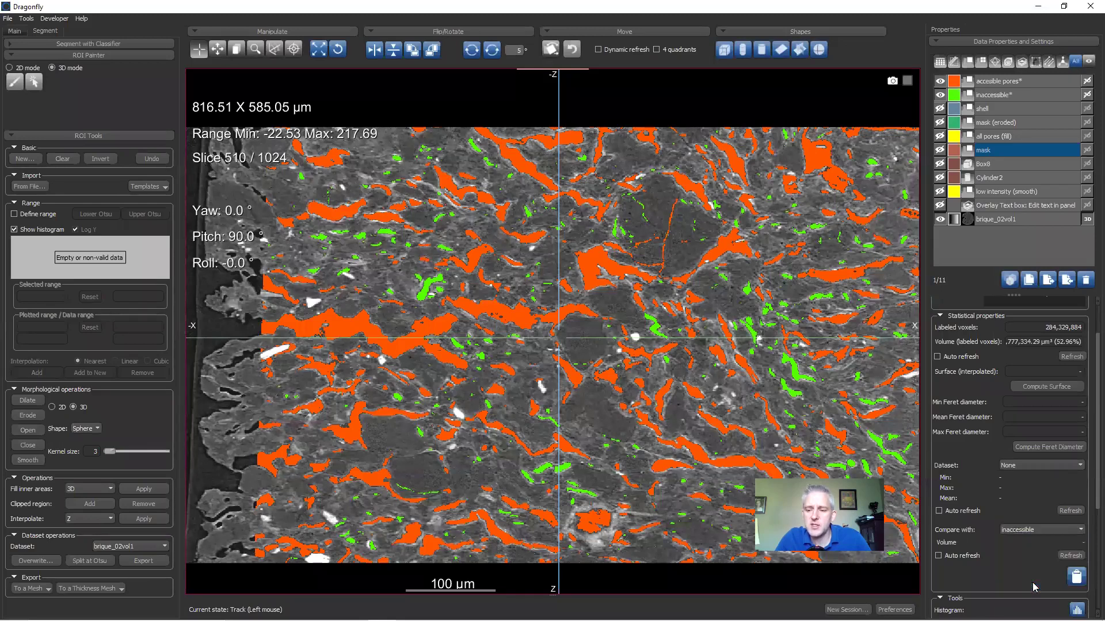
left_click(1060, 530)
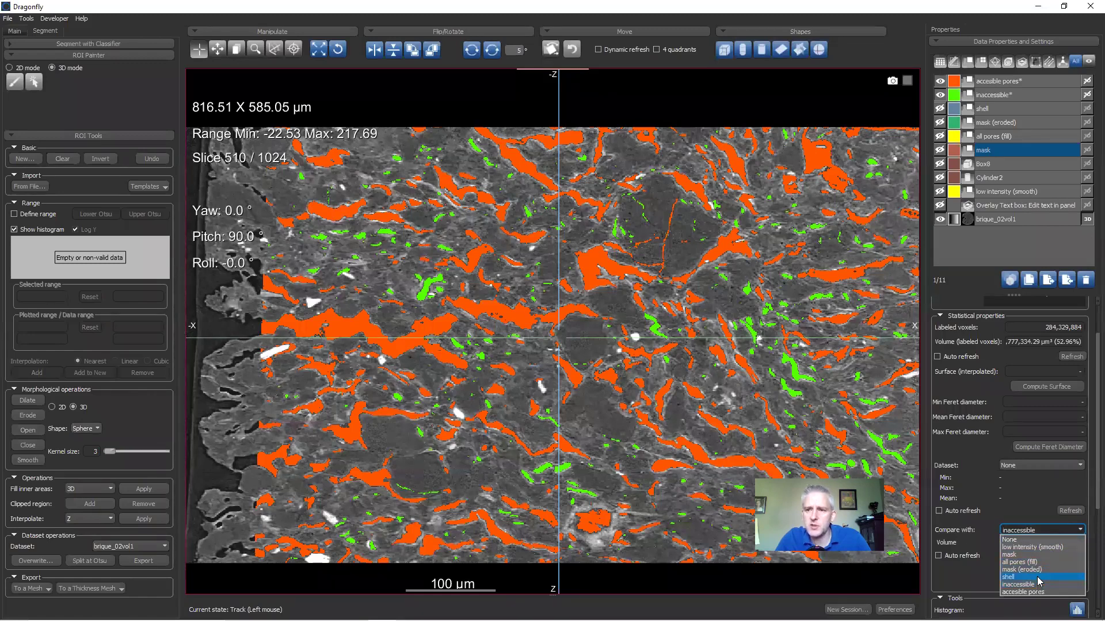
left_click(1021, 562)
left_click(1071, 555)
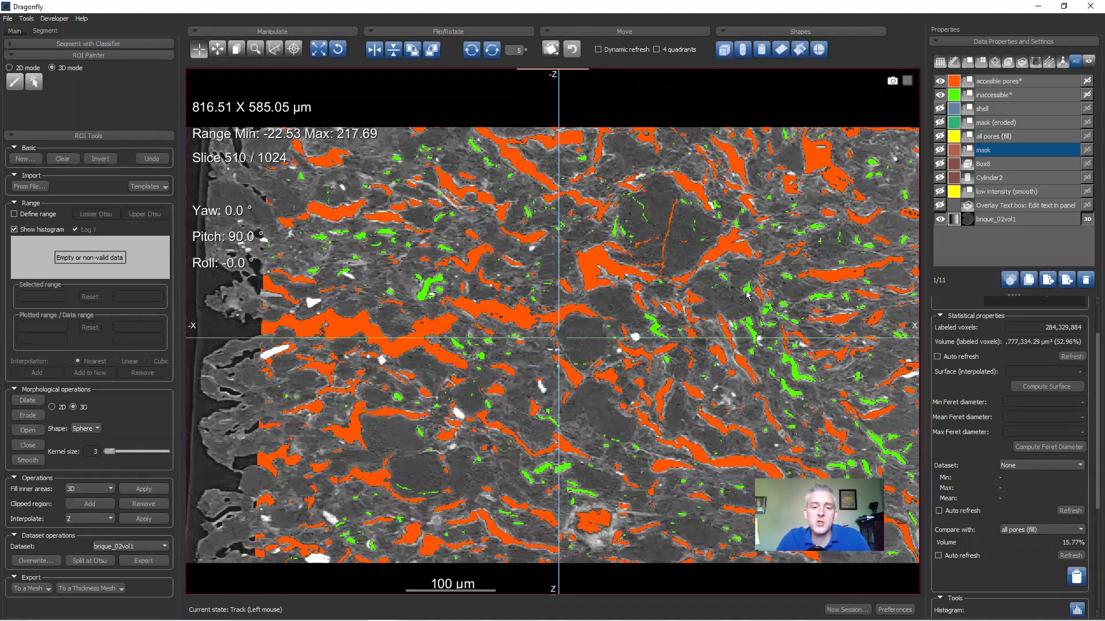
Step: Show the mask over both pore classes, return to the four-view layout and inspect the sample in 3D
scroll(712, 270, "down", 1)
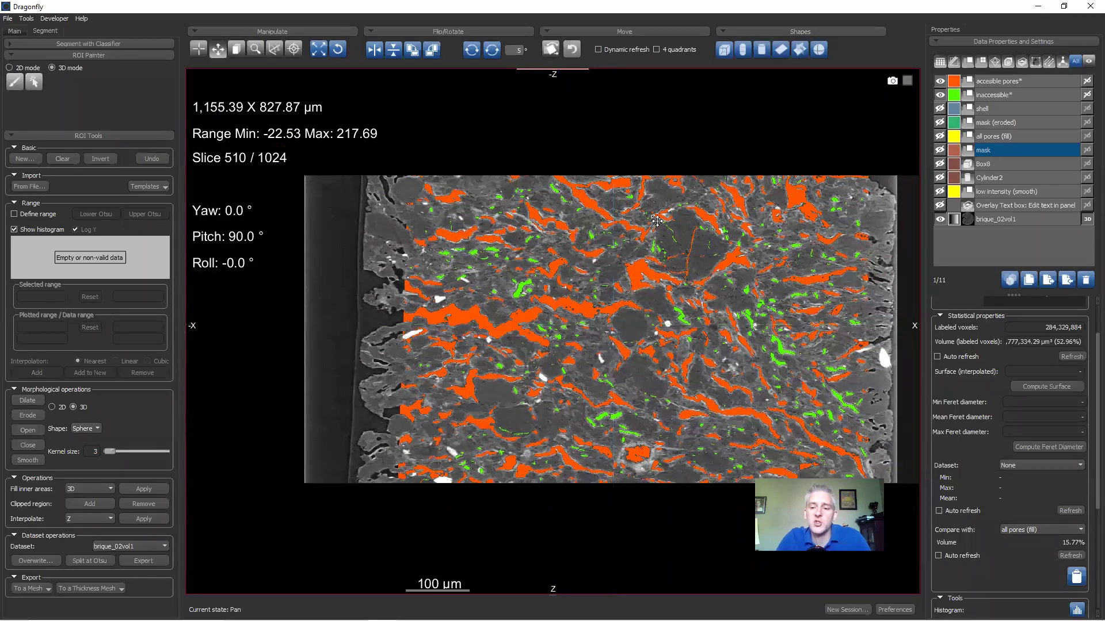
middle_click_drag(705, 226, 665, 246)
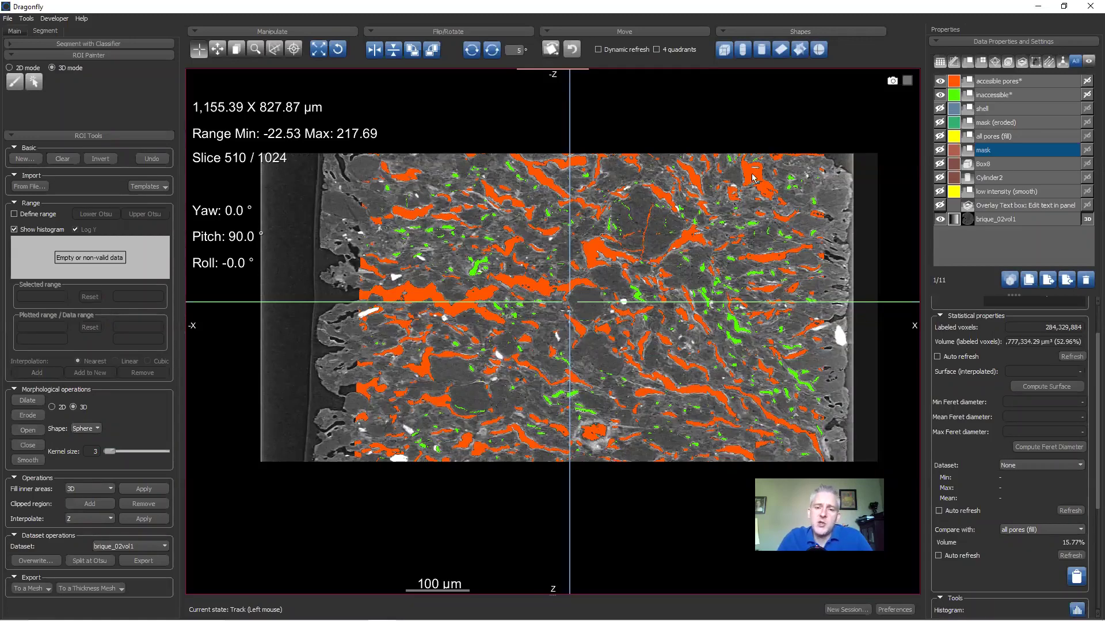
left_click(939, 150)
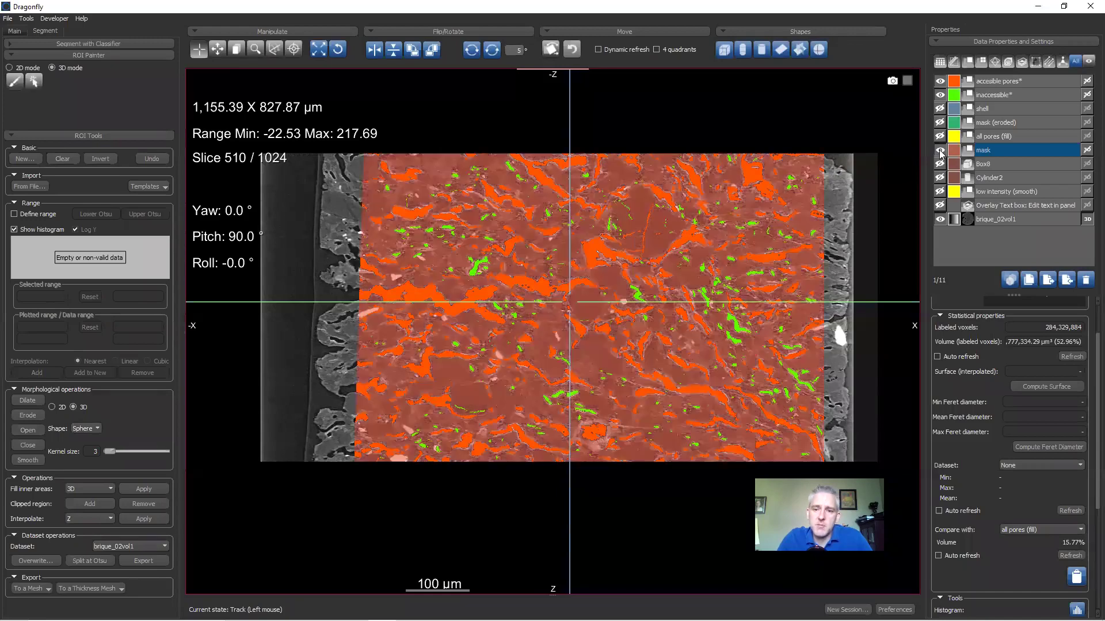
double_click(671, 279)
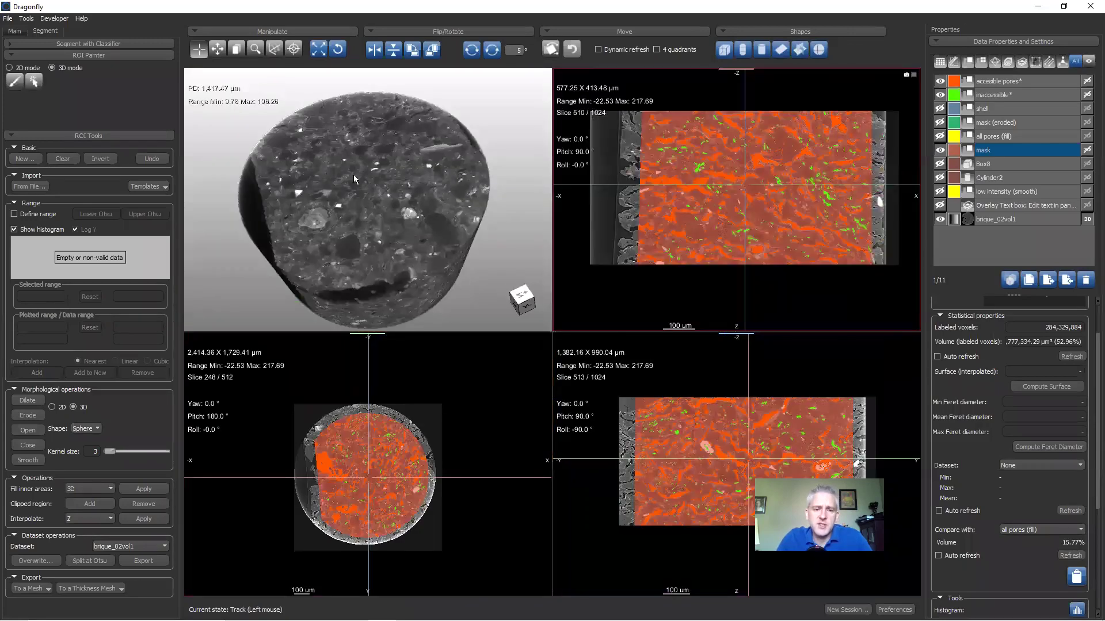
left_click_drag(396, 148, 379, 168)
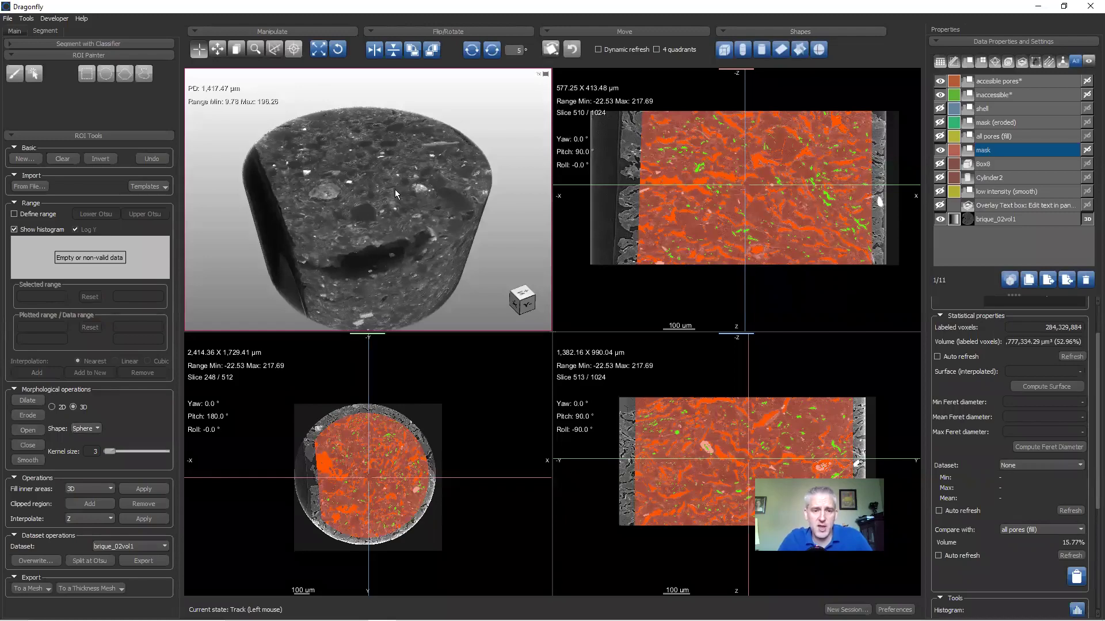
Step: Hide the mask, inaccessible, accesible pores and shell ROIs so only the brique_02vol1 dataset is displayed
left_click(940, 149)
left_click(984, 220)
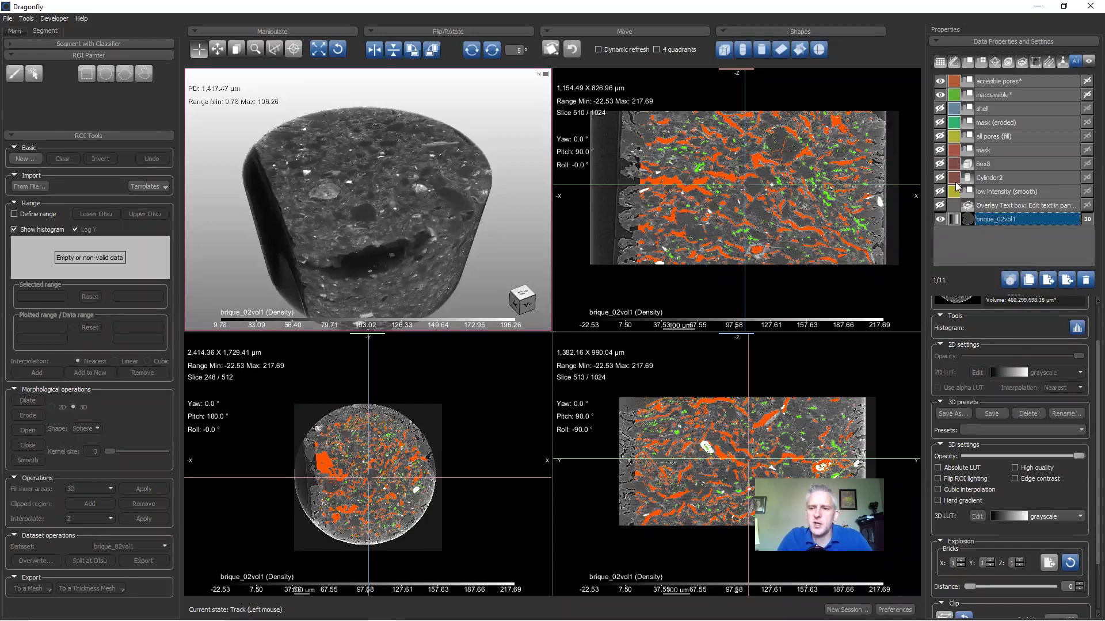
left_click(940, 95)
left_click(940, 81)
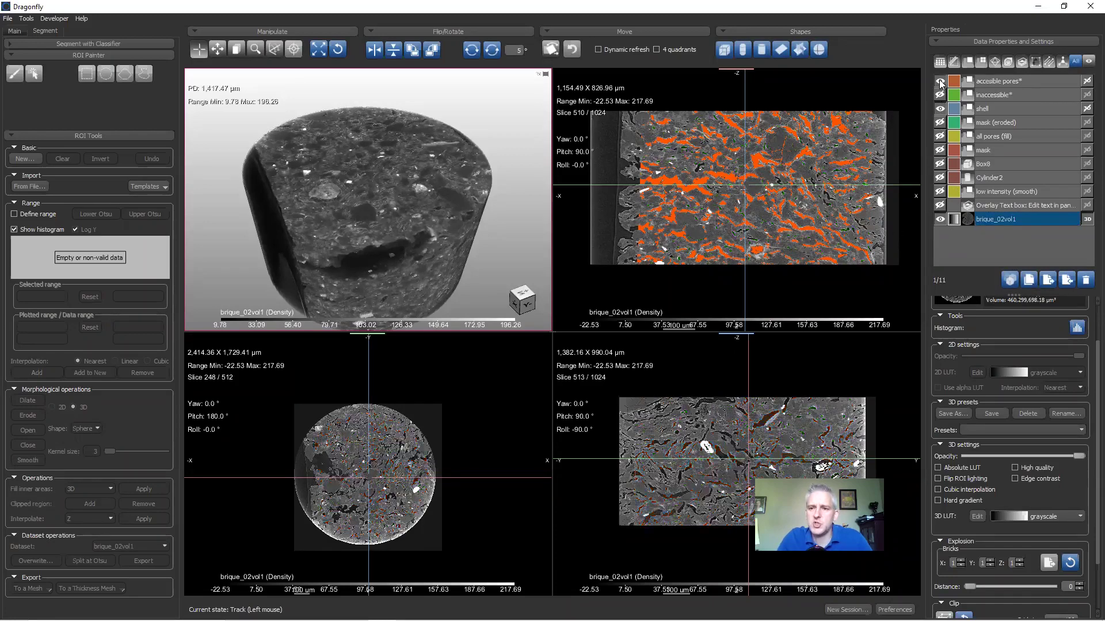
left_click(940, 109)
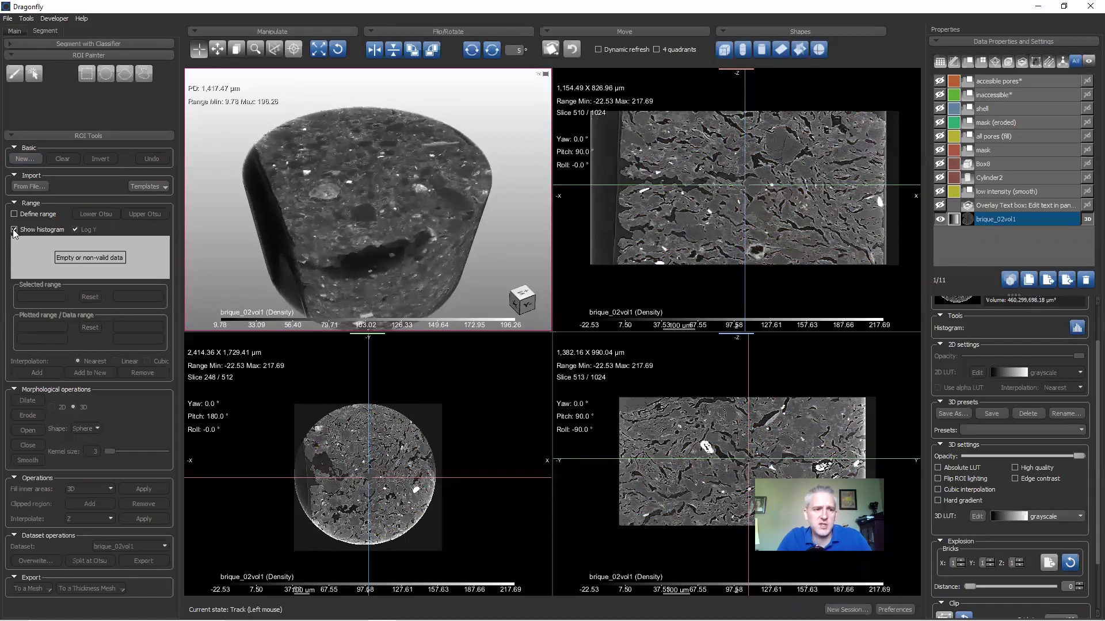
Step: Create an ROI with the brique_02vol1 geometry and paint a lobed 3D region near the sample's center with the circular brush
left_click(22, 159)
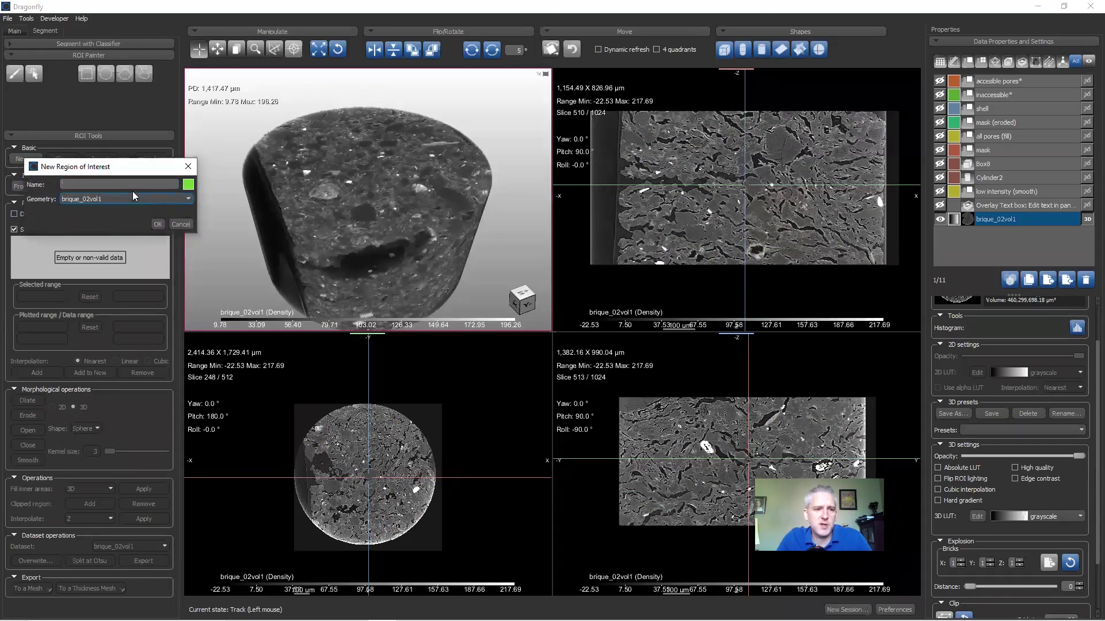
left_click(157, 225)
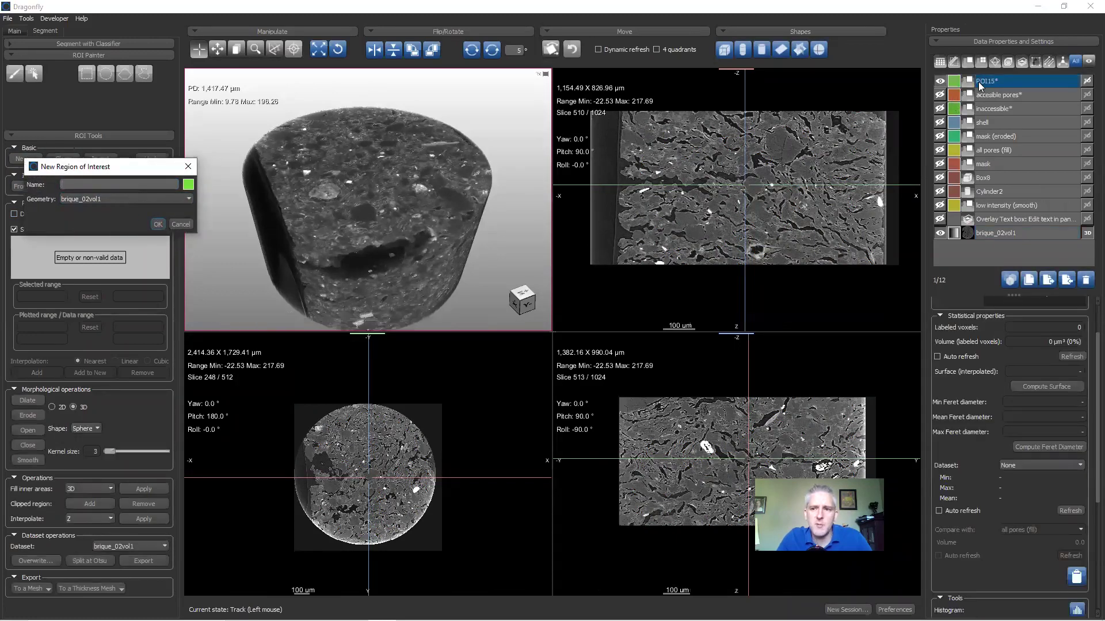
left_click(15, 74)
left_click(15, 101)
left_click(1014, 96, "ctrl")
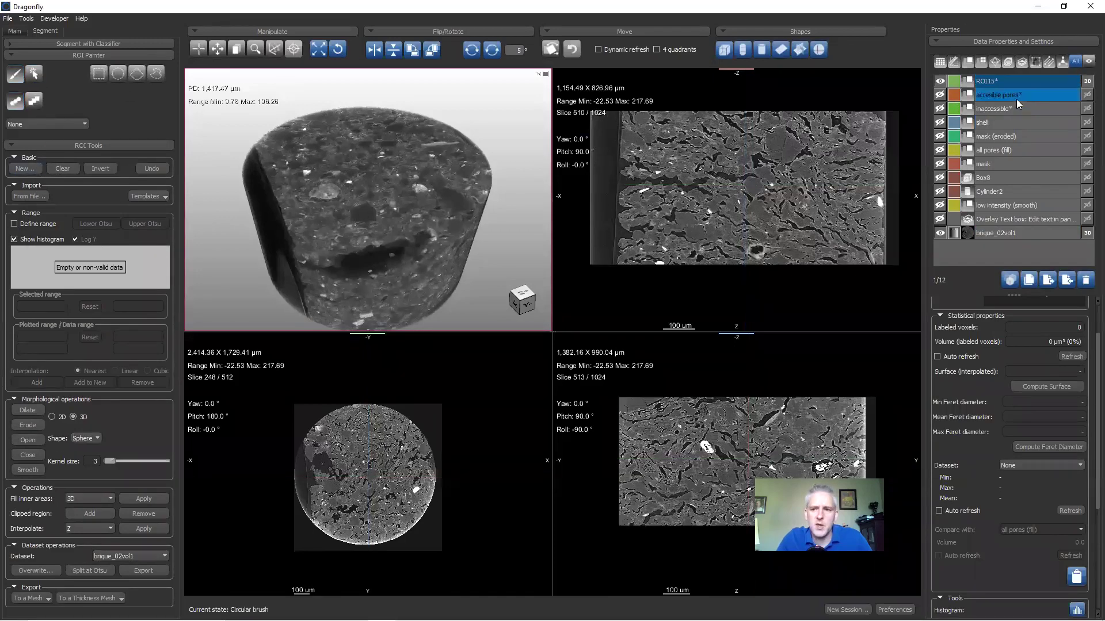
left_click(1016, 99, "ctrl")
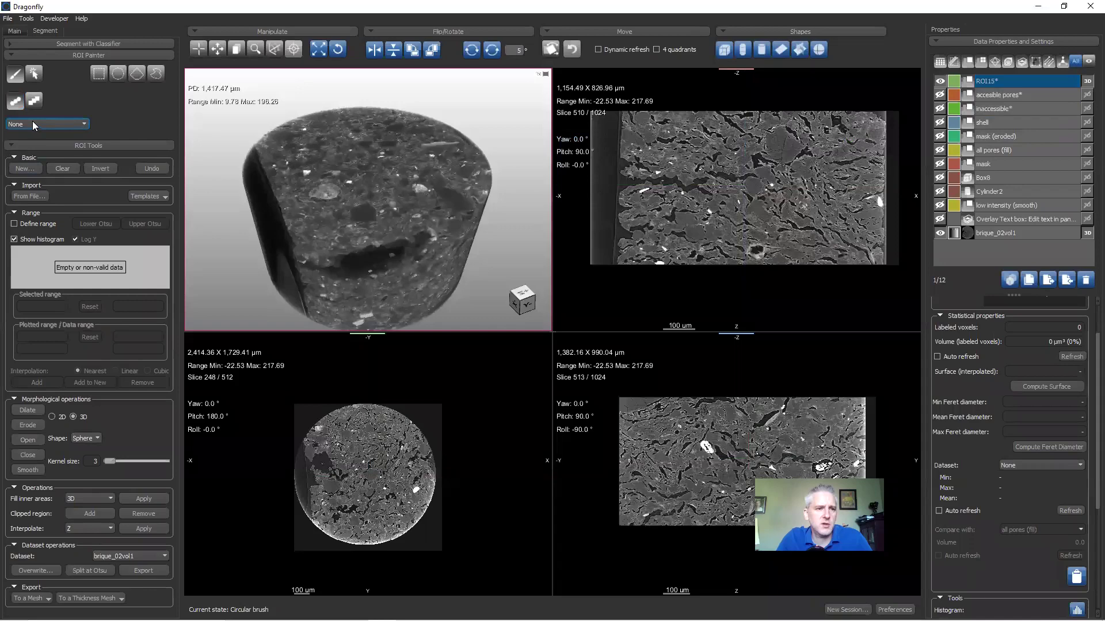
mouse_move(748, 185)
left_mouse_down("ctrl")
mouse_move(770, 153)
mouse_move(740, 192)
mouse_move(768, 179)
mouse_move(799, 193)
left_mouse_up("ctrl")
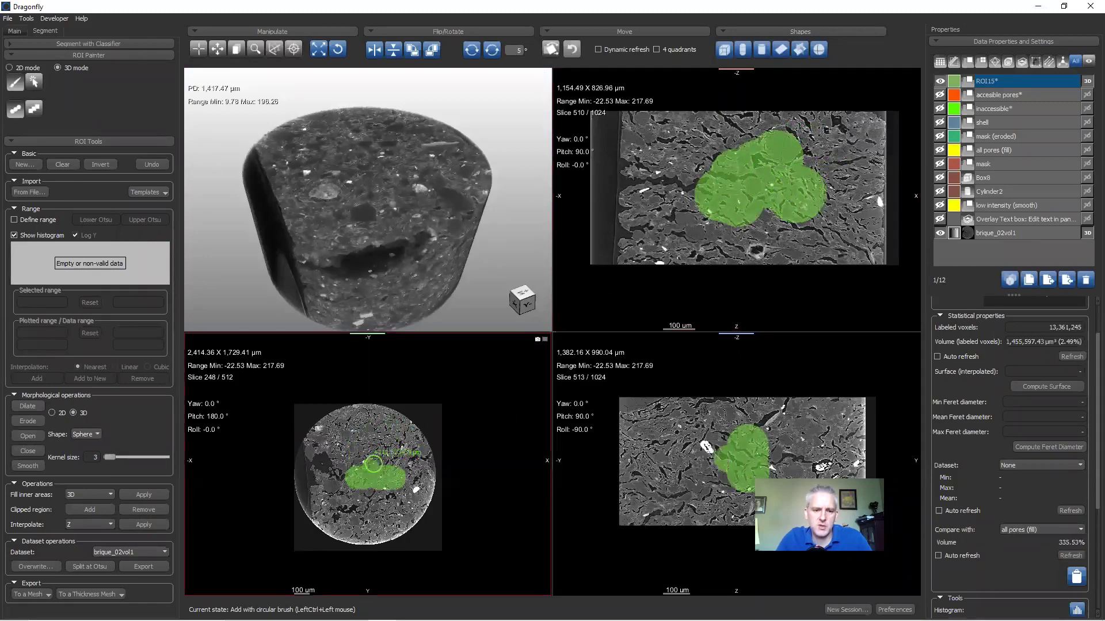
left_click(981, 110, "ctrl")
left_click(981, 110, "ctrl")
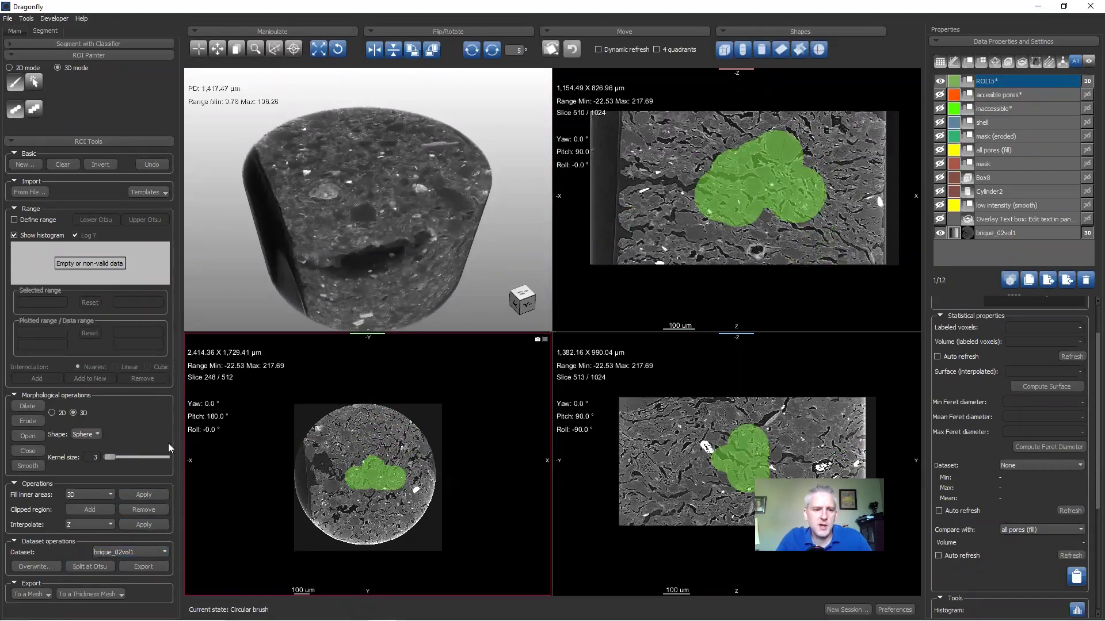
Step: Duplicate the brique_02vol1 dataset and make the copy visible
left_click(993, 233)
left_click(1028, 280)
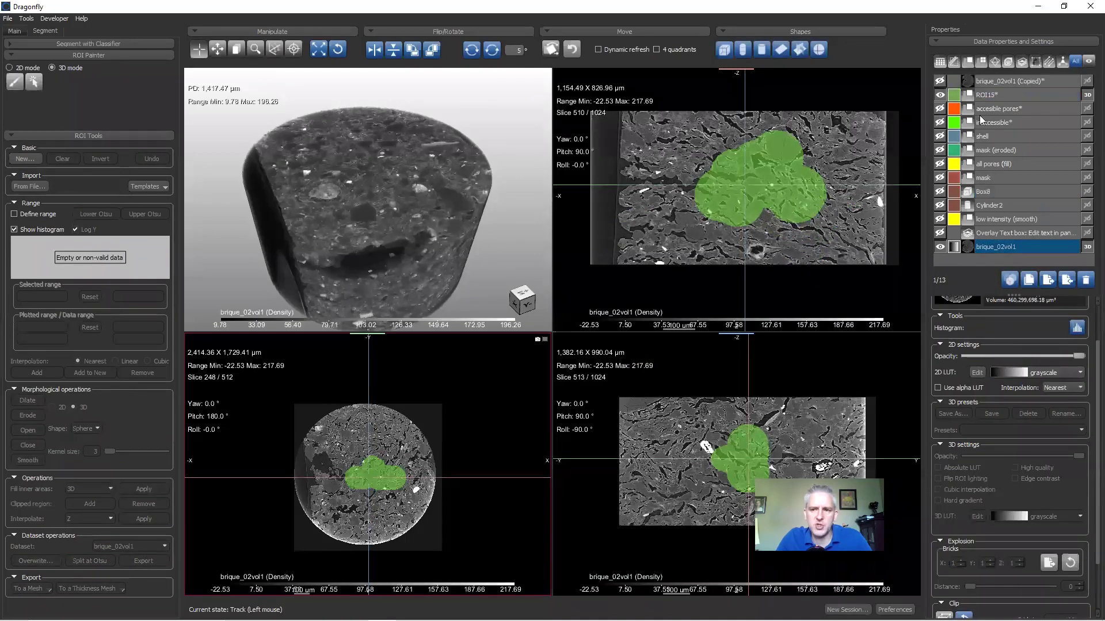
left_click(941, 81)
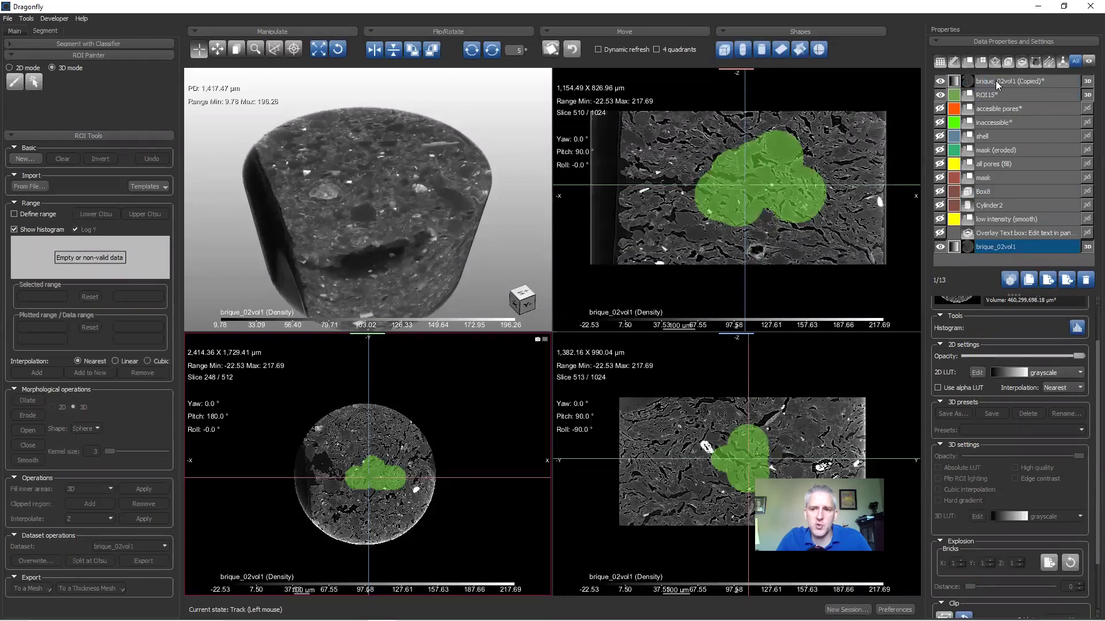
Step: Invert the painted ROI and overwrite its voxels in brique_02vol1 (Copied) with a density value of 0
left_click(999, 94)
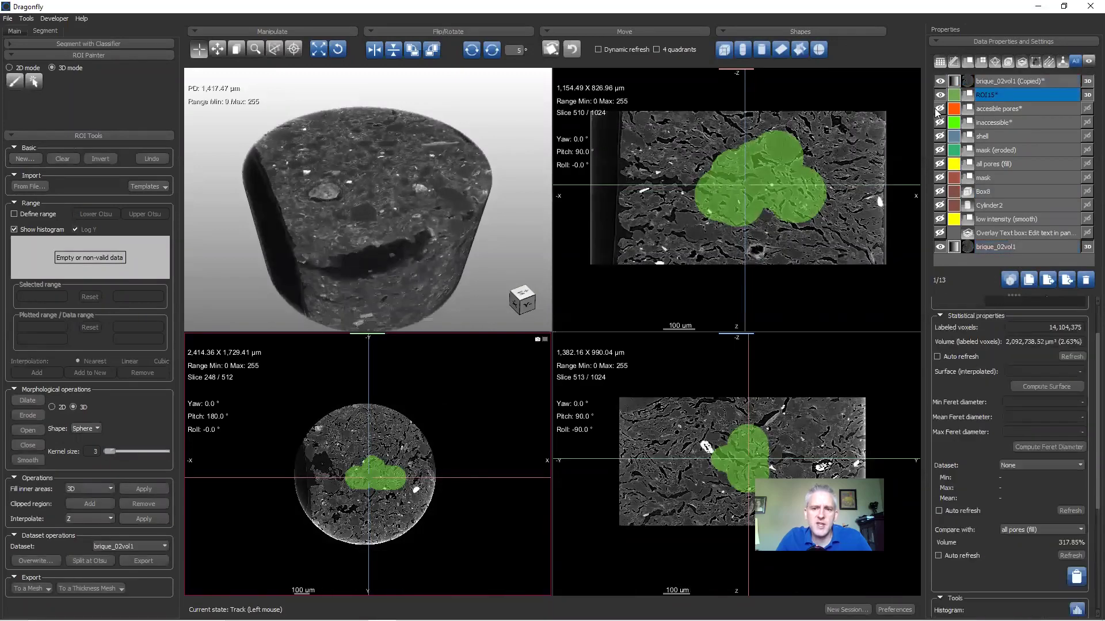
left_click(128, 546)
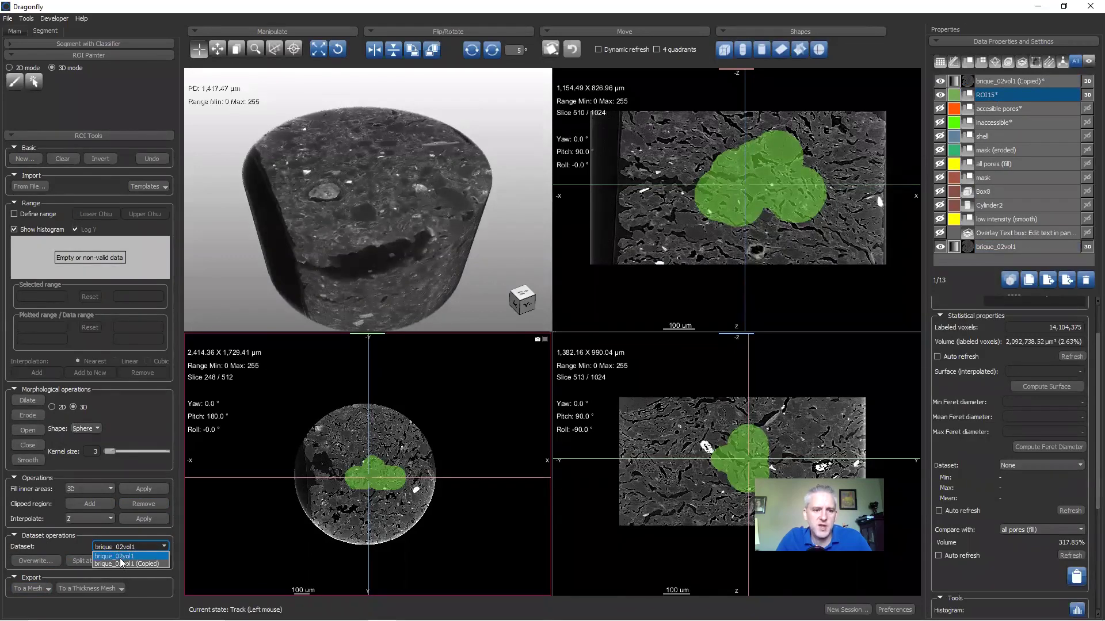
left_click(122, 564)
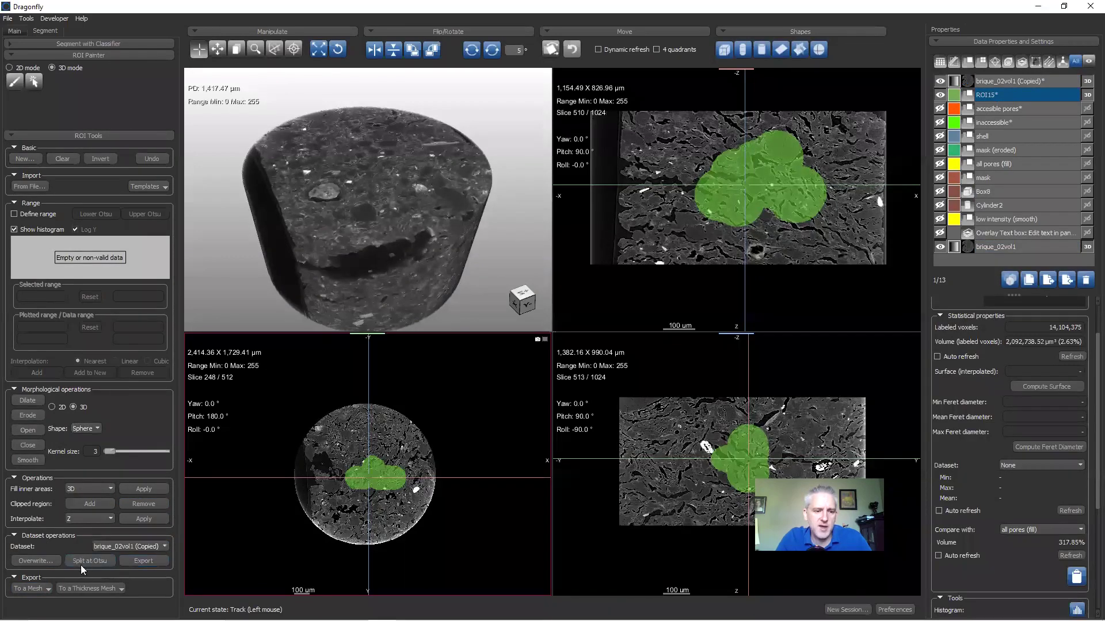
left_click(36, 561)
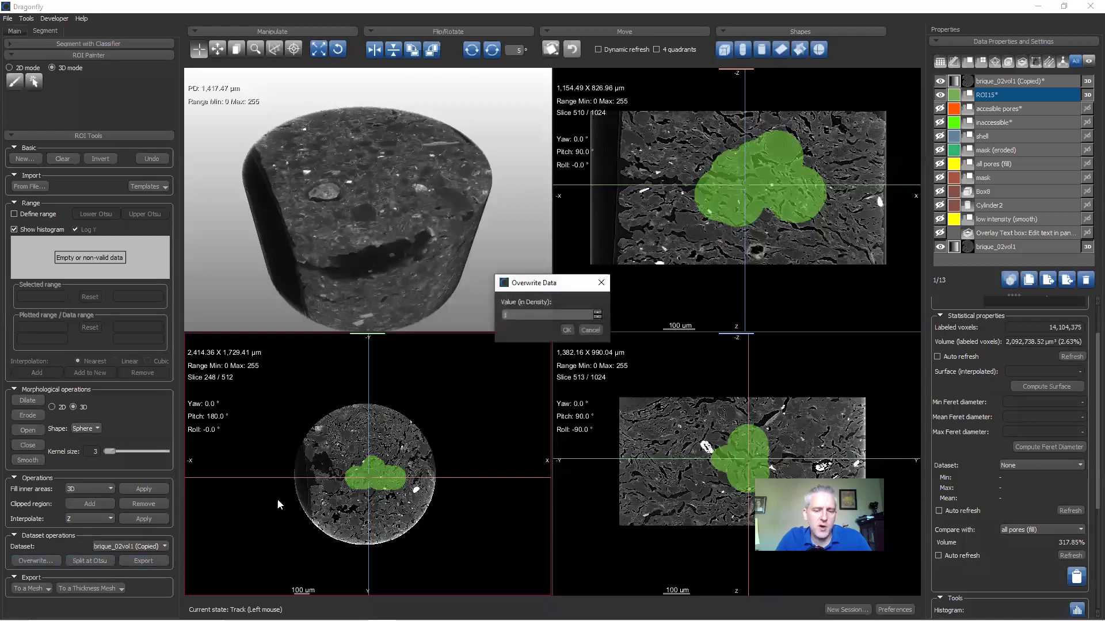
left_click(590, 330)
left_click(100, 159)
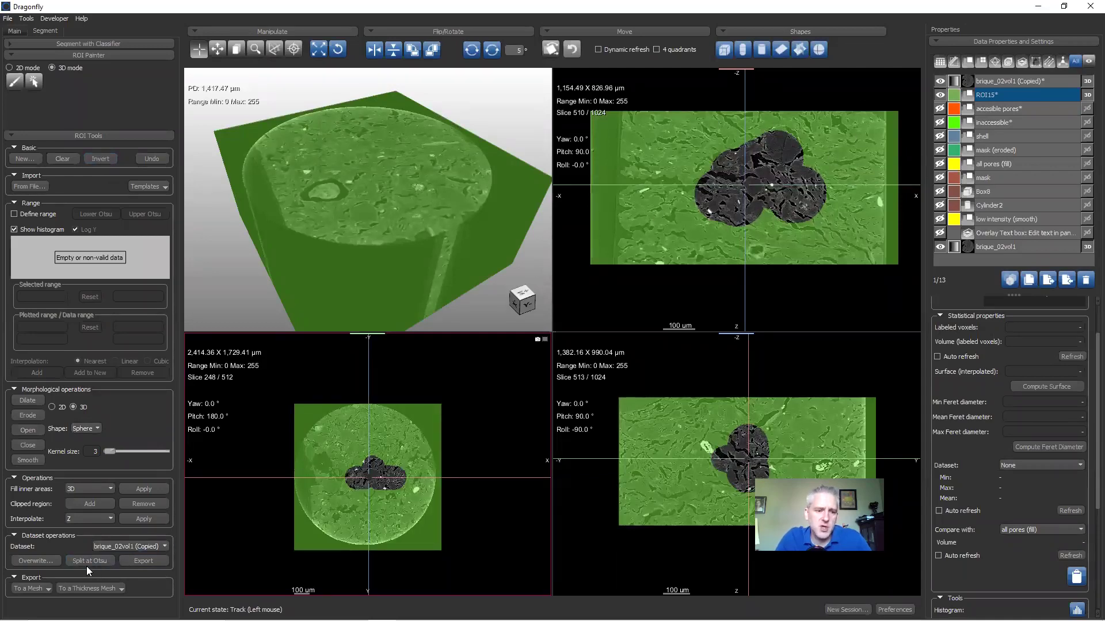
left_click(50, 563)
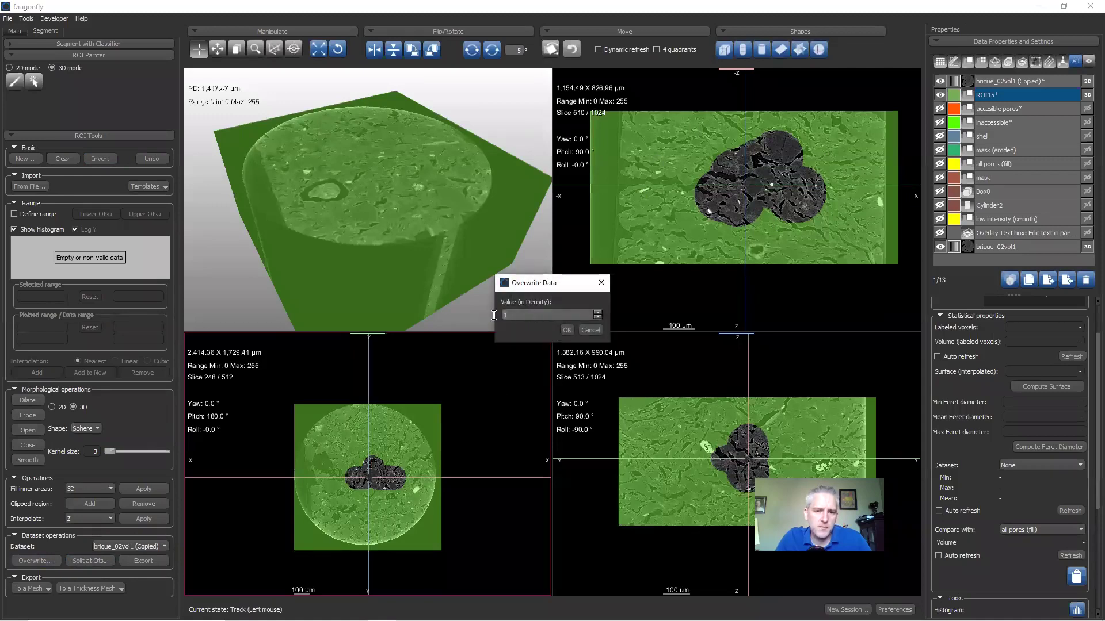
type("0")
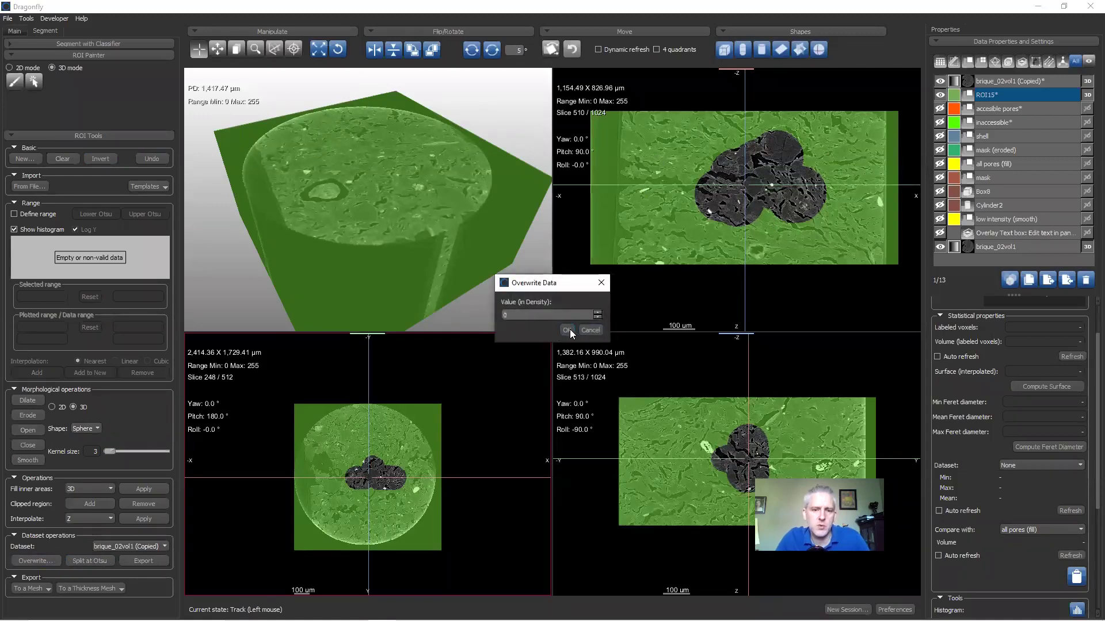
left_click(568, 330)
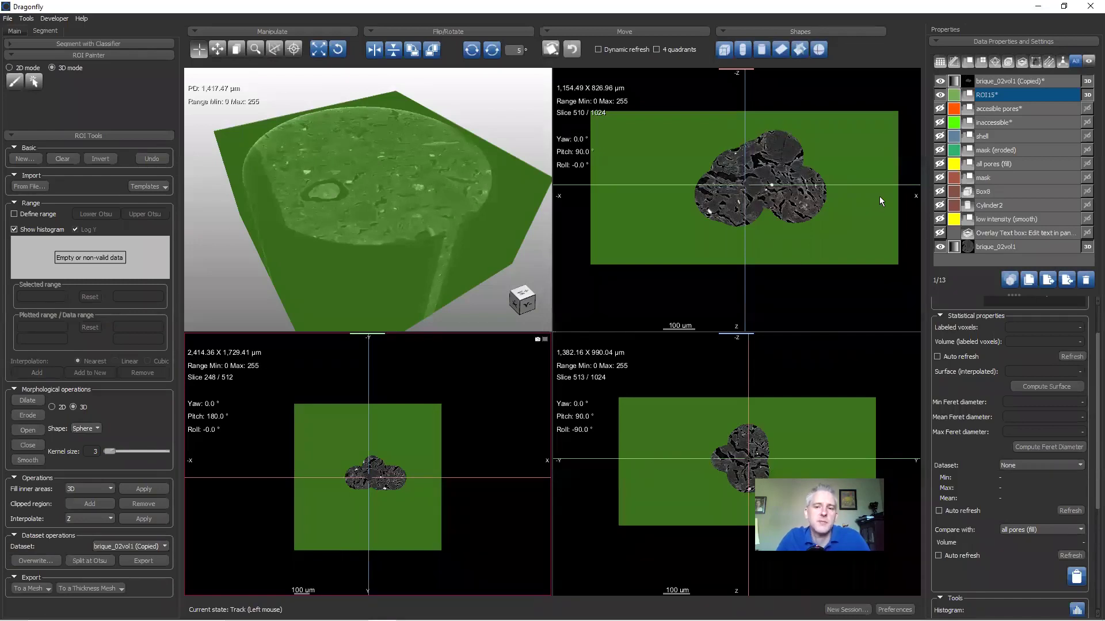
Step: Hide the inverted ROI and the original brique_02vol1 dataset, leaving only brique_02vol1 (Copied) displayed in 2D and 3D
left_click(940, 96)
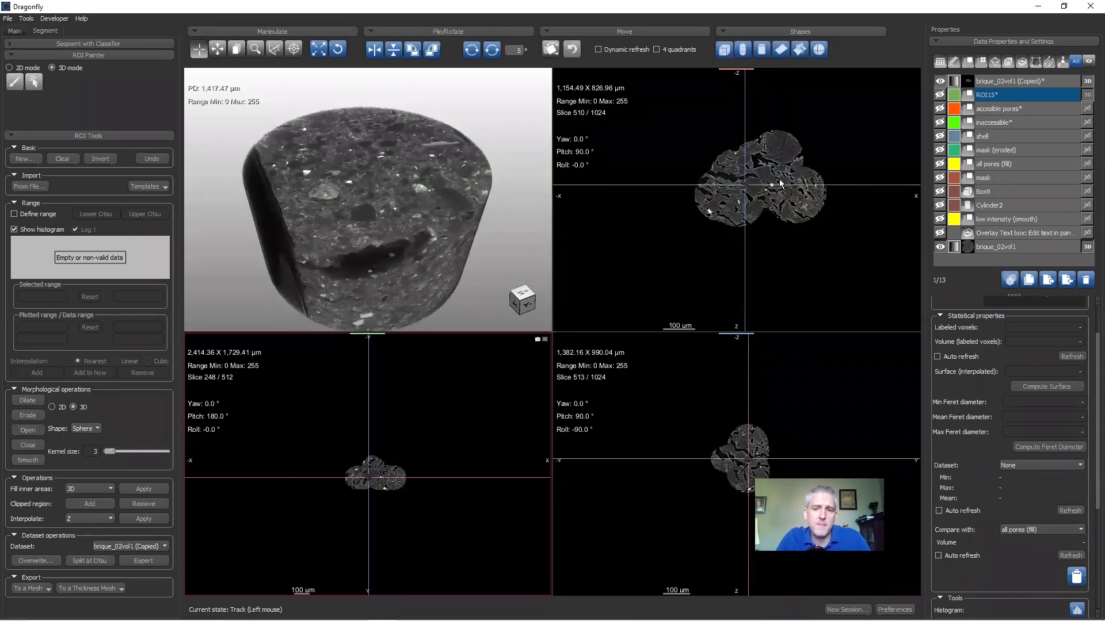
scroll(724, 163, "up", 5)
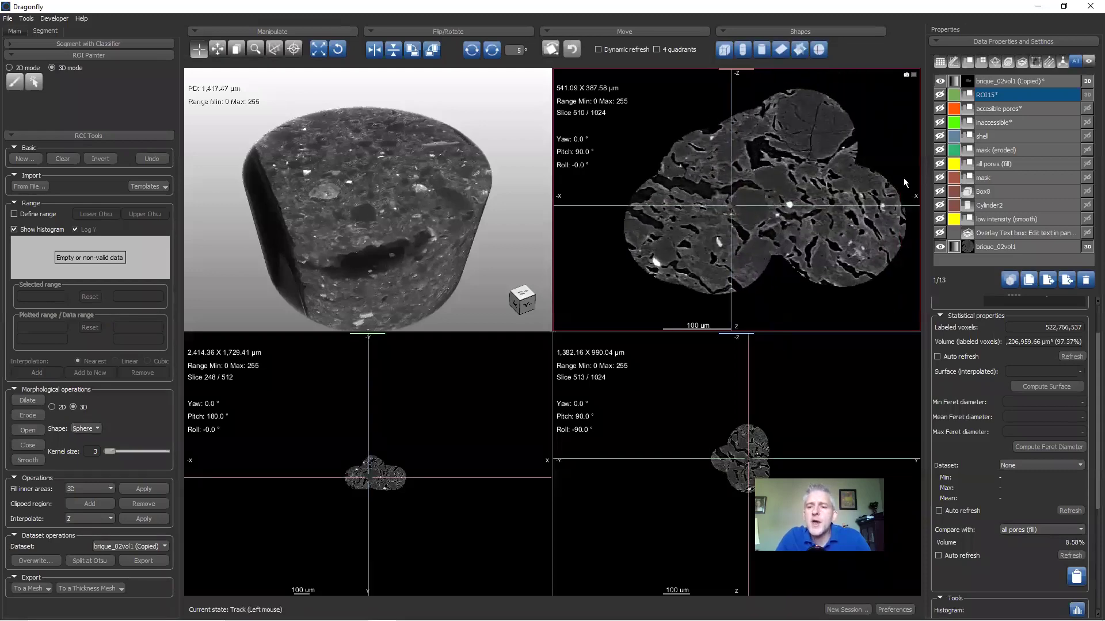
left_click(973, 80)
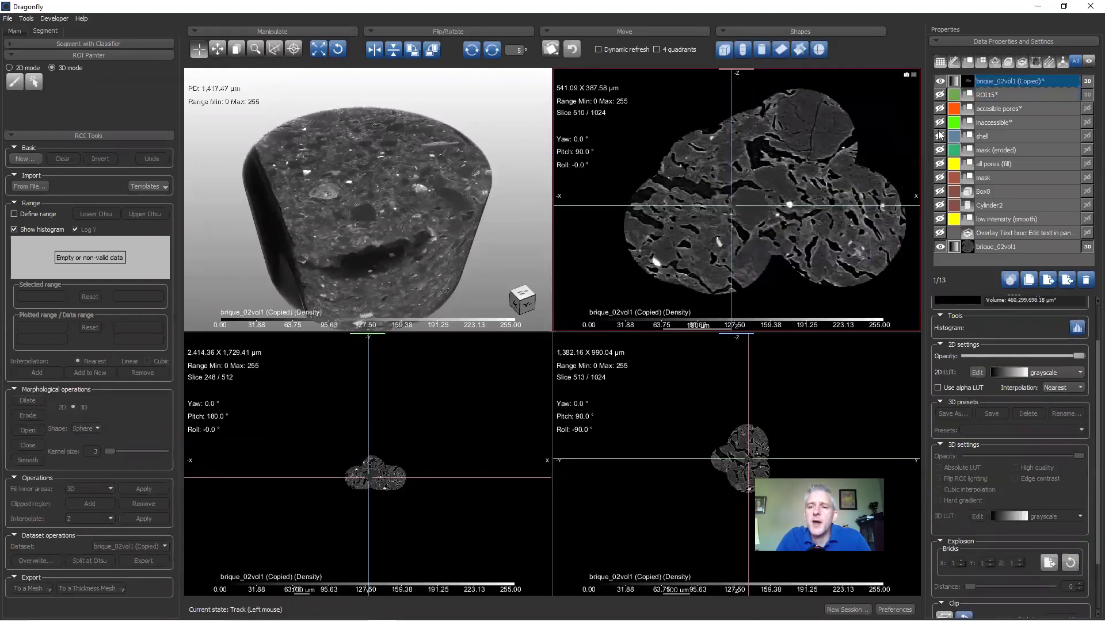
left_click(940, 246)
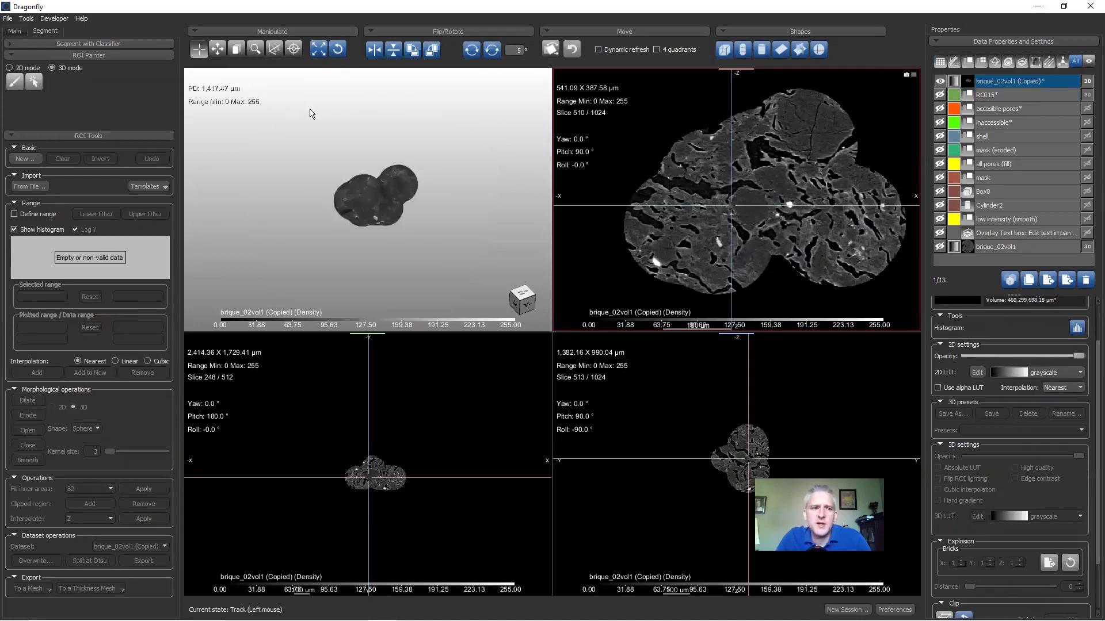
Step: Define an Upper Otsu range on brique_02vol1 (Copied) and add it to a new ROI
left_click(27, 214)
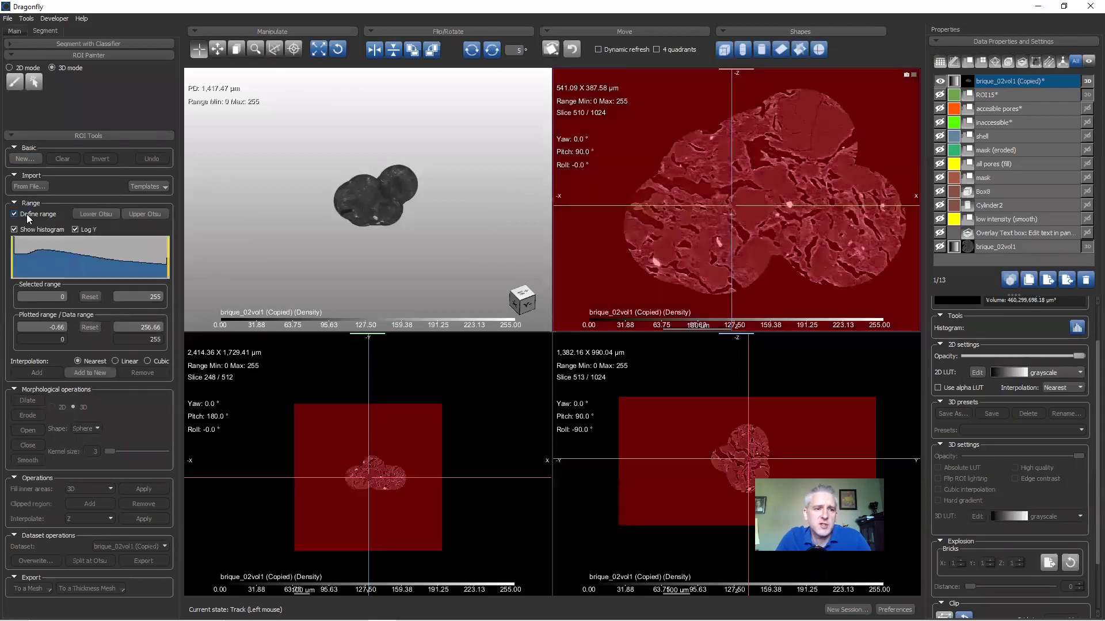
left_click(139, 214)
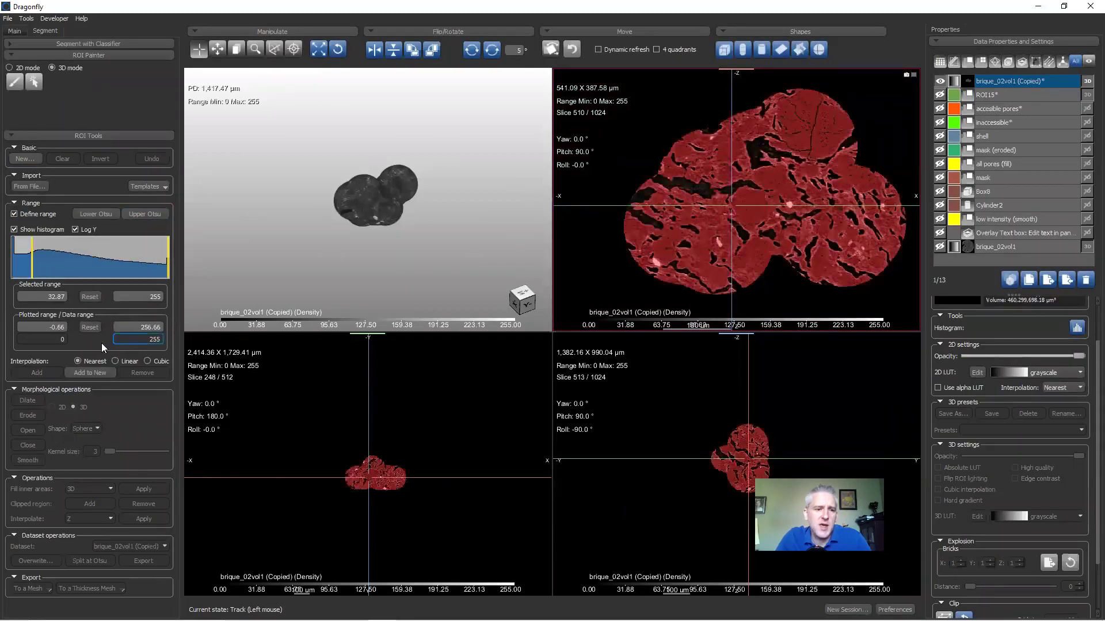
left_click(85, 372)
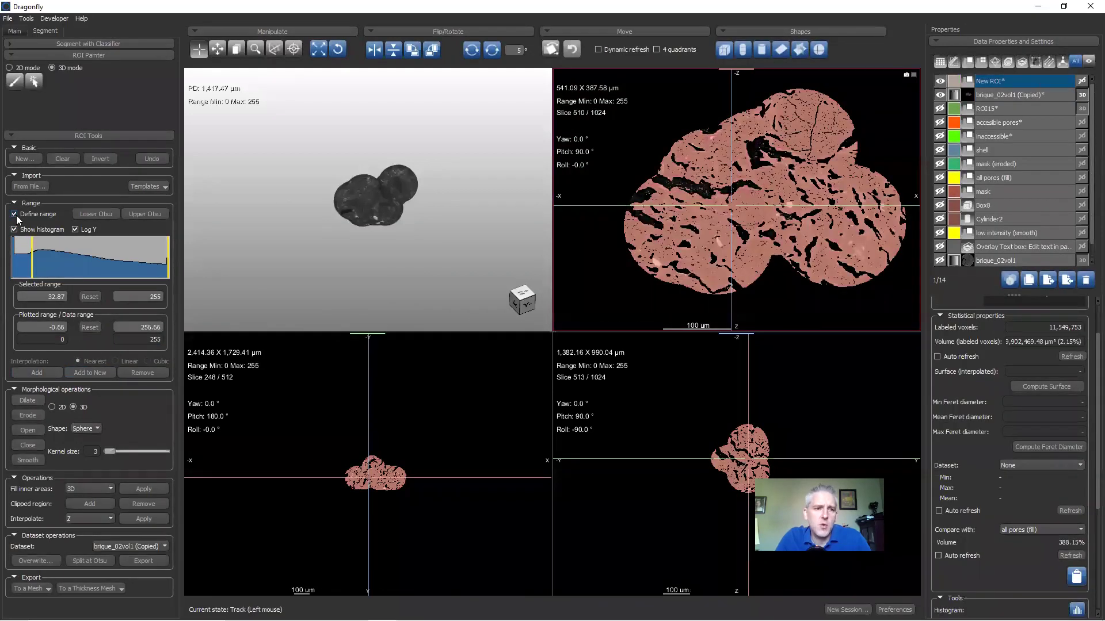
Step: Turn off the range definition and rename the new thresholded ROI "rock matrix"
left_click(15, 215)
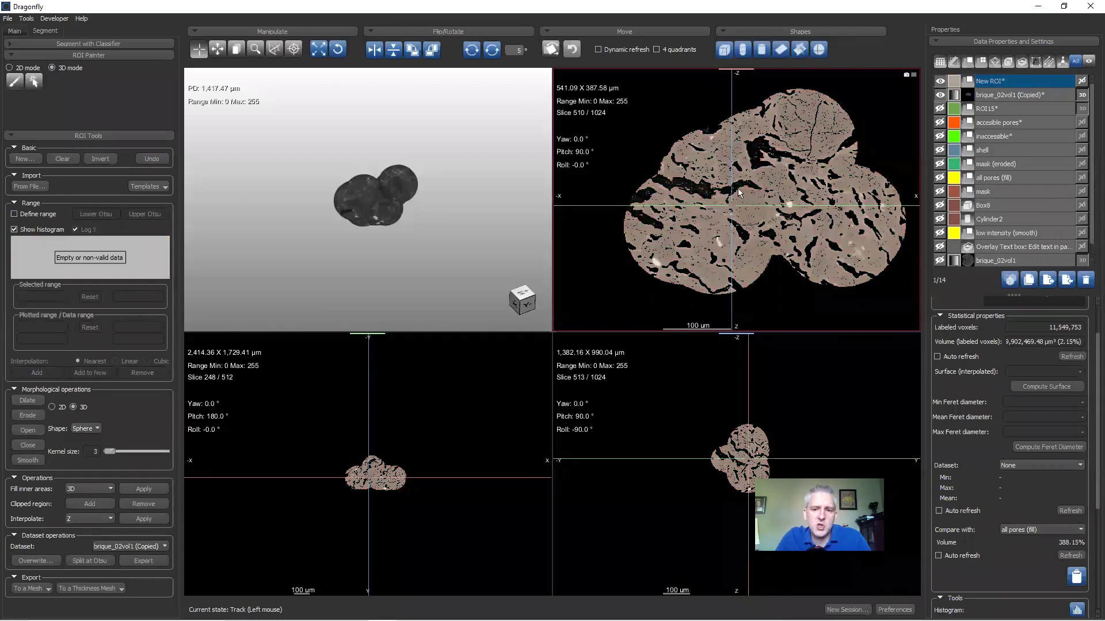
double_click(1003, 82)
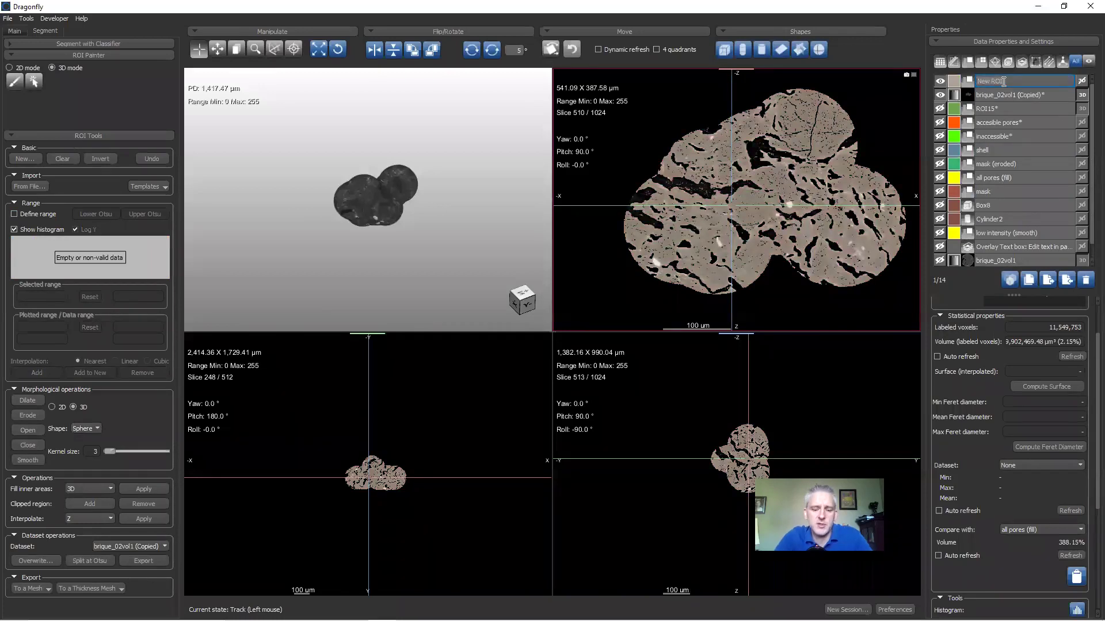
type("rock matrix")
key("Return")
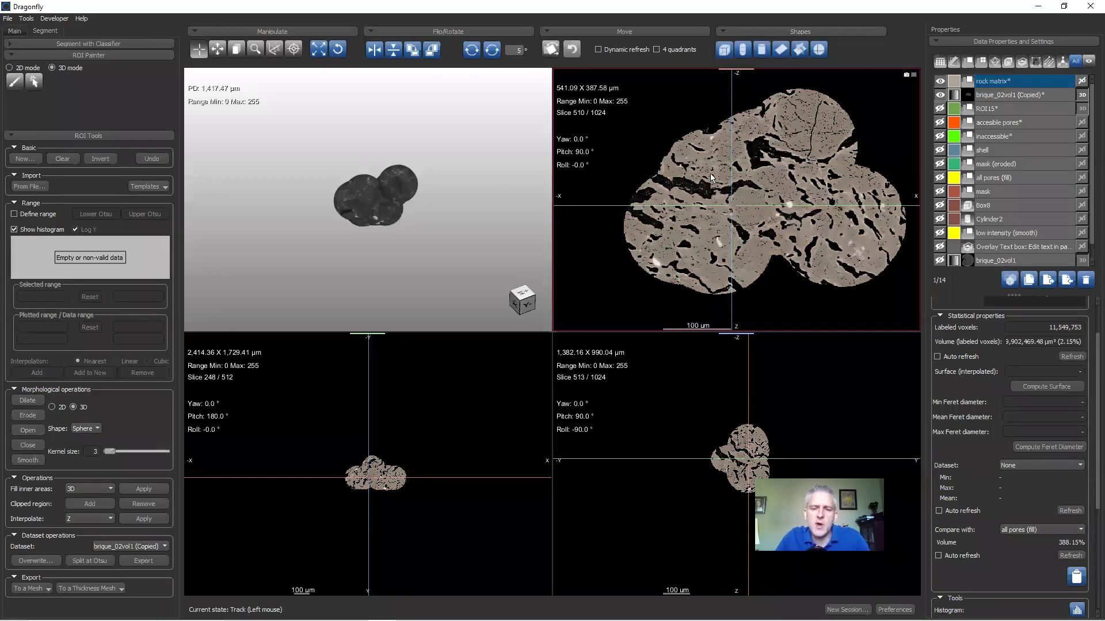
Step: Maximize the XZ slice view and examine the pores that open at the rock matrix's outer edge
scroll(703, 244, "up", 2)
scroll(703, 244, "up", 2)
double_click(693, 171)
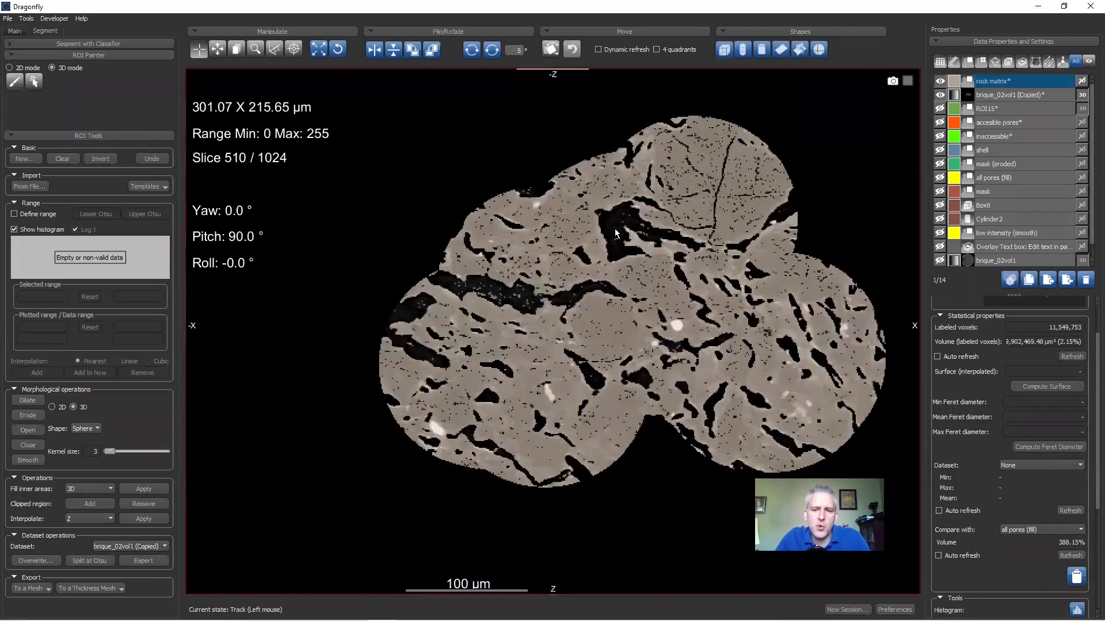
scroll(580, 278, "up", 3)
scroll(580, 278, "up", 2)
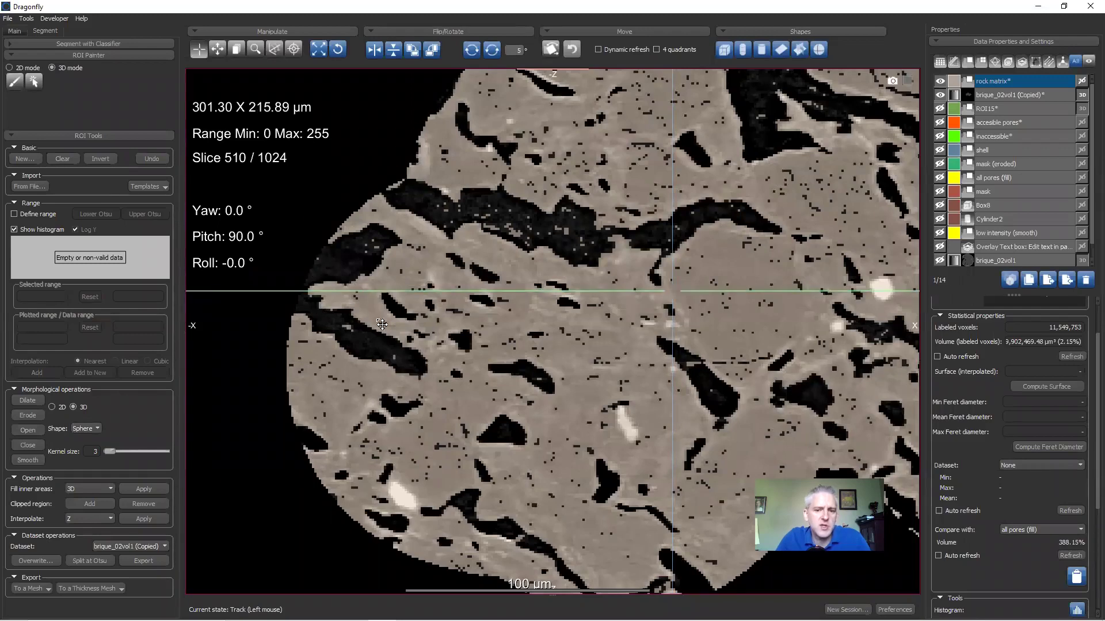
scroll(346, 203, "down", 1)
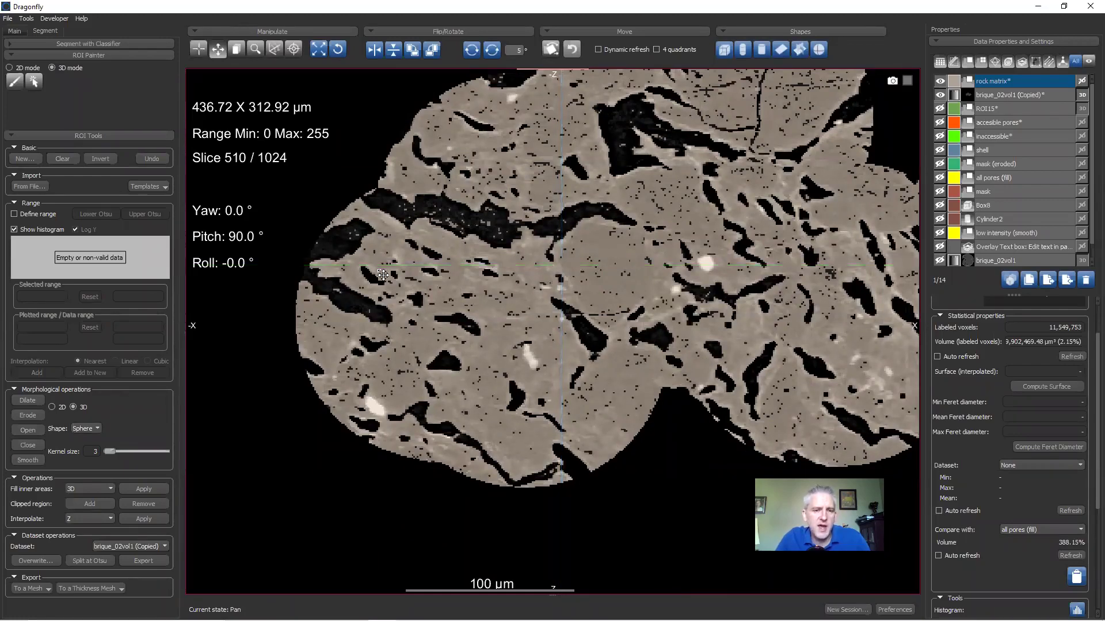
middle_click_drag(553, 391, 586, 446)
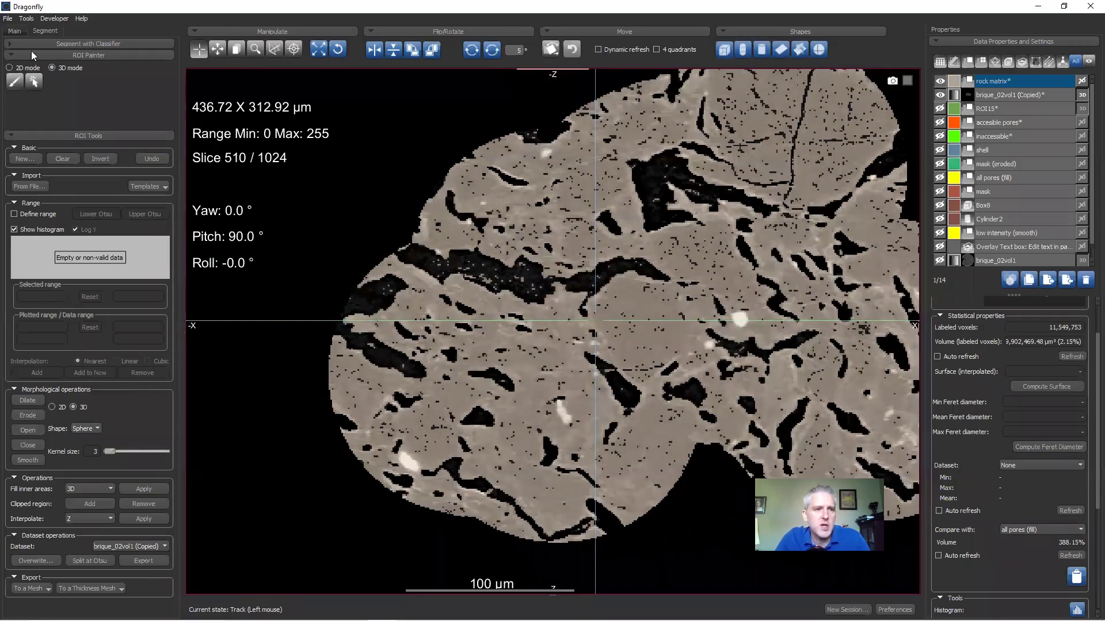
Step: Measure a surface pore opening and the notch between two lobes with rulers, and delete both rulers
left_click(15, 33)
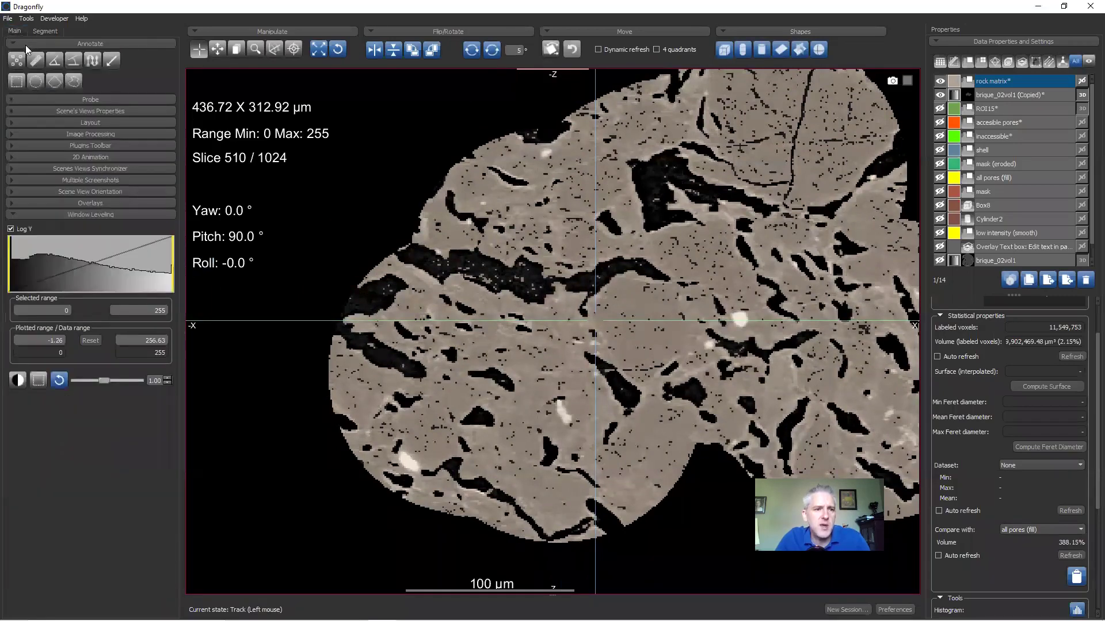
left_click(35, 60)
left_click_drag(358, 288, 337, 335)
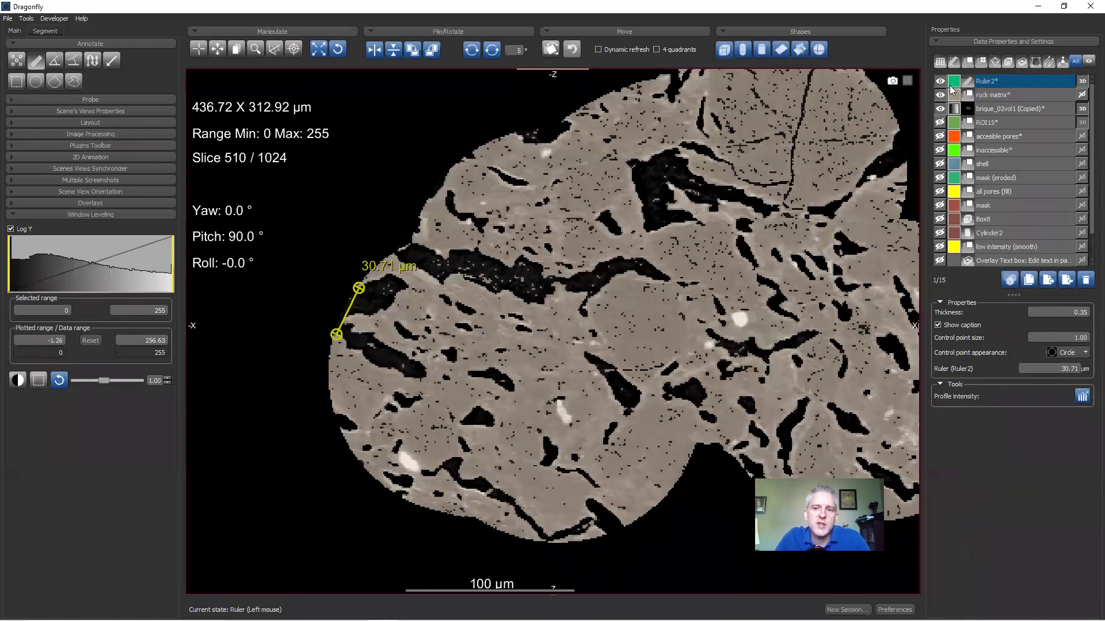
mouse_move(685, 480)
left_mouse_down()
mouse_move(748, 476)
mouse_move(738, 465)
left_mouse_up()
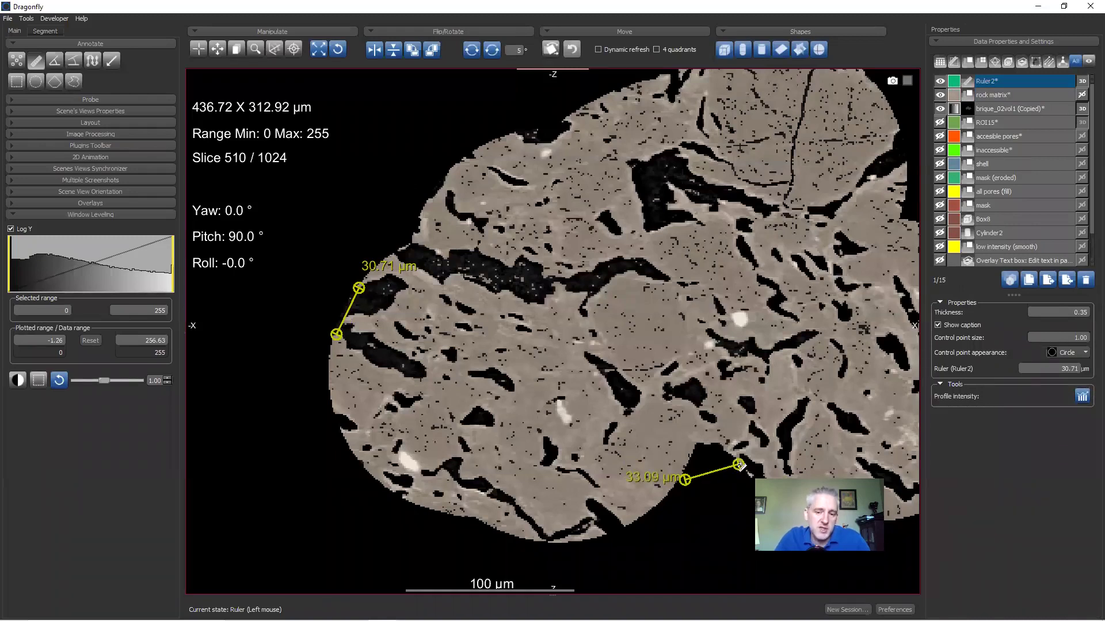
left_click_drag(738, 465, 739, 465)
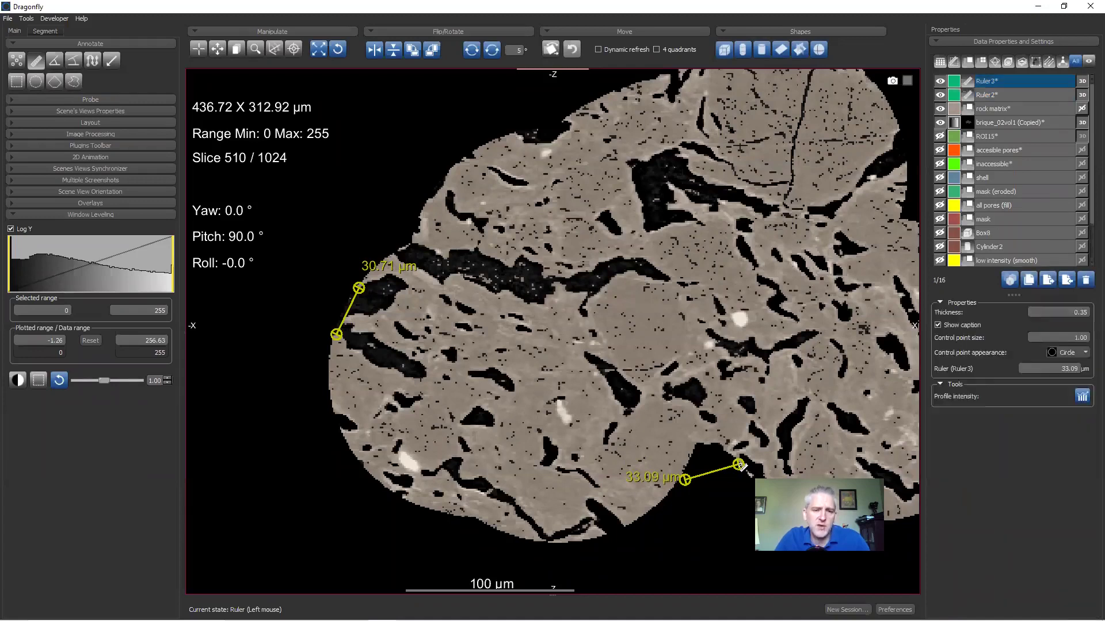
left_click(1001, 95, "ctrl")
left_click(1085, 281)
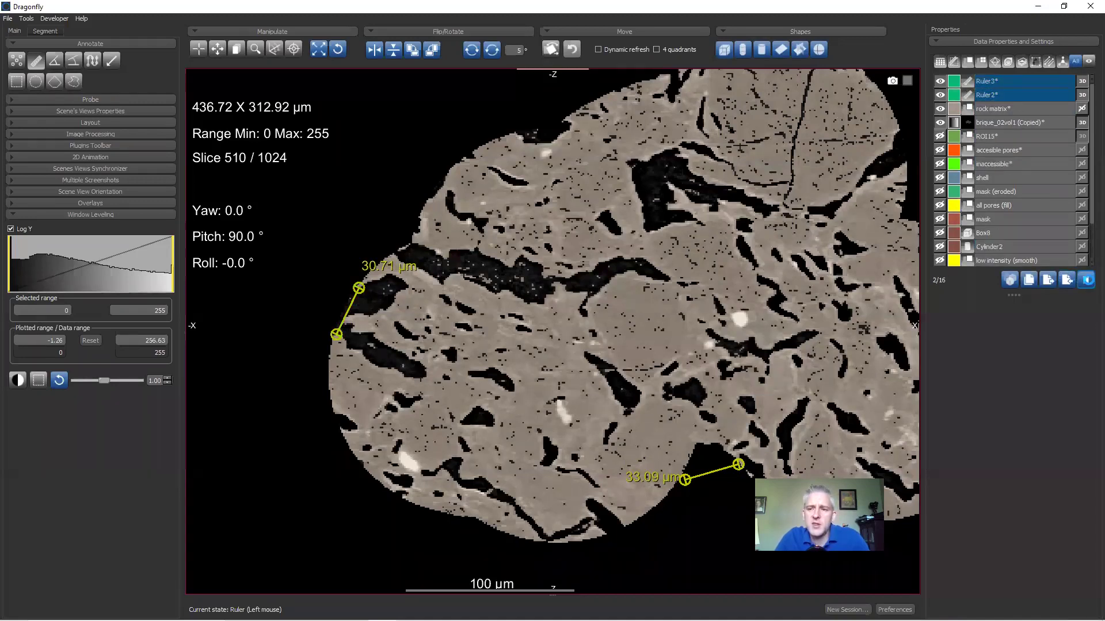
Step: Close holes smaller than 25 µm in the rock matrix ROI and display the closed ROI
left_click(988, 84)
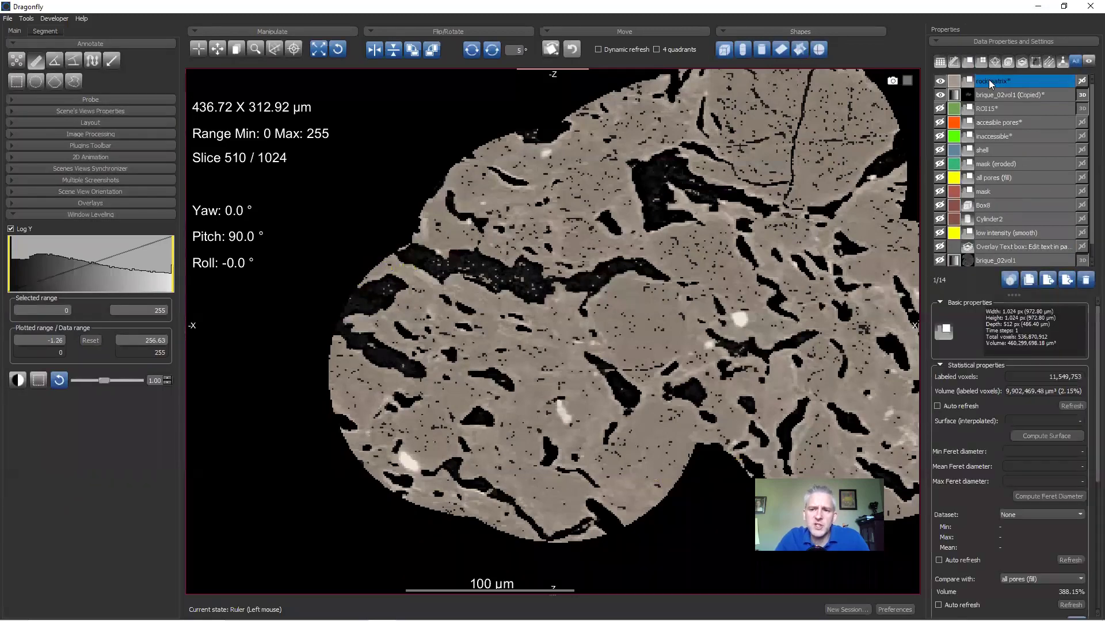
right_click(988, 84)
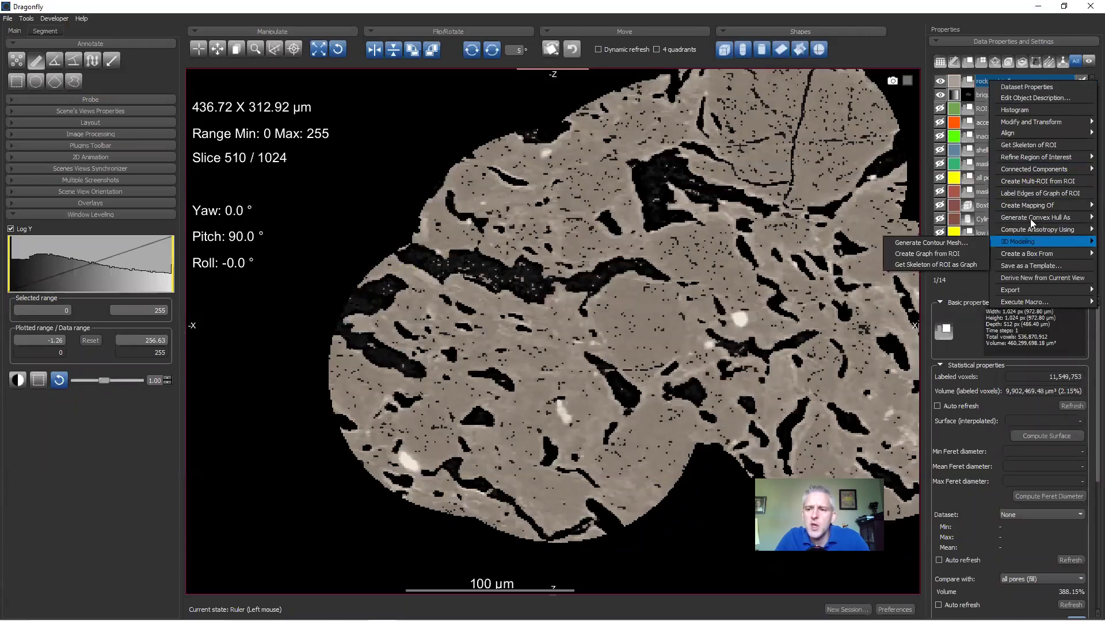
mouse_move(1031, 157)
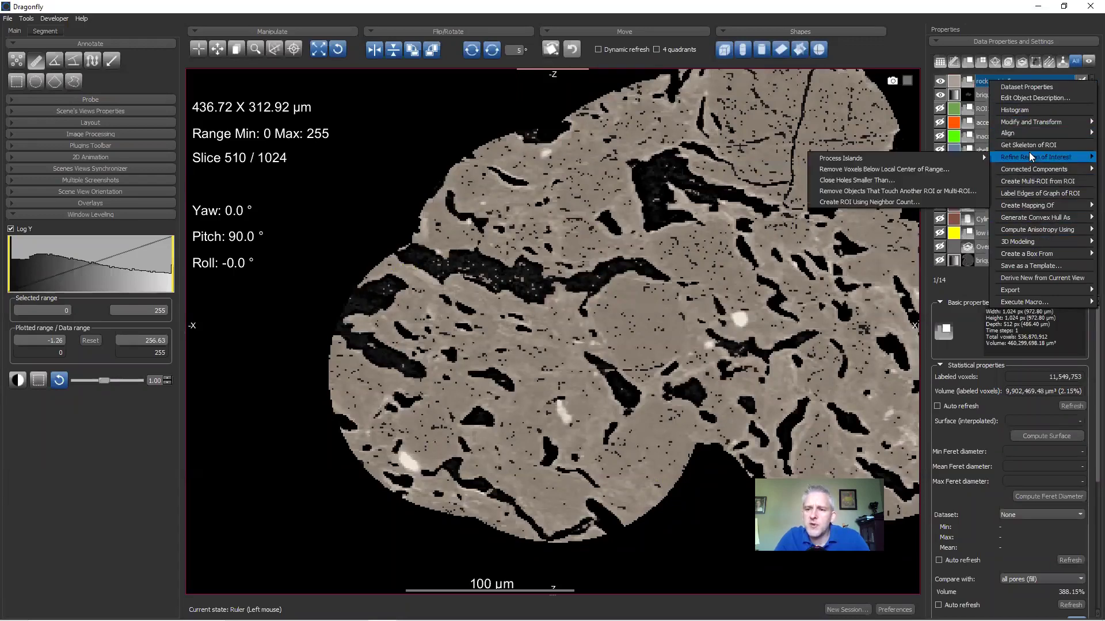
left_click(910, 182)
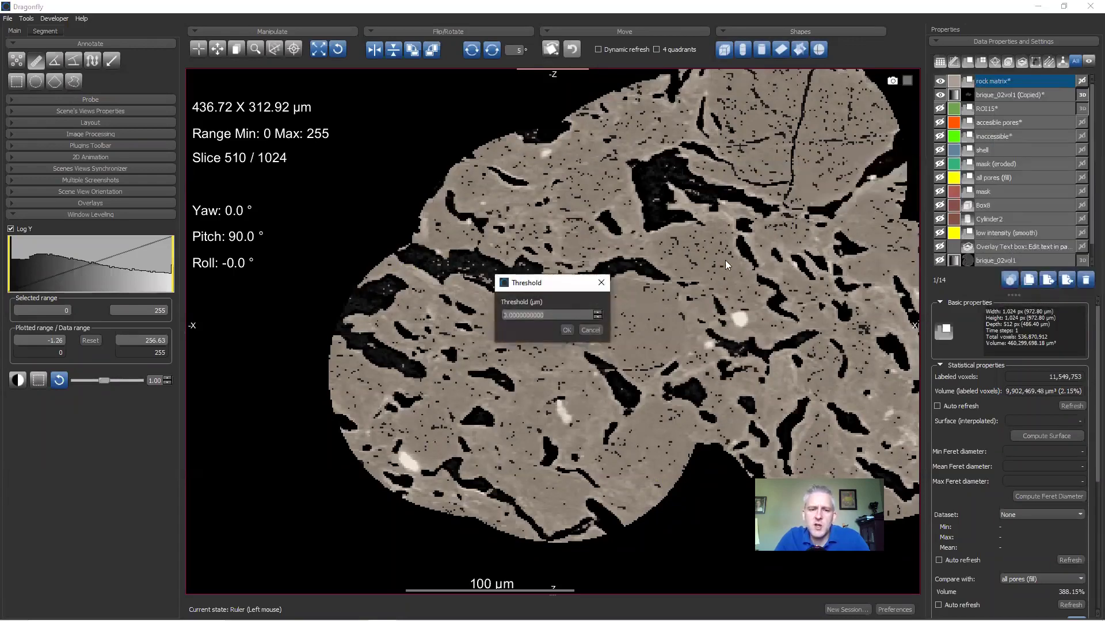
type("25")
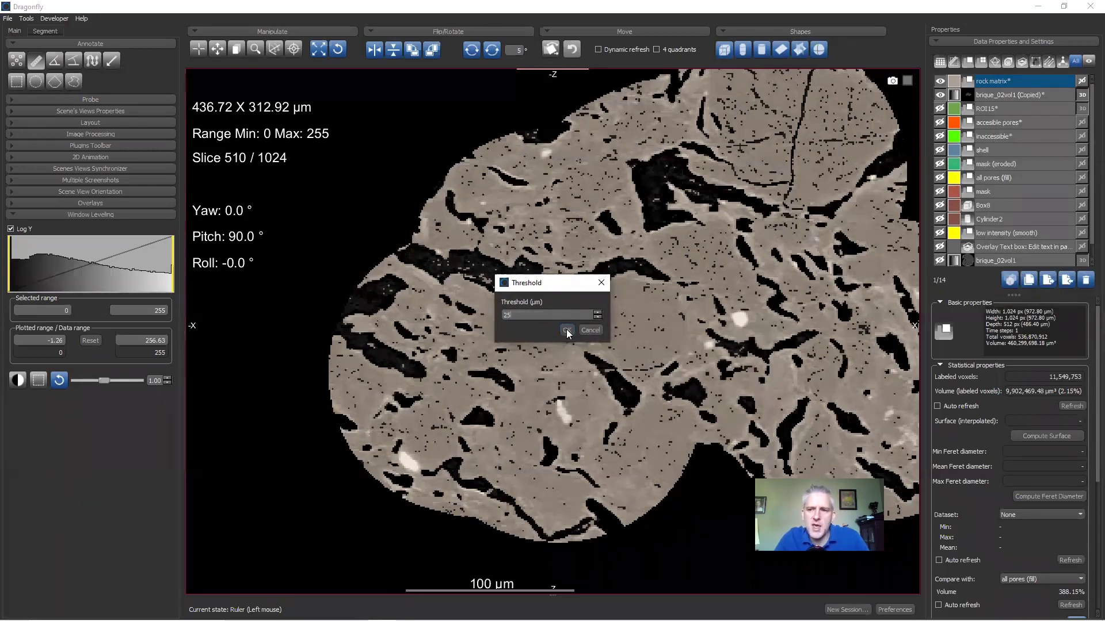
left_click(567, 332)
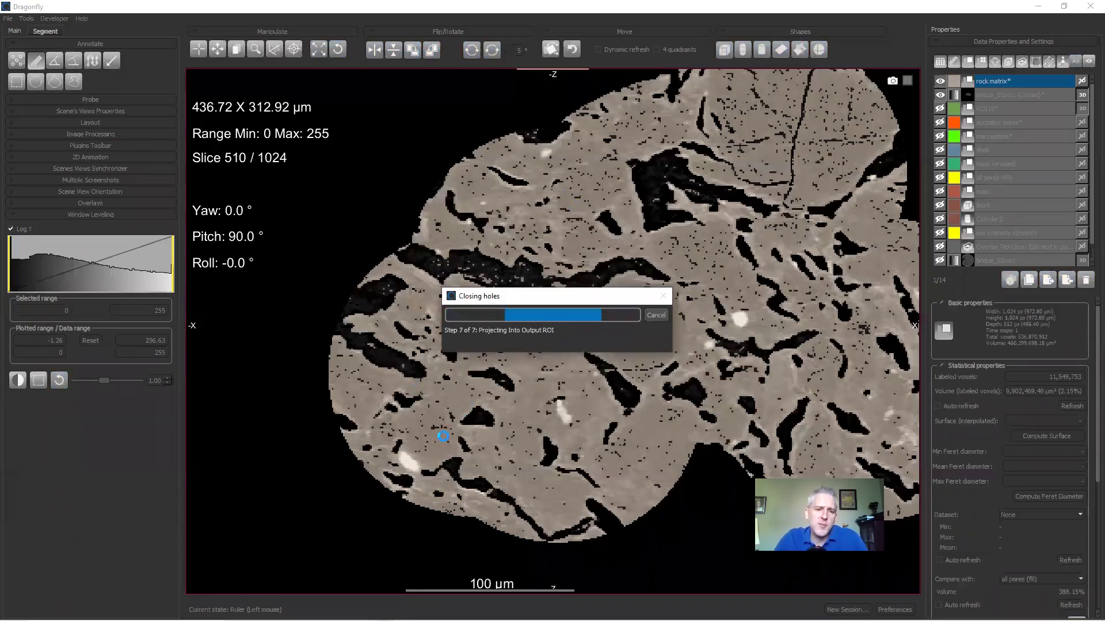
left_click(940, 81)
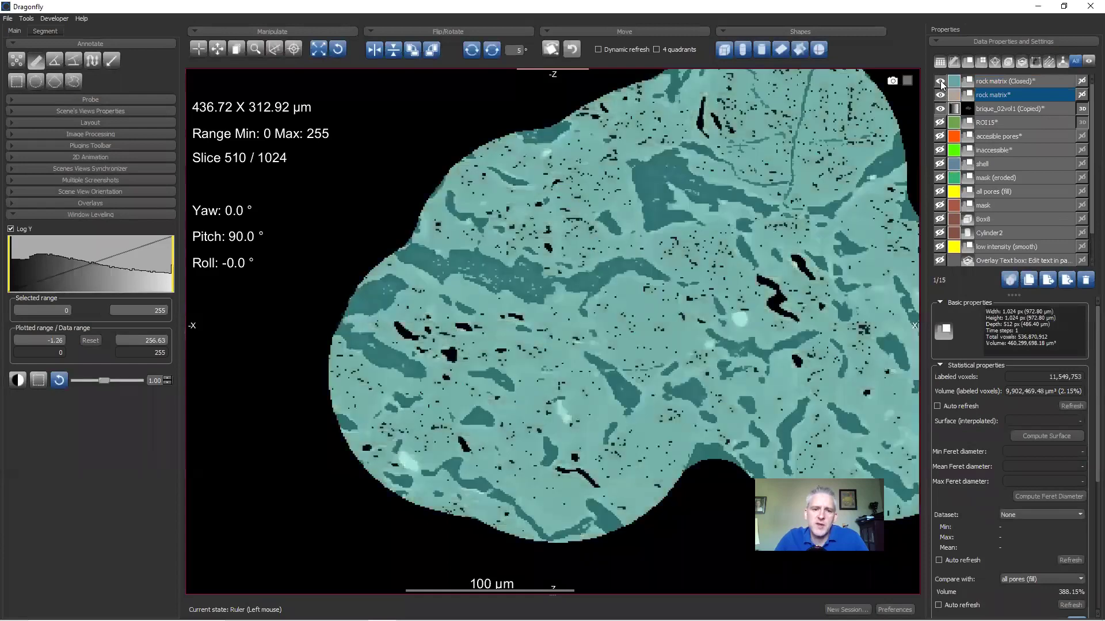
Step: Examine how the closed ROI covers surface openings and concavities across the XZ slices
key("z")
scroll(739, 277, "down", 1)
key("r")
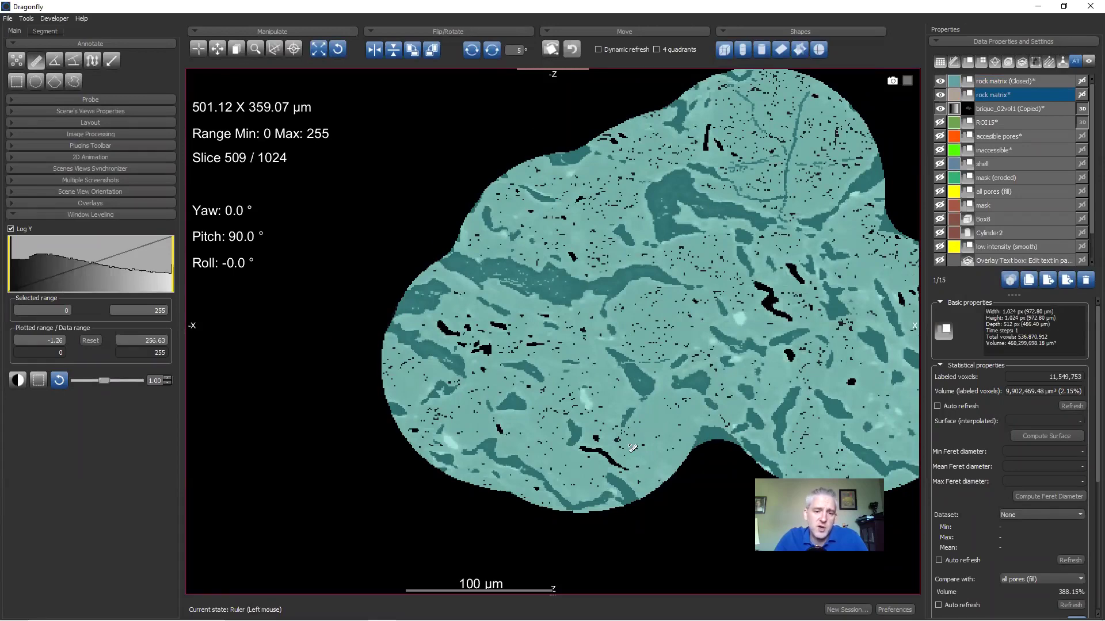
scroll(613, 459, "up", 5)
scroll(615, 460, "down", 16)
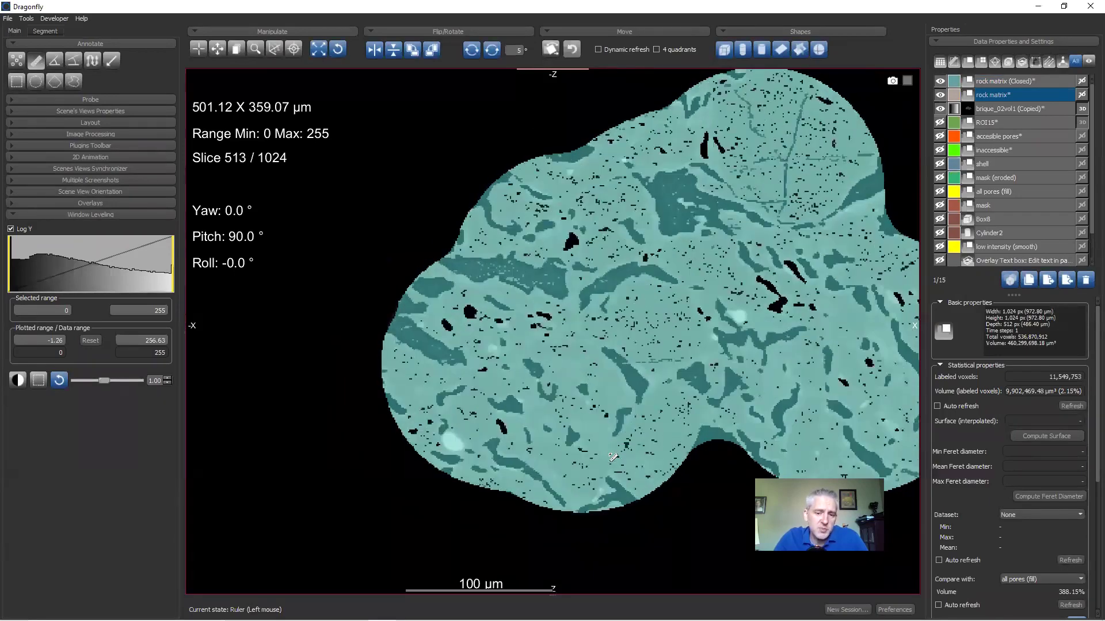
scroll(619, 464, "down", 20)
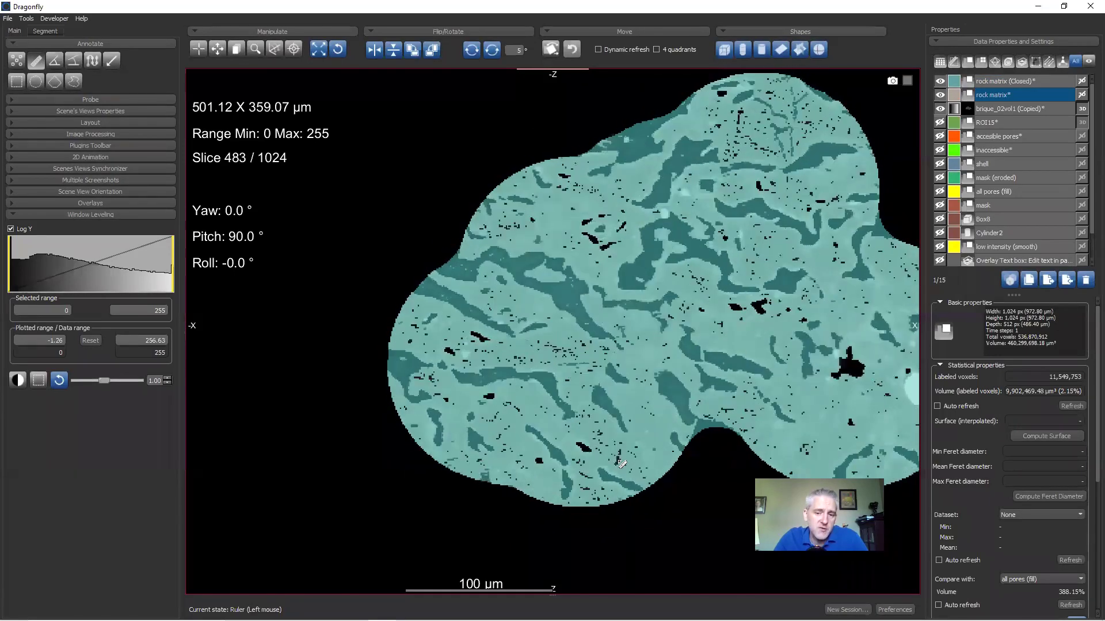
scroll(621, 464, "down", 20)
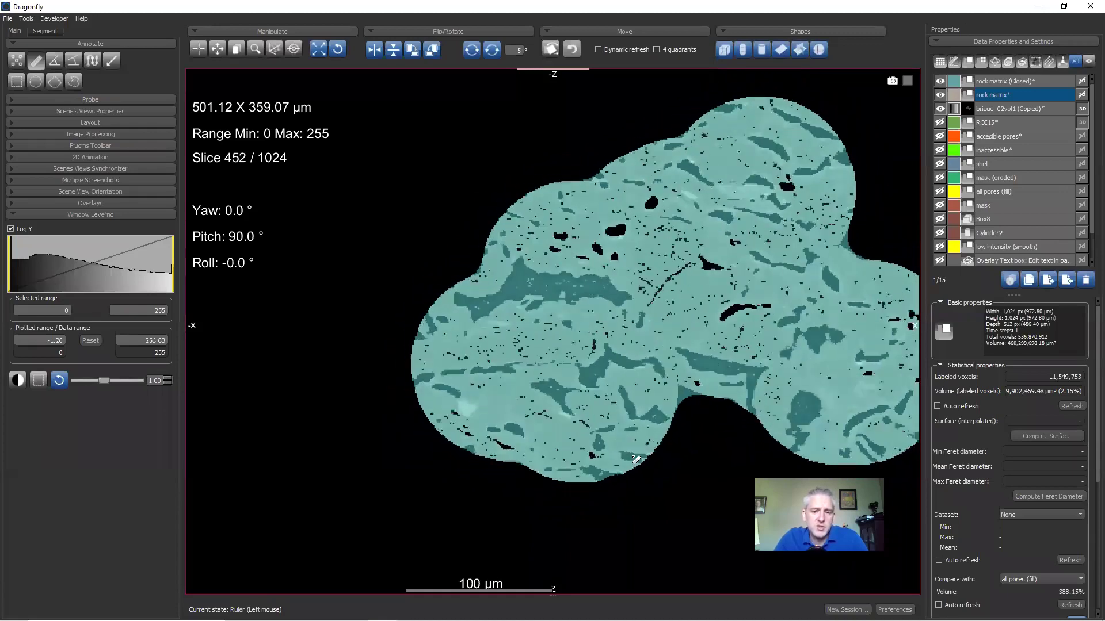
scroll(632, 455, "down", 9)
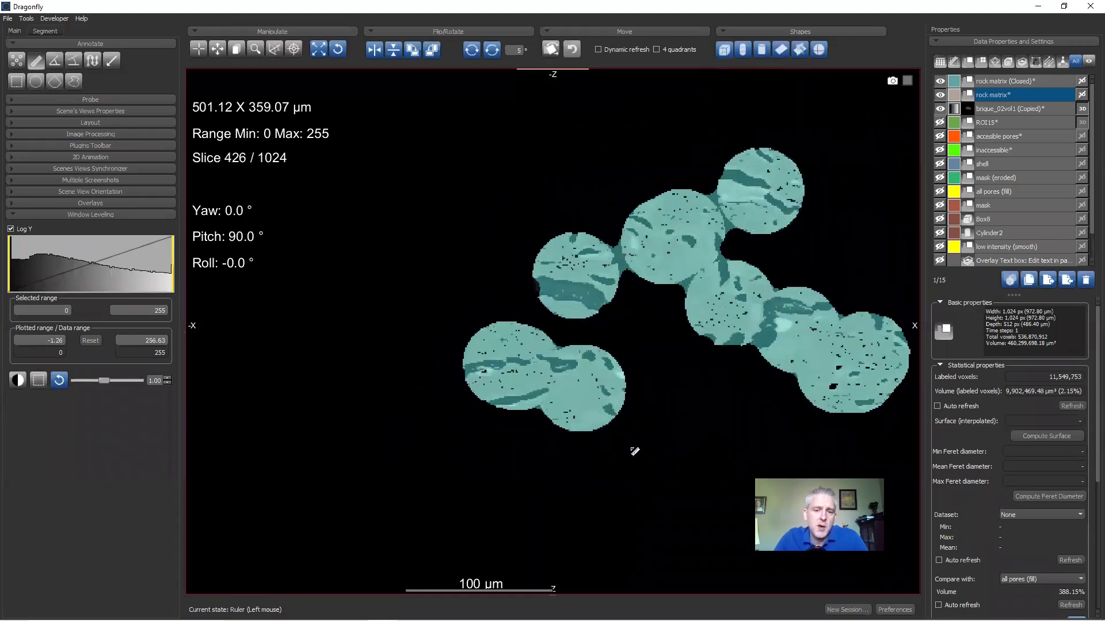
scroll(673, 406, "up", 11)
scroll(673, 406, "up", 20)
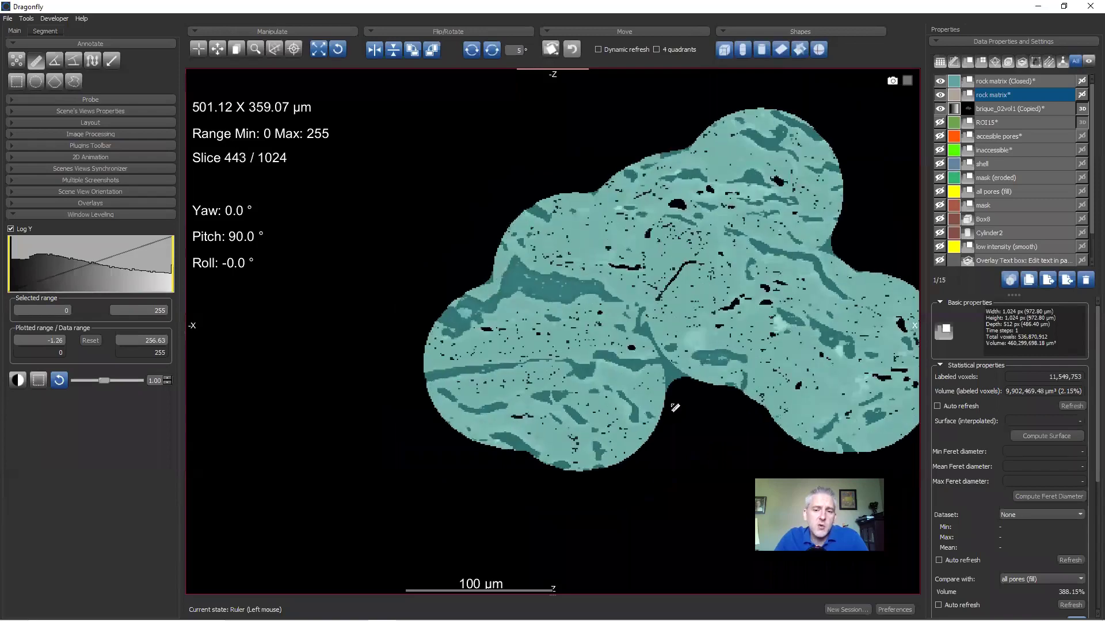
key("p")
left_click_drag(650, 377, 568, 378)
key("r")
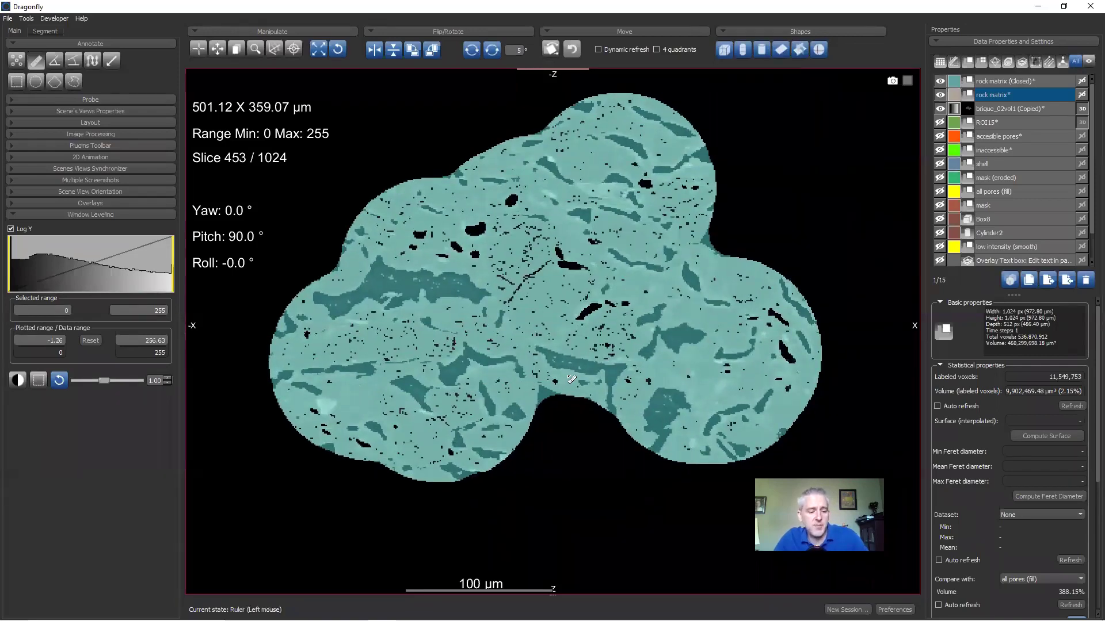
Step: Switch to the presentation's Advanced Image Segmentation slide
key("alt+Tab")
key("alt+Tab")
key("alt+Tab")
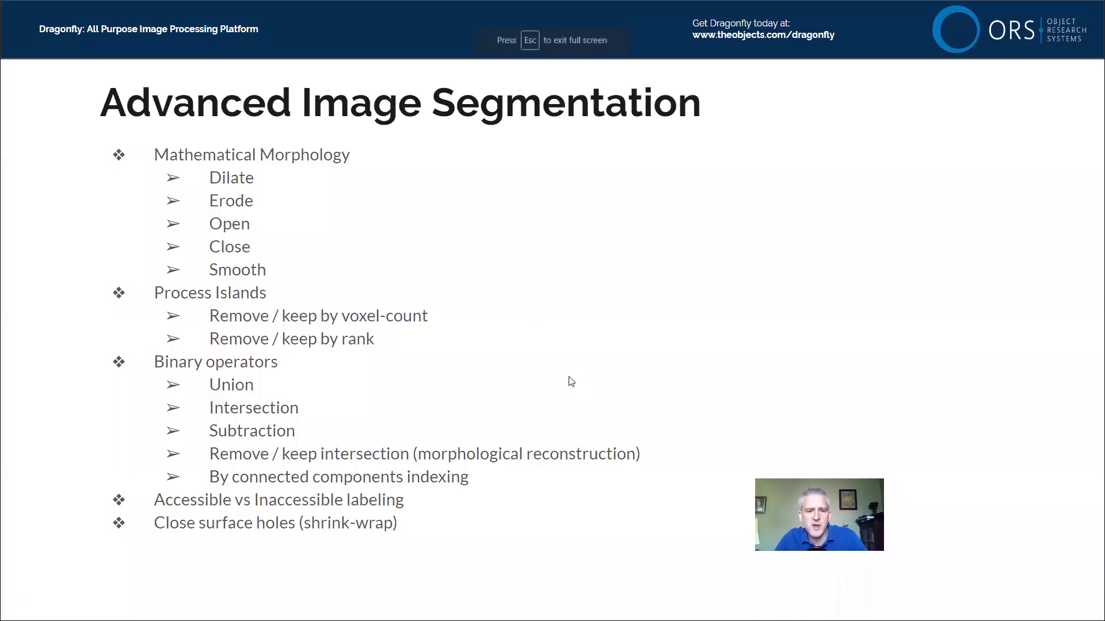
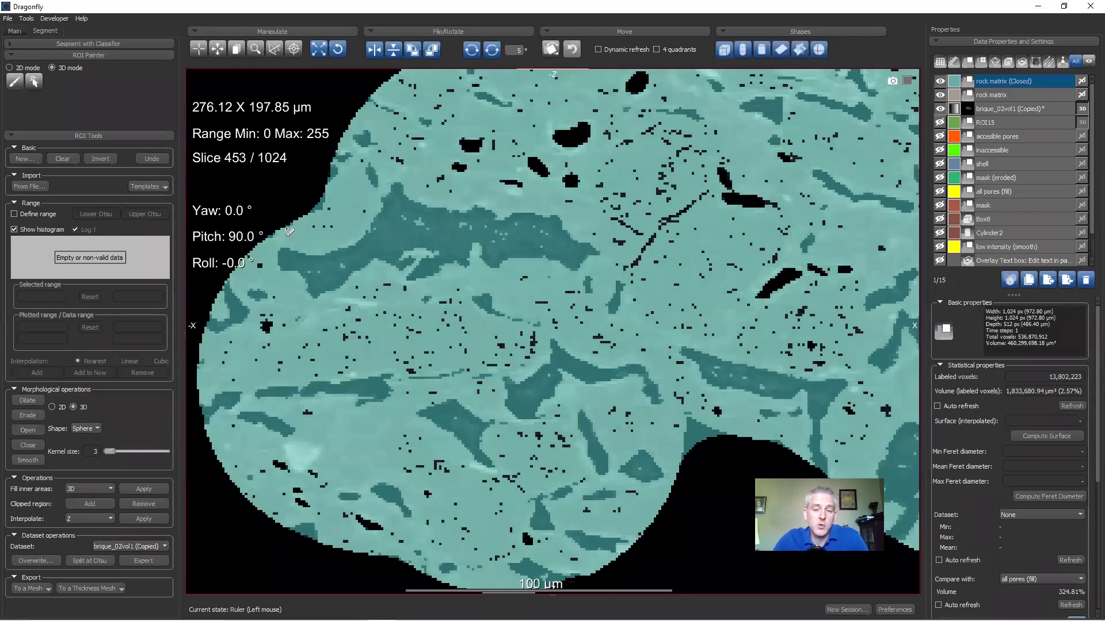
middle_click_drag(379, 279, 250, 303)
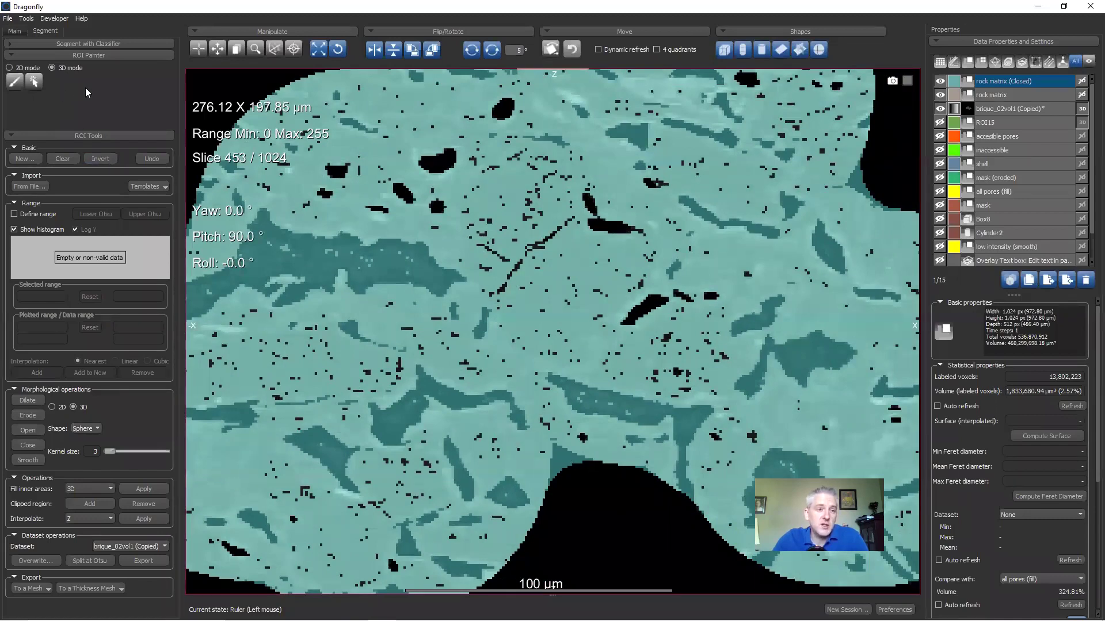
left_click(34, 82)
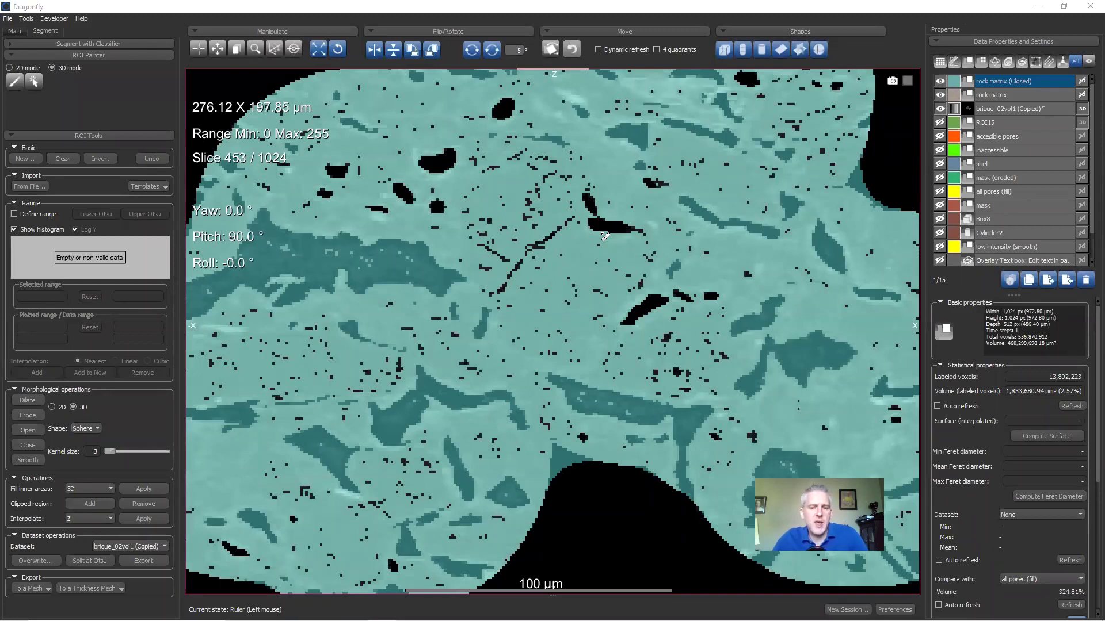
Step: Switch to the browser with the ORS sample datasets and open the Dragonfly trial version request page
key("alt+Tab")
key("alt+Tab")
key("alt+Tab")
key("alt+Tab")
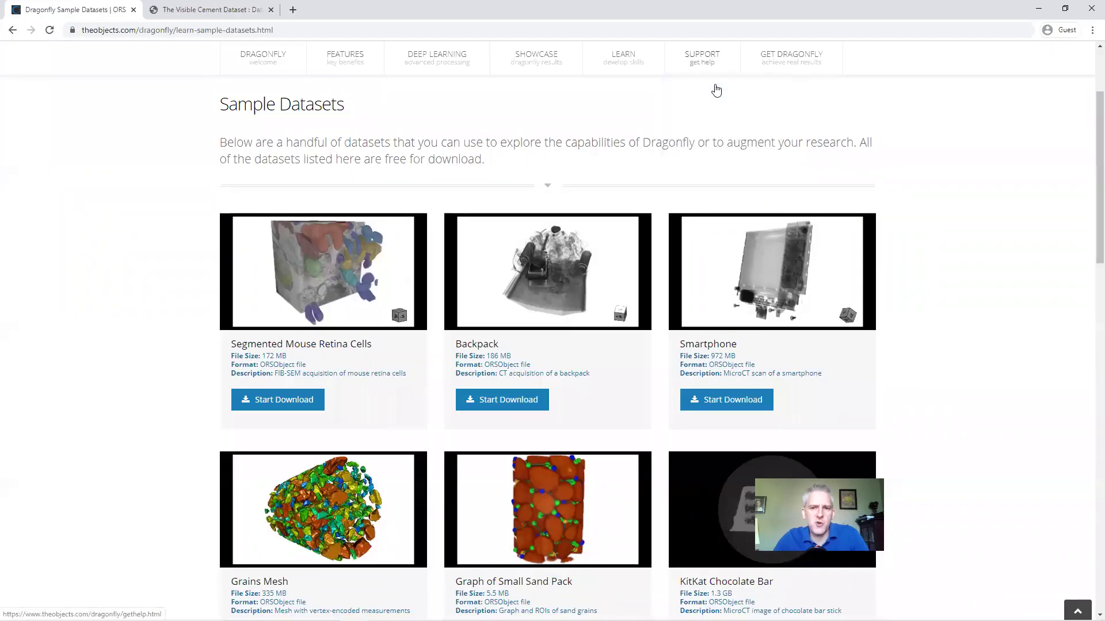
mouse_move(804, 64)
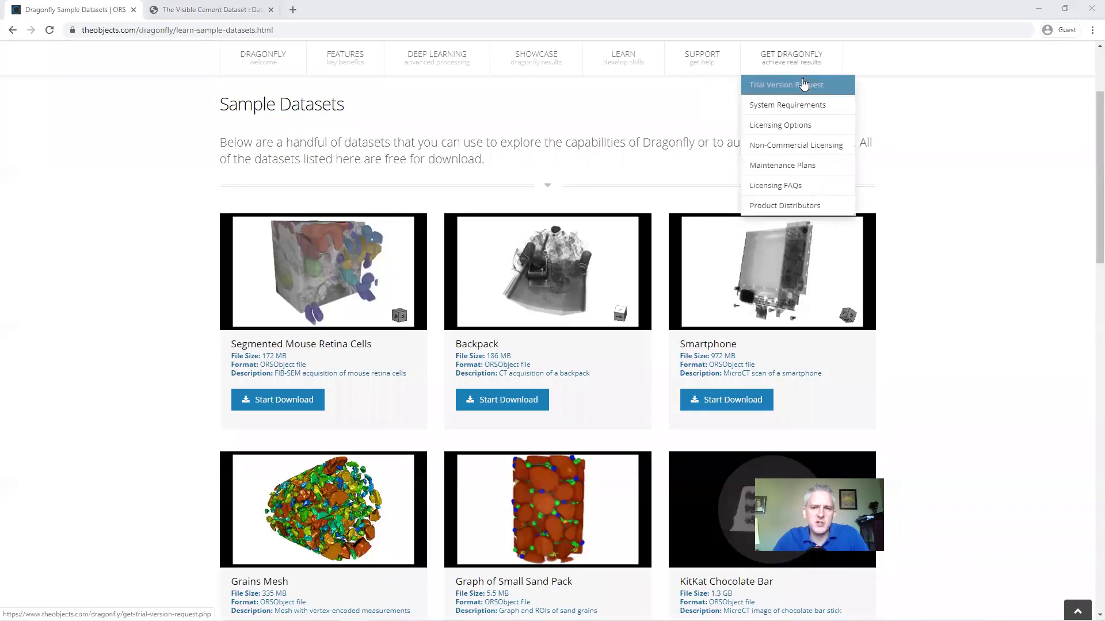
left_click(769, 88)
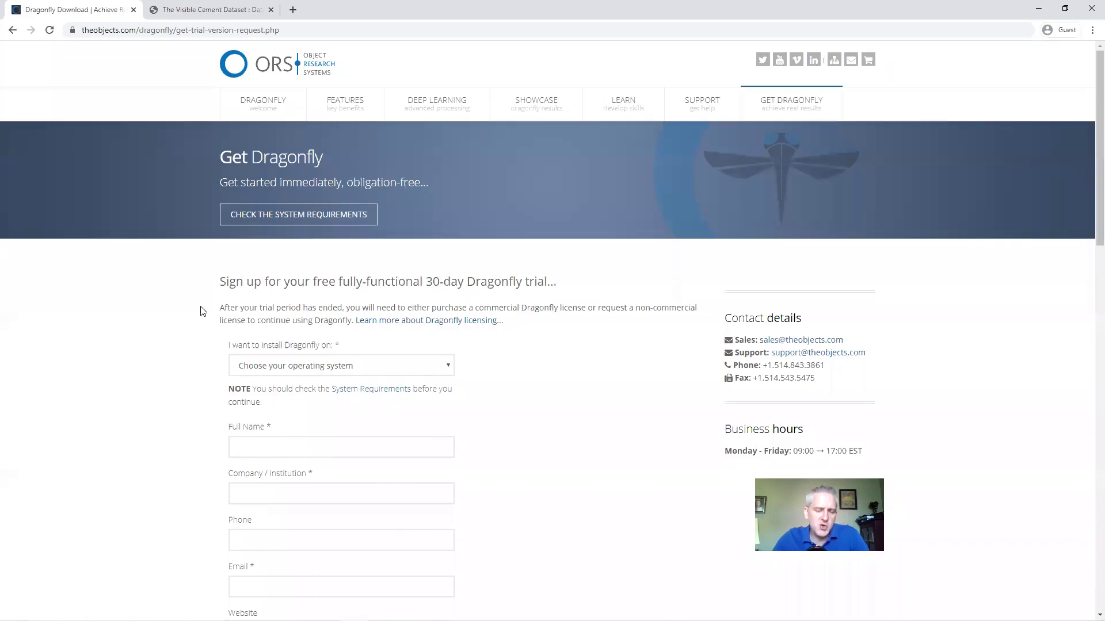
Step: Open the Dragonfly system requirements page and review the minimum requirements and system recommendations
left_click(303, 219)
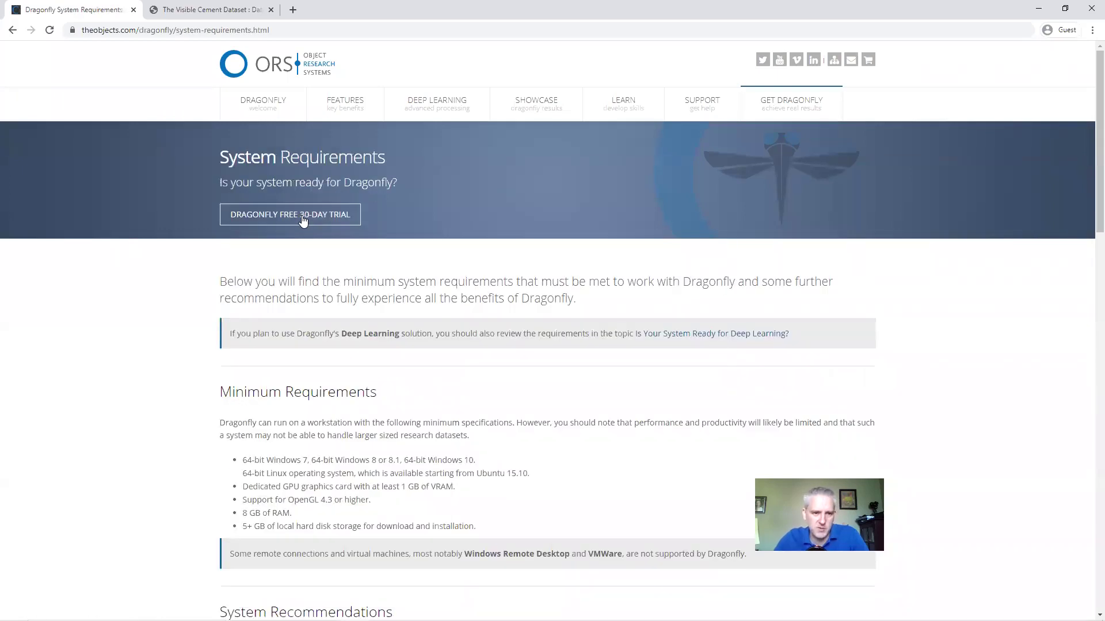
scroll(382, 347, "down", 3)
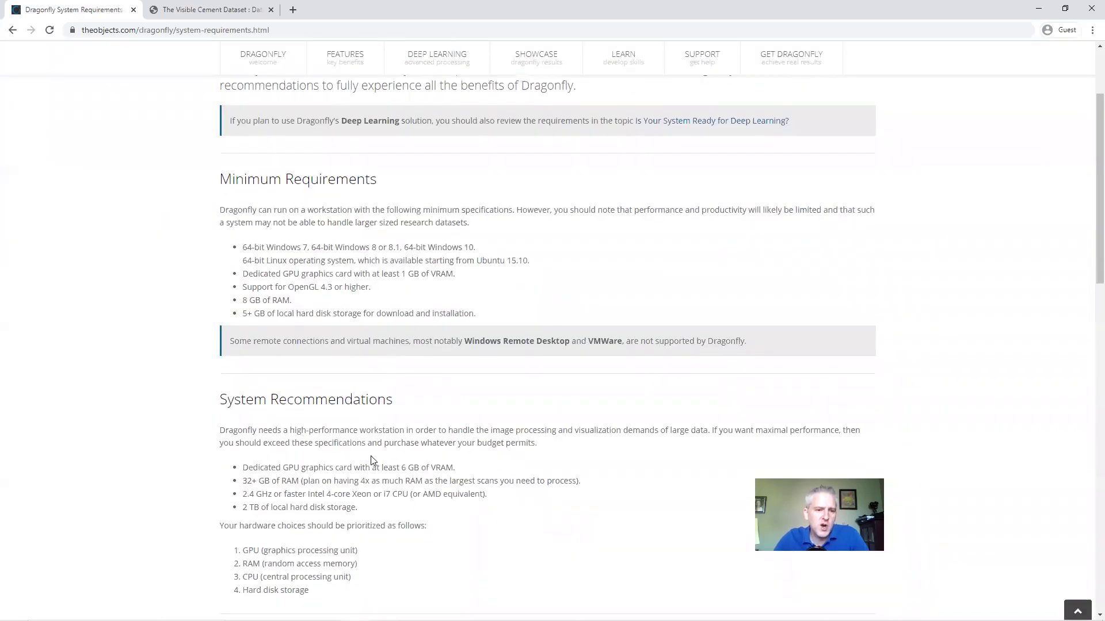
Step: Review the recommended graphics cards in the GPU section, highlighting the Nvidia Quadro RTX 8000, GeForce RTX 2070 and Titan RTX entries
scroll(459, 377, "down", 2)
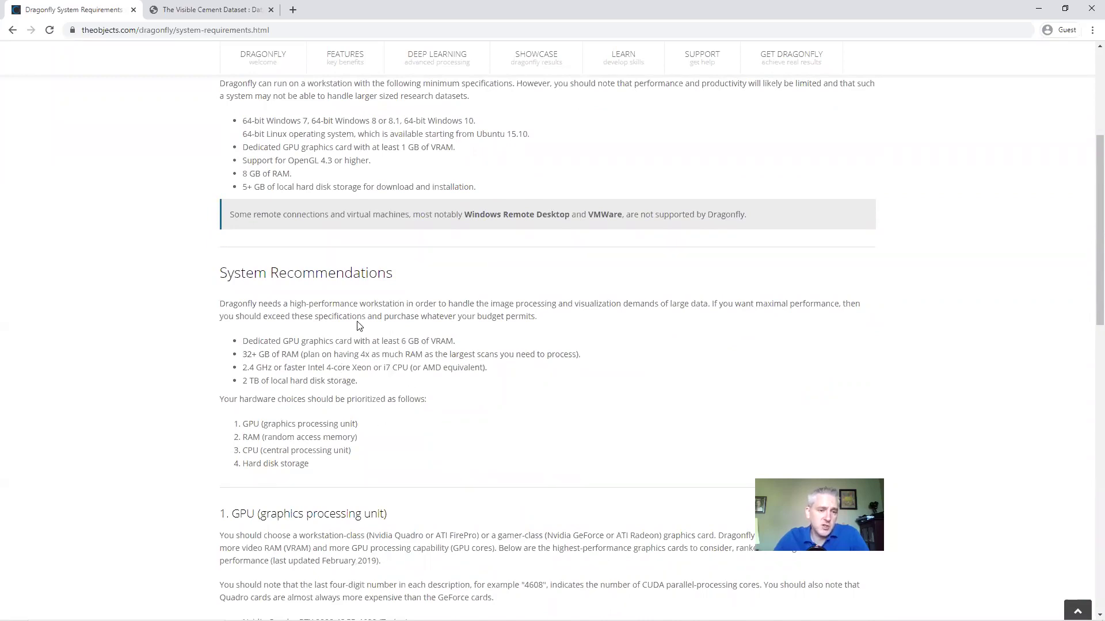
scroll(366, 267, "up", 1)
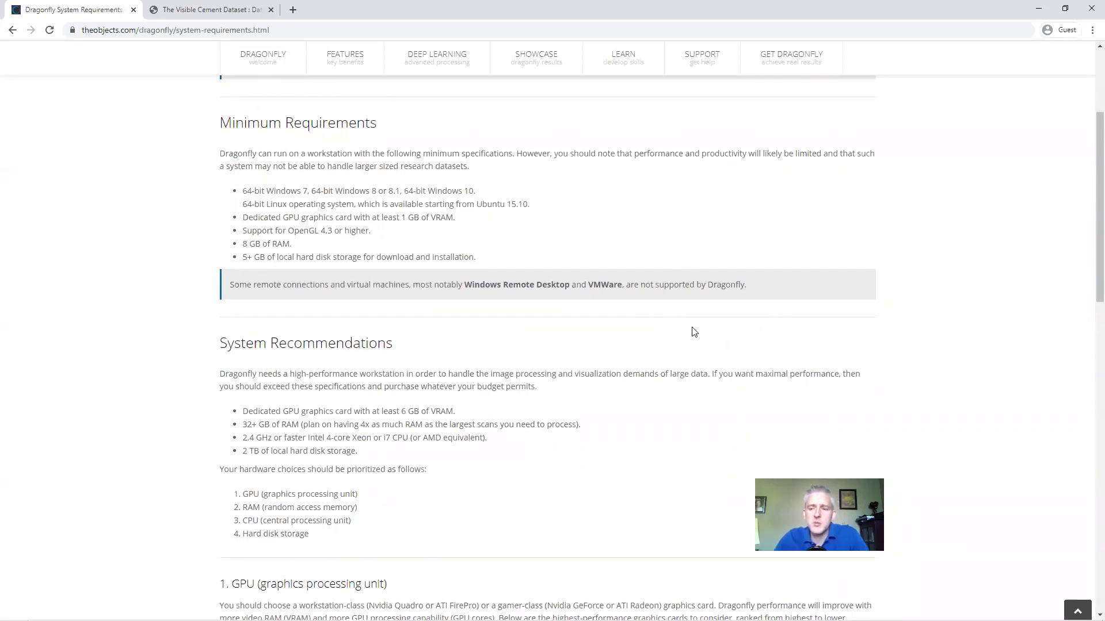
scroll(532, 259, "up", 4)
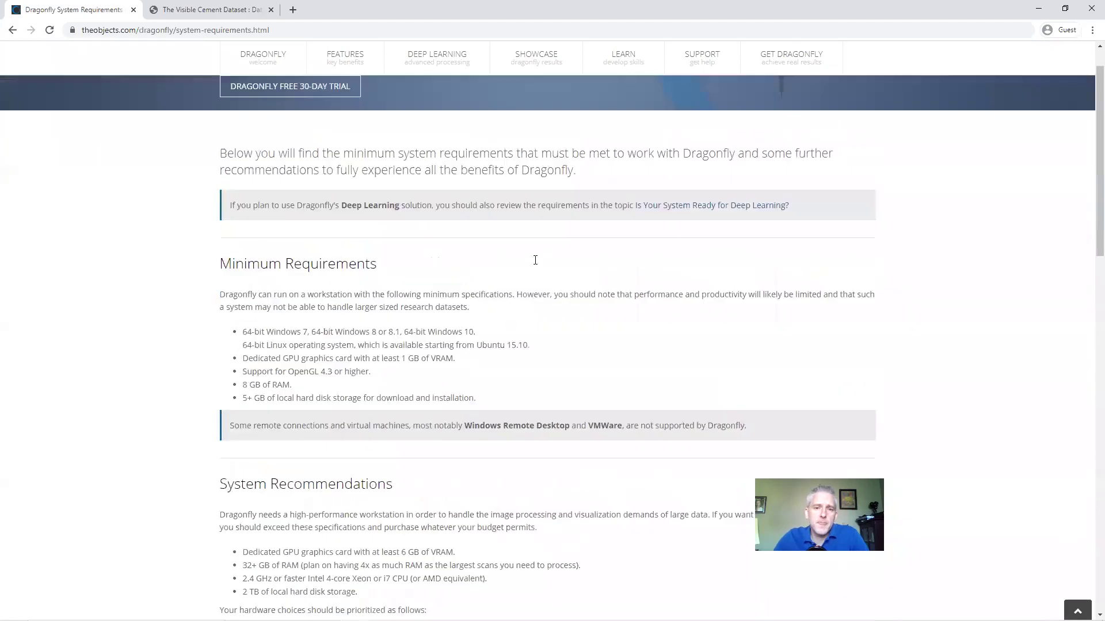
scroll(546, 351, "down", 11)
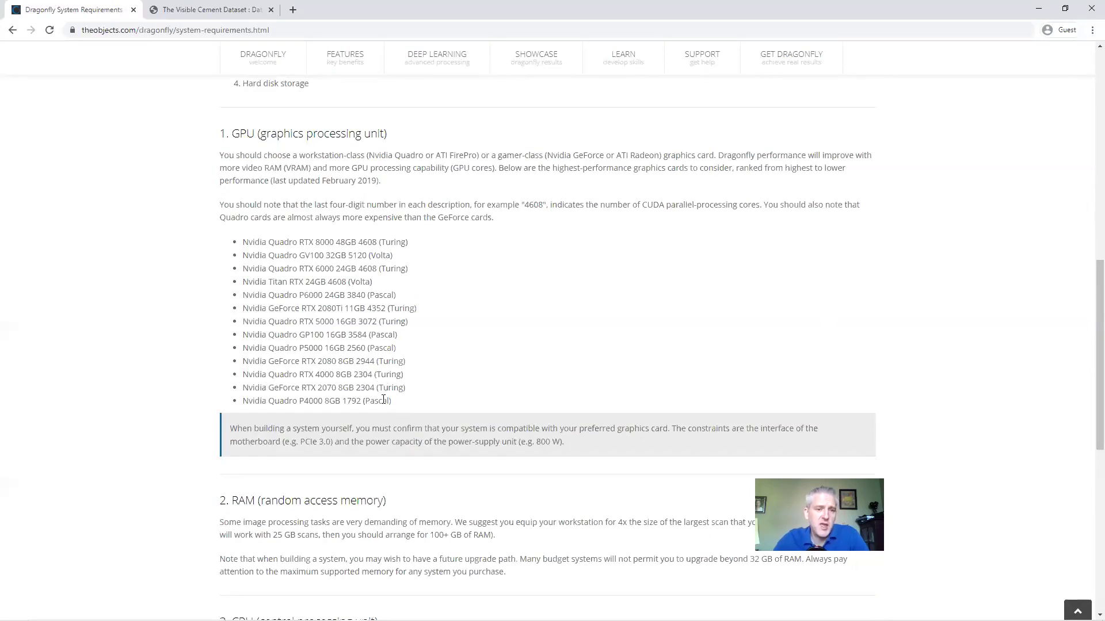
left_click_drag(244, 243, 410, 242)
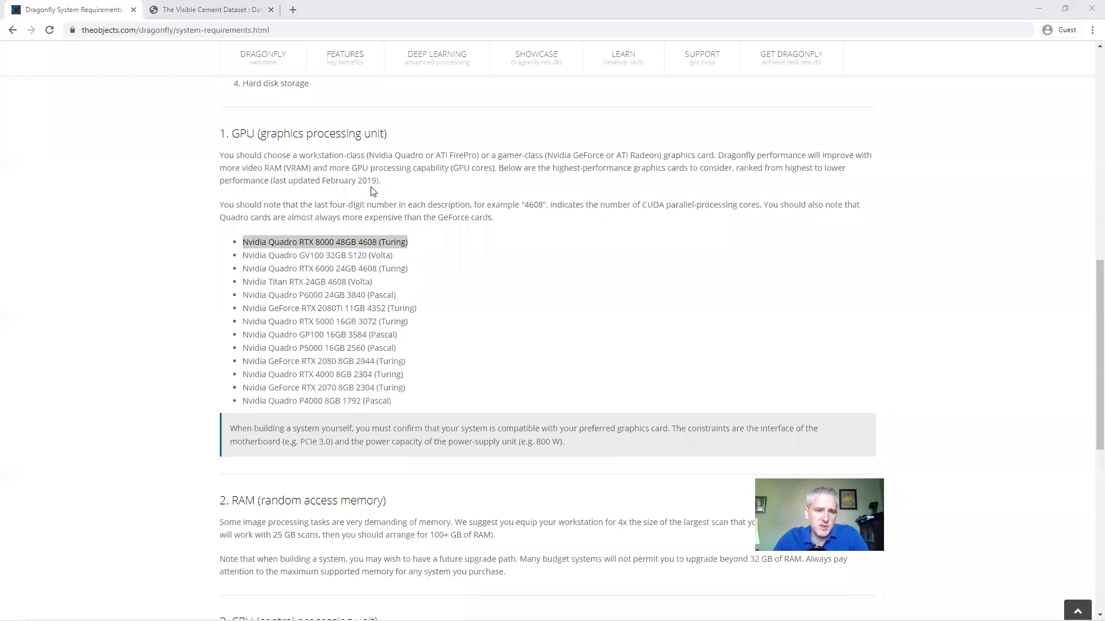
double_click(305, 242)
left_click_drag(242, 242, 419, 244)
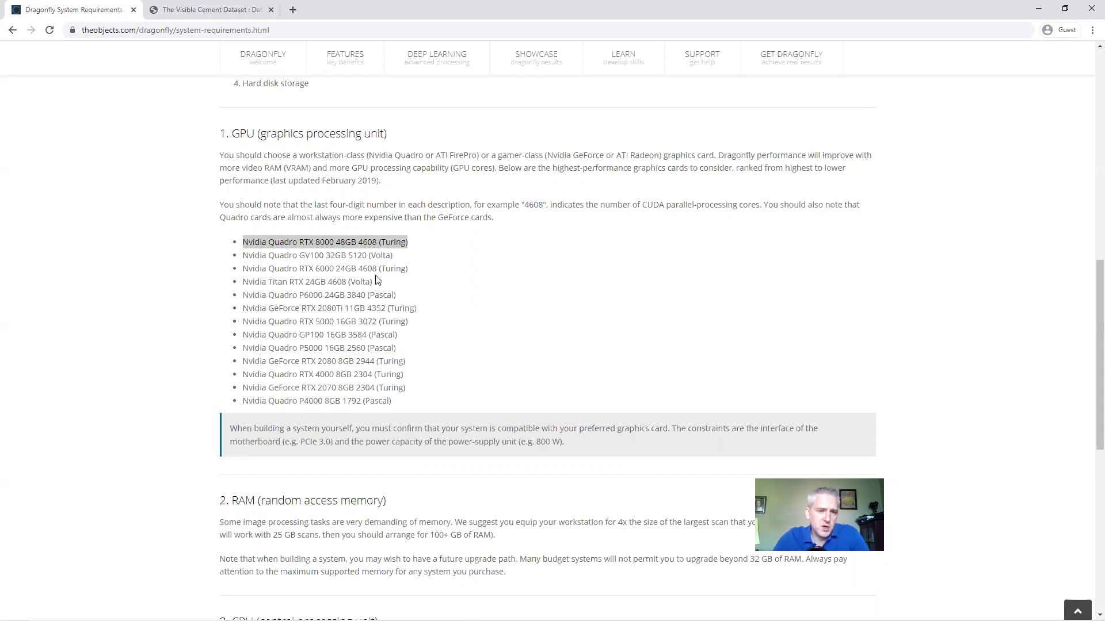
left_click_drag(249, 390, 407, 394)
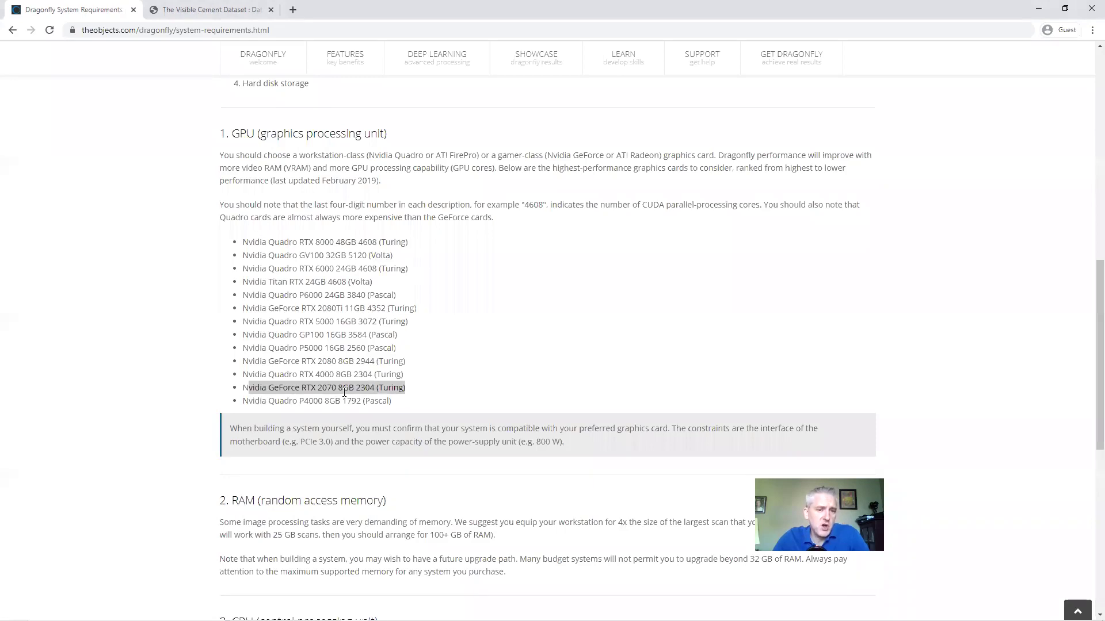
left_click_drag(243, 282, 387, 286)
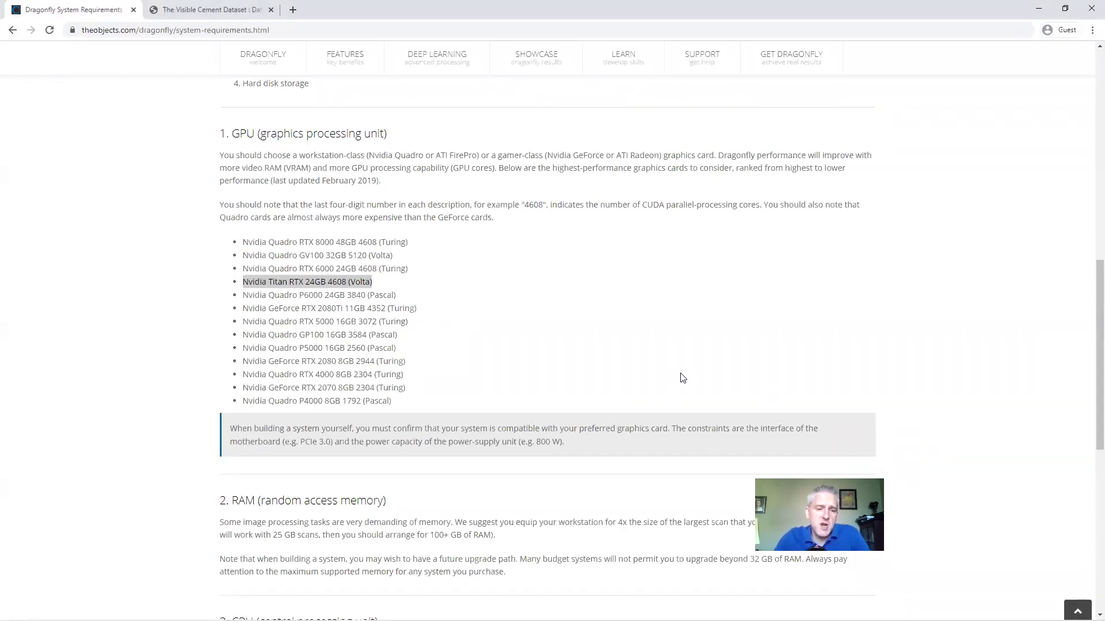
Step: Review the system recommendations and hardware sections, and highlight the "OpenGL 4.3 or higher" entry in the minimum requirements list
scroll(466, 333, "up", 4)
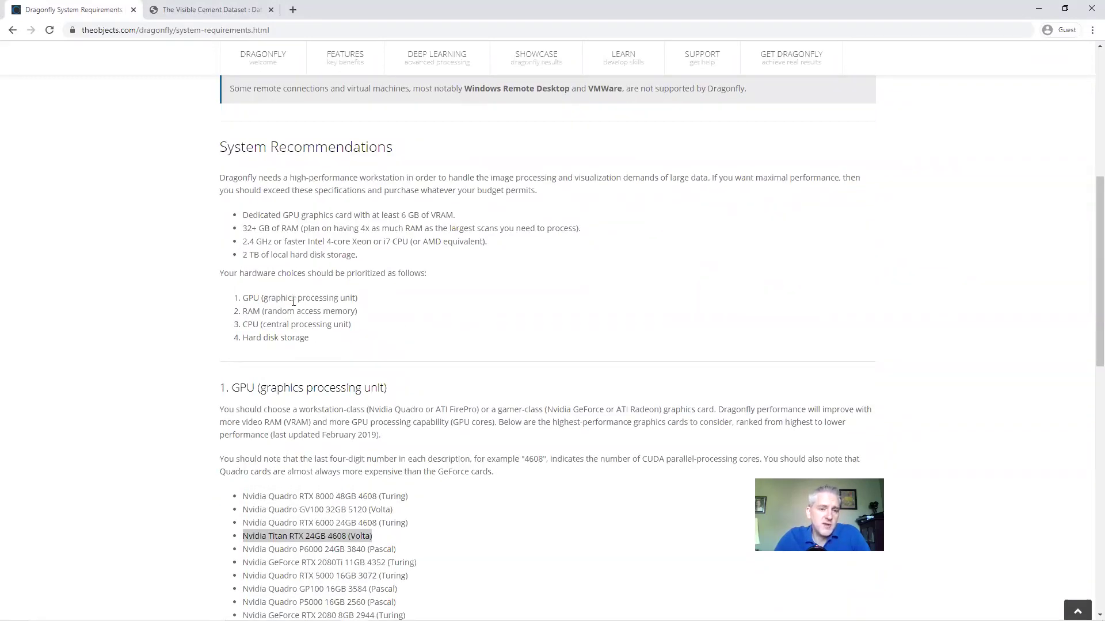
scroll(415, 331, "up", 2)
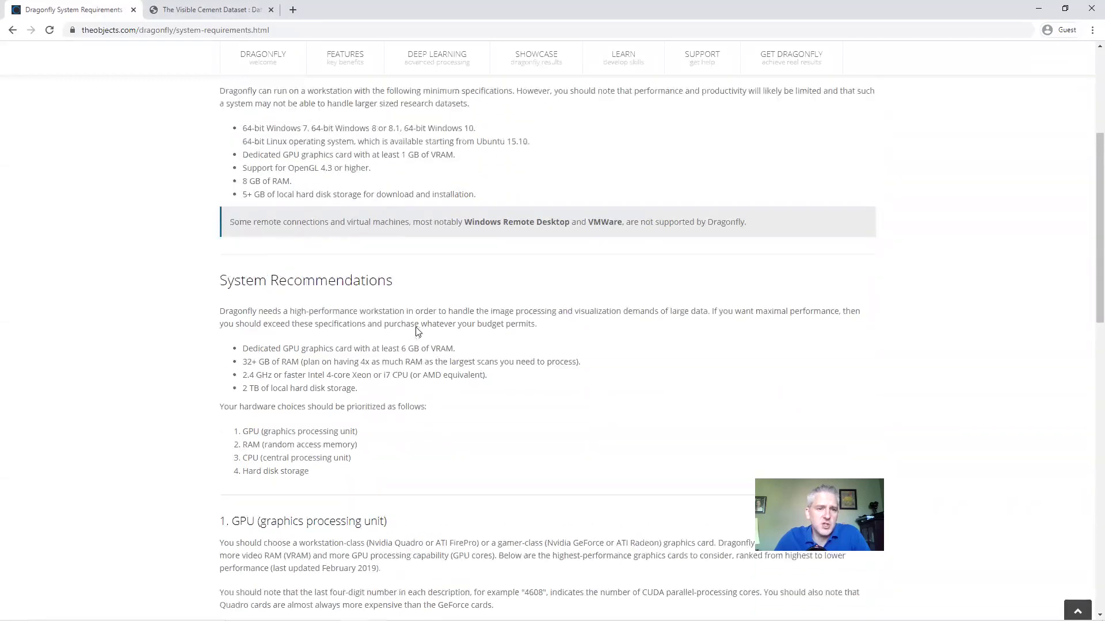
scroll(418, 331, "up", 1)
left_click_drag(287, 231, 371, 234)
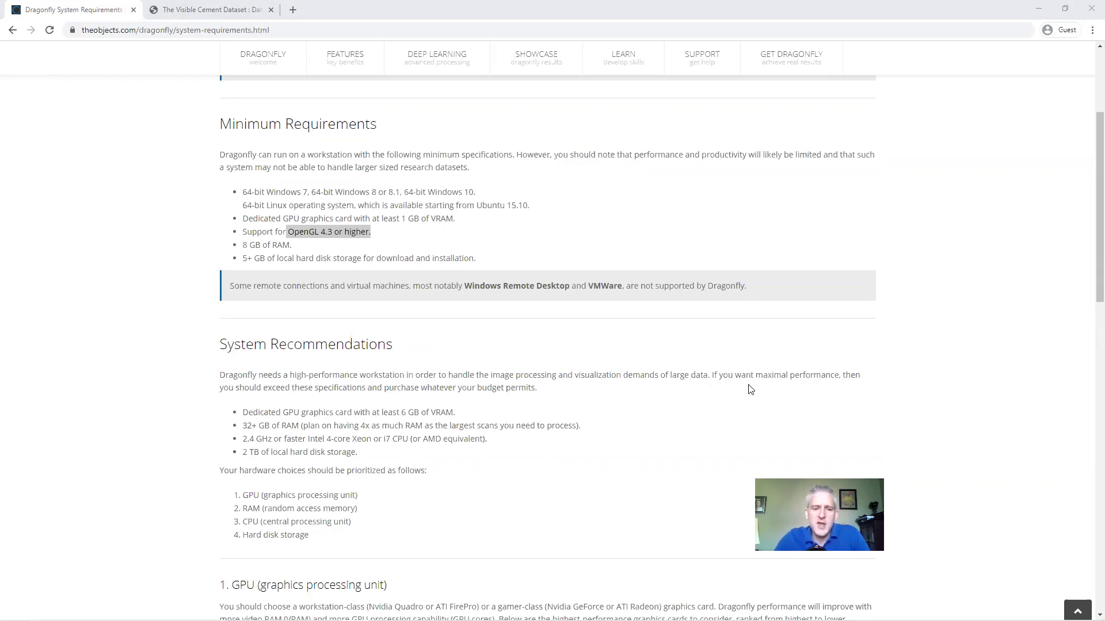
scroll(476, 426, "up", 4)
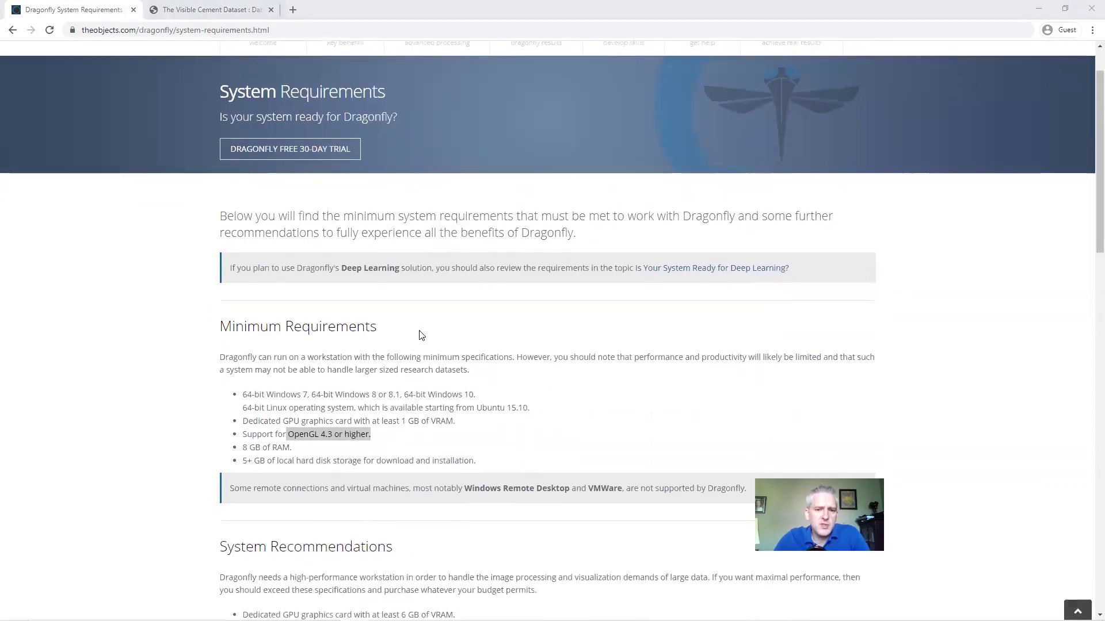
scroll(419, 340, "down", 10)
scroll(330, 421, "down", 5)
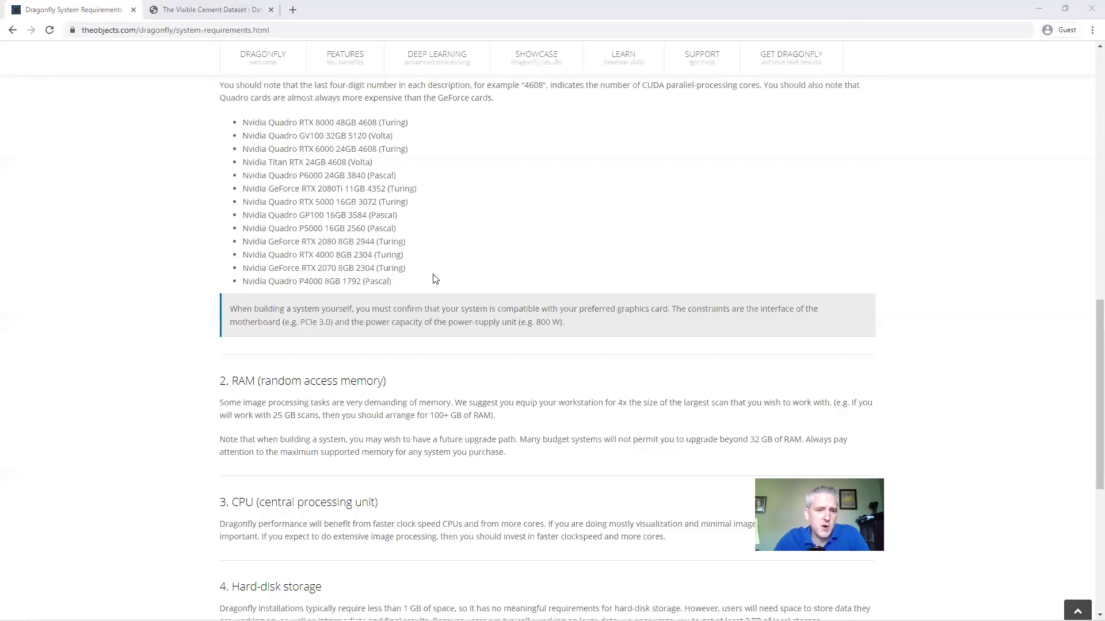
scroll(435, 279, "up", 7)
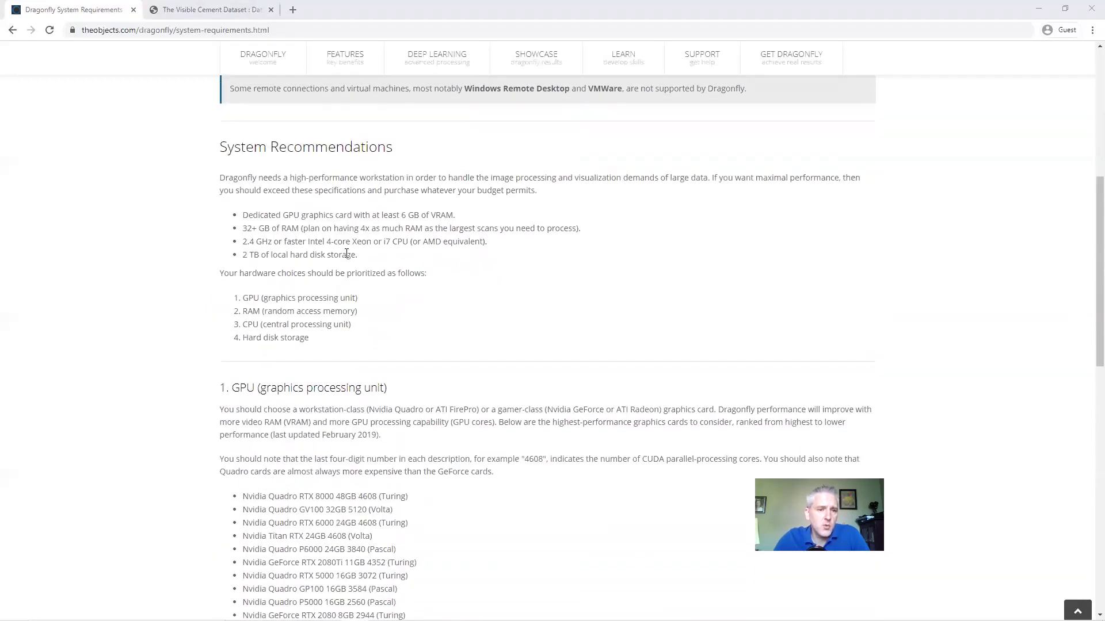
scroll(347, 254, "up", 2)
left_click_drag(288, 163, 371, 163)
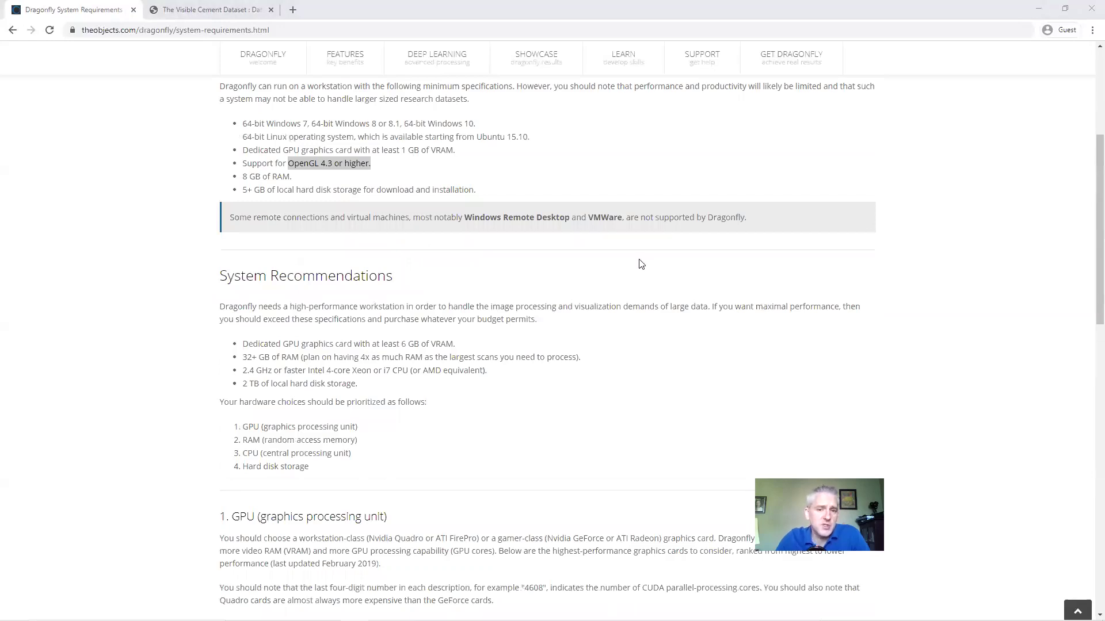
Step: Open the "Is Your System Ready for Deep Learning?" page and review its GPU, RAM and supported Intel and AMD processor requirements
scroll(638, 264, "up", 5)
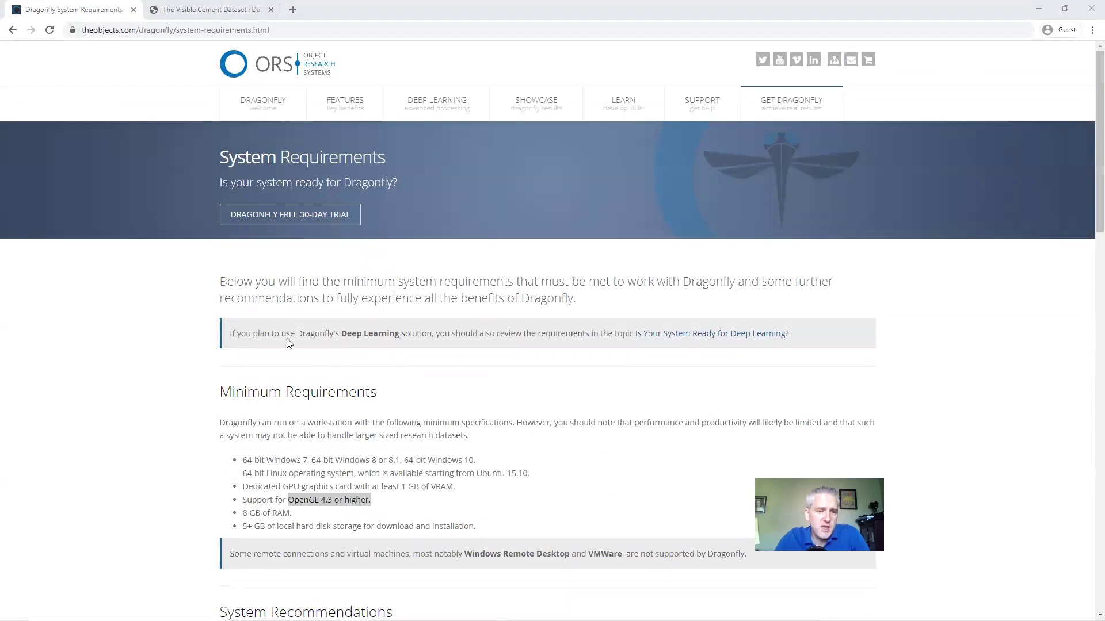
left_click(708, 335)
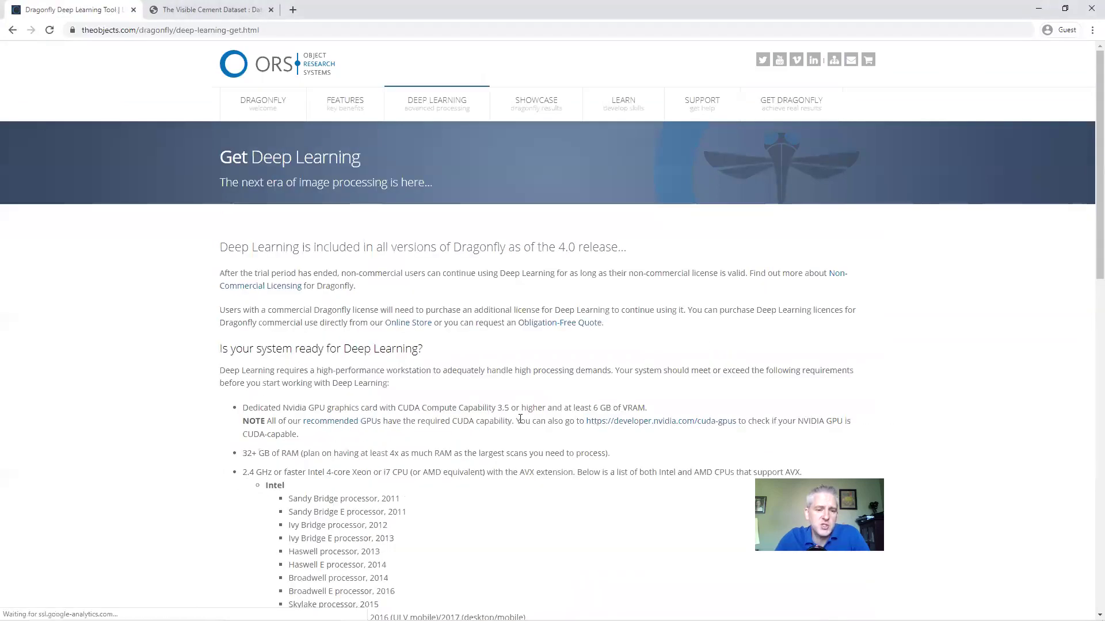
scroll(522, 422, "down", 2)
scroll(522, 421, "down", 3)
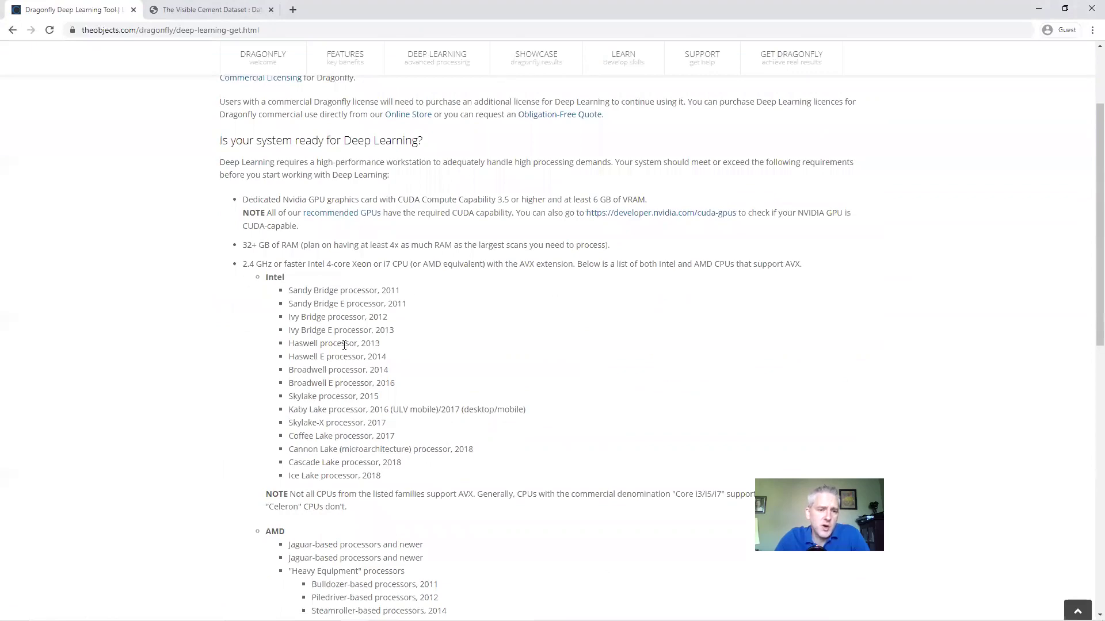
scroll(345, 299, "down", 5)
scroll(353, 217, "up", 2)
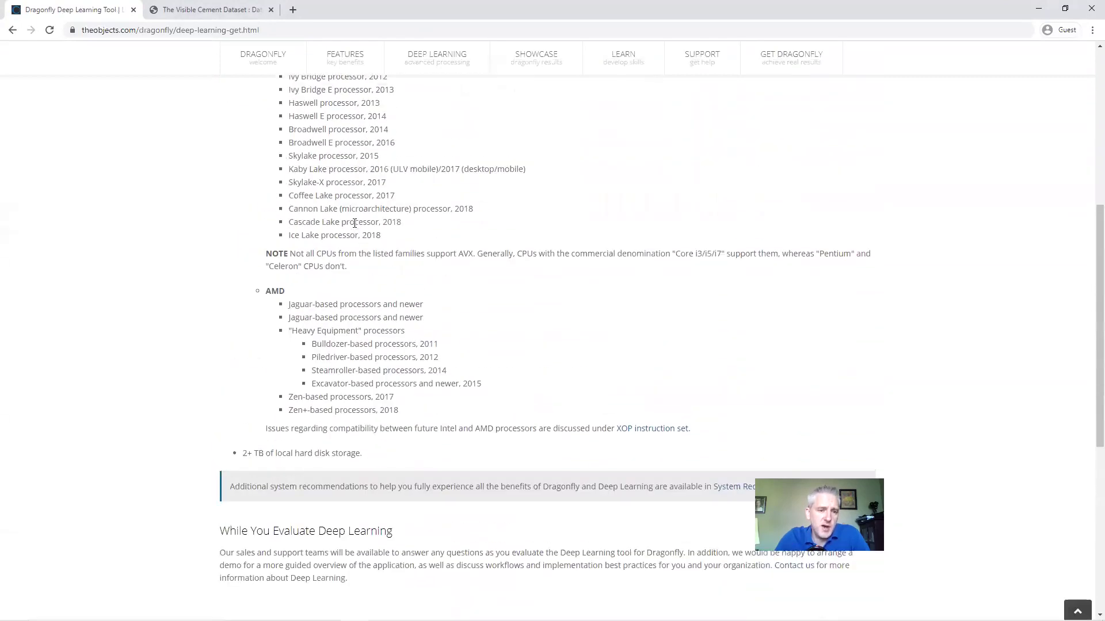
scroll(399, 347, "up", 7)
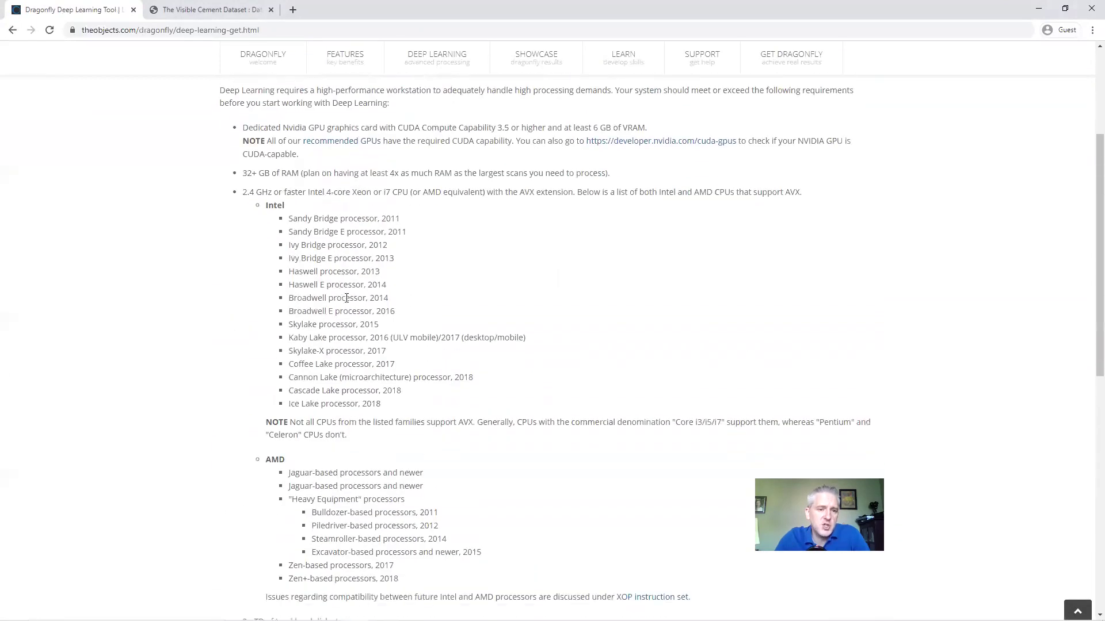